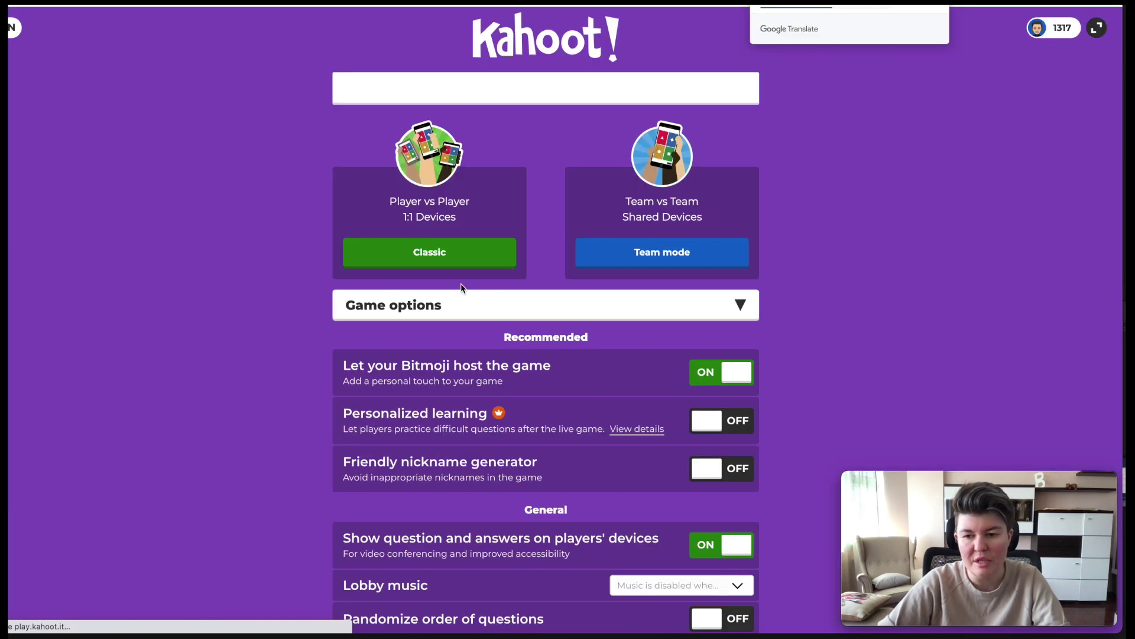
Step: Launch the live game in Team mode
{"action": "left_click", "coordinate": [663, 256]}
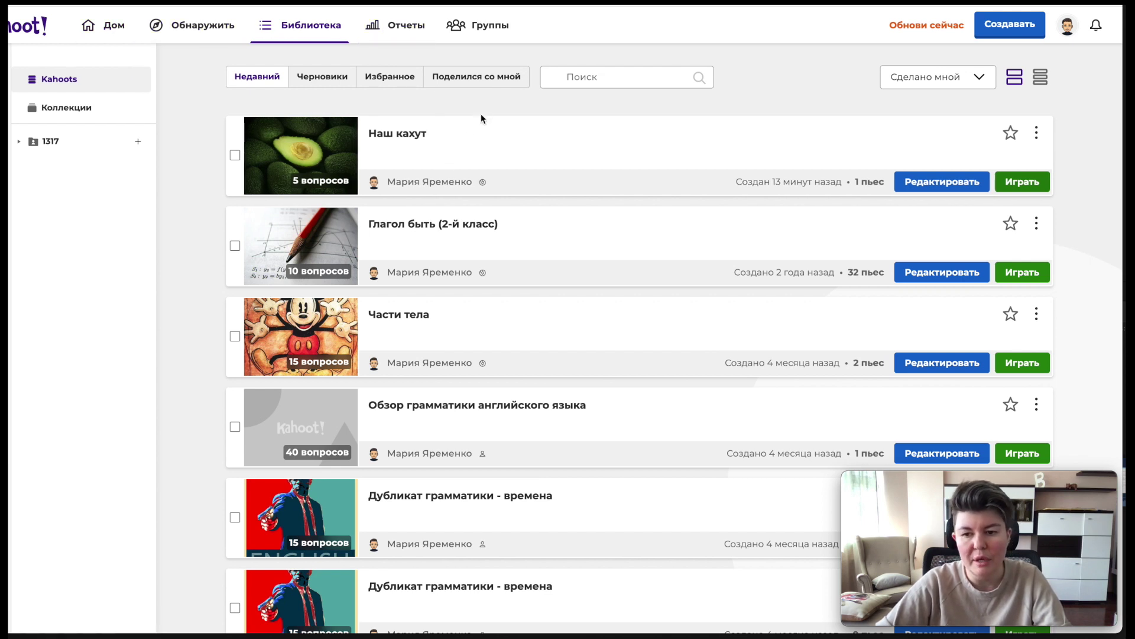
Step: Open the game reports and browse the list of all games, loading the older entries
{"action": "left_click", "coordinate": [418, 32]}
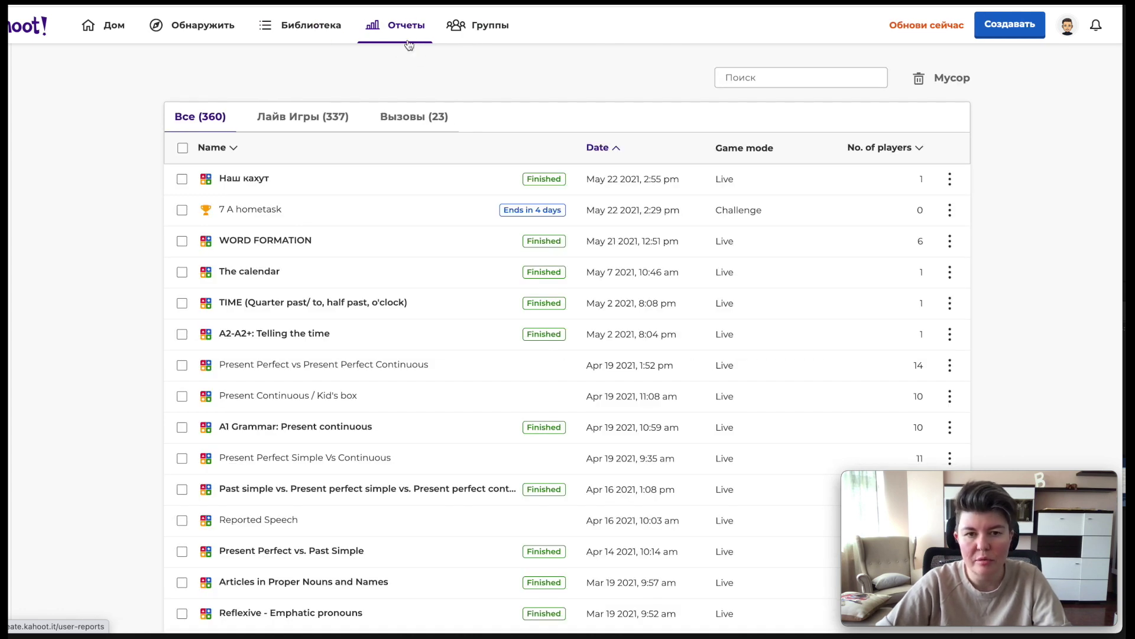
{"action": "mouse_move", "coordinate": [461, 219]}
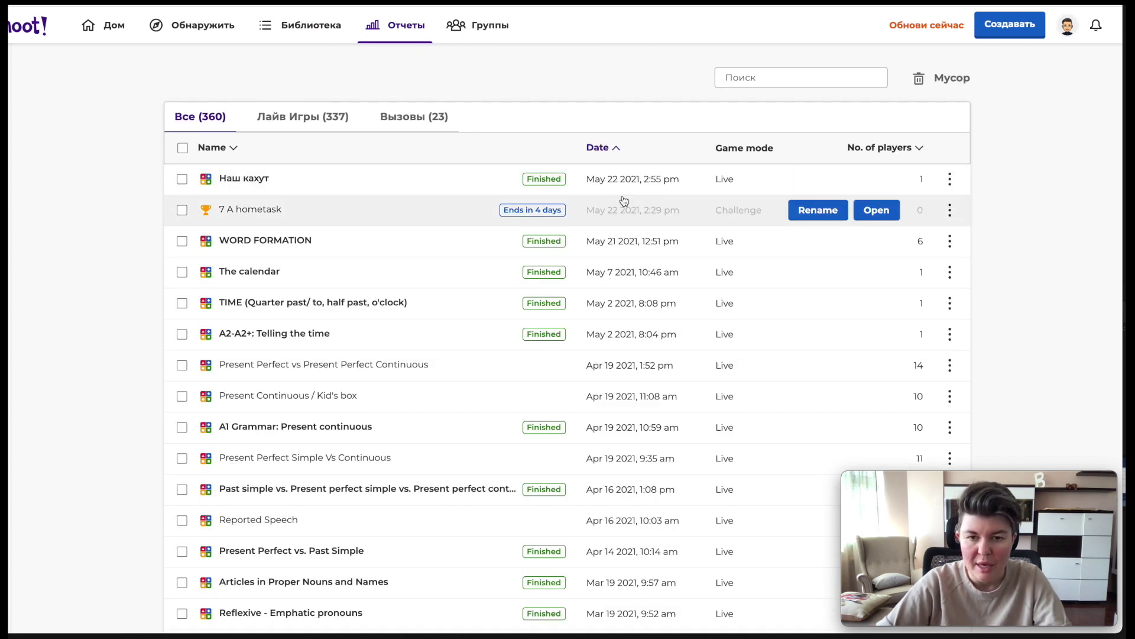
{"action": "scroll", "coordinate": [461, 222], "scroll_direction": "up", "scroll_amount": 1}
{"action": "scroll", "coordinate": [461, 225], "scroll_direction": "down", "scroll_amount": 20}
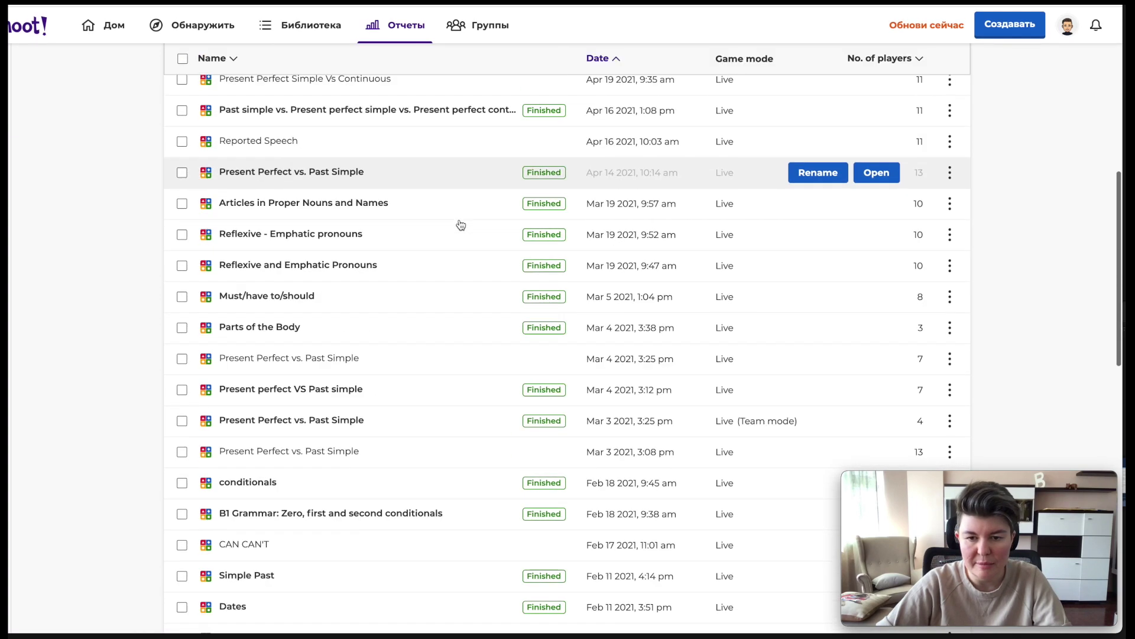
{"action": "scroll", "coordinate": [461, 221], "scroll_direction": "up", "scroll_amount": 1}
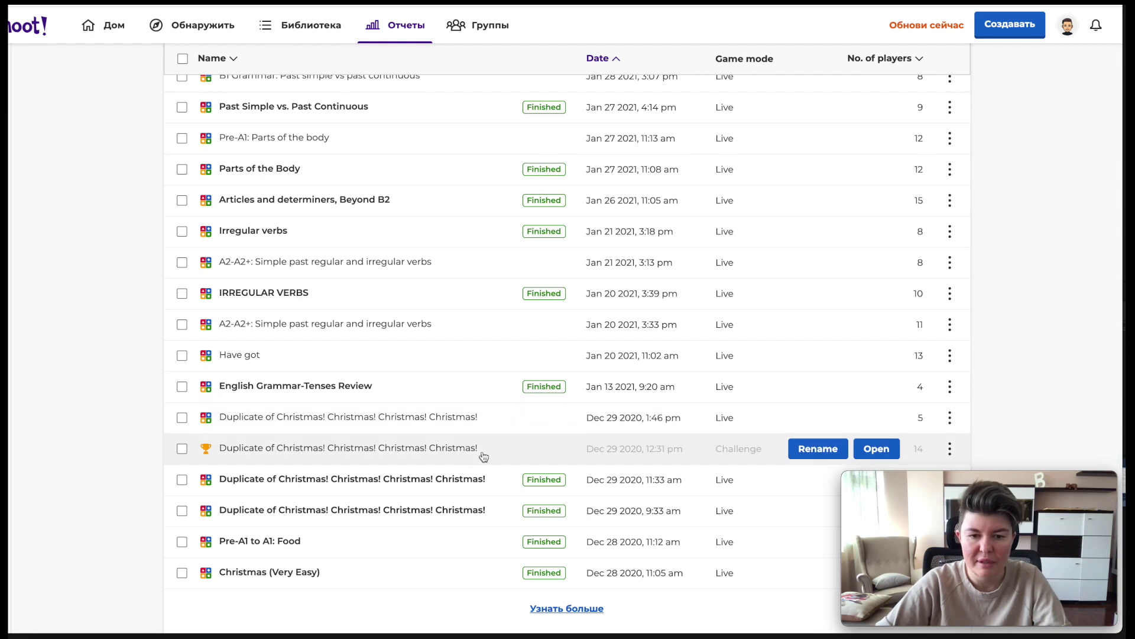
{"action": "left_click", "coordinate": [589, 610]}
{"action": "scroll", "coordinate": [574, 512], "scroll_direction": "down", "scroll_amount": 20}
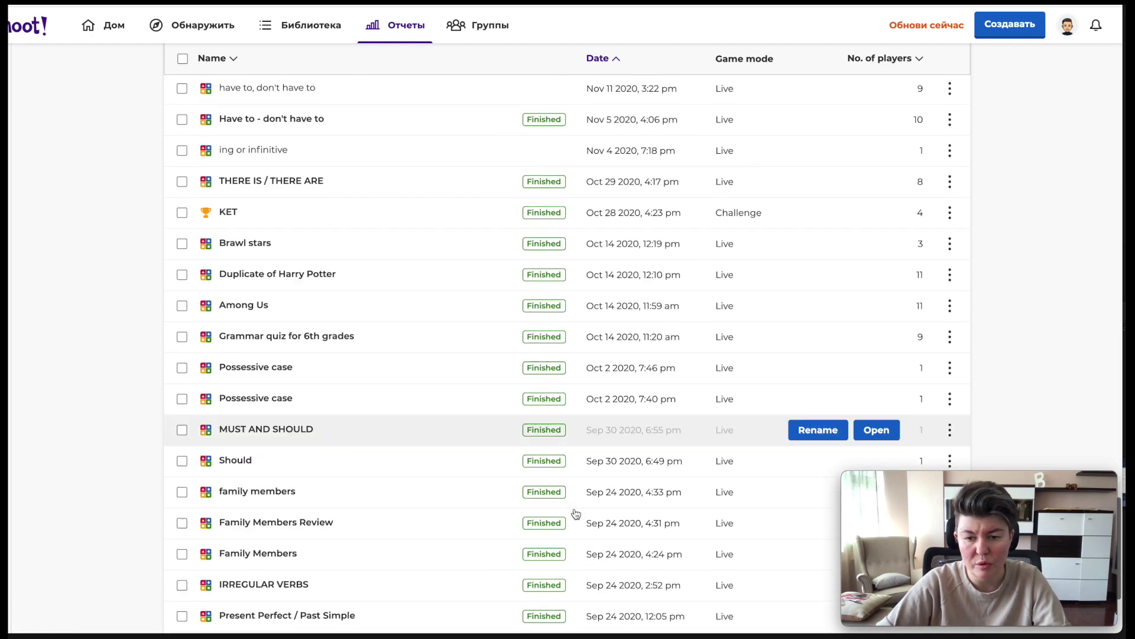
{"action": "scroll", "coordinate": [576, 513], "scroll_direction": "up", "scroll_amount": 20}
{"action": "scroll", "coordinate": [576, 514], "scroll_direction": "down", "scroll_amount": 20}
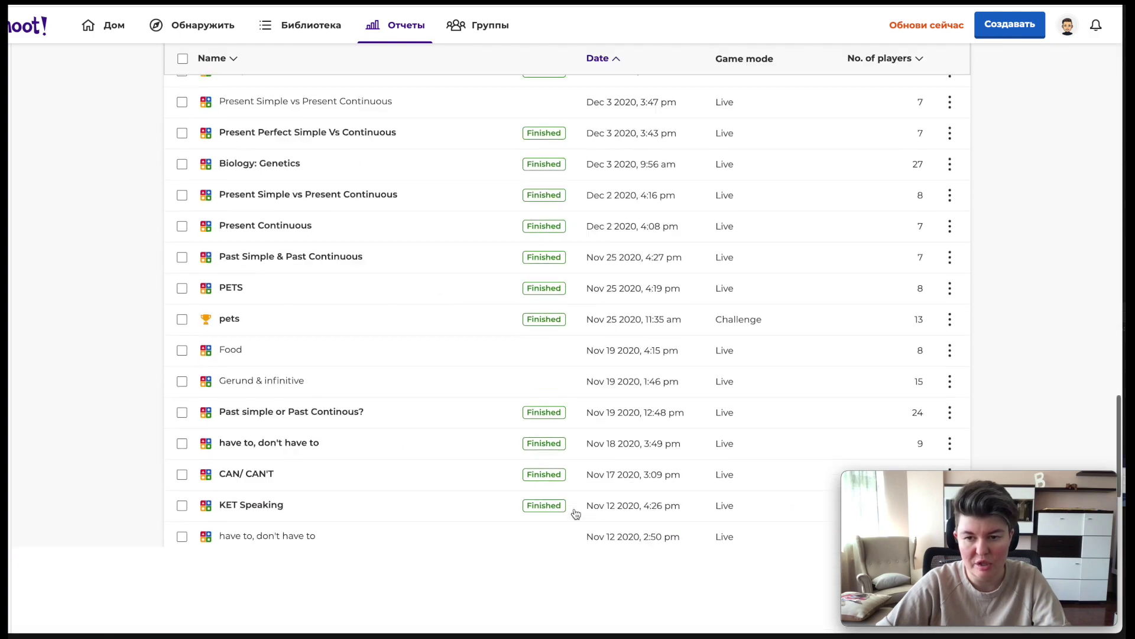
{"action": "scroll", "coordinate": [580, 510], "scroll_direction": "down", "scroll_amount": 15}
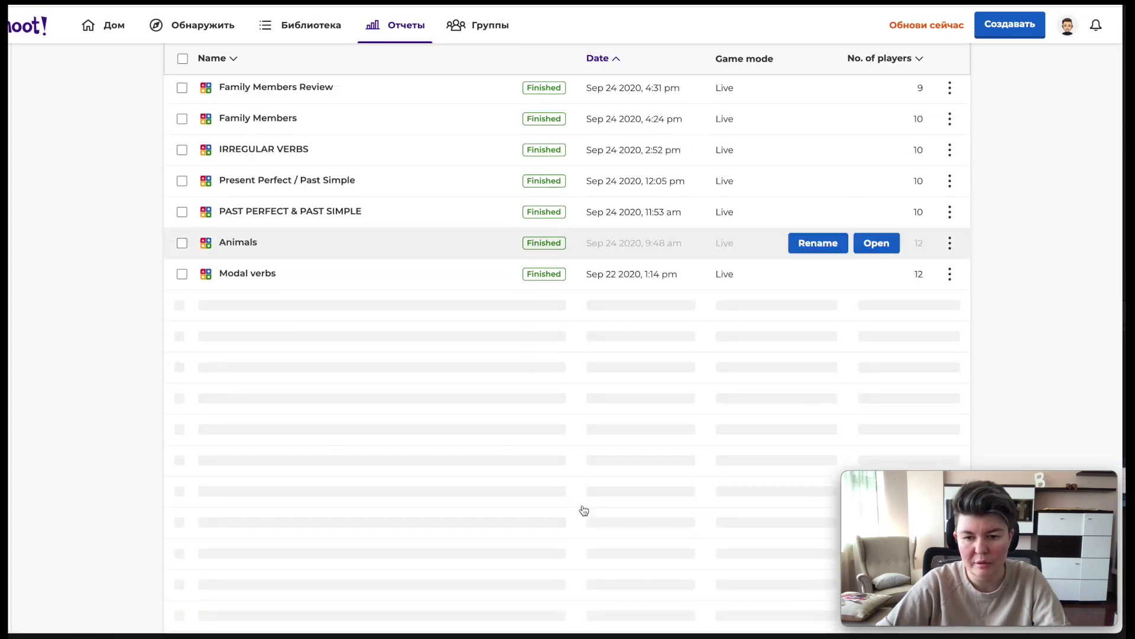
{"action": "scroll", "coordinate": [584, 510], "scroll_direction": "down", "scroll_amount": 3}
Step: View the summary of the Language & Grammar Review challenge report and return to the full report list
{"action": "scroll", "coordinate": [584, 510], "scroll_direction": "up", "scroll_amount": 20}
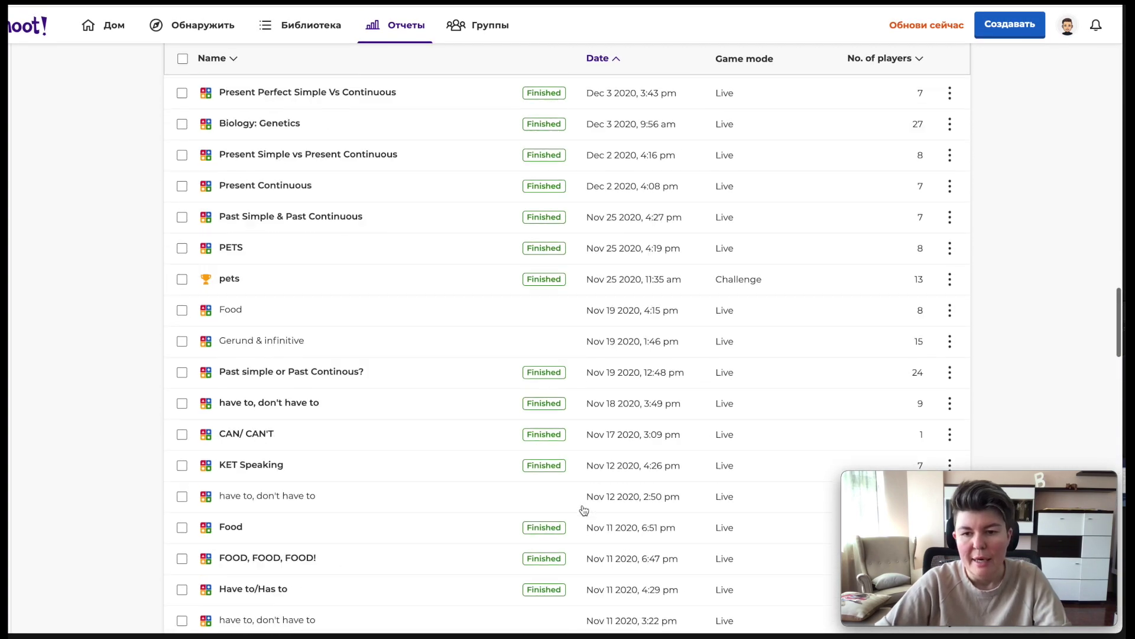
{"action": "left_click", "coordinate": [321, 325]}
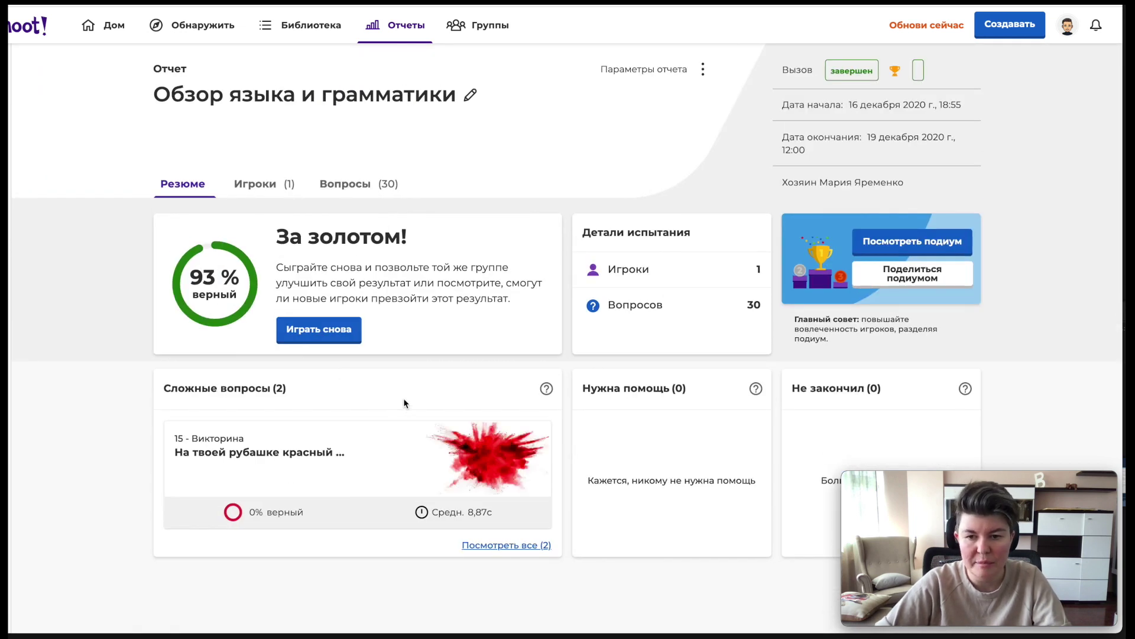
{"action": "scroll", "coordinate": [411, 401], "scroll_direction": "left", "scroll_amount": 5}
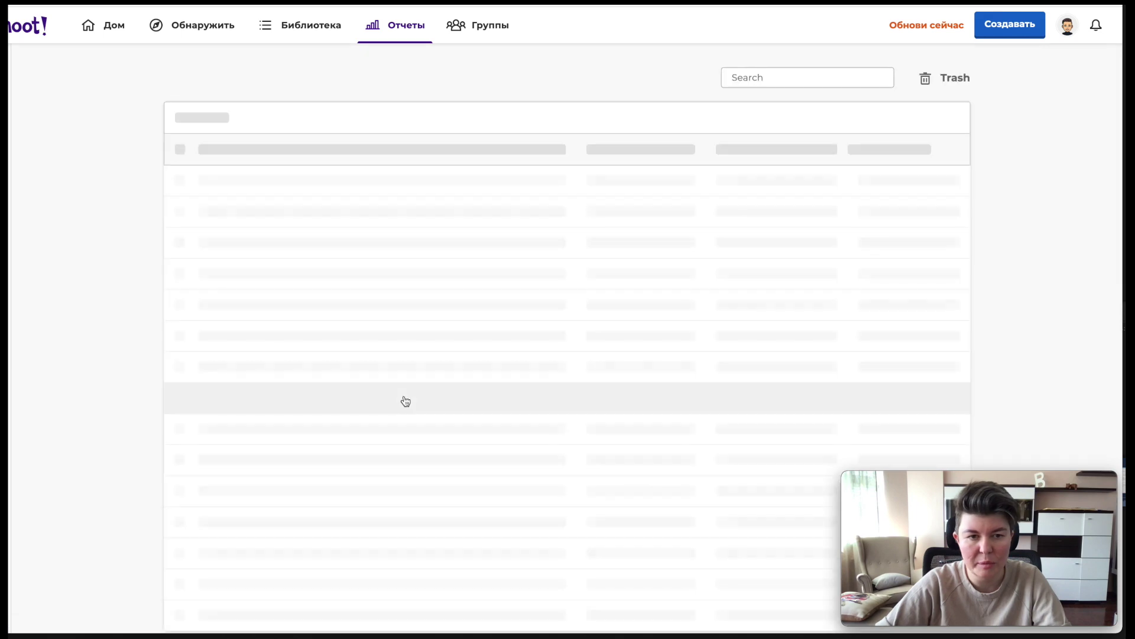
{"action": "scroll", "coordinate": [445, 410], "scroll_direction": "down", "scroll_amount": 7}
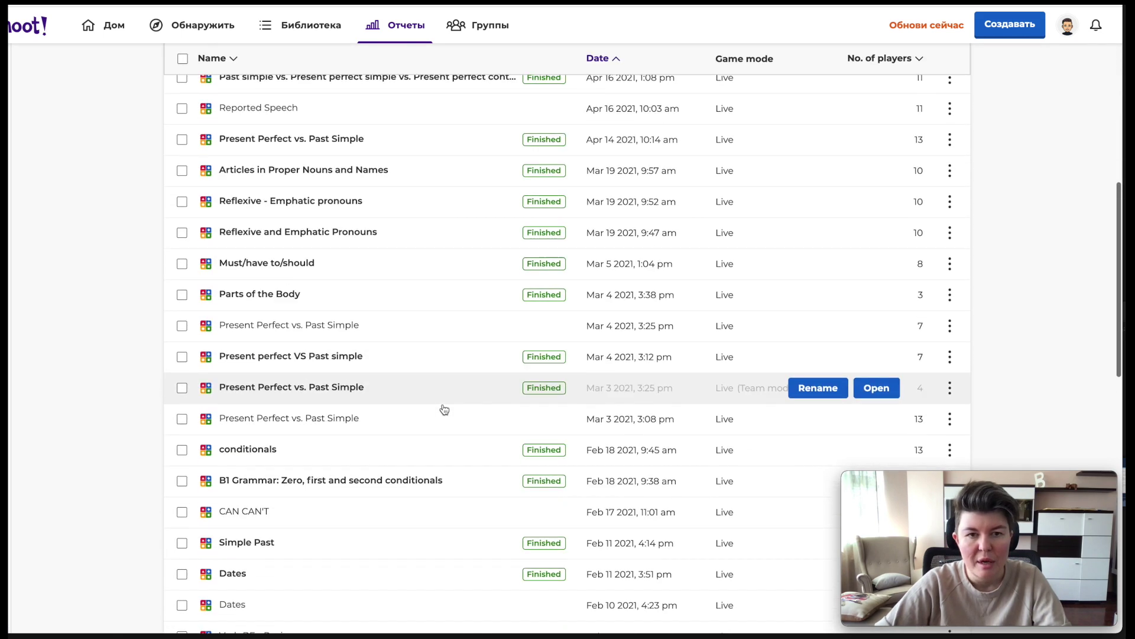
{"action": "scroll", "coordinate": [442, 406], "scroll_direction": "up", "scroll_amount": 7}
Step: Filter the reports to challenges and review the player and question results of Module 5 A Starlight 7
{"action": "left_click", "coordinate": [398, 118]}
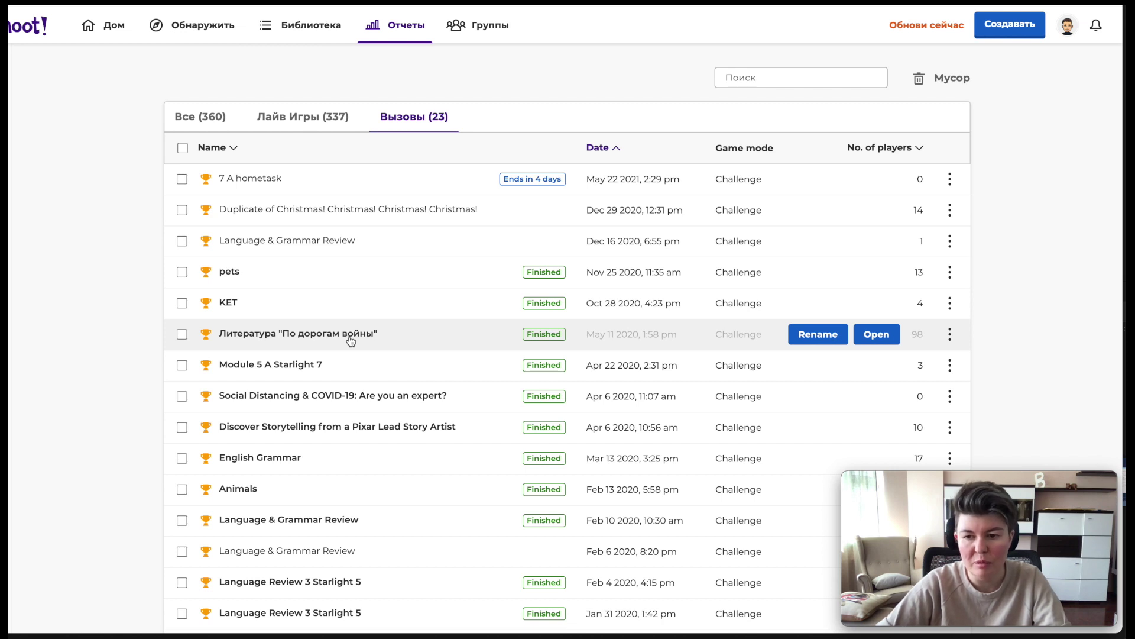
{"action": "left_click", "coordinate": [284, 364]}
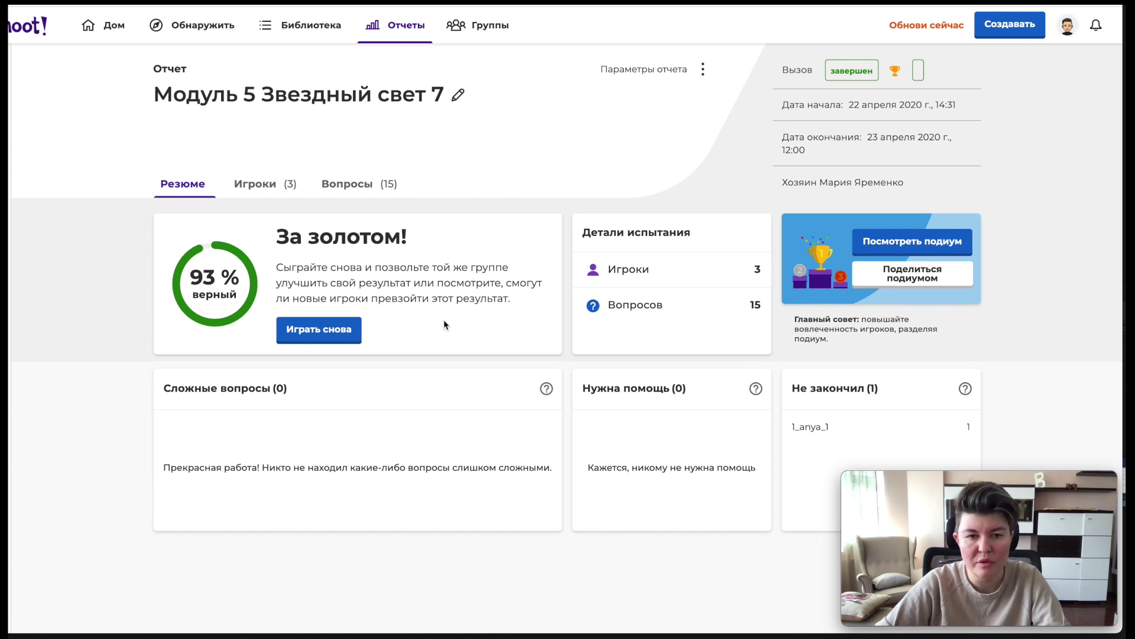
{"action": "left_click", "coordinate": [278, 188]}
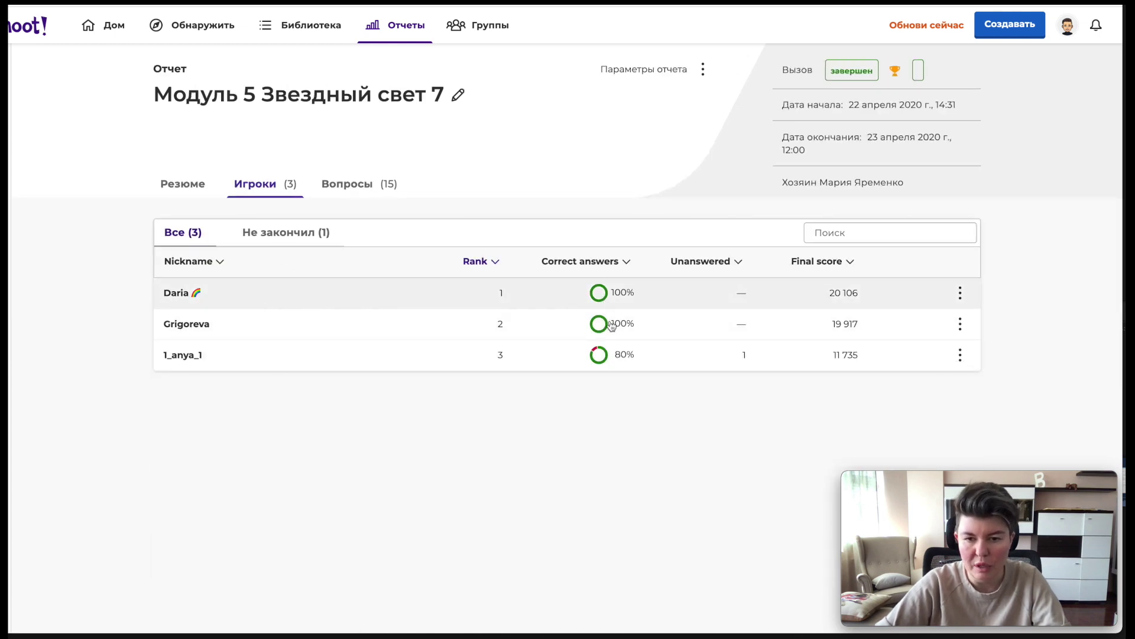
{"action": "left_click", "coordinate": [350, 188]}
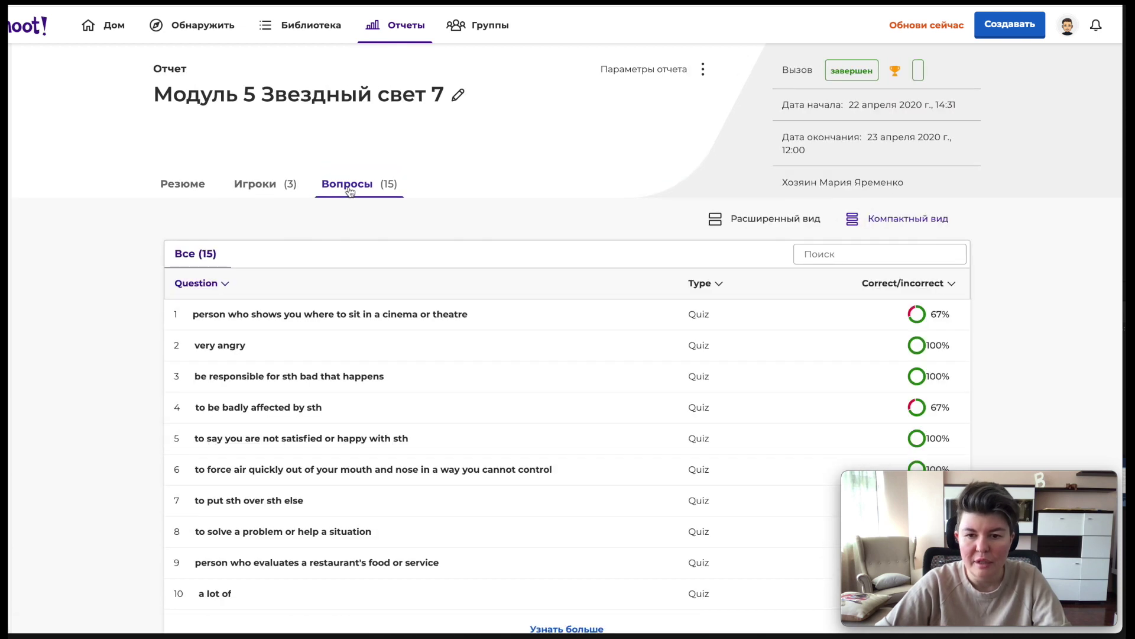
{"action": "scroll", "coordinate": [459, 254], "scroll_direction": "down", "scroll_amount": 1}
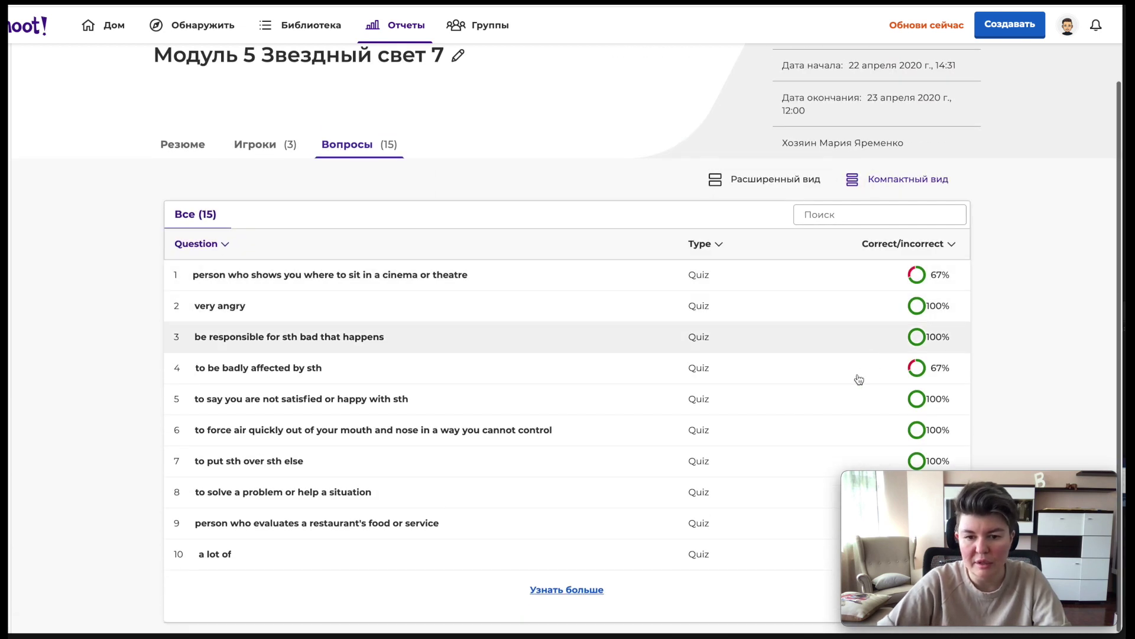
Step: Check the end date in the challenge report's summary, and view the winners' podium before returning to the report
{"action": "left_click", "coordinate": [197, 148]}
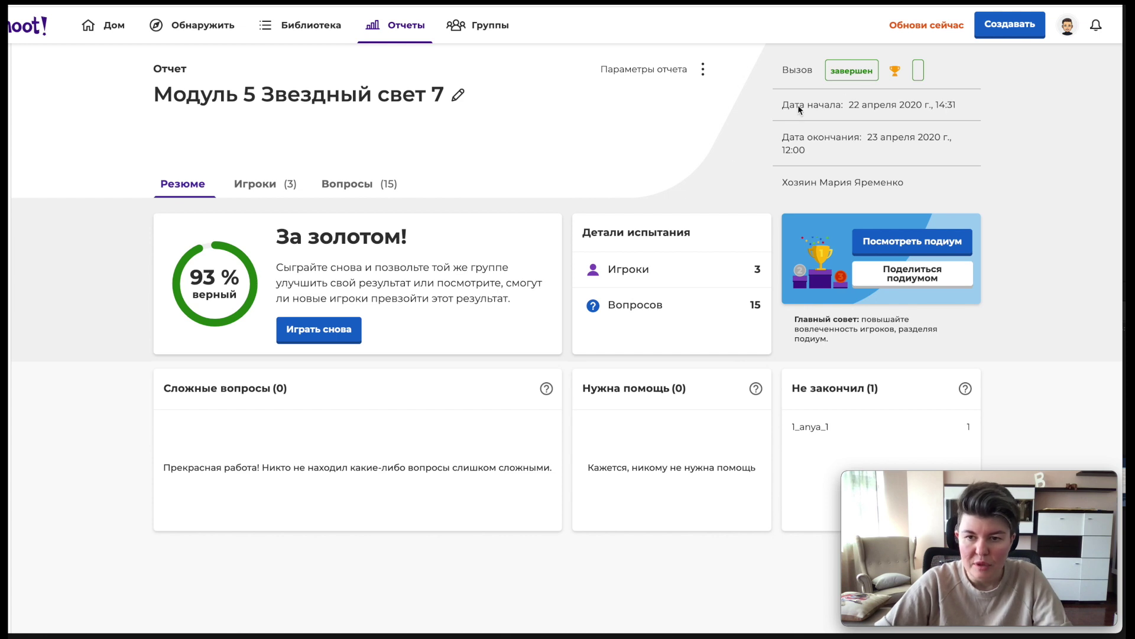
{"action": "left_click_drag", "start_coordinate": [790, 137], "coordinate": [891, 137]}
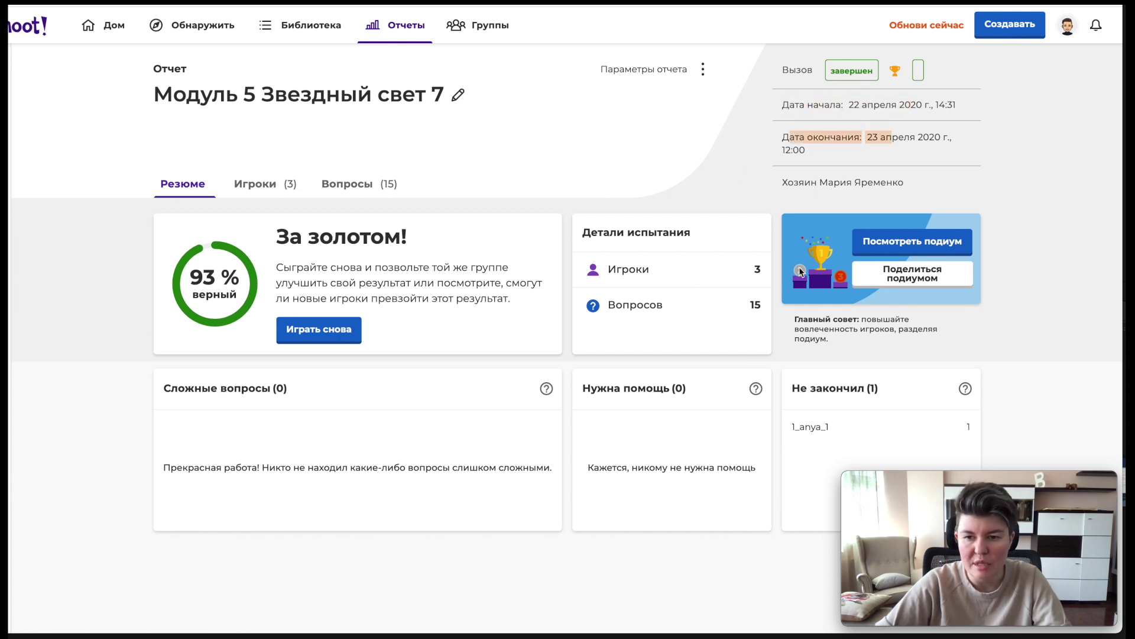
{"action": "left_click", "coordinate": [936, 250]}
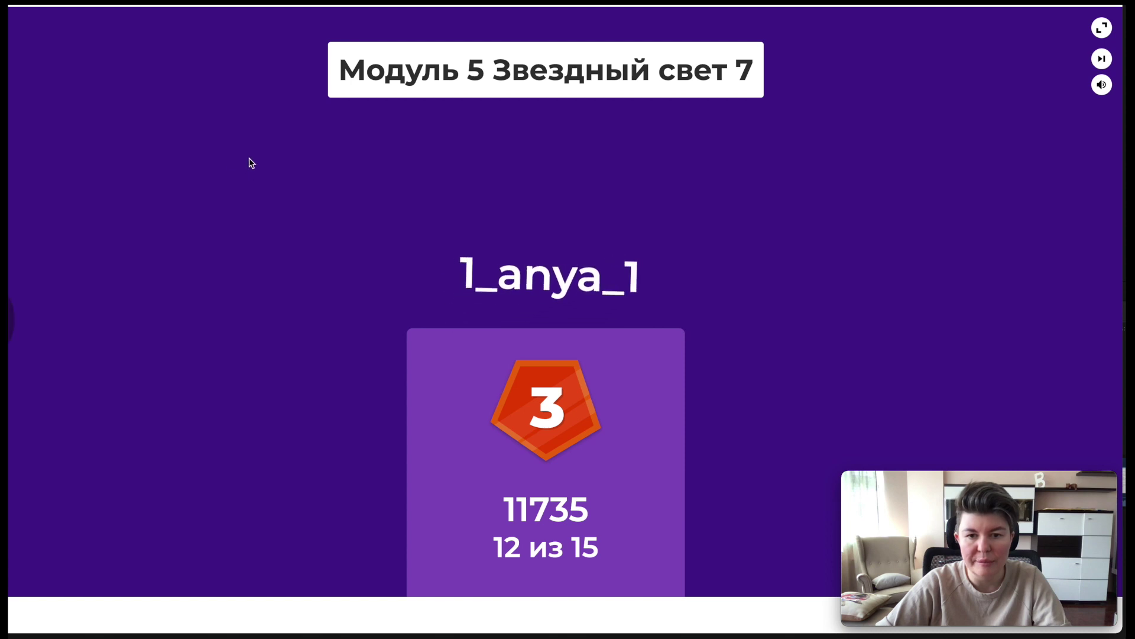
{"action": "key", "text": "Escape"}
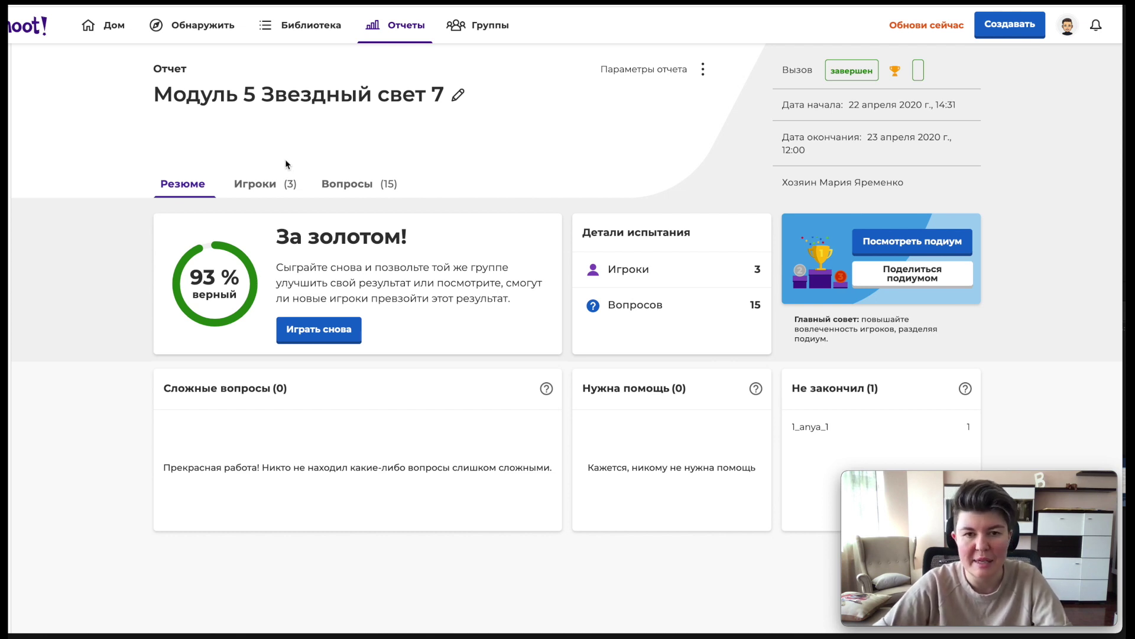
Step: Return to the report list and filter it to live games
{"action": "left_click", "coordinate": [386, 40]}
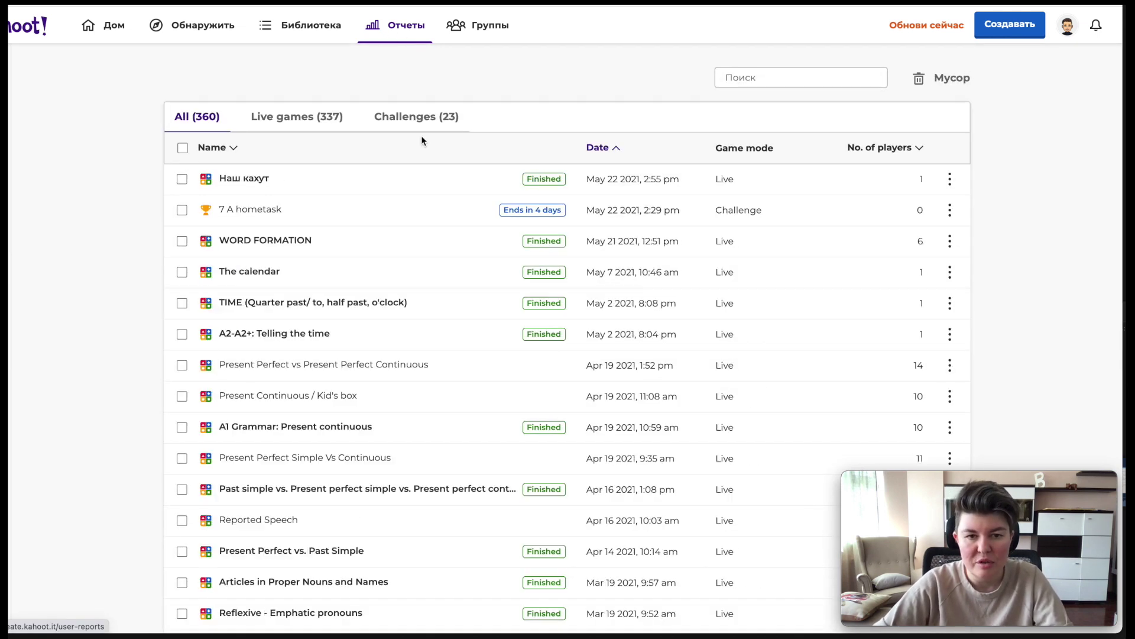
{"action": "mouse_move", "coordinate": [456, 244]}
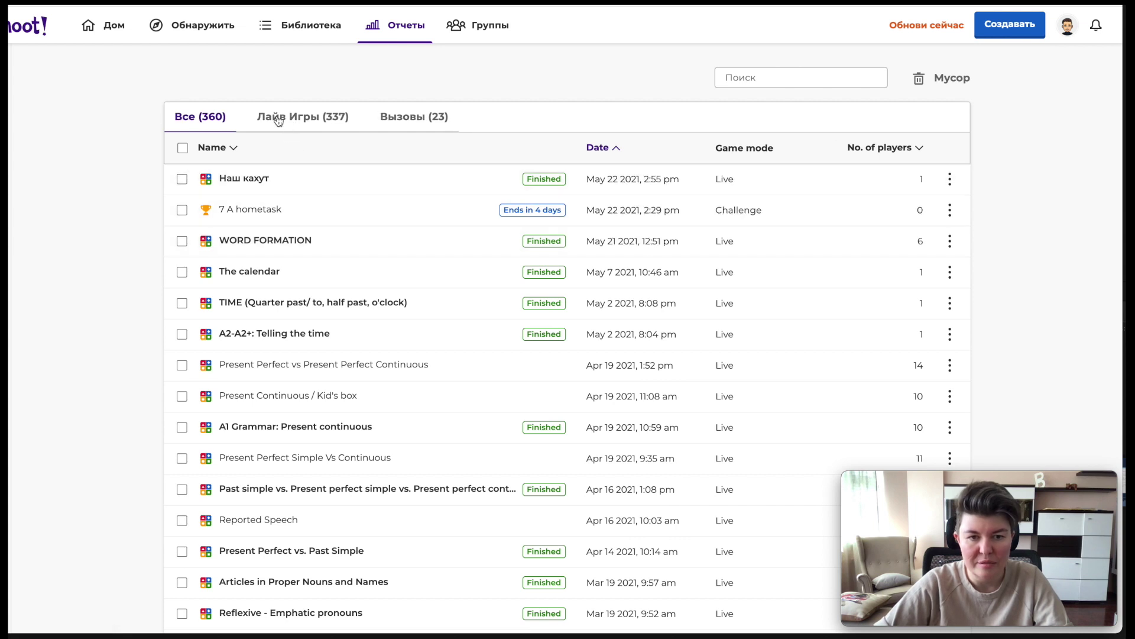
{"action": "left_click", "coordinate": [298, 122]}
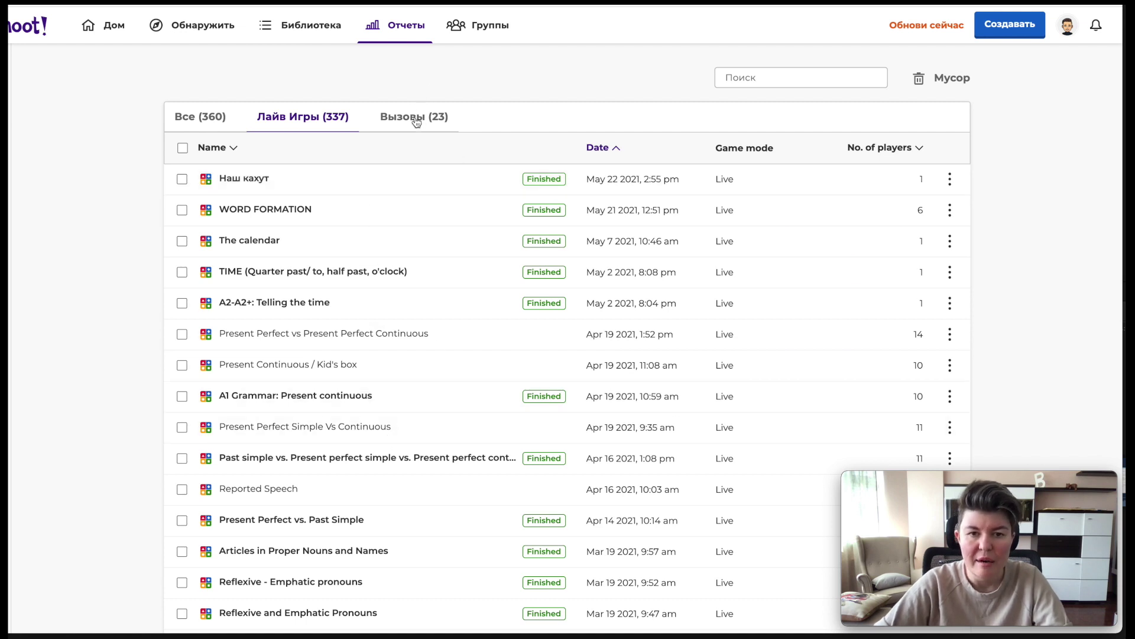
Step: Open the kahoot "Глагол быть (2-й класс)" from the library and choose to assign it for self-paced learning
{"action": "left_click", "coordinate": [331, 31]}
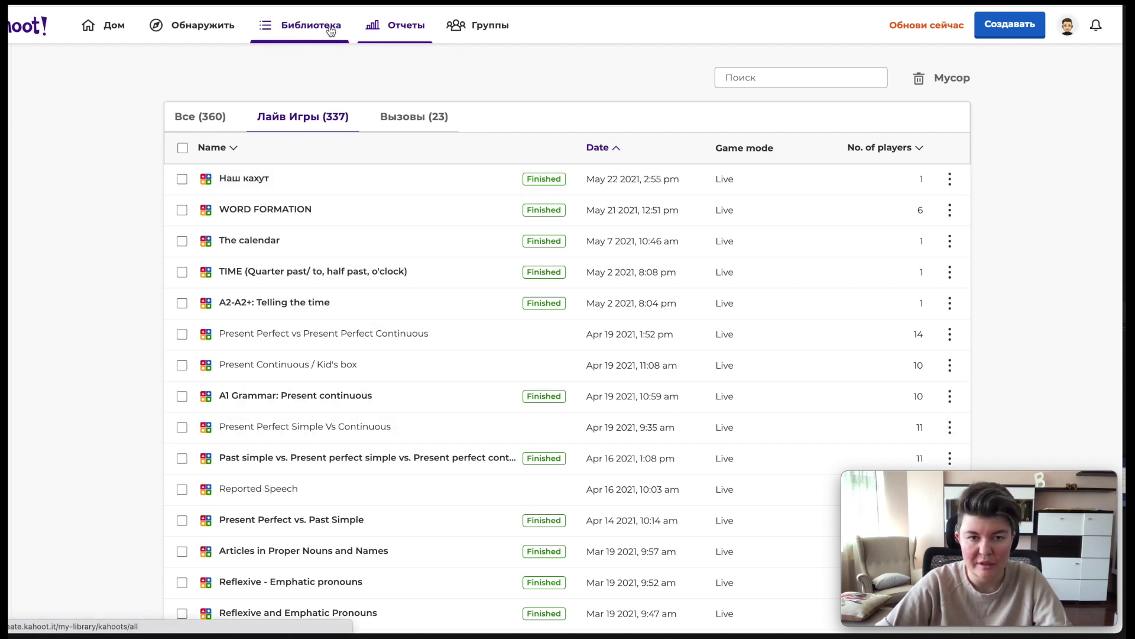
{"action": "left_click", "coordinate": [492, 254]}
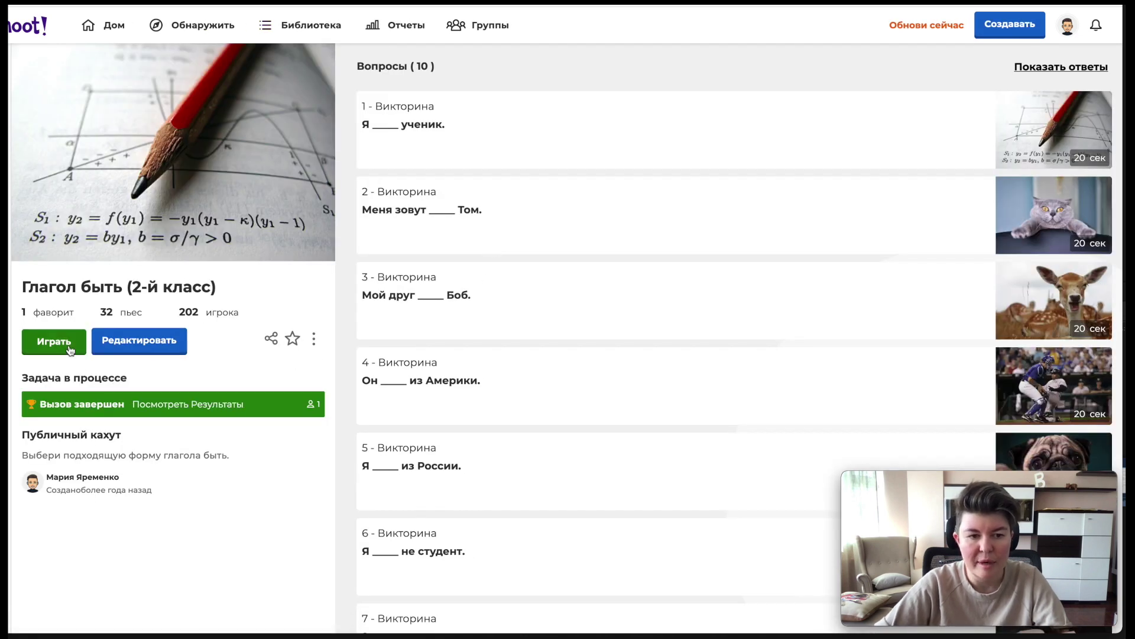
{"action": "left_click", "coordinate": [70, 349]}
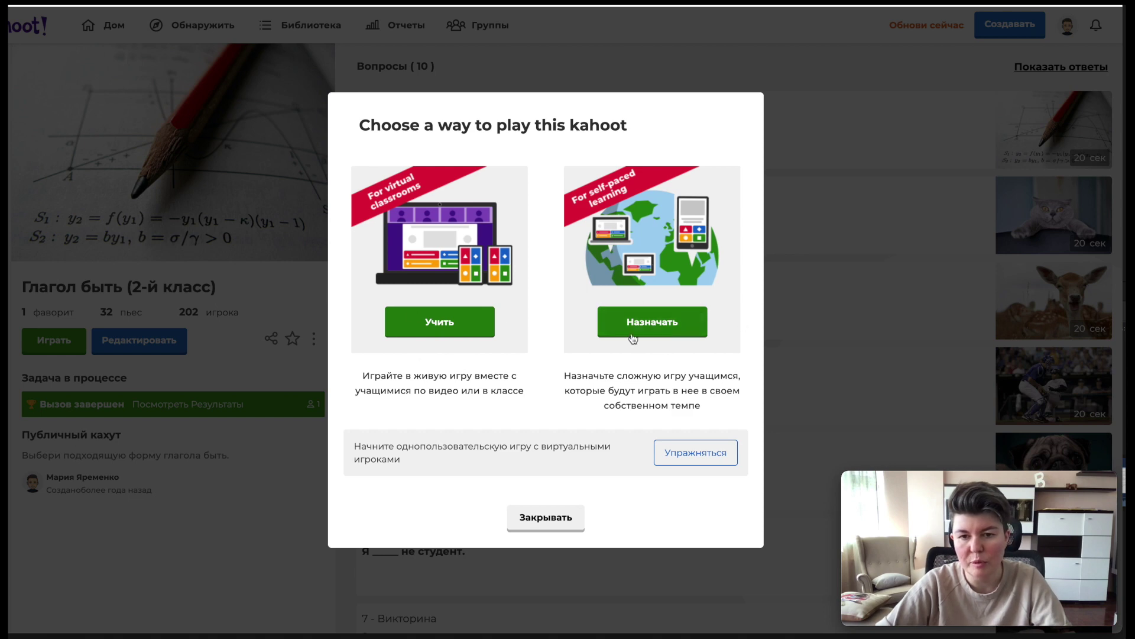
{"action": "left_click", "coordinate": [656, 329]}
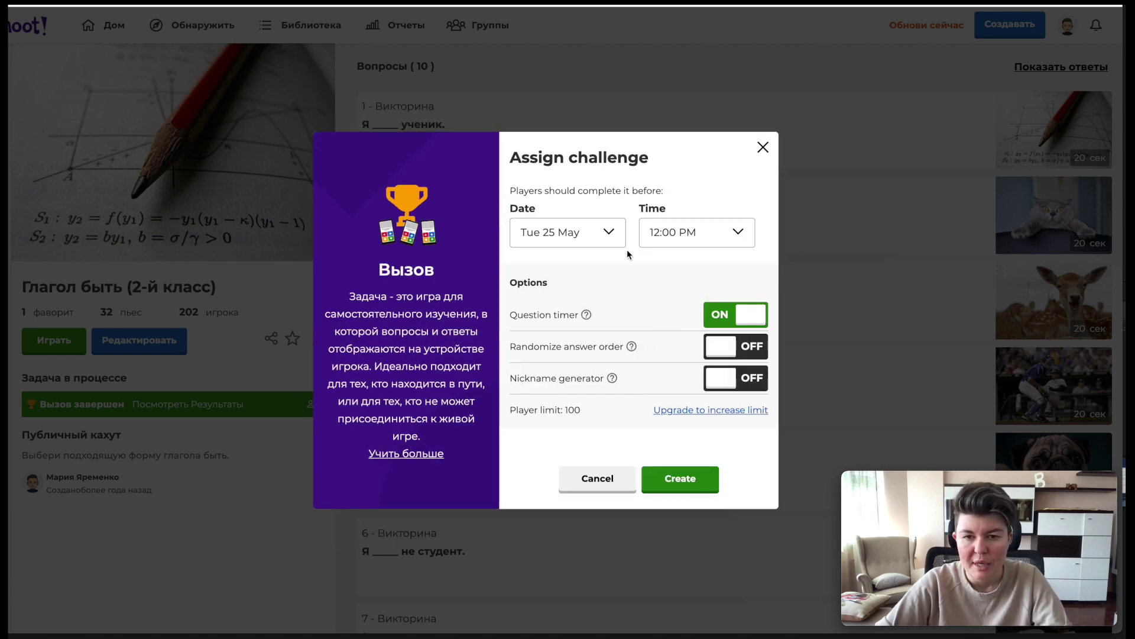
Step: Set the challenge deadline to Wed 26 May at 2:00 PM
{"action": "left_click", "coordinate": [608, 240]}
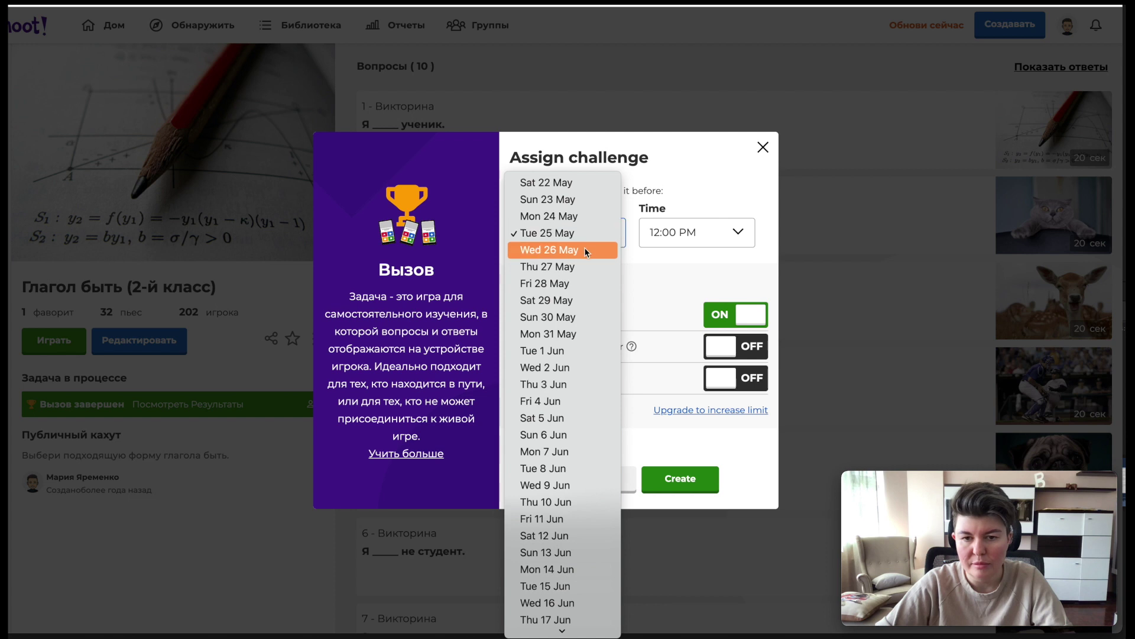
{"action": "left_click", "coordinate": [585, 248]}
{"action": "left_click", "coordinate": [695, 238]}
{"action": "left_click", "coordinate": [699, 262]}
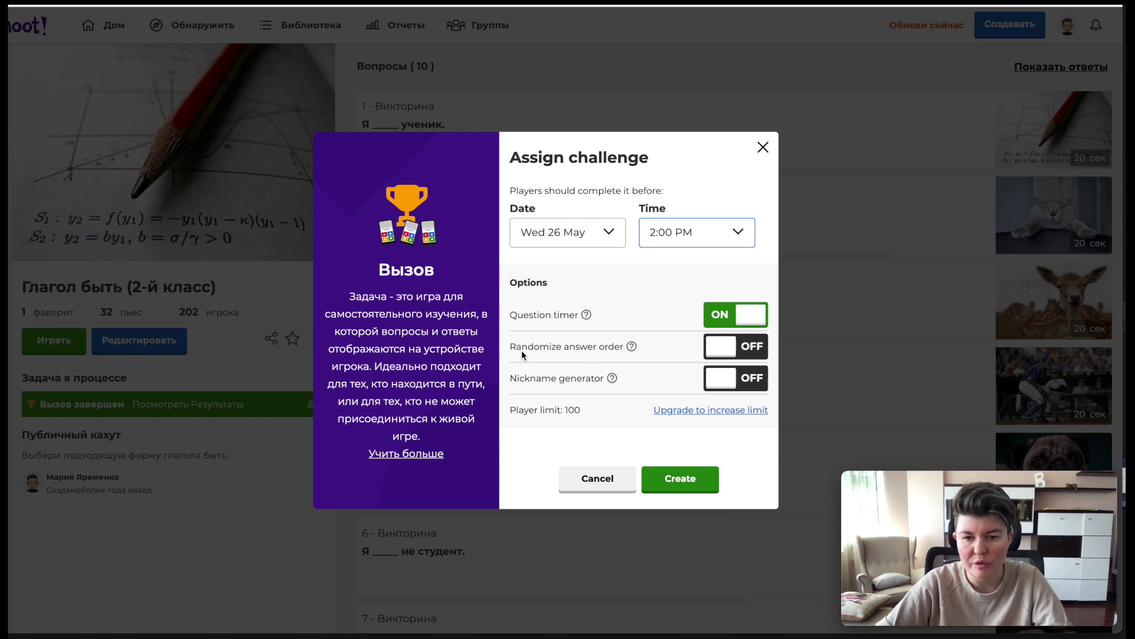
Step: Review the answer-order and nickname options, then create the challenge with the question timer on and both of those off
{"action": "left_click_drag", "start_coordinate": [512, 347], "coordinate": [584, 348]}
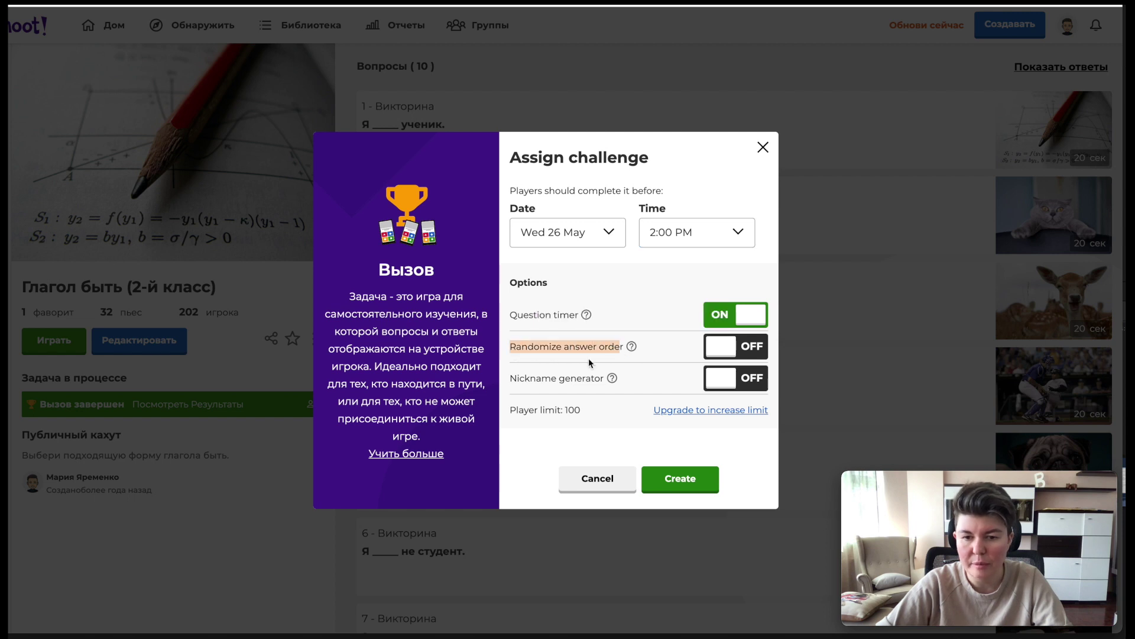
{"action": "left_click_drag", "start_coordinate": [514, 383], "coordinate": [591, 382]}
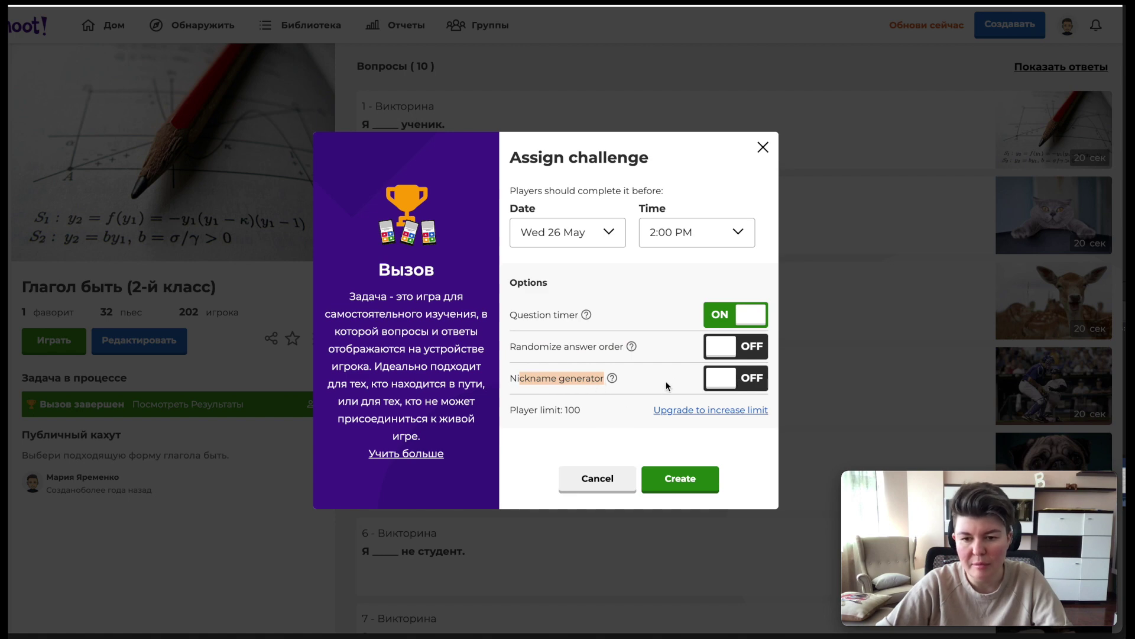
{"action": "left_click", "coordinate": [638, 371]}
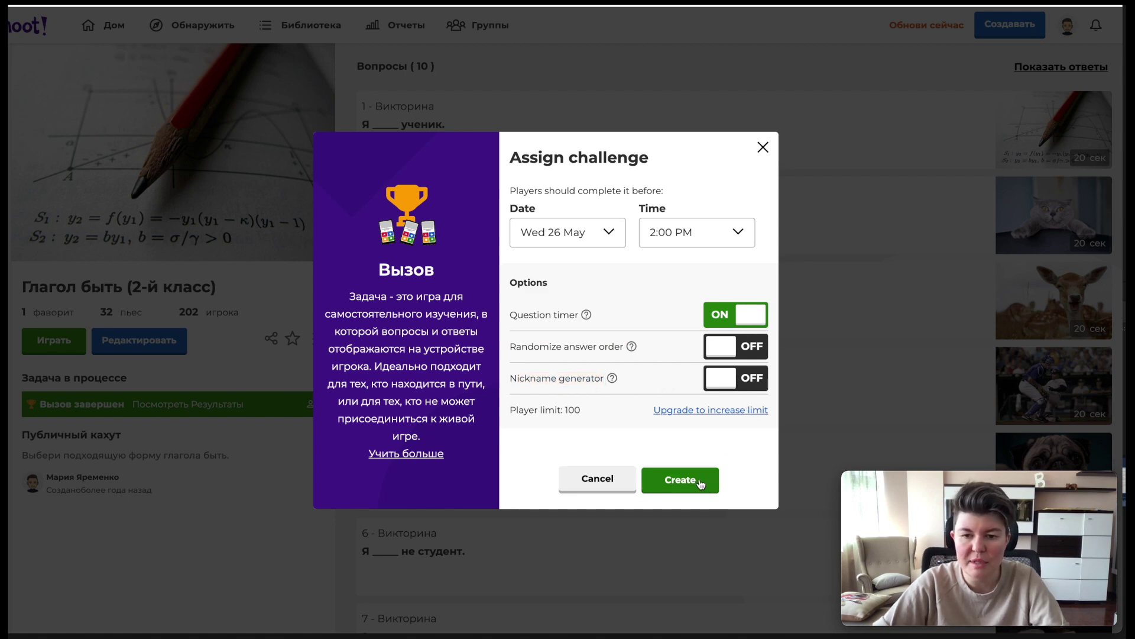
{"action": "left_click", "coordinate": [680, 478]}
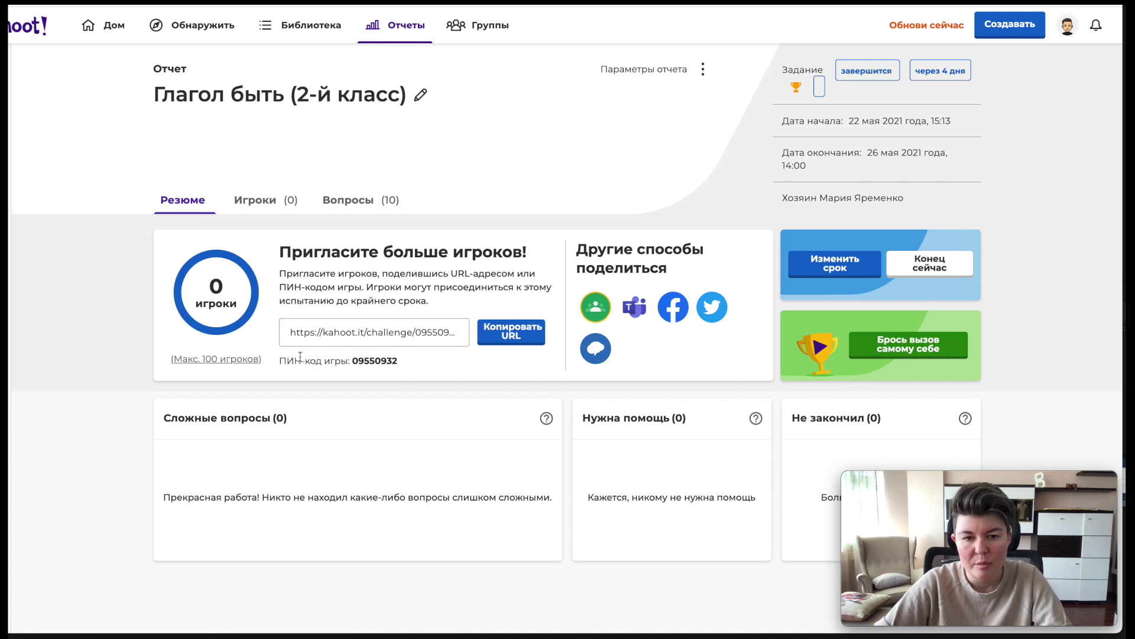
Step: Examine the new challenge's share link and game PIN for inviting players
{"action": "left_click_drag", "start_coordinate": [291, 336], "coordinate": [448, 343]}
{"action": "left_click", "coordinate": [372, 365]}
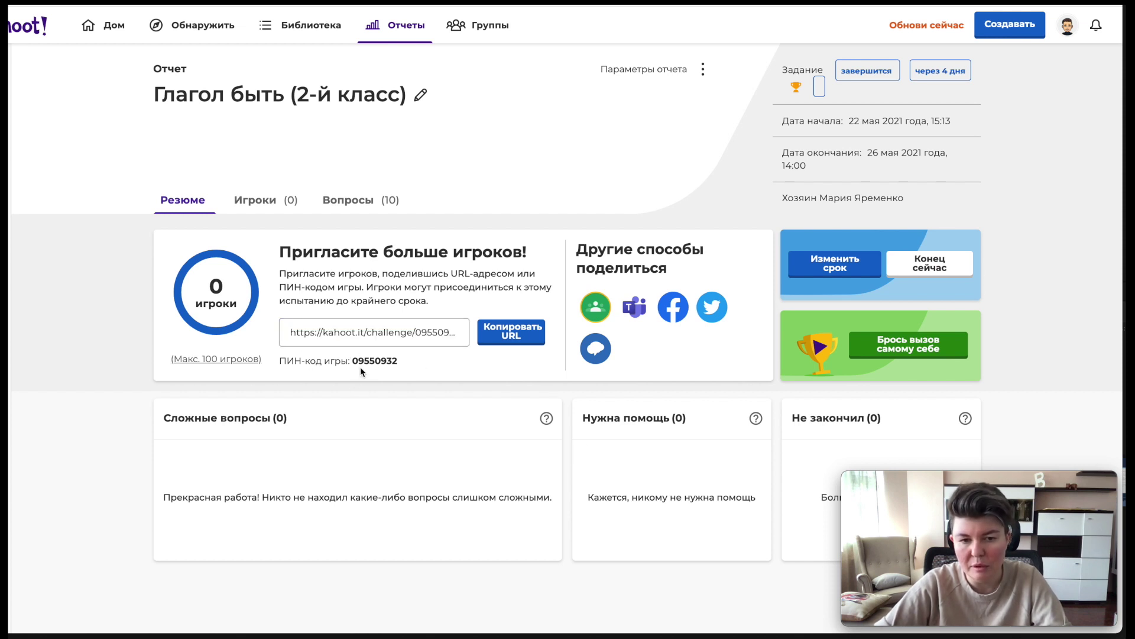
Step: Share the challenge link to Google Classroom, choosing the class 6 А and the action of creating an assignment
{"action": "left_click", "coordinate": [597, 309]}
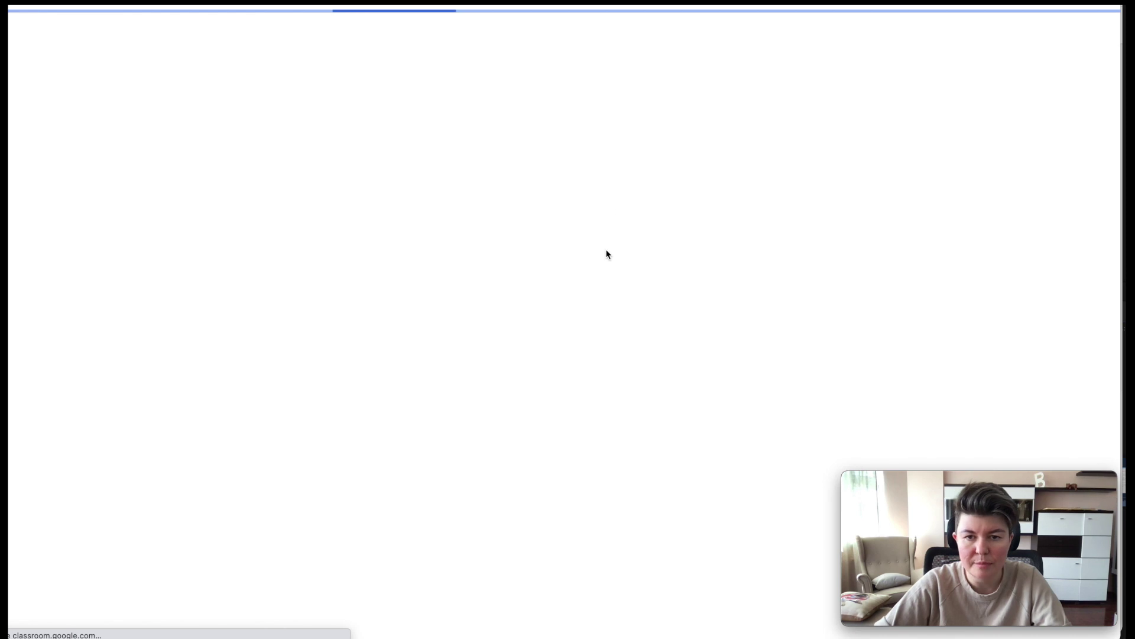
{"action": "left_click", "coordinate": [609, 110]}
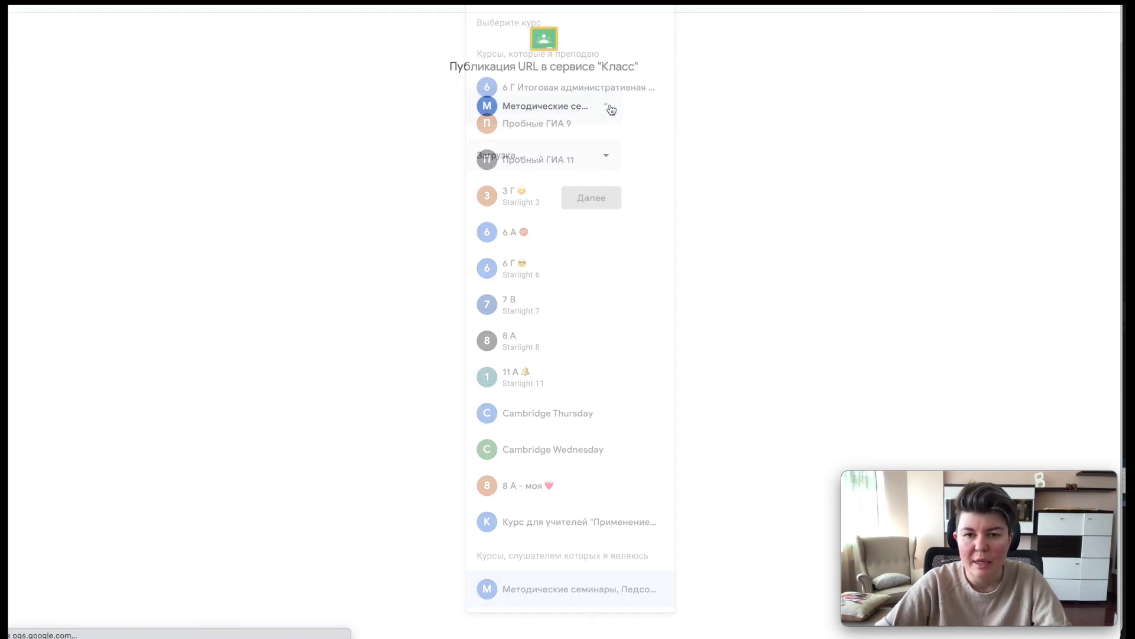
{"action": "left_click", "coordinate": [584, 232]}
{"action": "left_click", "coordinate": [597, 160]}
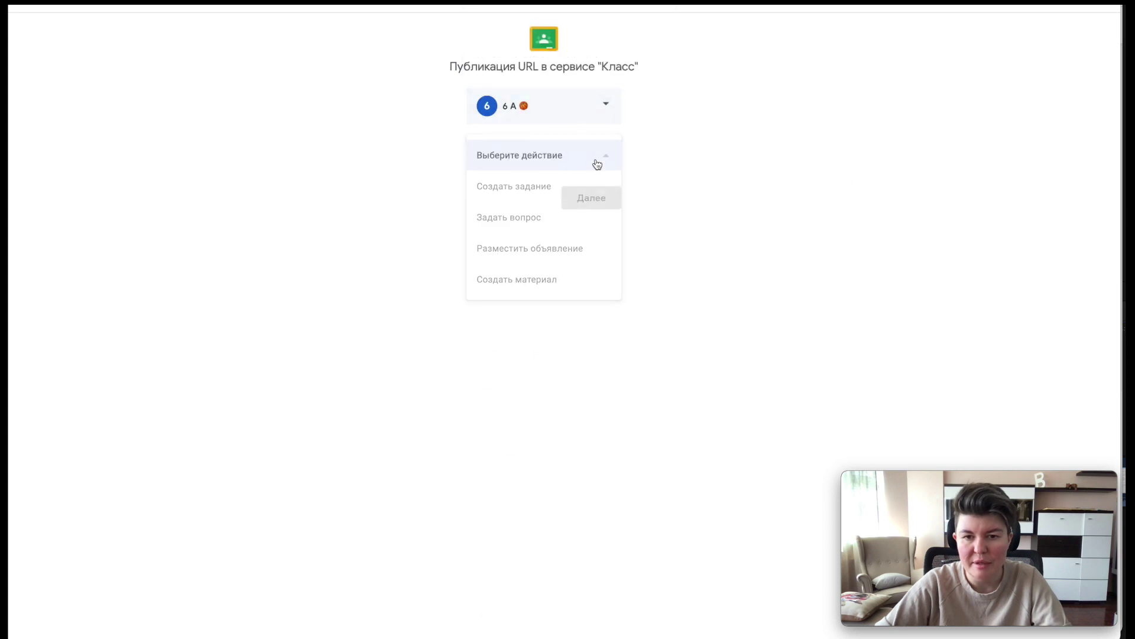
{"action": "left_click", "coordinate": [577, 190]}
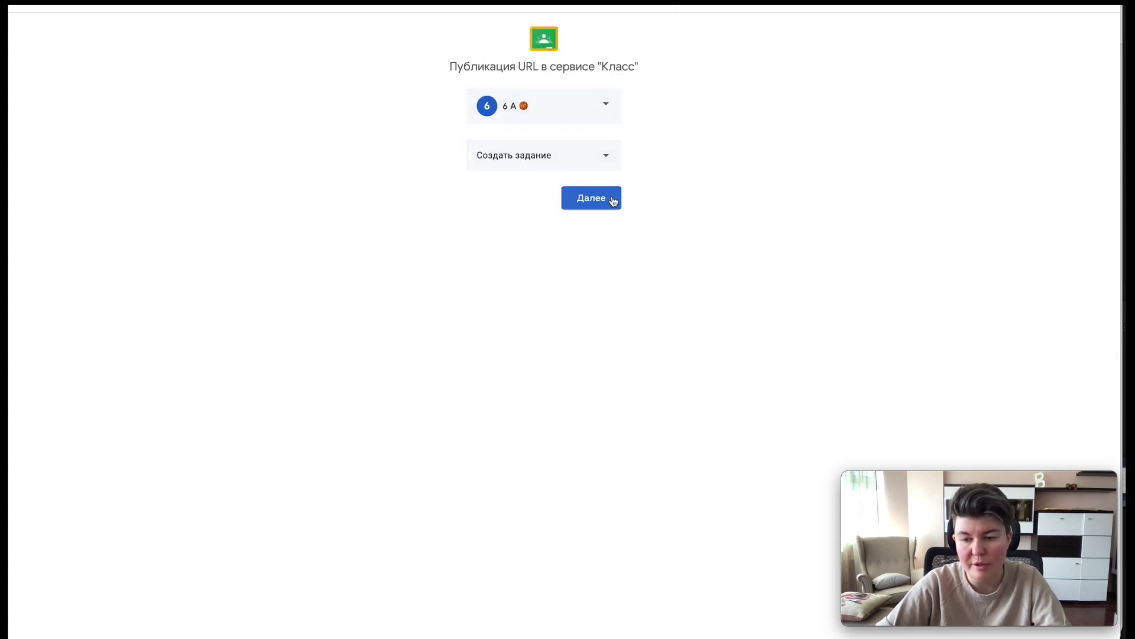
{"action": "left_click", "coordinate": [614, 201]}
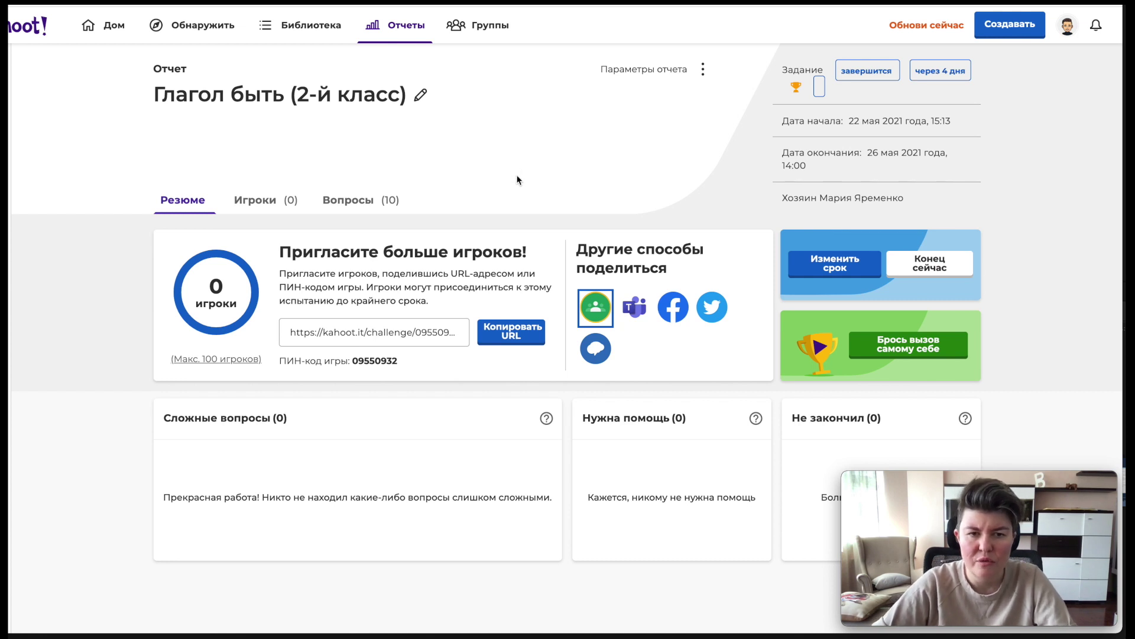
Step: Rename the challenge report as "Домашнее задание" and reload the report page
{"action": "left_click", "coordinate": [422, 97]}
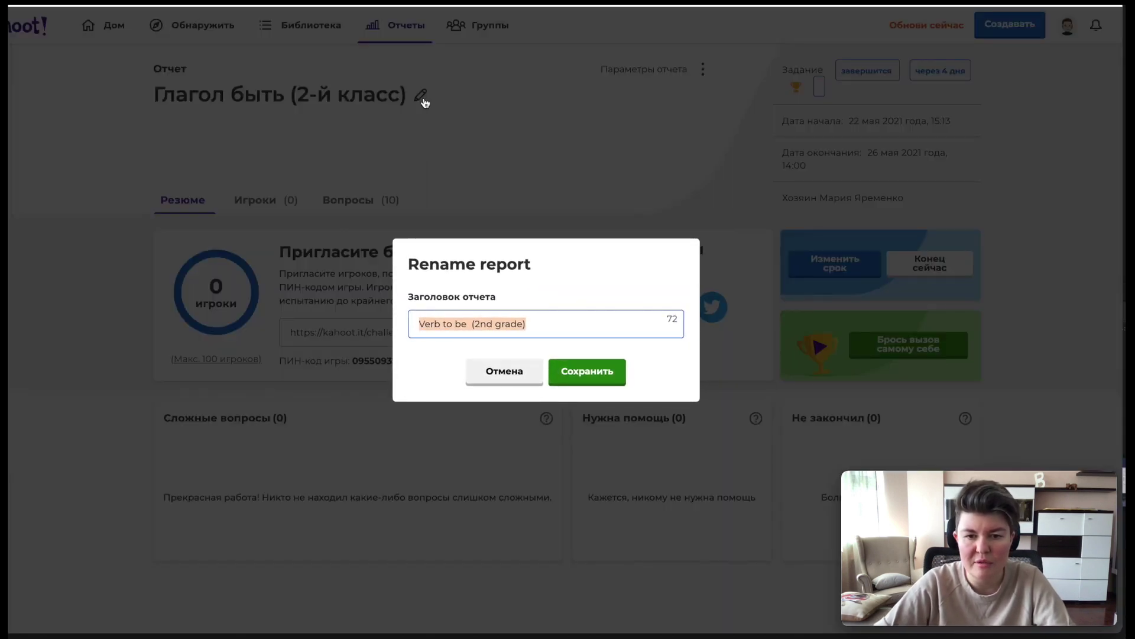
{"action": "type", "text": "Lj"}
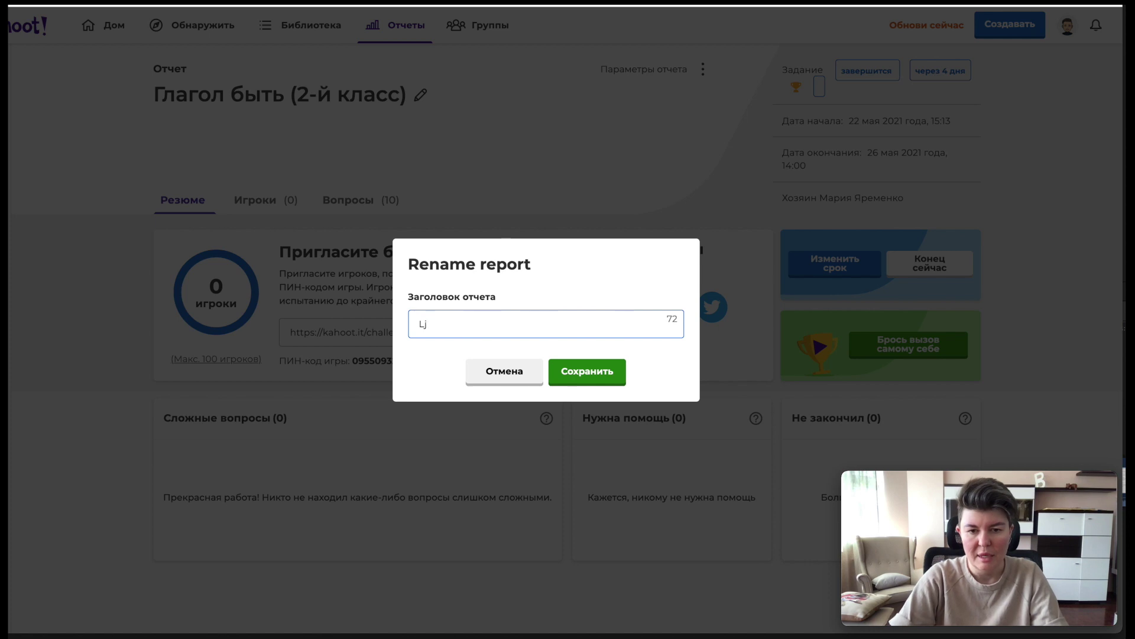
{"action": "key", "text": "BackSpace"}
{"action": "key", "text": "BackSpace"}
{"action": "type", "text": "Домашнее з"}
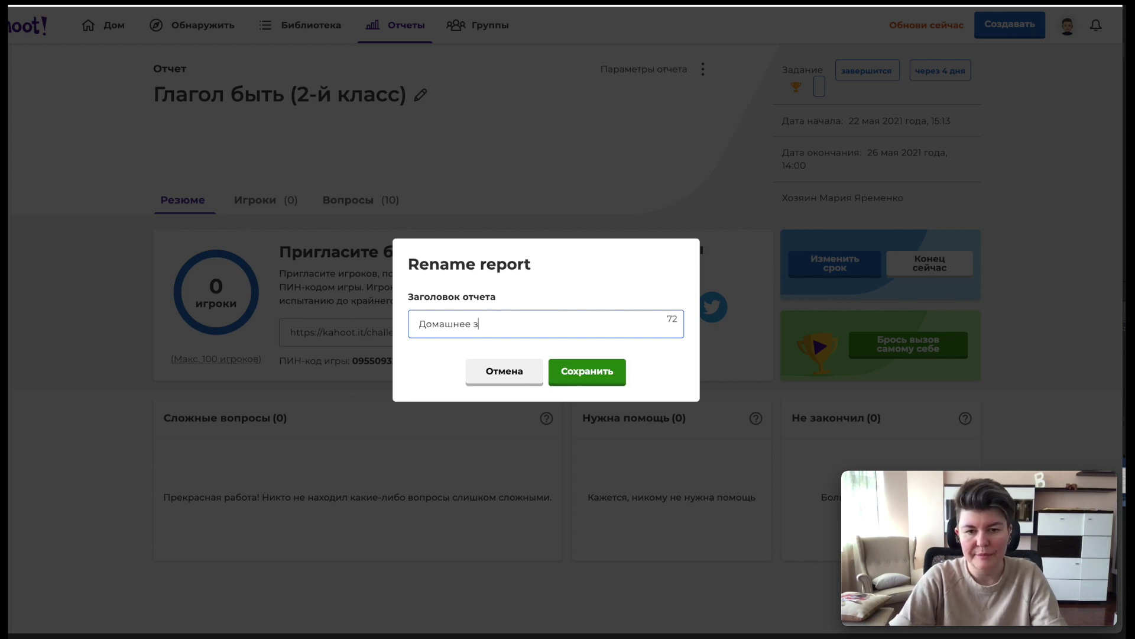
{"action": "type", "text": "адание"}
{"action": "key", "text": "Return"}
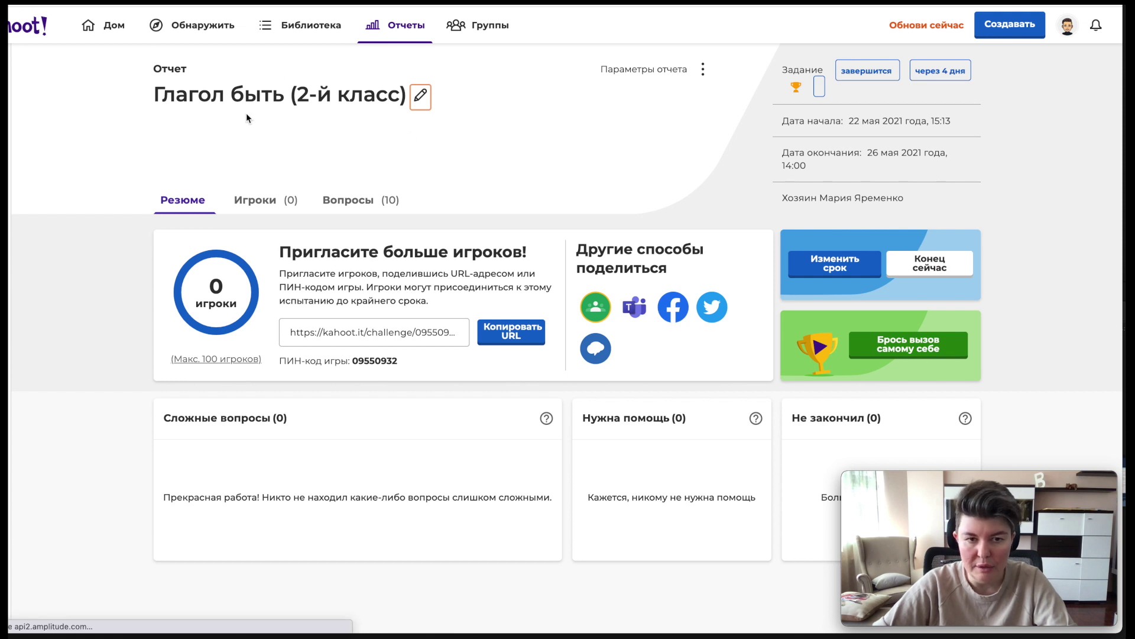
{"action": "key", "text": "super+r"}
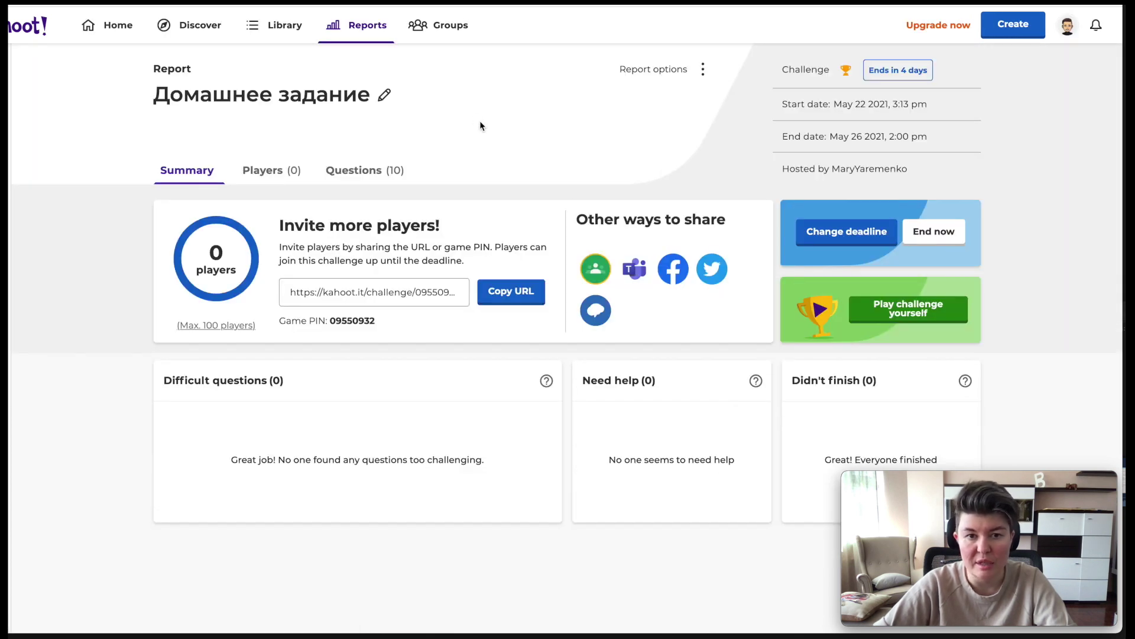
Step: Return to the home page, then open the Discover catalogue of public kahoots
{"action": "left_click", "coordinate": [116, 30]}
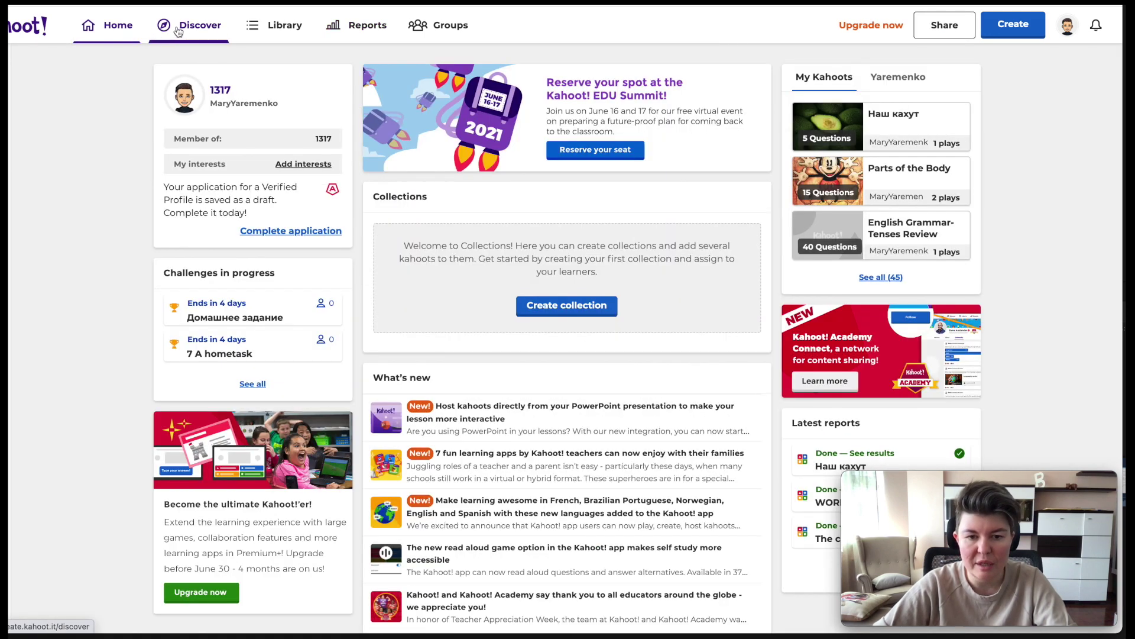
{"action": "left_click", "coordinate": [179, 29]}
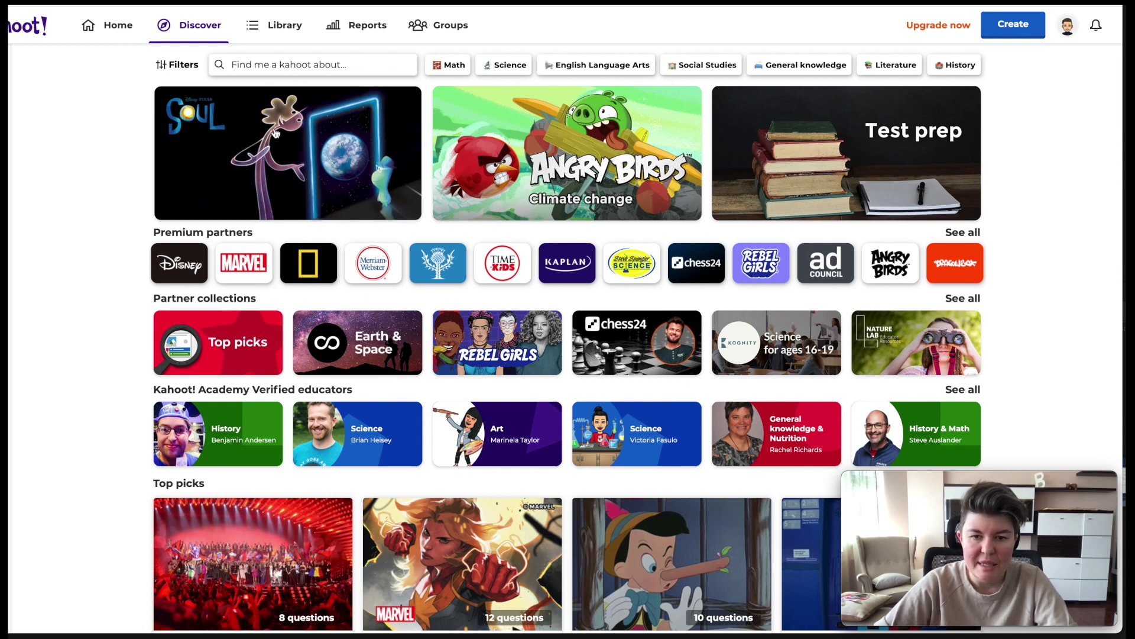
{"action": "scroll", "coordinate": [589, 225], "scroll_direction": "down", "scroll_amount": 6}
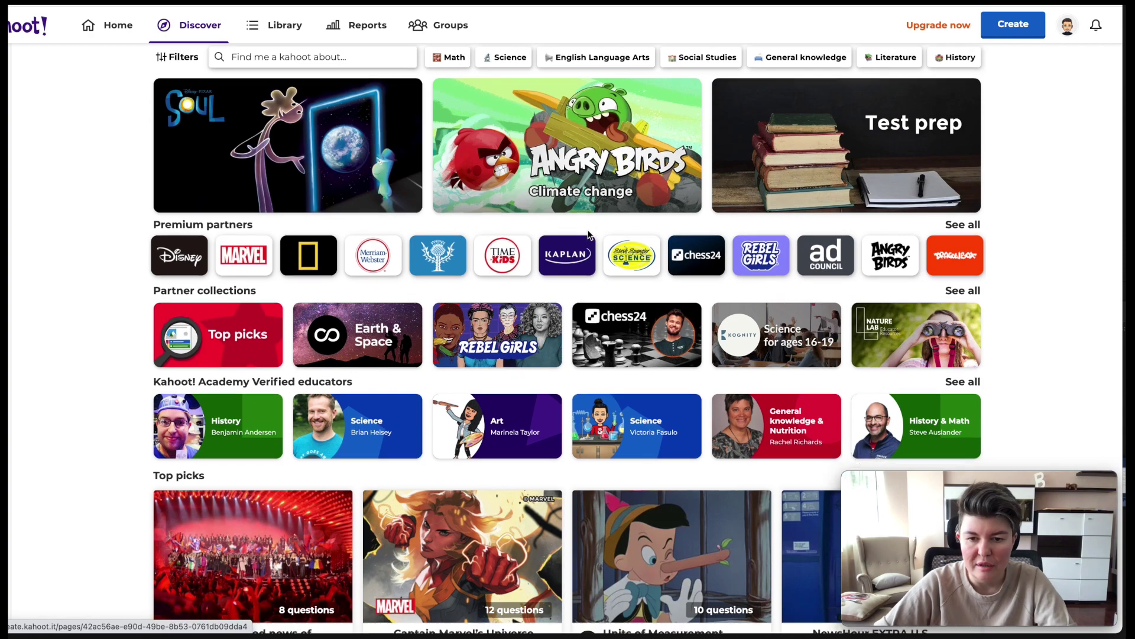
{"action": "scroll", "coordinate": [589, 235], "scroll_direction": "up", "scroll_amount": 6}
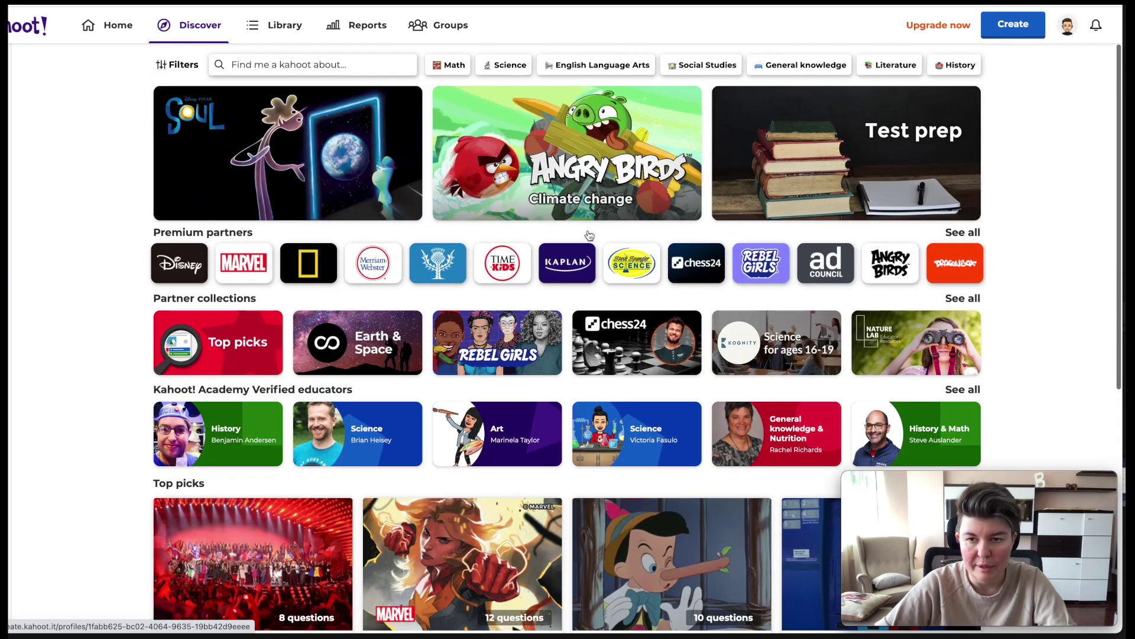
Step: Search the public kahoots for "приставка пре"
{"action": "left_click", "coordinate": [351, 63]}
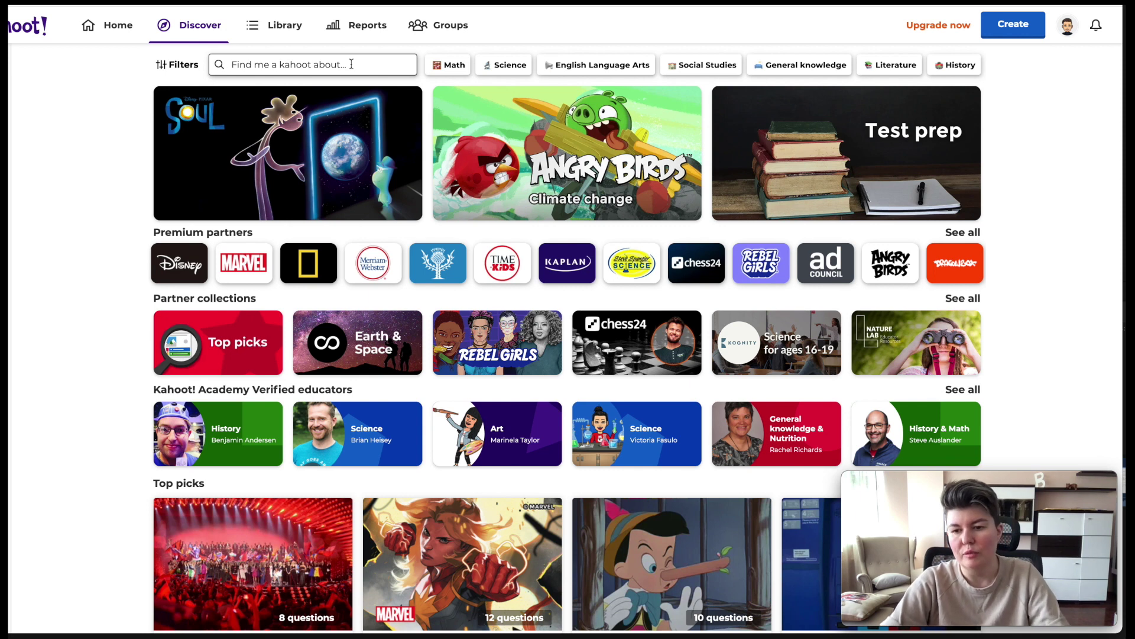
{"action": "type", "text": "ghb"}
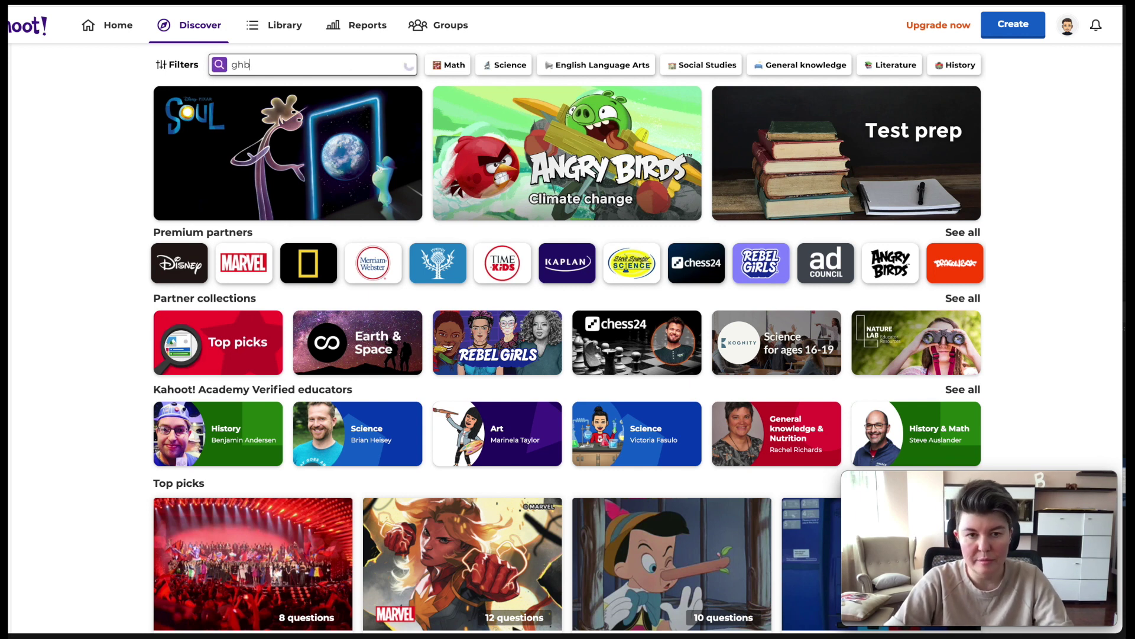
{"action": "type", "text": "d"}
{"action": "key", "text": "BackSpace"}
{"action": "key", "text": "BackSpace"}
{"action": "key", "text": "BackSpace"}
{"action": "key", "text": "BackSpace"}
{"action": "type", "text": "ghbd"}
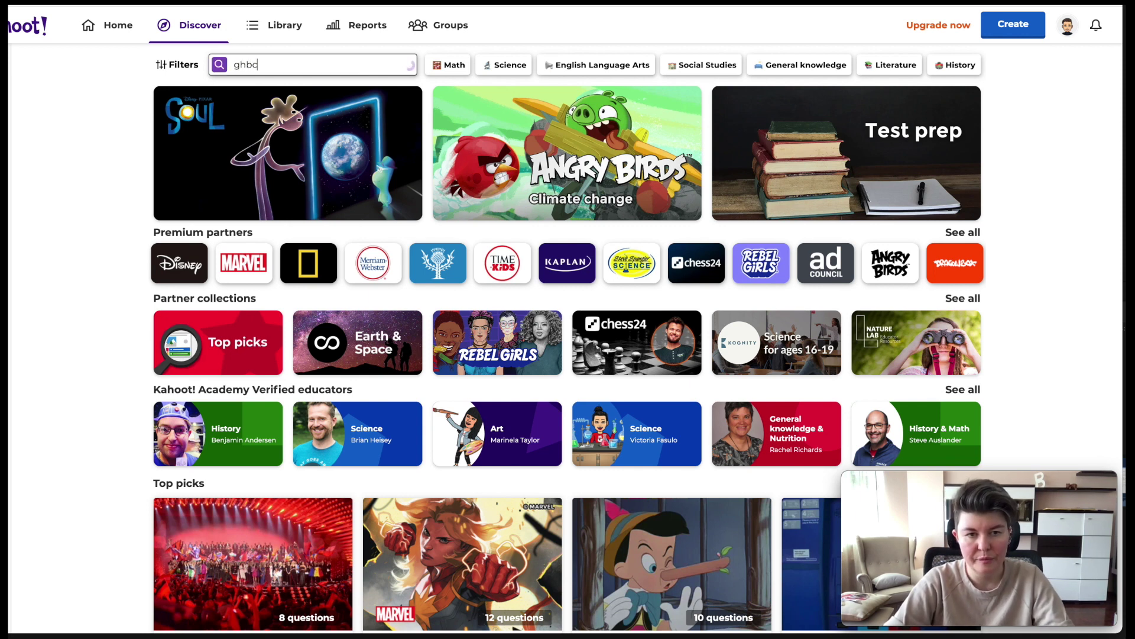
{"action": "key", "text": "BackSpace"}
{"action": "key", "text": "BackSpace"}
{"action": "key", "text": "BackSpace"}
{"action": "type", "text": "приста"}
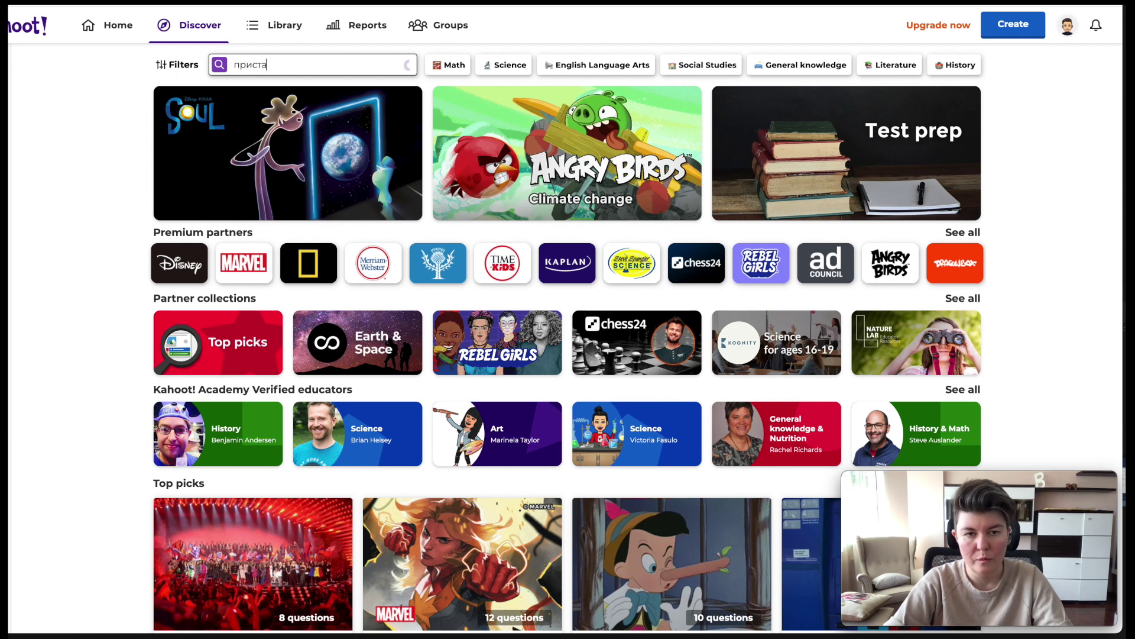
{"action": "type", "text": "вка пре"}
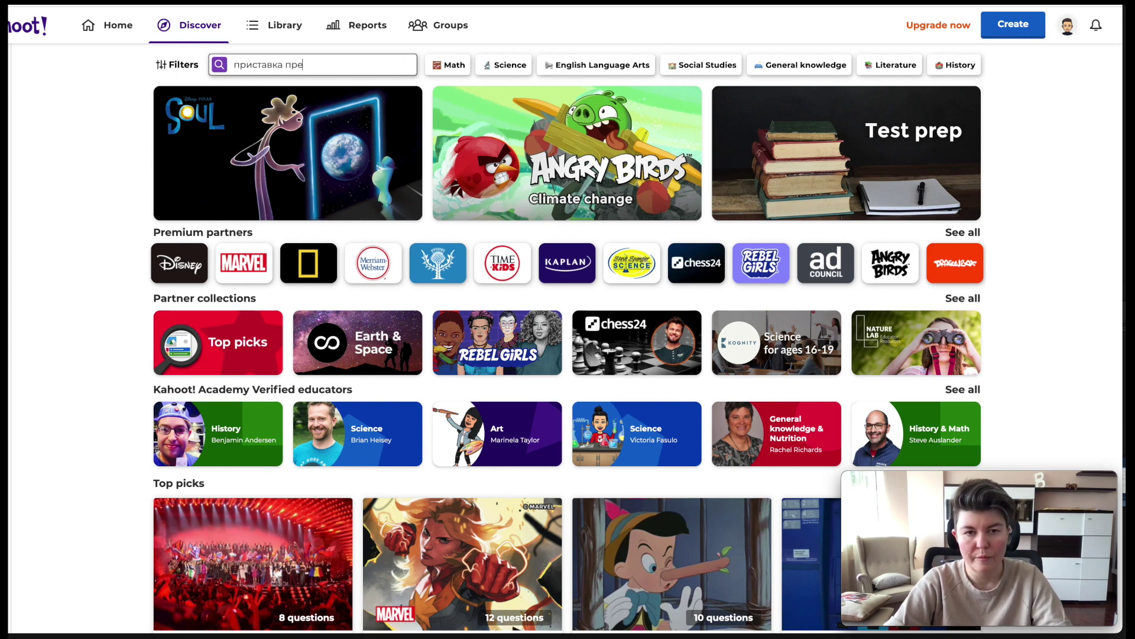
{"action": "key", "text": "Return"}
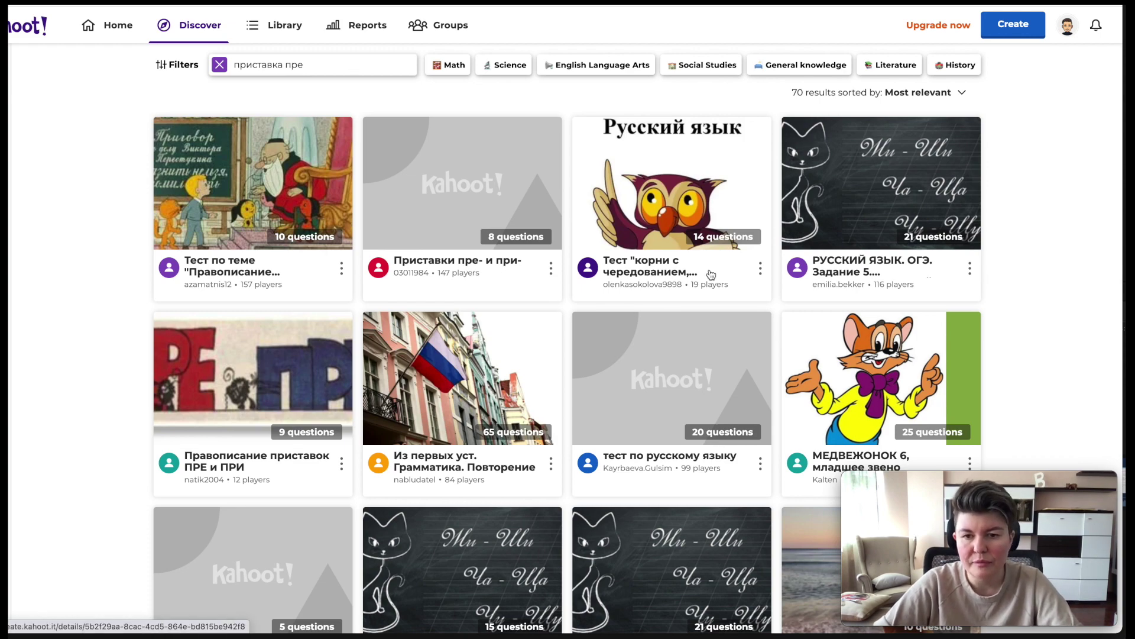
Step: Browse the search results and open the kahoot "тест по русскому языку"
{"action": "scroll", "coordinate": [430, 321], "scroll_direction": "down", "scroll_amount": 5}
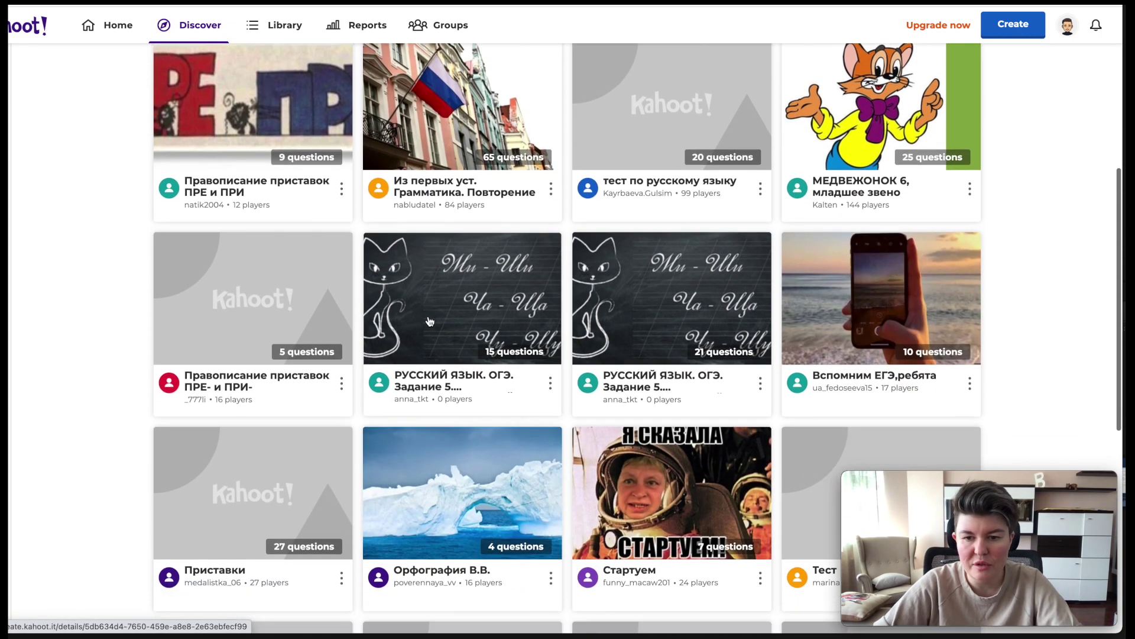
{"action": "scroll", "coordinate": [430, 321], "scroll_direction": "down", "scroll_amount": 8}
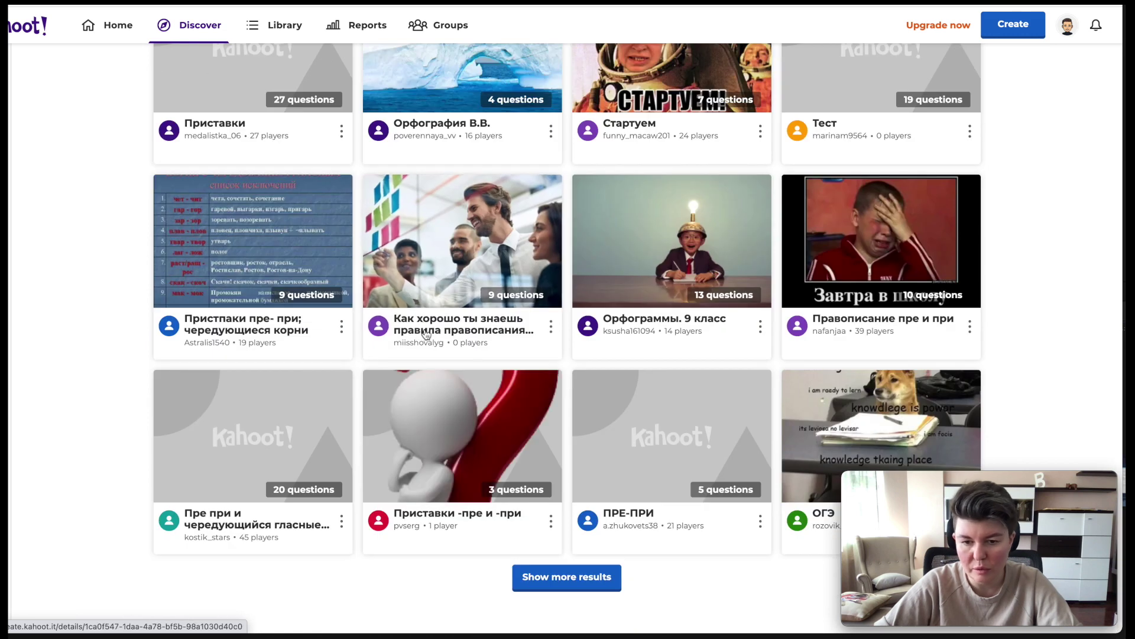
{"action": "scroll", "coordinate": [657, 501], "scroll_direction": "up", "scroll_amount": 4}
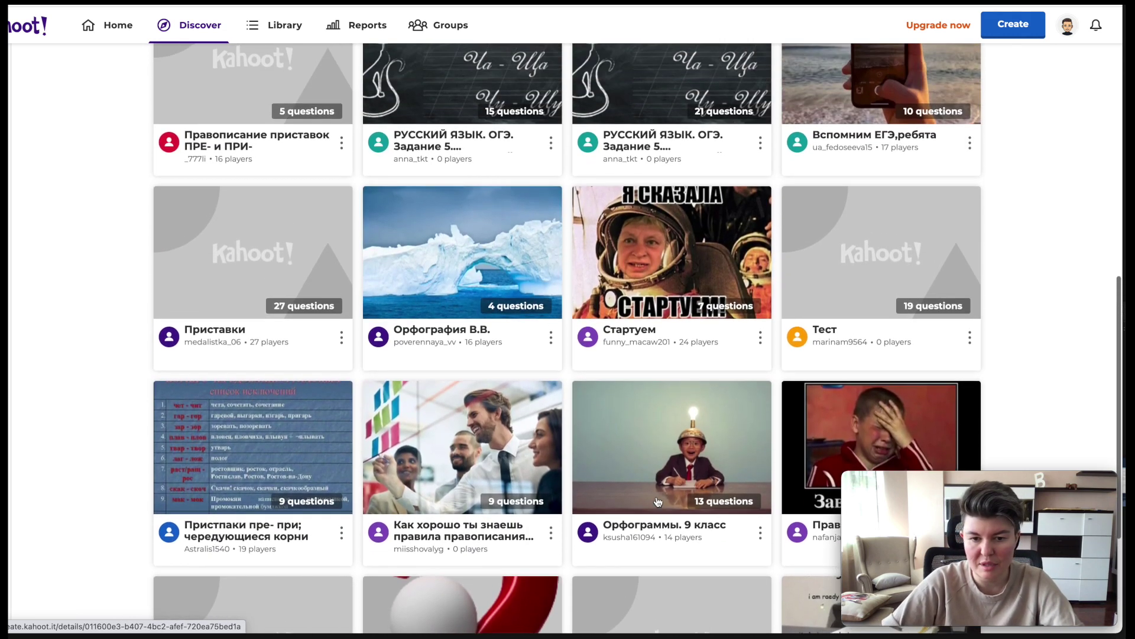
{"action": "scroll", "coordinate": [658, 502], "scroll_direction": "up", "scroll_amount": 1}
{"action": "scroll", "coordinate": [568, 458], "scroll_direction": "down", "scroll_amount": 2}
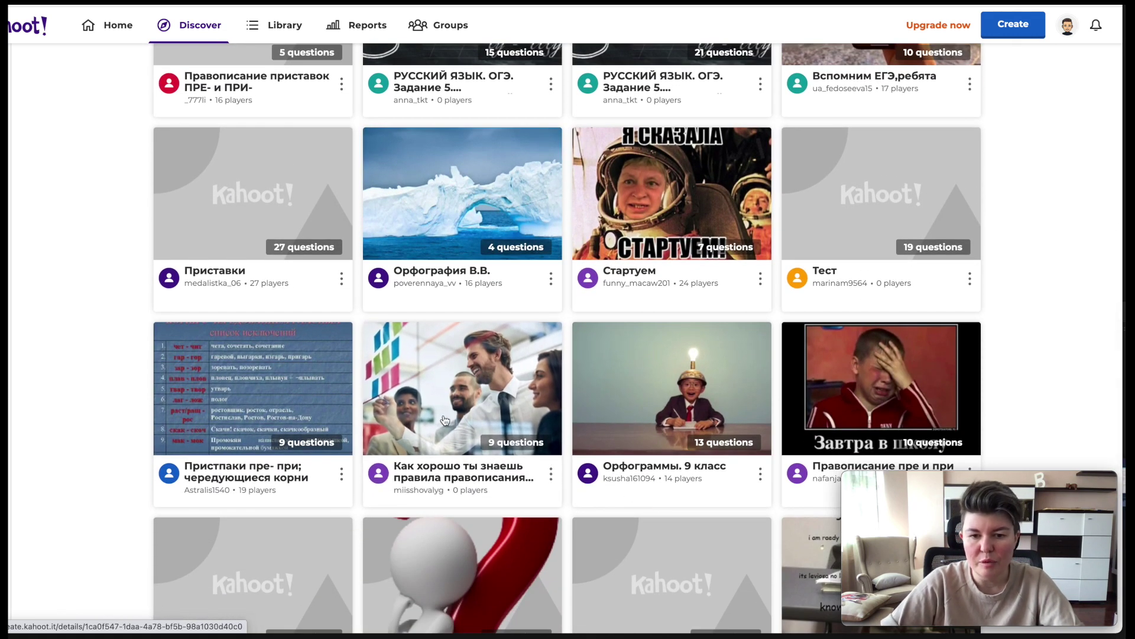
{"action": "scroll", "coordinate": [662, 412], "scroll_direction": "up", "scroll_amount": 8}
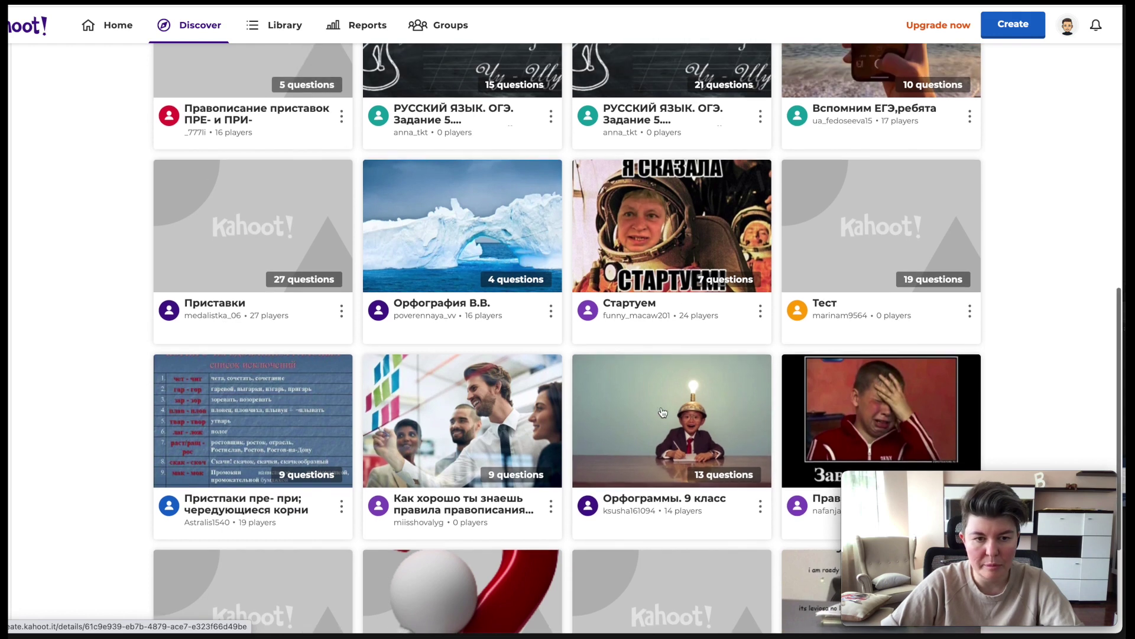
{"action": "scroll", "coordinate": [625, 406], "scroll_direction": "up", "scroll_amount": 1}
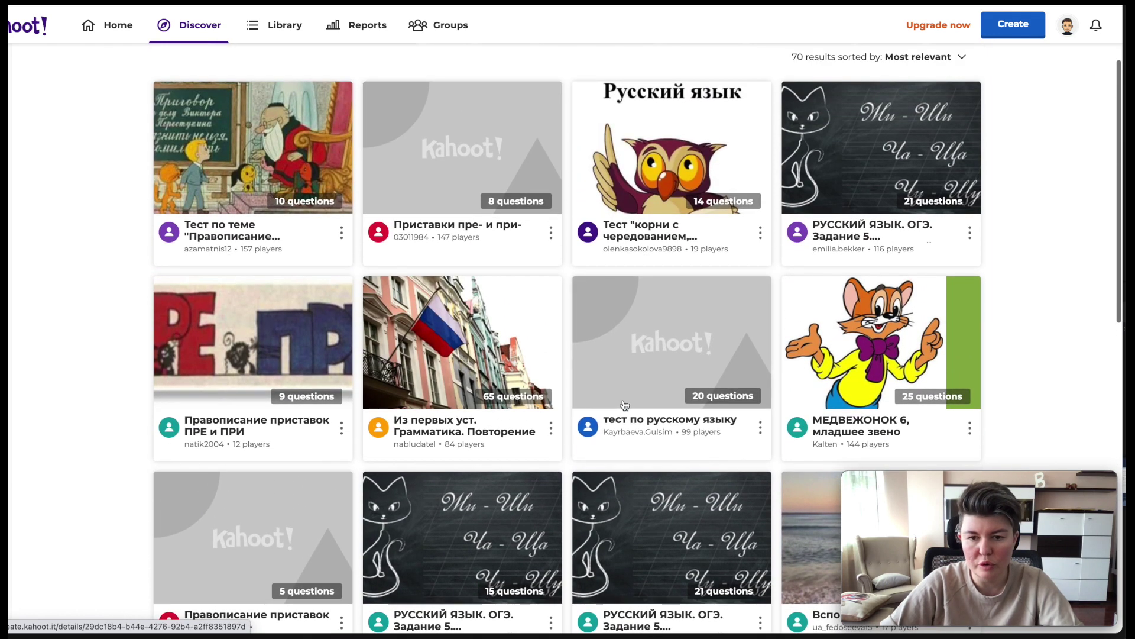
{"action": "left_click", "coordinate": [674, 356]}
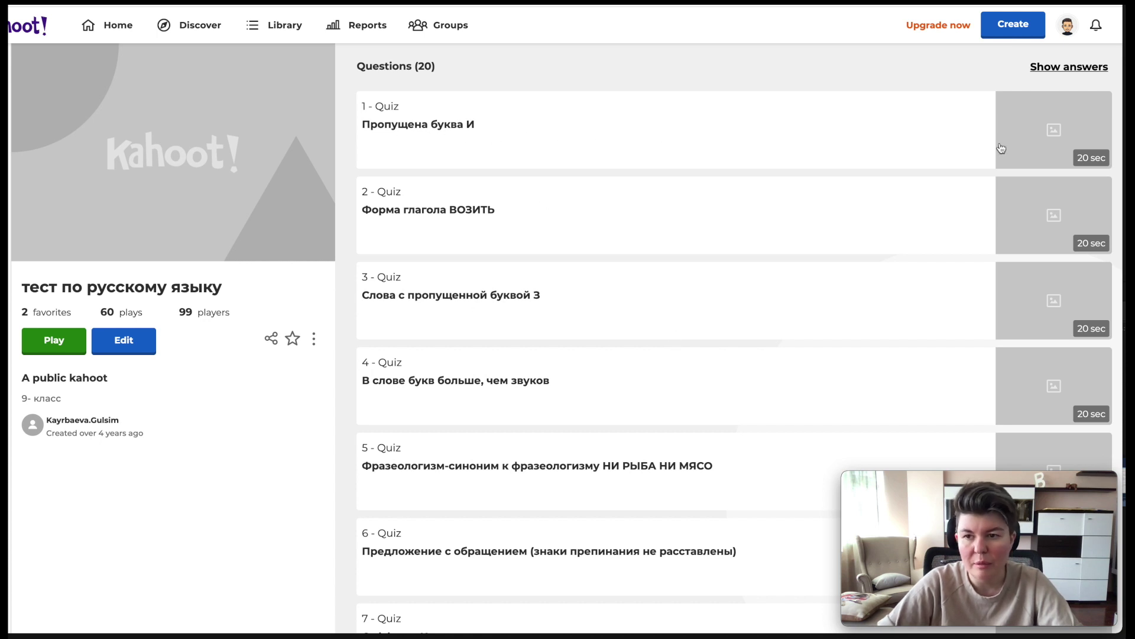
Step: Review the answers of "тест по русскому языку", both for all questions at once and for the first question alone
{"action": "left_click", "coordinate": [1058, 69]}
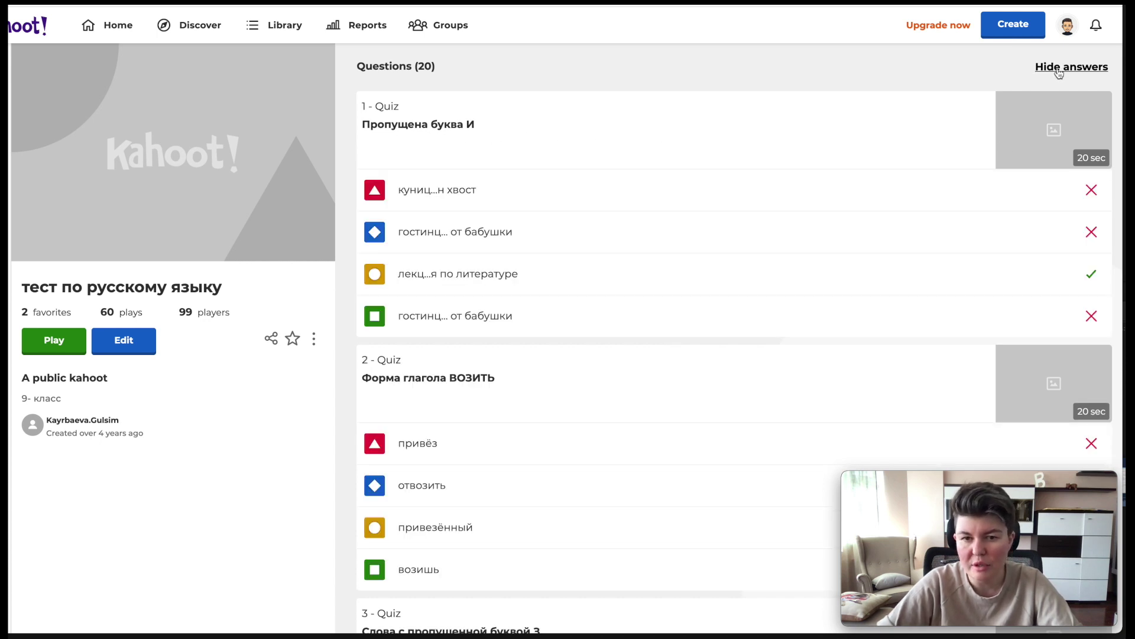
{"action": "left_click", "coordinate": [1059, 68]}
{"action": "left_click", "coordinate": [568, 133]}
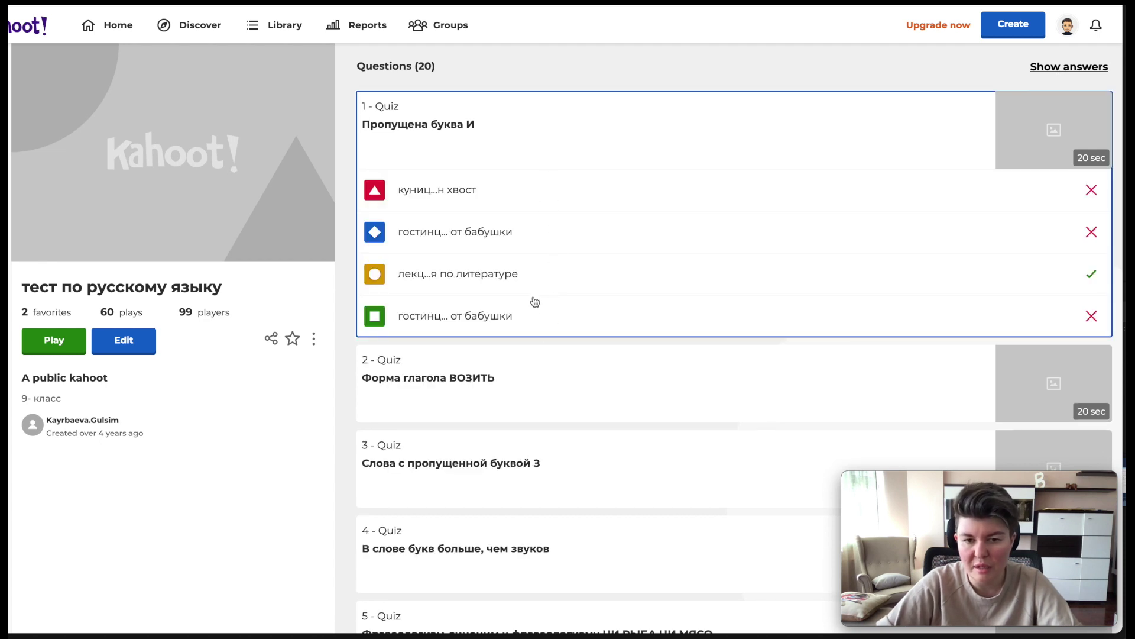
{"action": "left_click", "coordinate": [1058, 68]}
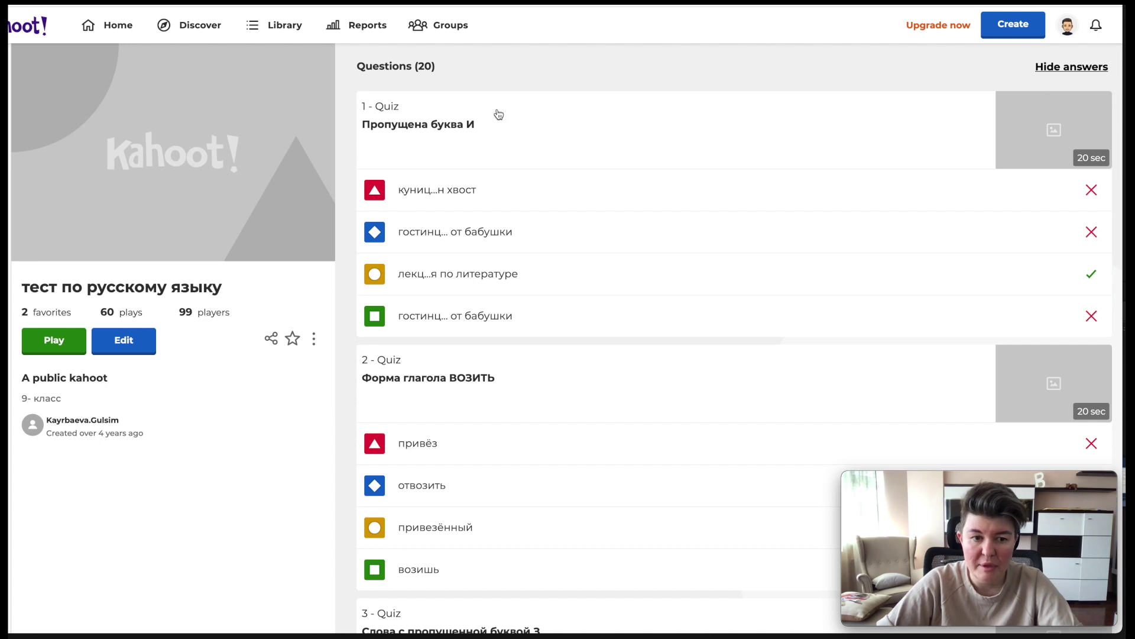
Step: Go back to the search results, open the kahoot "Приставки пре- и при-" and check the answers to its first question
{"action": "key", "text": "alt+Left"}
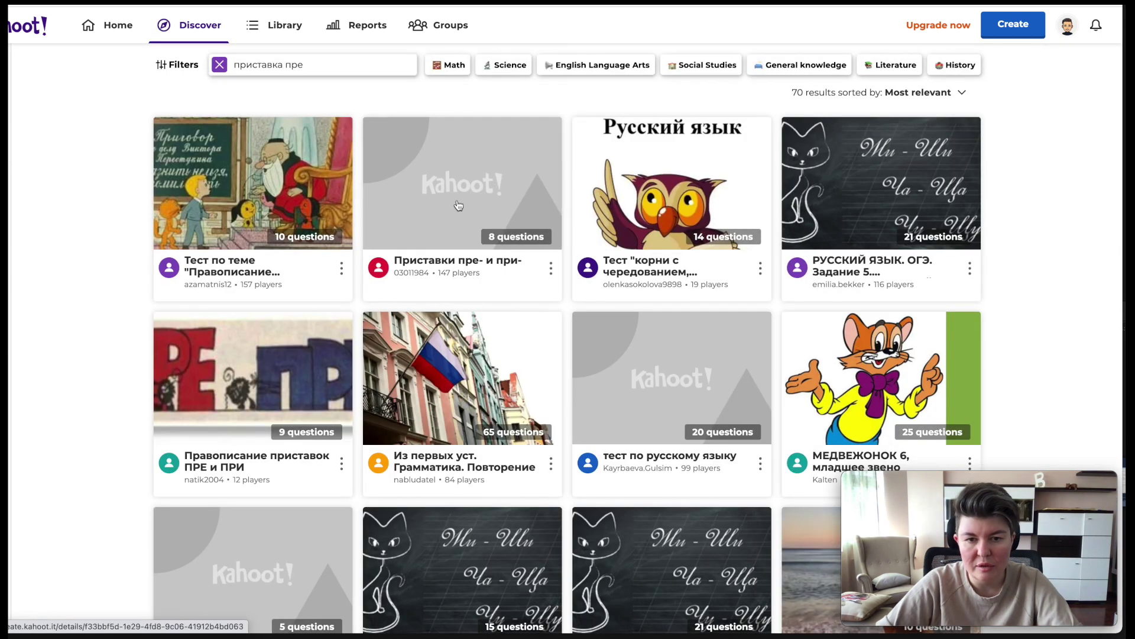
{"action": "left_click", "coordinate": [458, 205]}
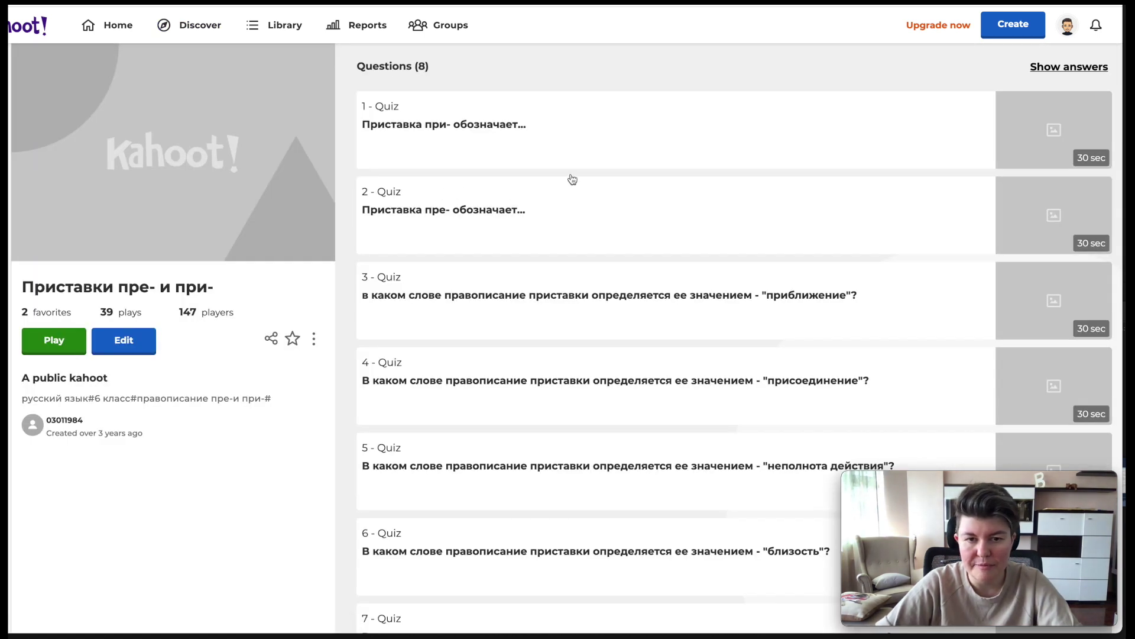
{"action": "left_click", "coordinate": [668, 131]}
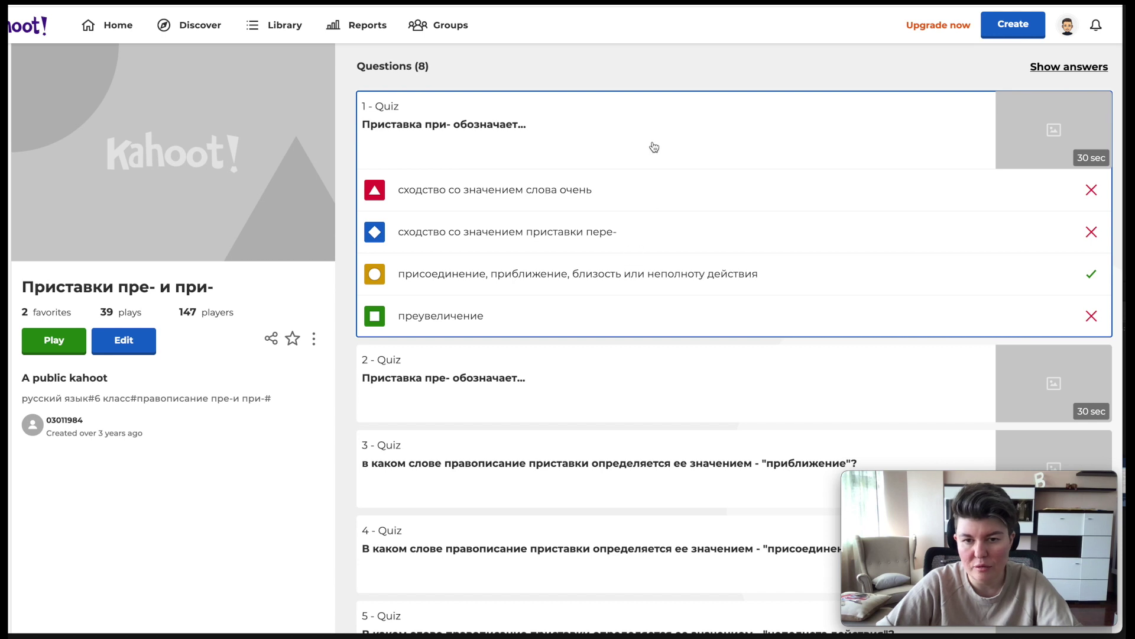
{"action": "left_click", "coordinate": [654, 148]}
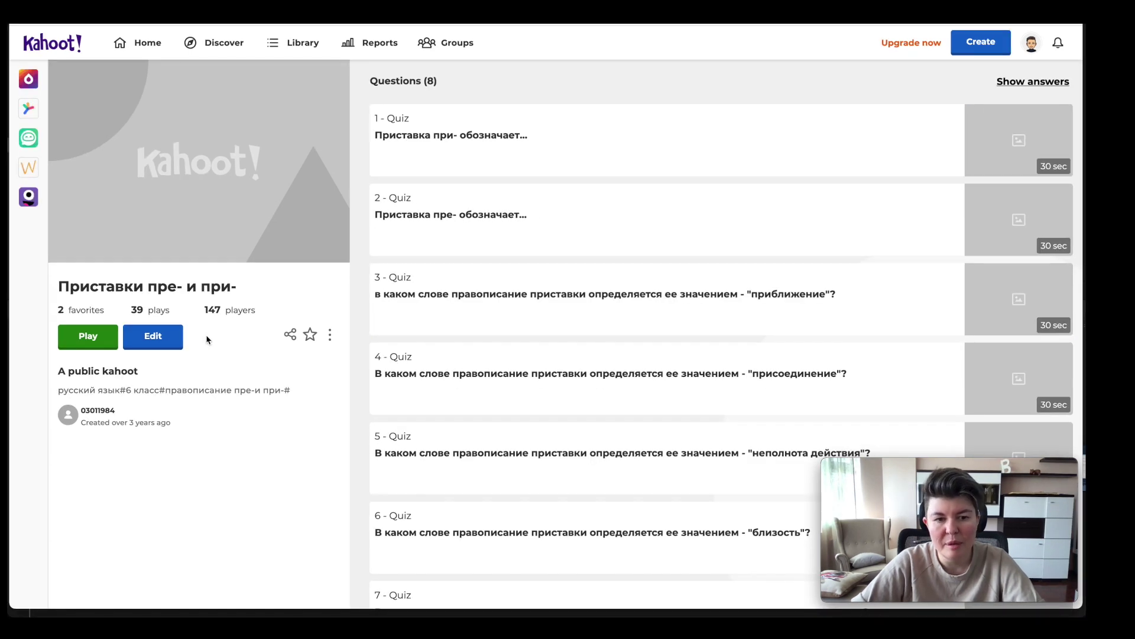
Step: Duplicate the public kahoot "Приставки пре- и при-" for editing and return to its details page
{"action": "left_click", "coordinate": [124, 340]}
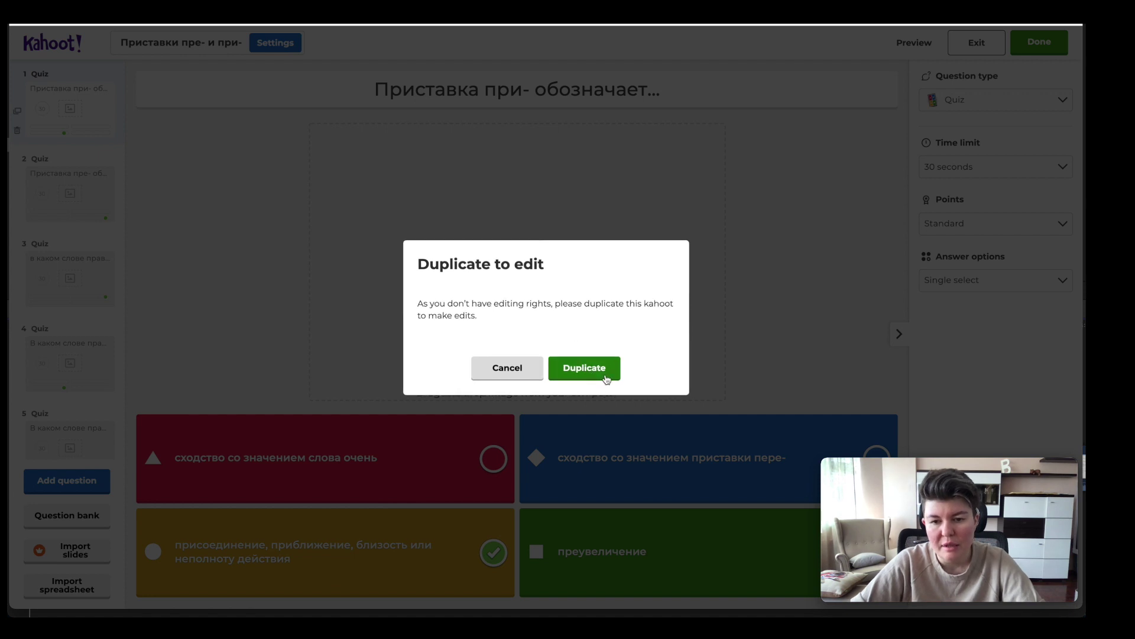
{"action": "left_click", "coordinate": [583, 367]}
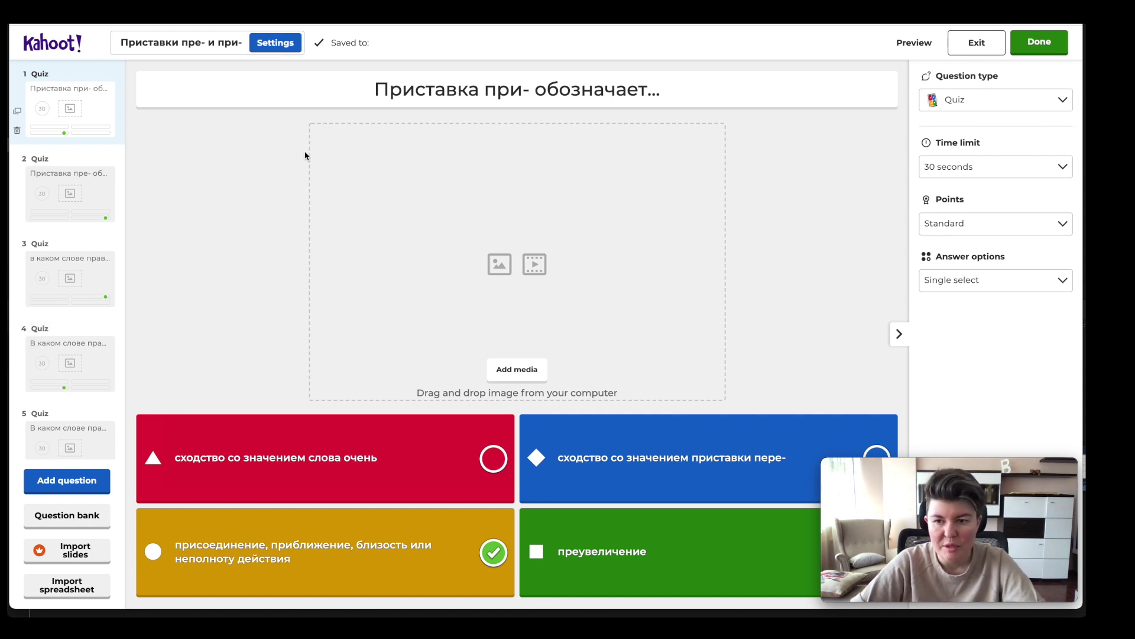
{"action": "scroll", "coordinate": [322, 154], "scroll_direction": "left", "scroll_amount": 5}
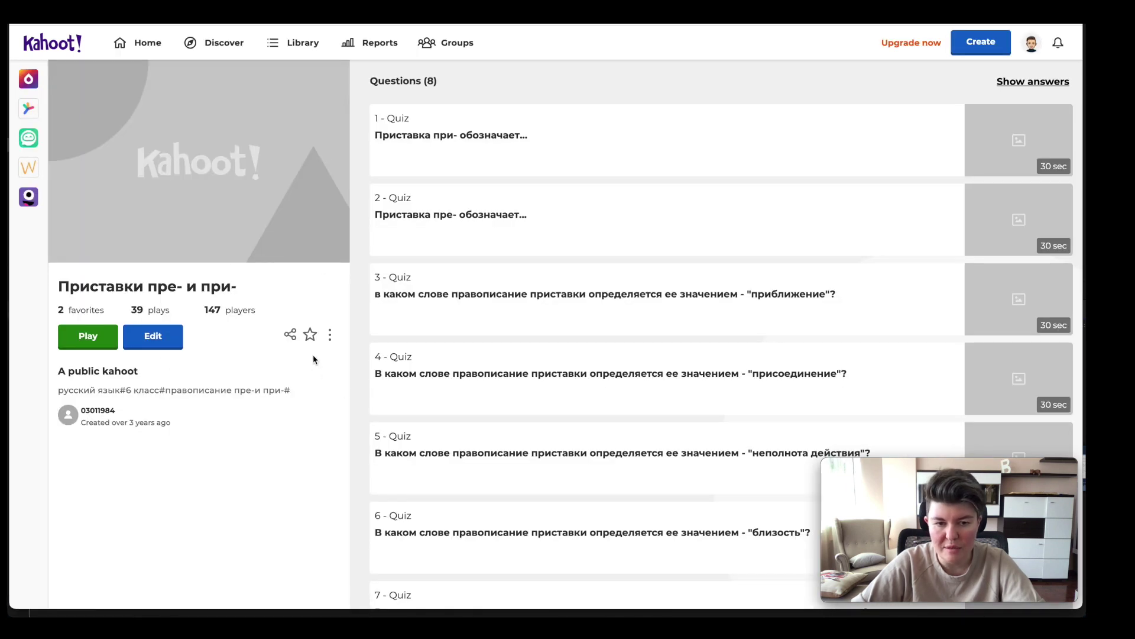
Step: Add "Приставки пре- и при-" to the favorites and check its sharing options and the ways to play it
{"action": "left_click", "coordinate": [310, 336]}
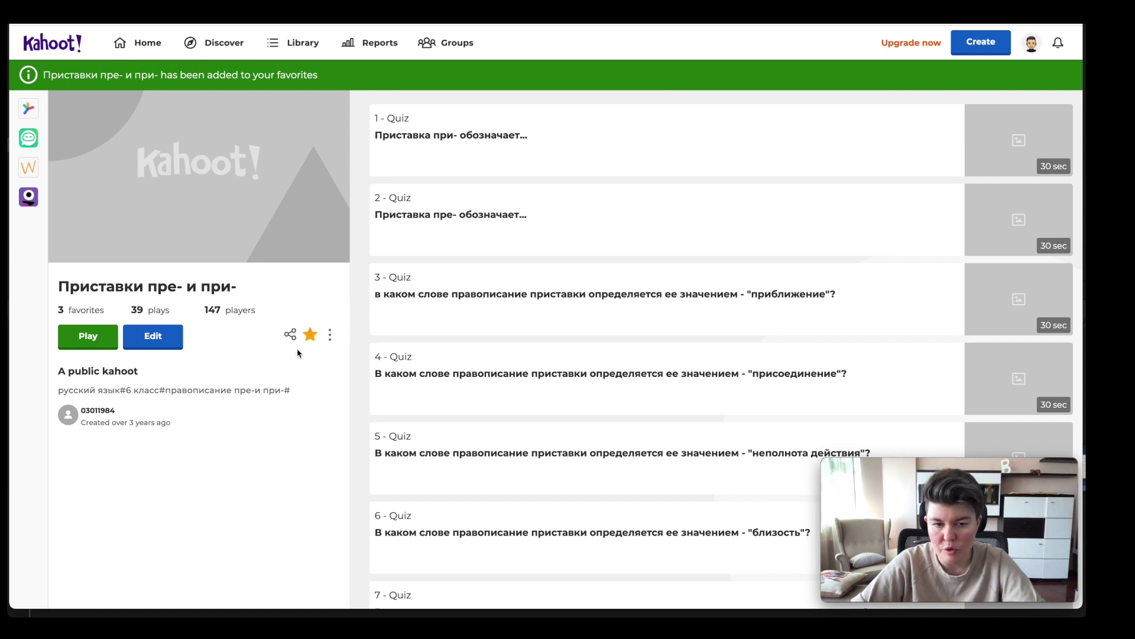
{"action": "left_click", "coordinate": [295, 338]}
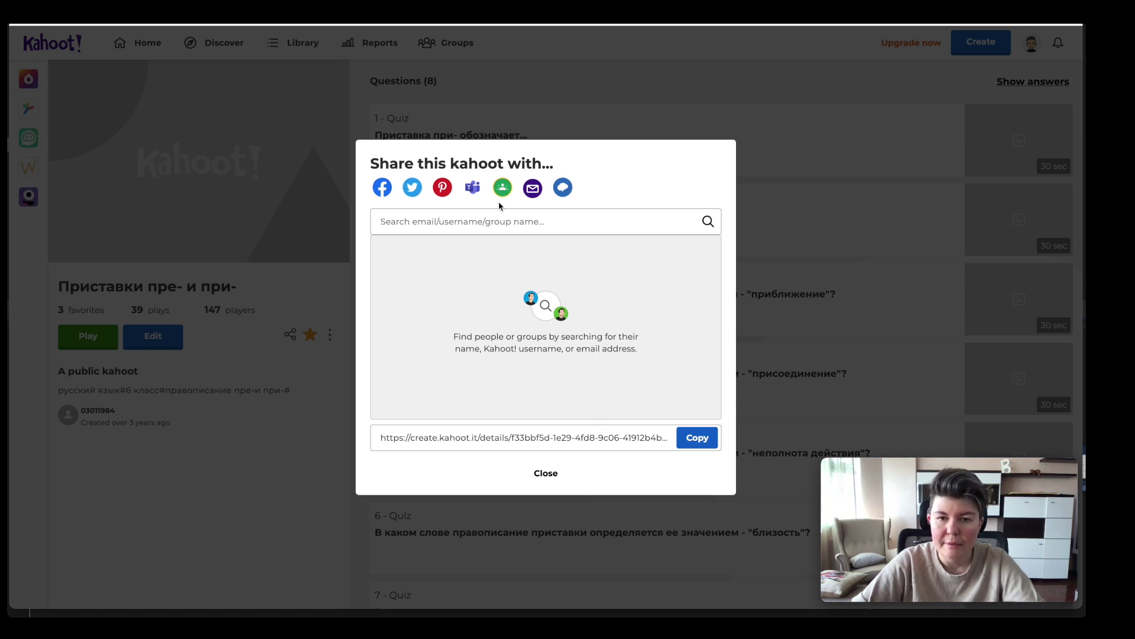
{"action": "left_click", "coordinate": [547, 475]}
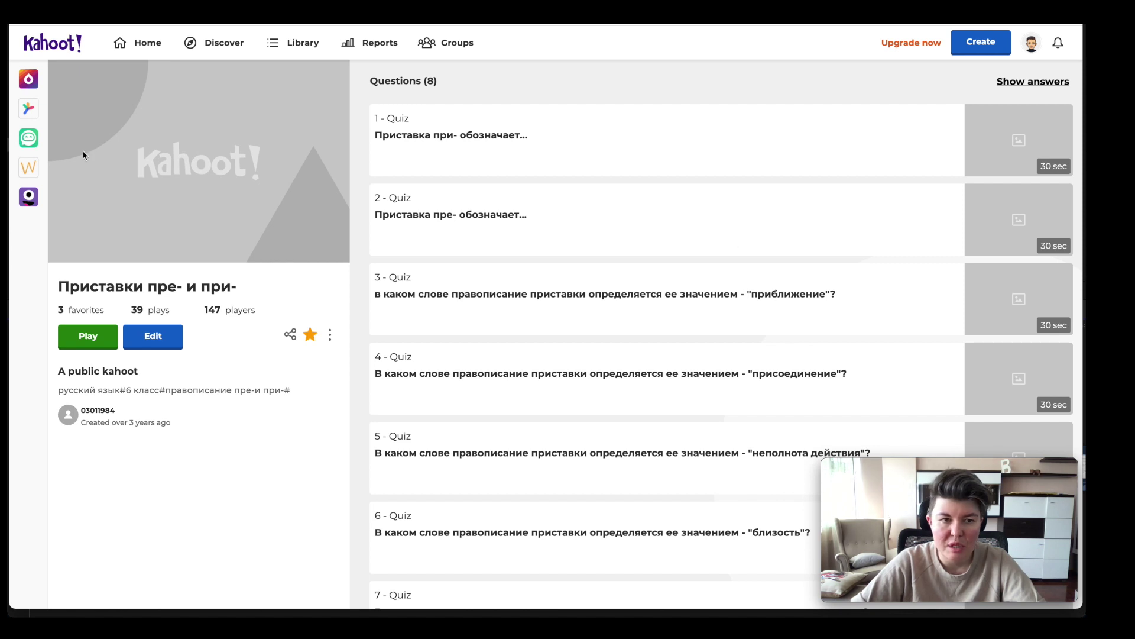
{"action": "left_click", "coordinate": [94, 335]}
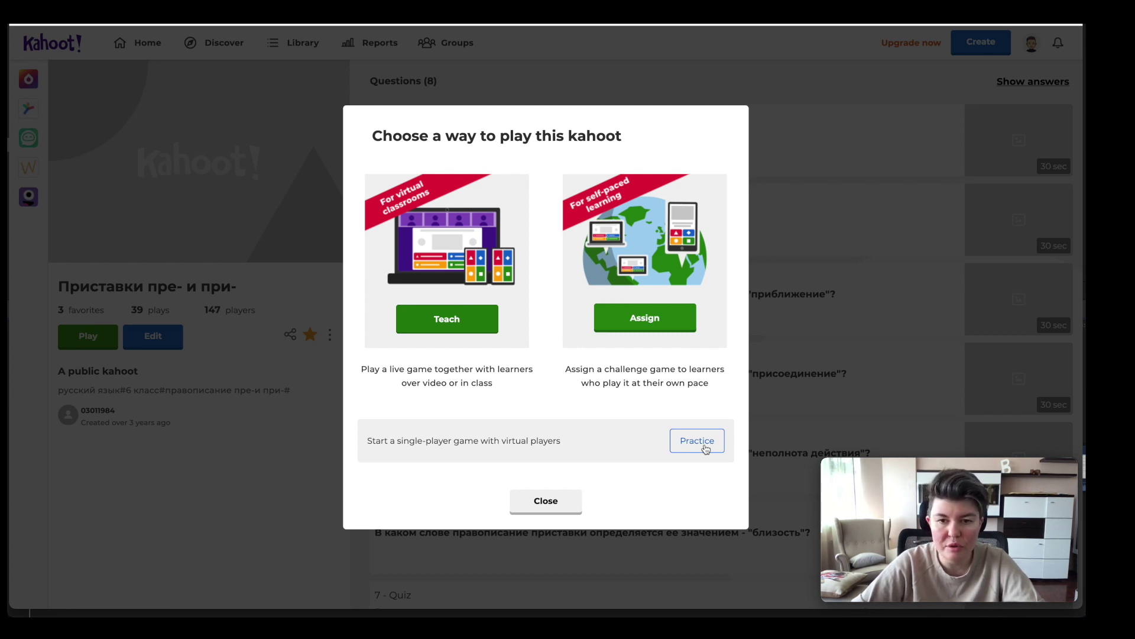
{"action": "left_click", "coordinate": [546, 502]}
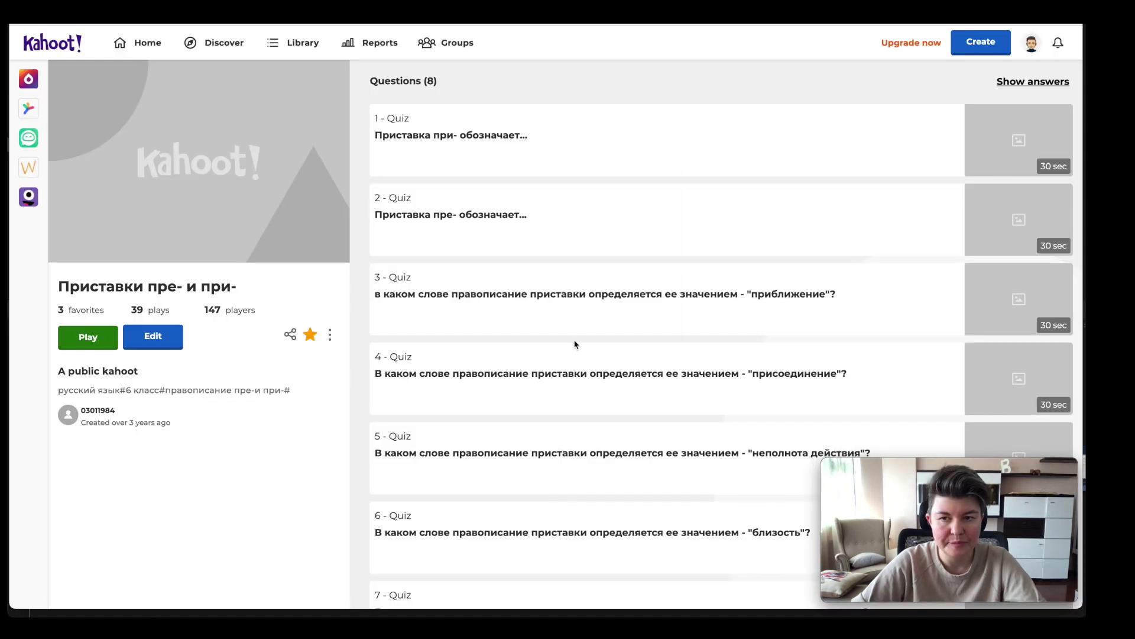
Step: Return to Discover and look through the partner collections, verified educators, top picks, recommended kahoots and popular topics
{"action": "left_click", "coordinate": [149, 44]}
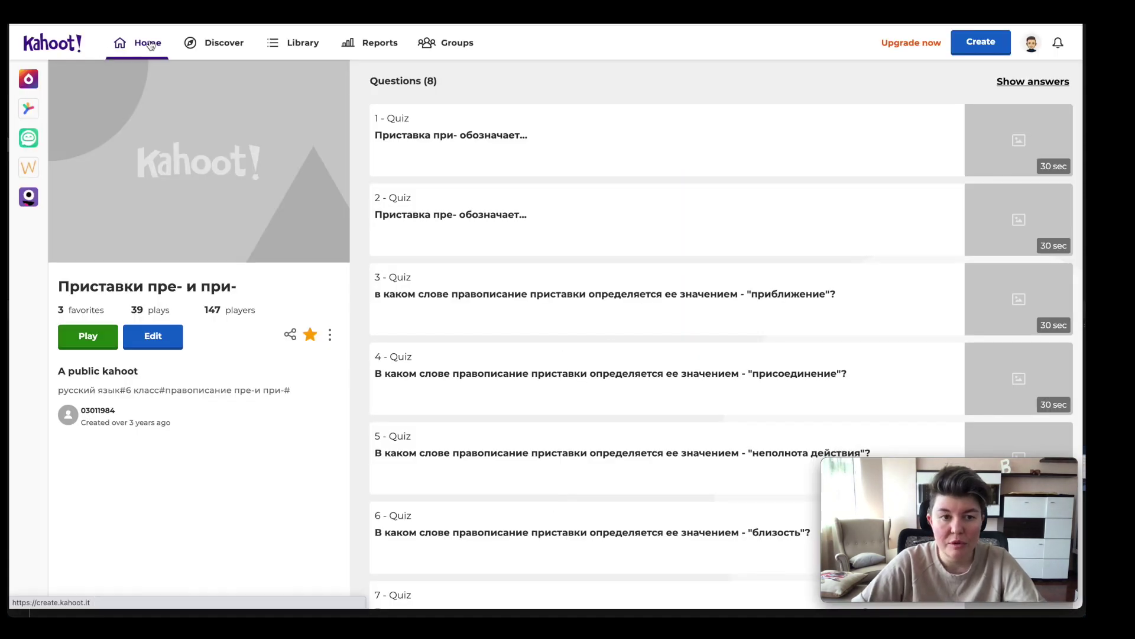
{"action": "left_click", "coordinate": [216, 43]}
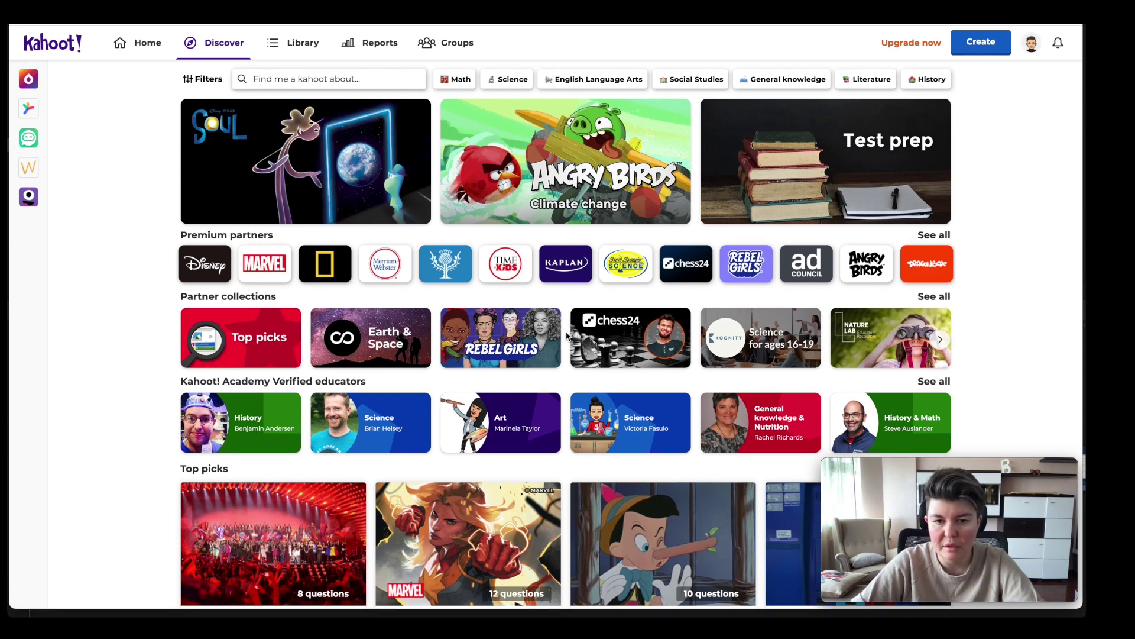
{"action": "scroll", "coordinate": [566, 336], "scroll_direction": "down", "scroll_amount": 2}
{"action": "scroll", "coordinate": [566, 336], "scroll_direction": "down", "scroll_amount": 4}
{"action": "scroll", "coordinate": [566, 336], "scroll_direction": "up", "scroll_amount": 1}
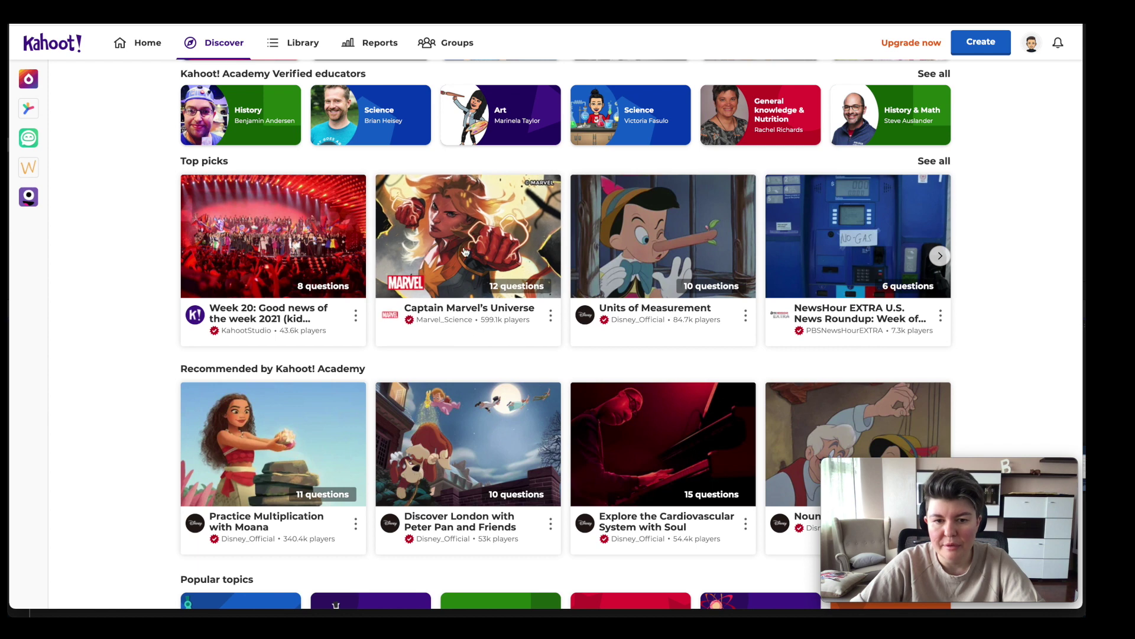
{"action": "scroll", "coordinate": [531, 278], "scroll_direction": "up", "scroll_amount": 1}
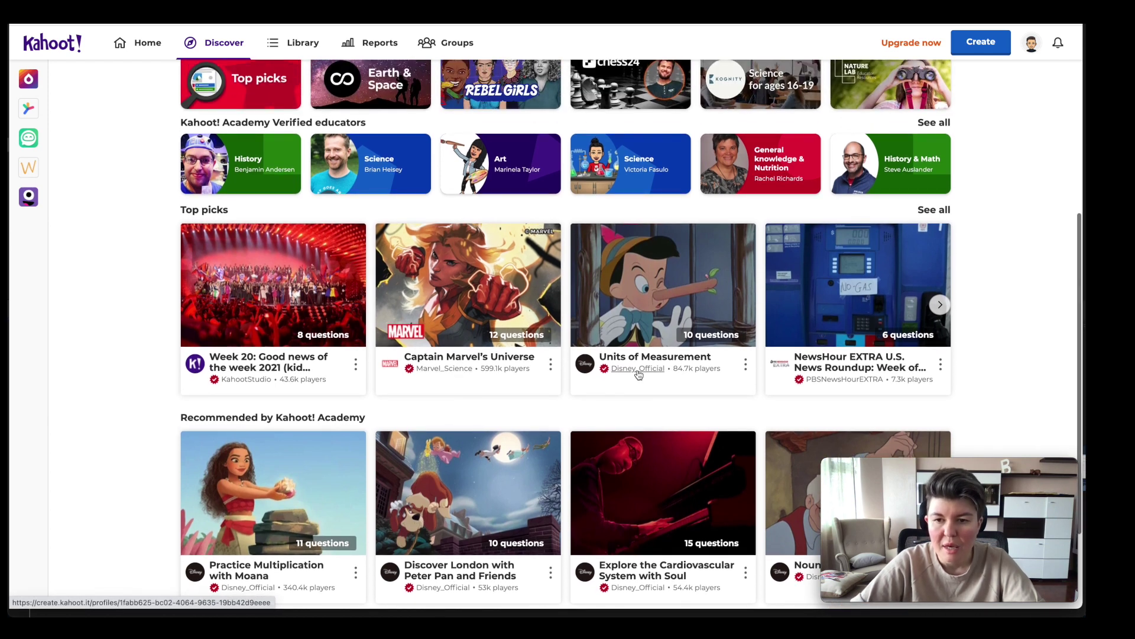
{"action": "scroll", "coordinate": [639, 376], "scroll_direction": "up", "scroll_amount": 5}
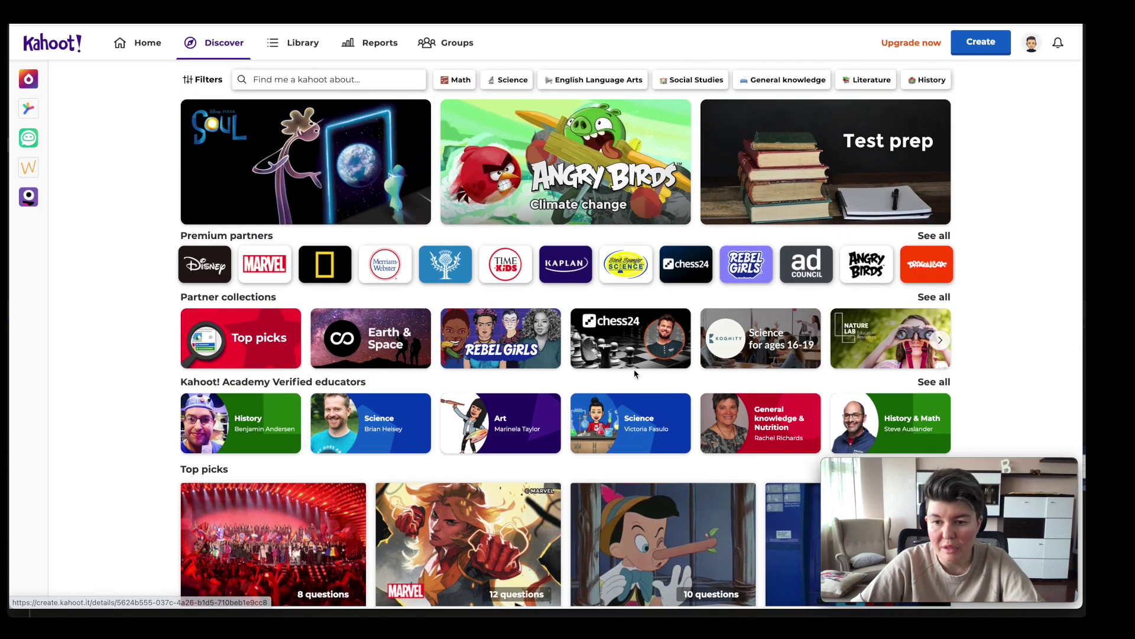
{"action": "scroll", "coordinate": [566, 360], "scroll_direction": "down", "scroll_amount": 2}
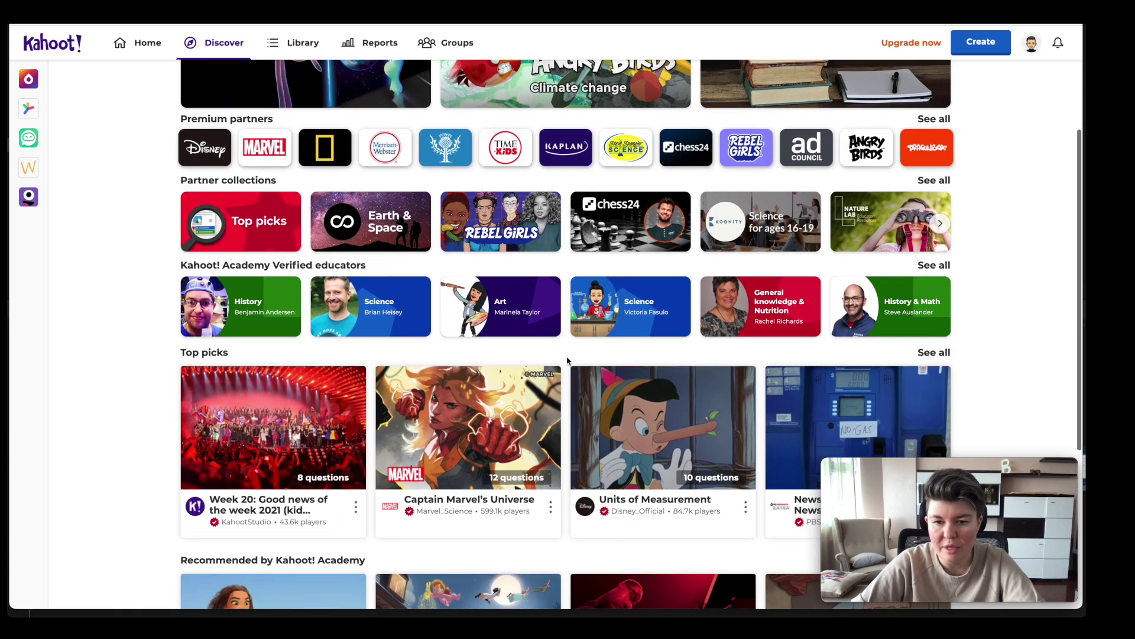
{"action": "scroll", "coordinate": [567, 361], "scroll_direction": "down", "scroll_amount": 2}
{"action": "scroll", "coordinate": [566, 360], "scroll_direction": "down", "scroll_amount": 2}
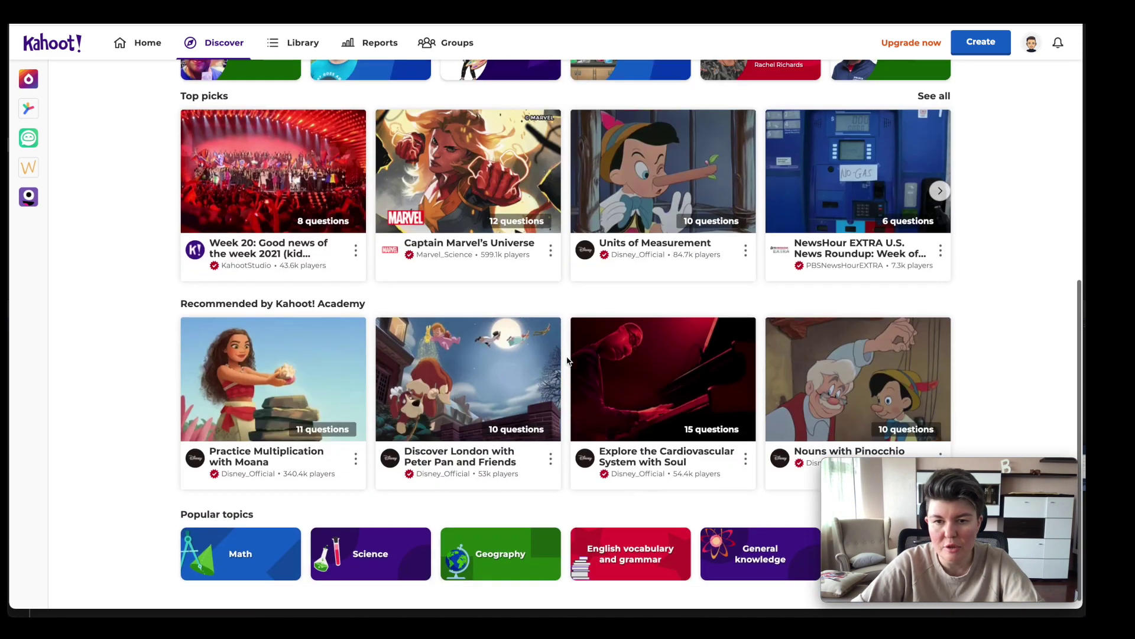
{"action": "scroll", "coordinate": [700, 318], "scroll_direction": "up", "scroll_amount": 2}
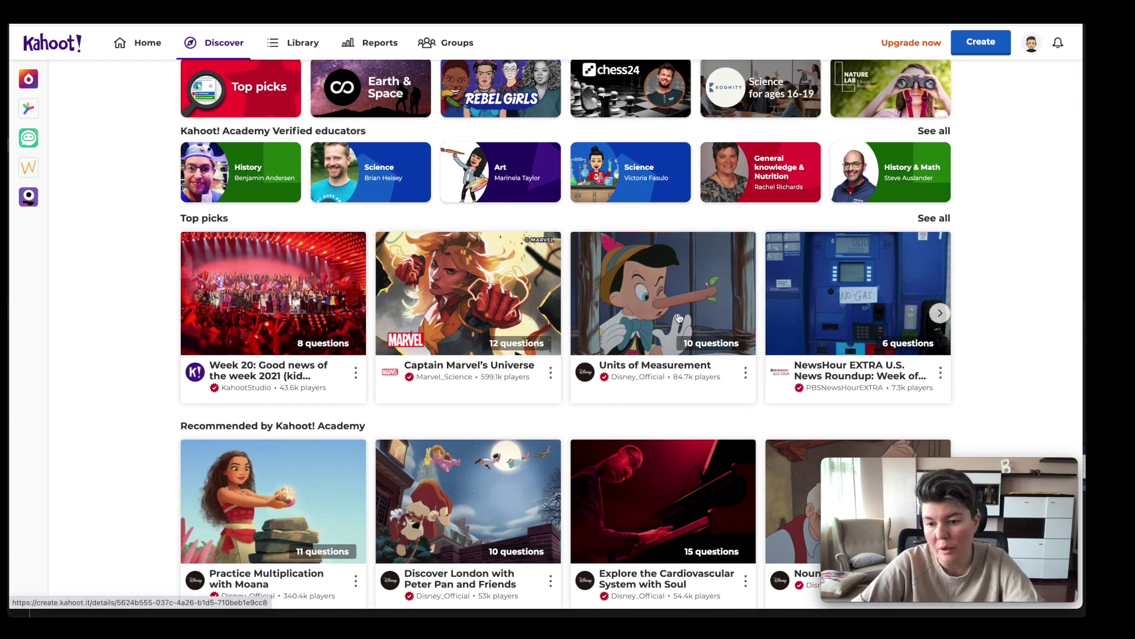
Step: Open the top pick "Units of Measurement" and look through its questions
{"action": "left_click", "coordinate": [679, 318]}
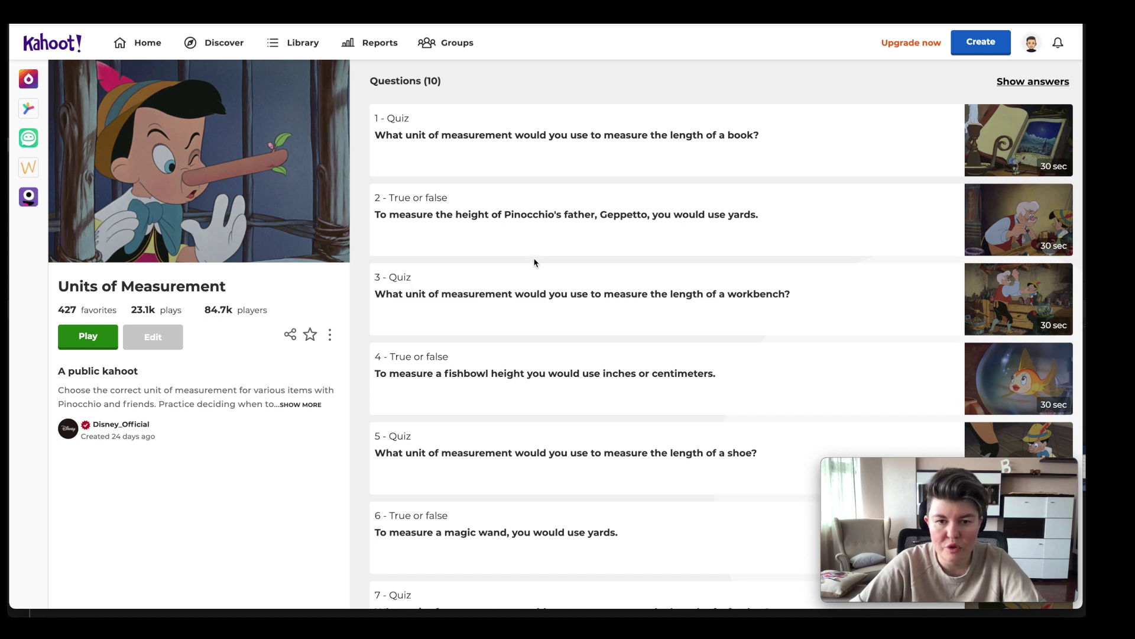
{"action": "scroll", "coordinate": [534, 263], "scroll_direction": "down", "scroll_amount": 5}
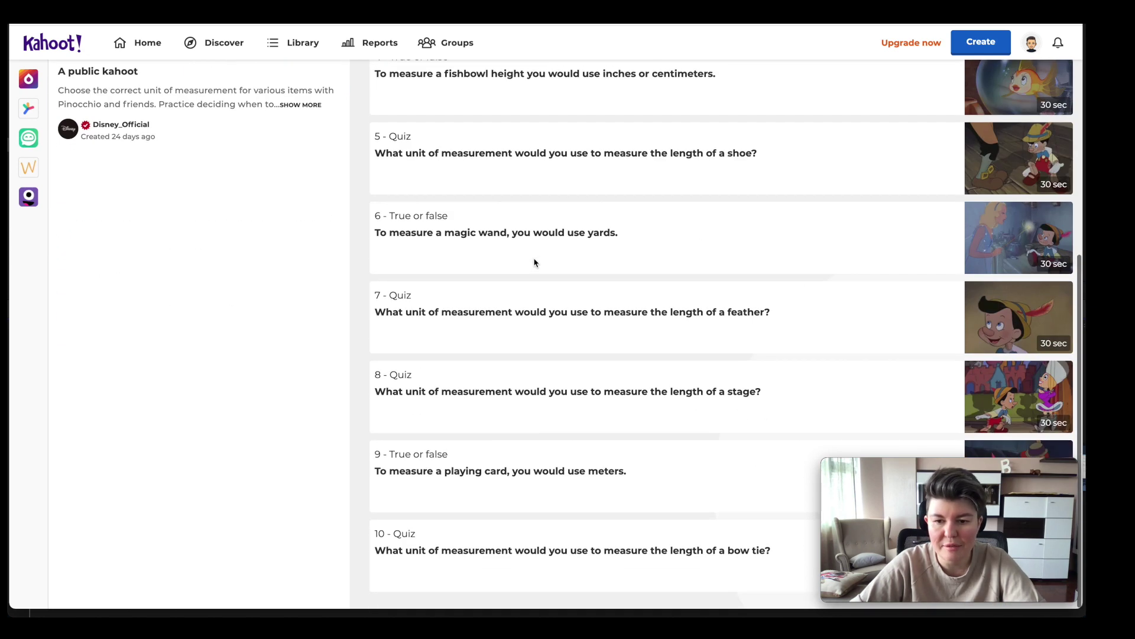
{"action": "scroll", "coordinate": [536, 260], "scroll_direction": "up", "scroll_amount": 5}
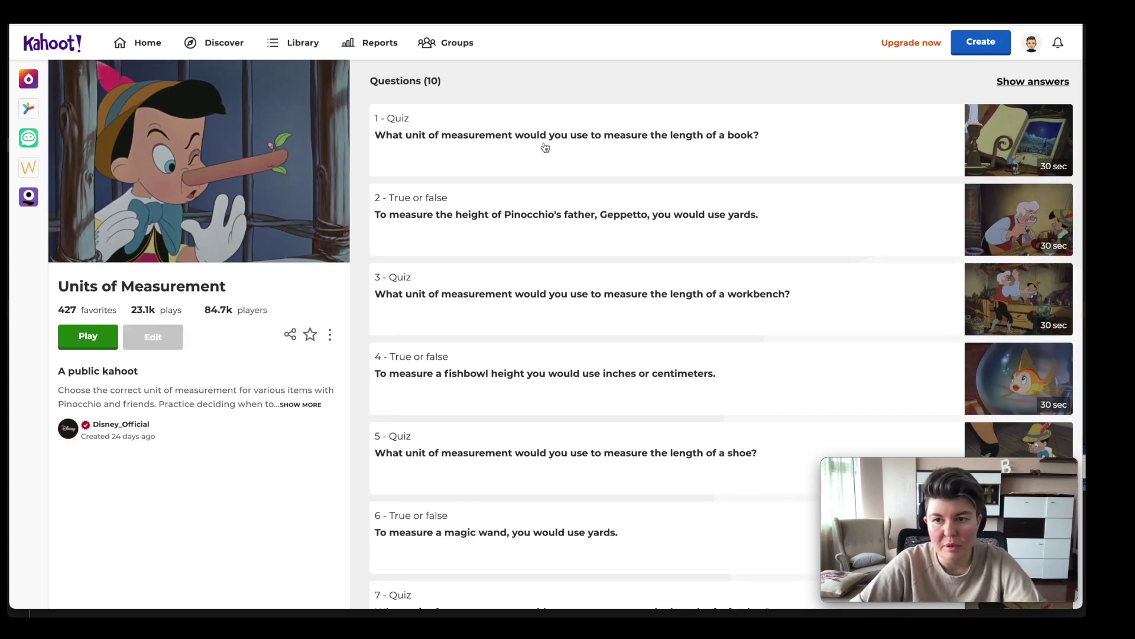
Step: Go to the collections in the library and start a new collection titled "2 класс"
{"action": "left_click", "coordinate": [161, 52]}
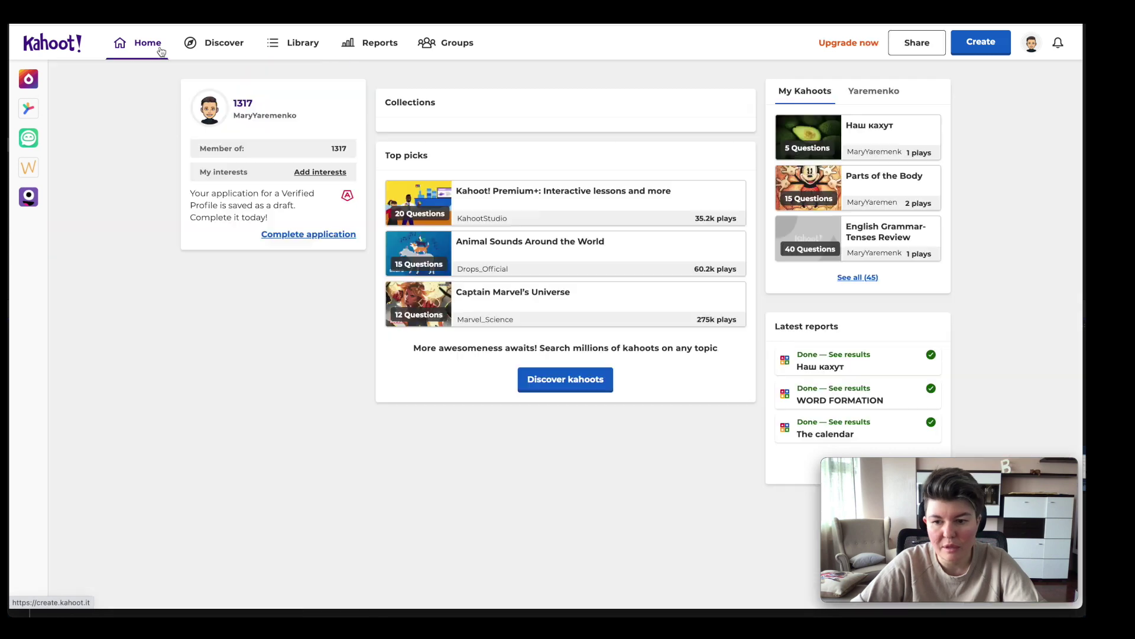
{"action": "left_click", "coordinate": [234, 49]}
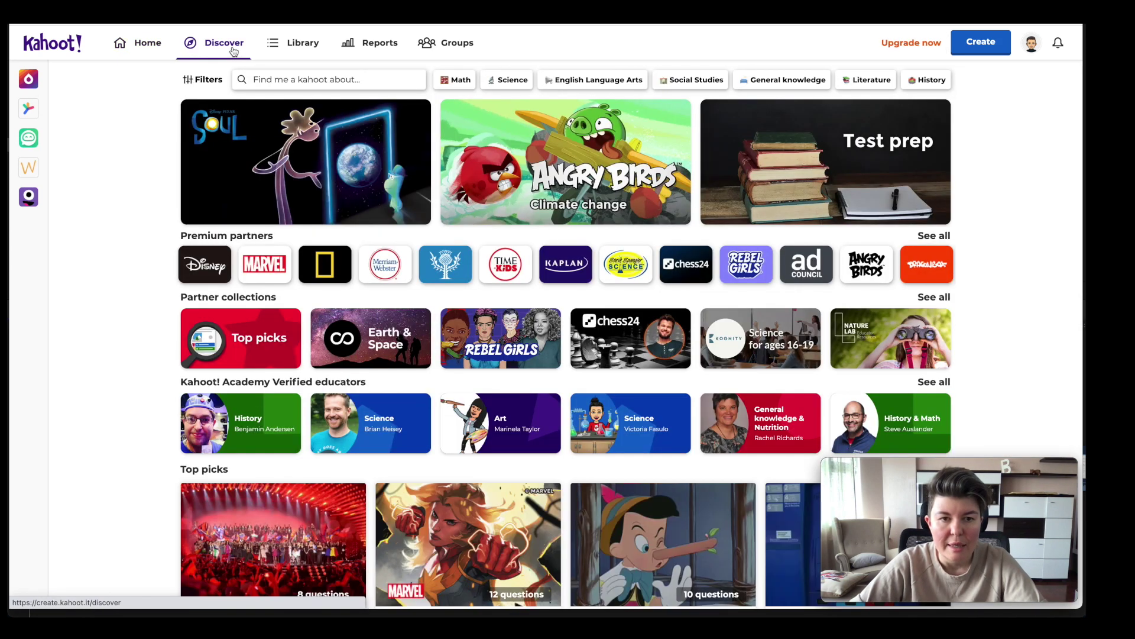
{"action": "left_click", "coordinate": [303, 46]}
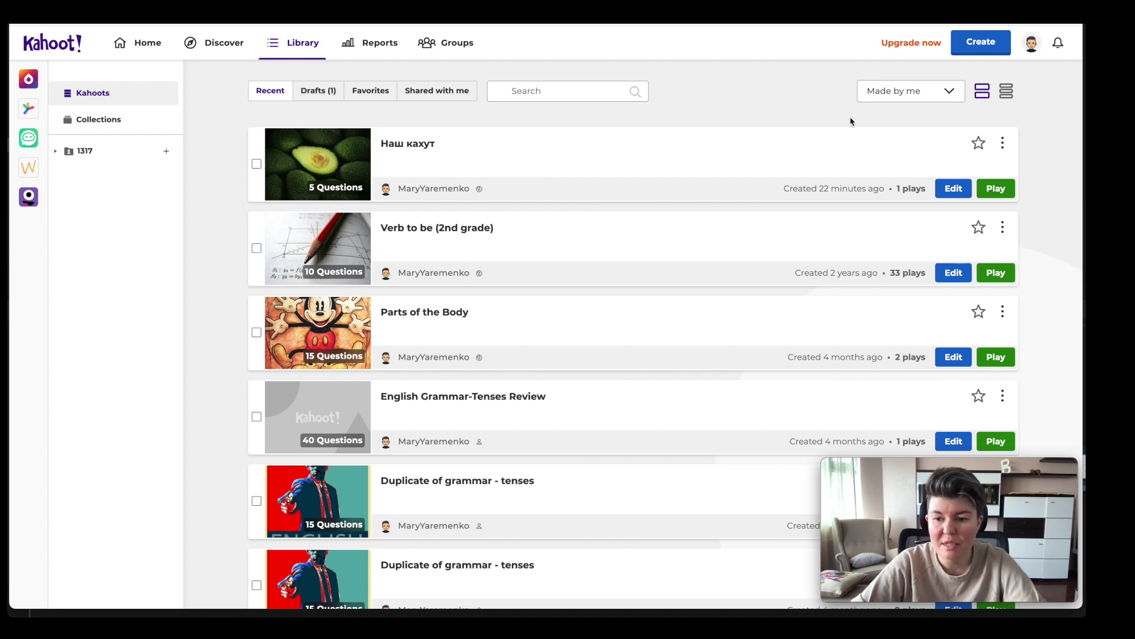
{"action": "left_click", "coordinate": [115, 121]}
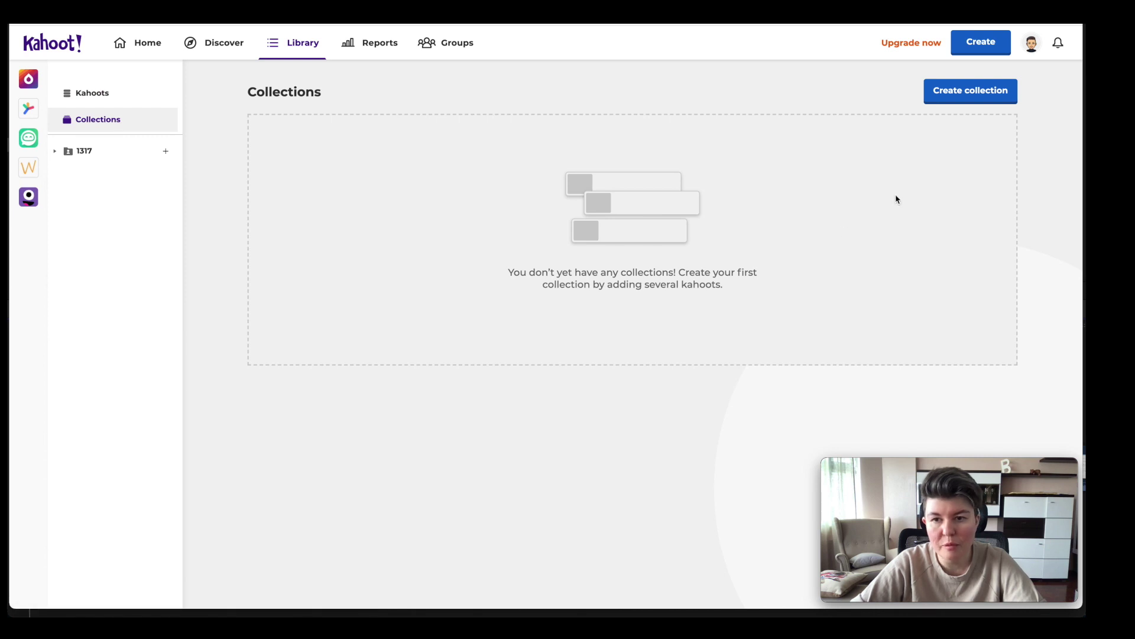
{"action": "left_click", "coordinate": [969, 92]}
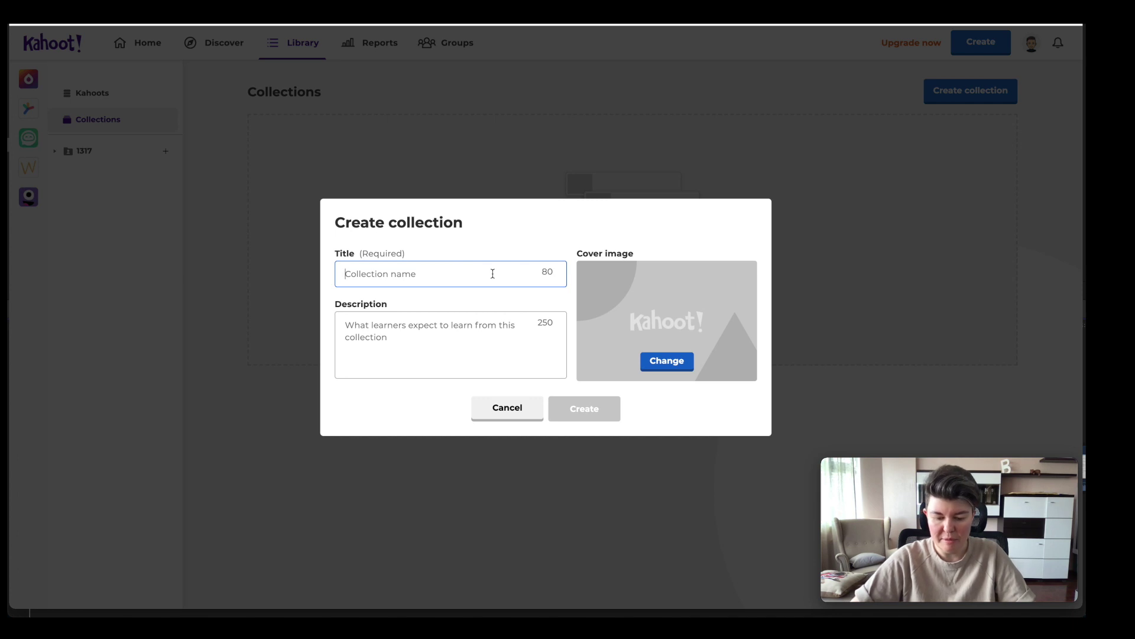
{"action": "type", "text": "2"}
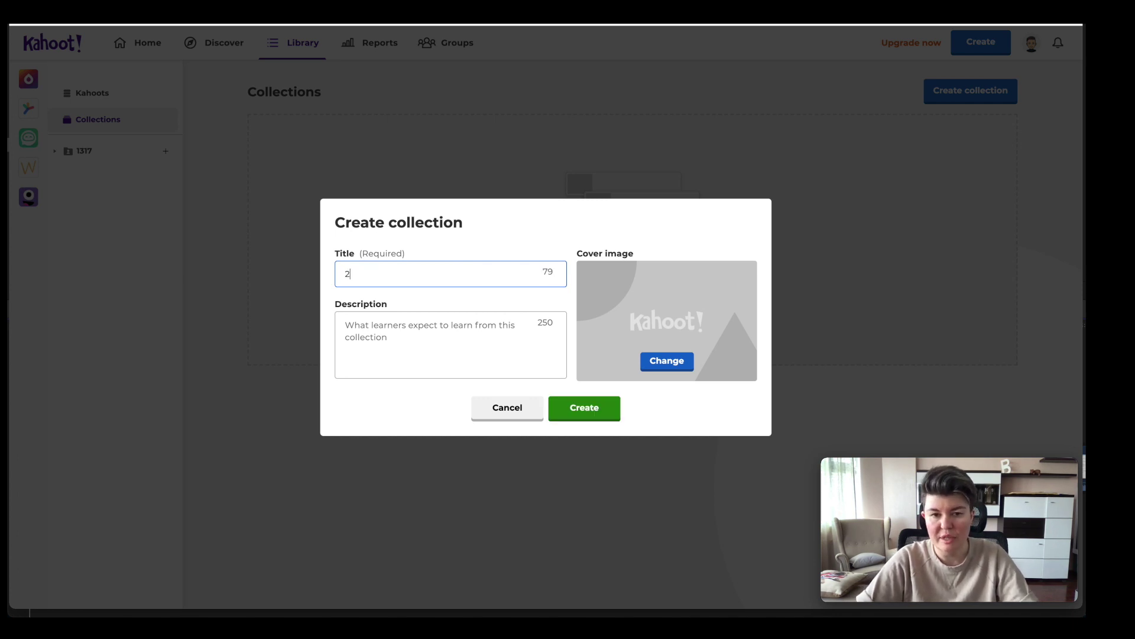
{"action": "type", "text": " класс"}
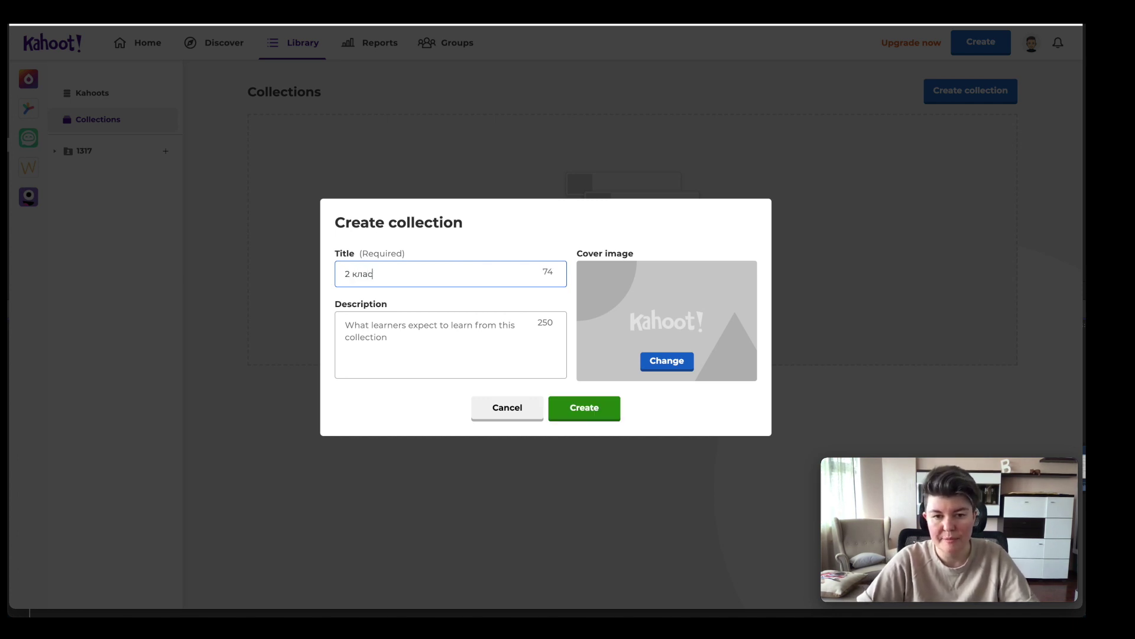
Step: Set the colourful cartoon mural from the image library as the collection's cover image and create the collection
{"action": "left_click", "coordinate": [691, 370]}
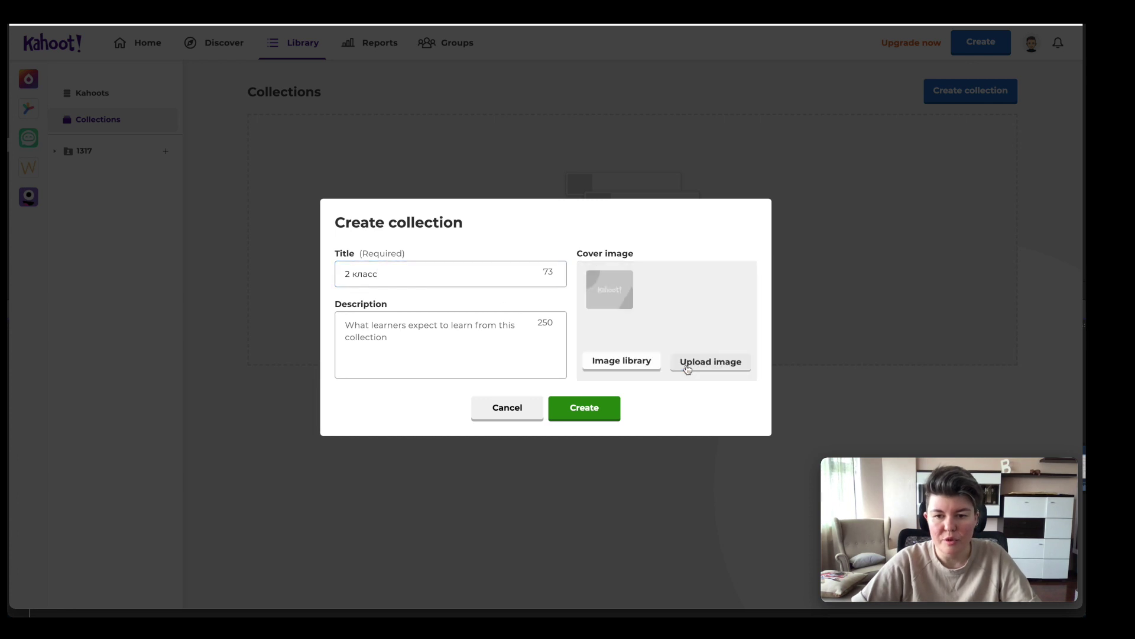
{"action": "left_click", "coordinate": [627, 370]}
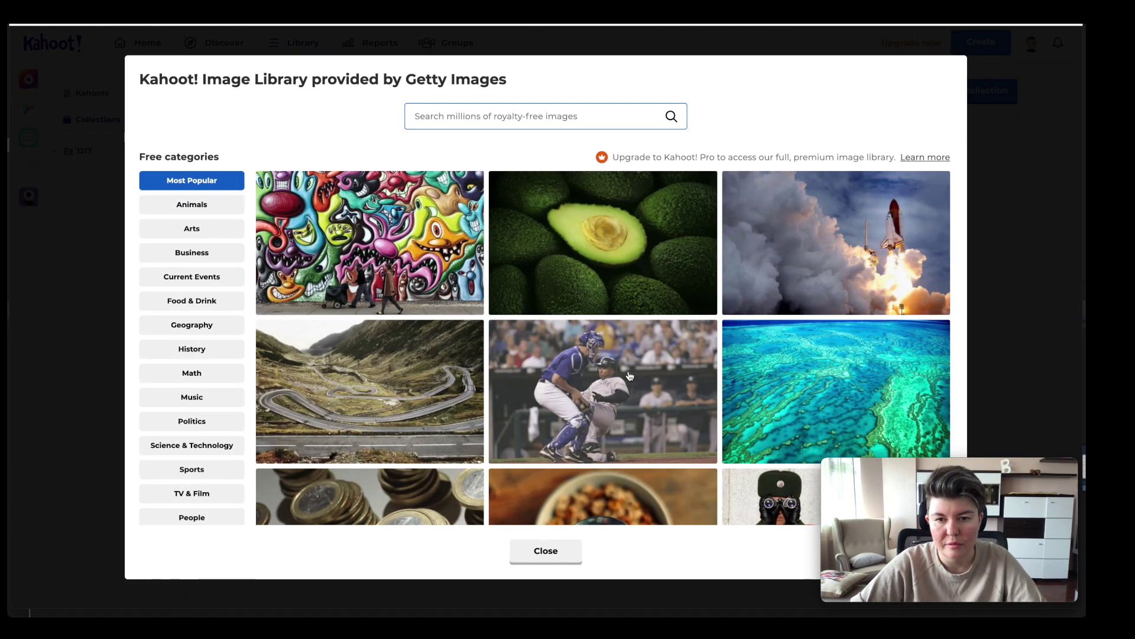
{"action": "left_click", "coordinate": [383, 244]}
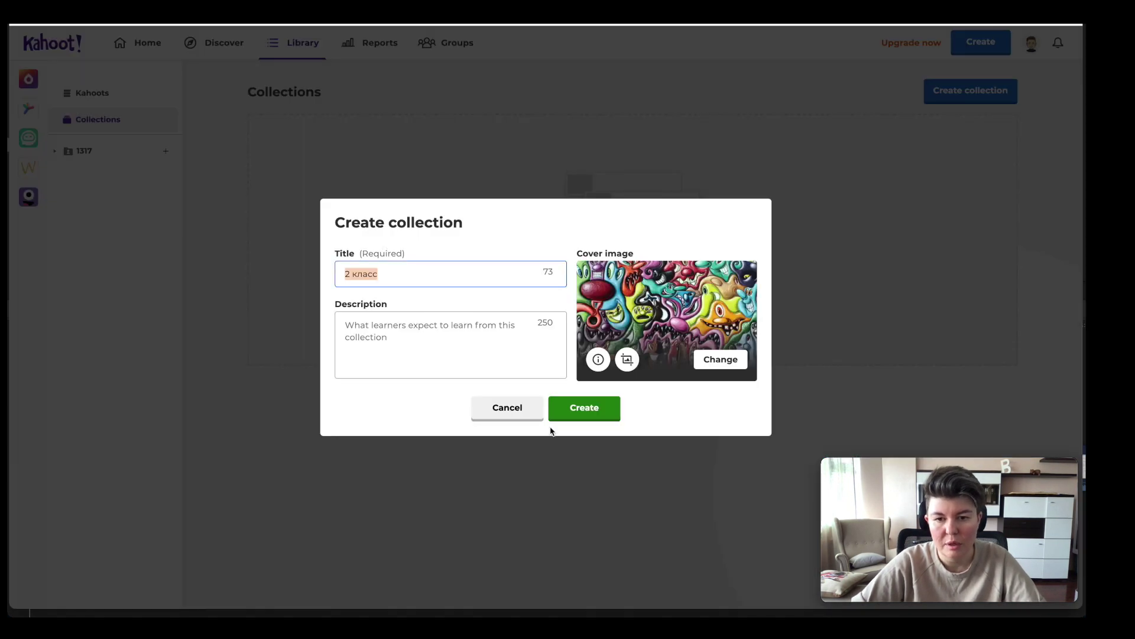
{"action": "left_click", "coordinate": [581, 407]}
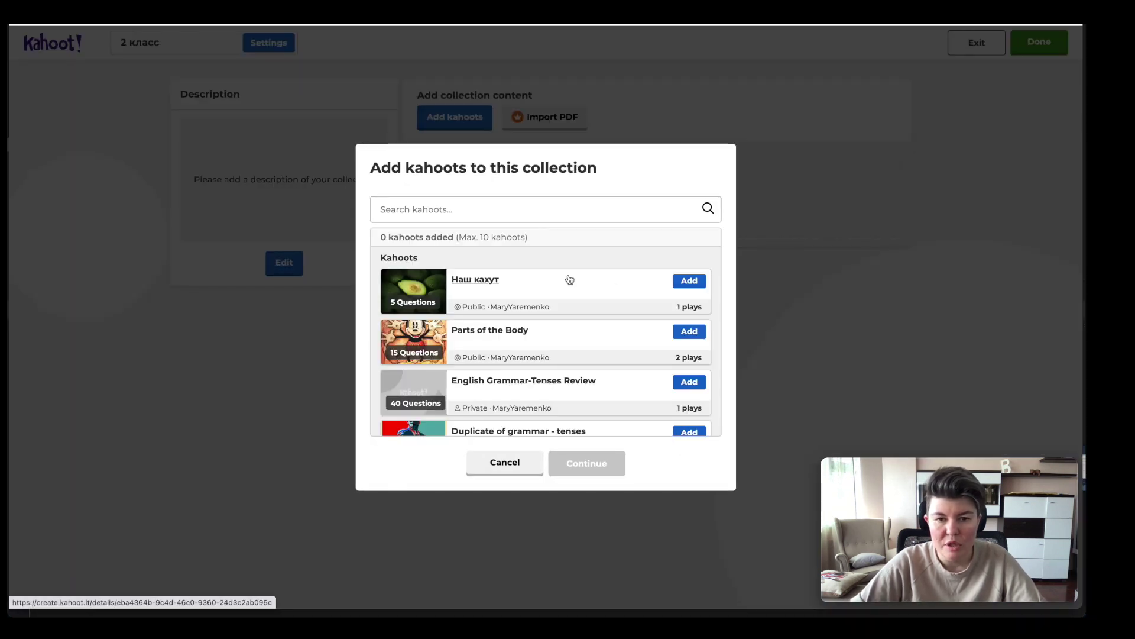
Step: Add the kahoots "Parts of the Body" and "A doll's house" to the collection
{"action": "scroll", "coordinate": [551, 327], "scroll_direction": "down", "scroll_amount": 2}
{"action": "scroll", "coordinate": [542, 288], "scroll_direction": "up", "scroll_amount": 1}
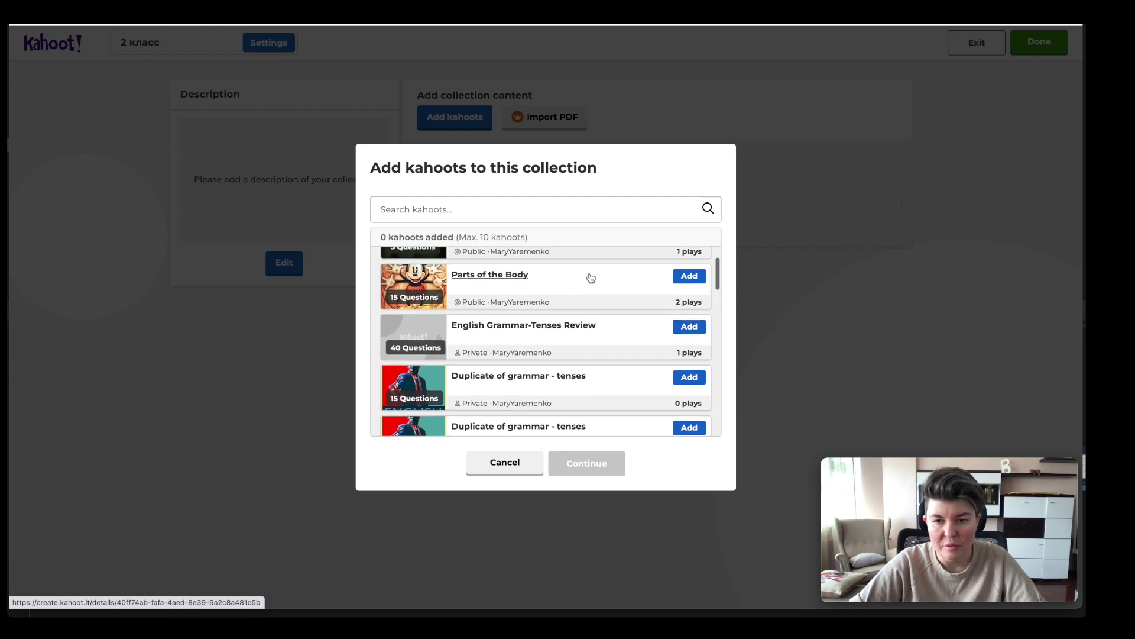
{"action": "left_click", "coordinate": [689, 276]}
{"action": "scroll", "coordinate": [613, 339], "scroll_direction": "down", "scroll_amount": 8}
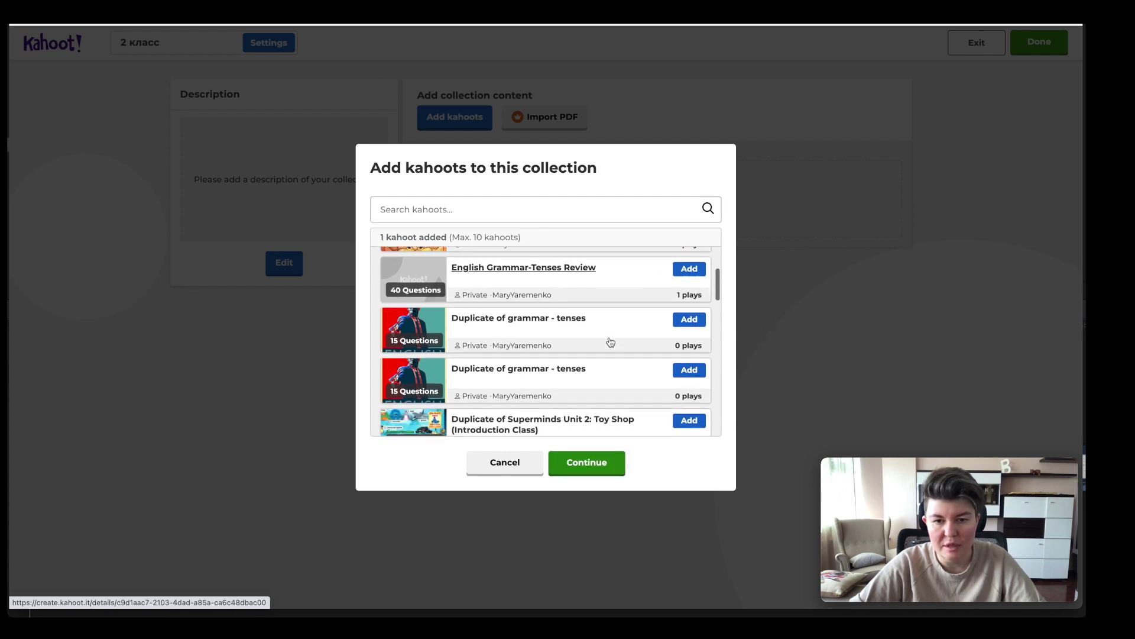
{"action": "scroll", "coordinate": [610, 342], "scroll_direction": "down", "scroll_amount": 2}
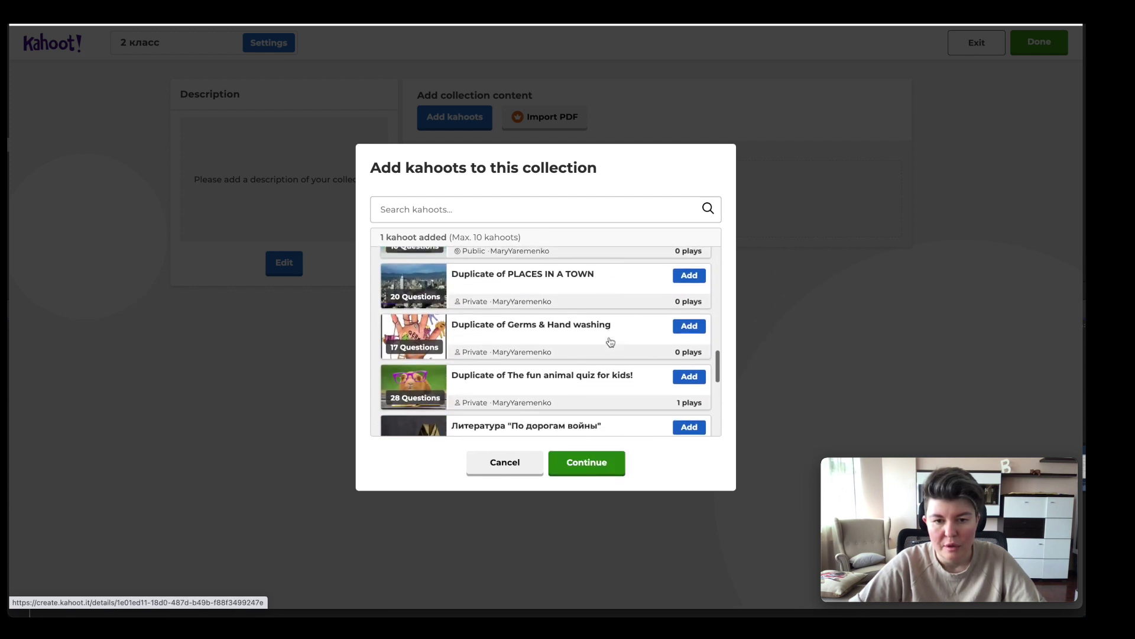
{"action": "scroll", "coordinate": [608, 342], "scroll_direction": "up", "scroll_amount": 1}
{"action": "left_click", "coordinate": [689, 290]}
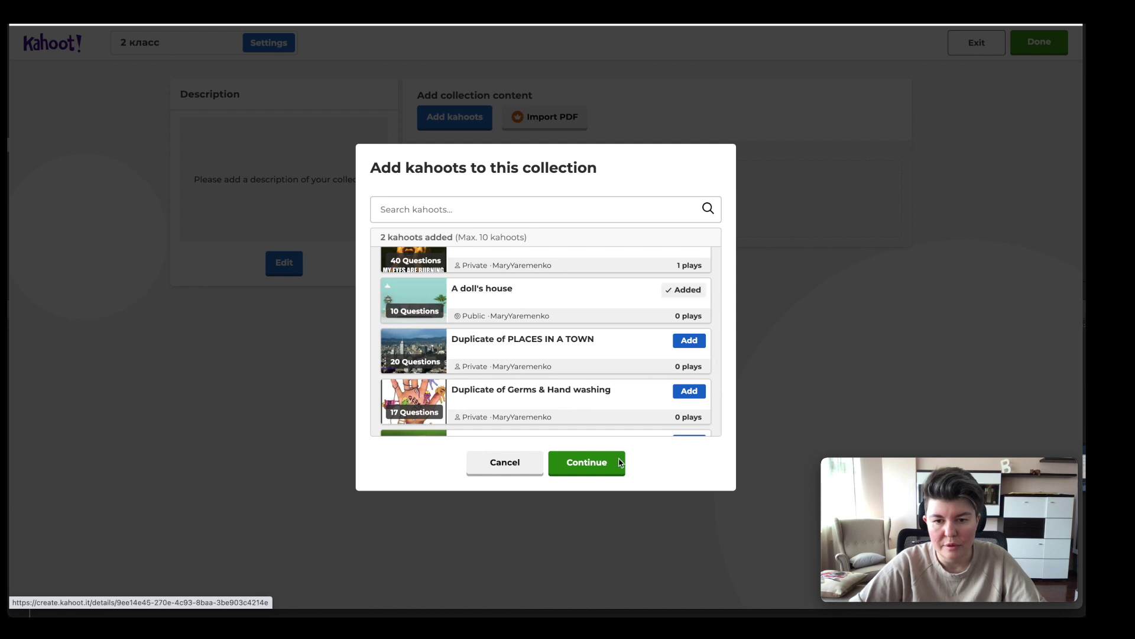
{"action": "left_click", "coordinate": [589, 463]}
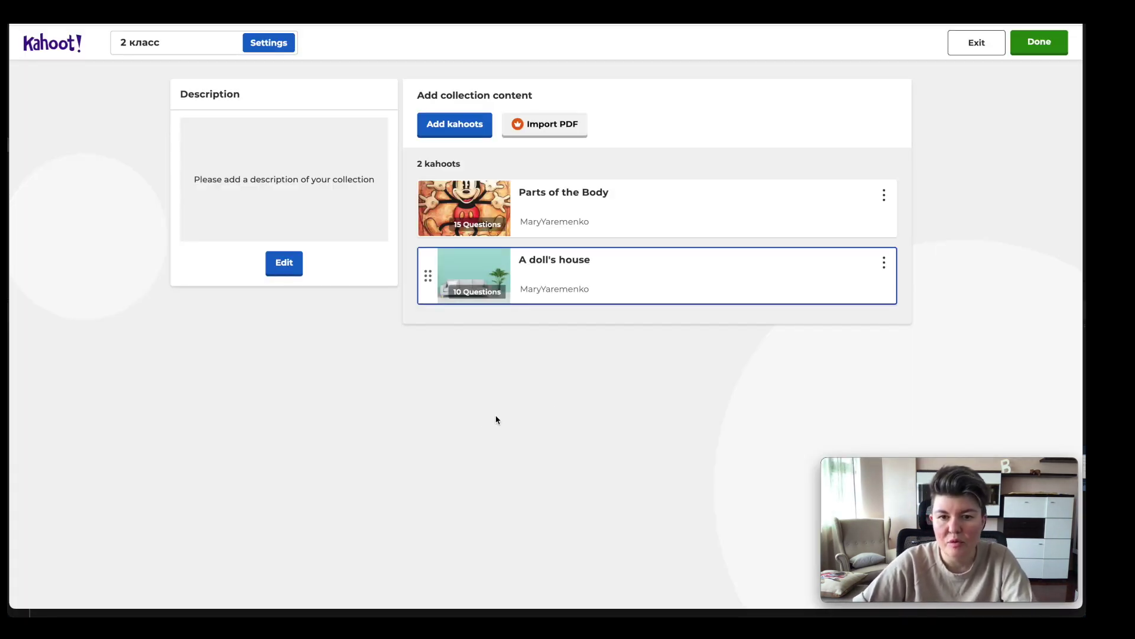
Step: Finish editing the "2 класс" collection and return to the library's list of kahoots
{"action": "left_click", "coordinate": [1053, 48]}
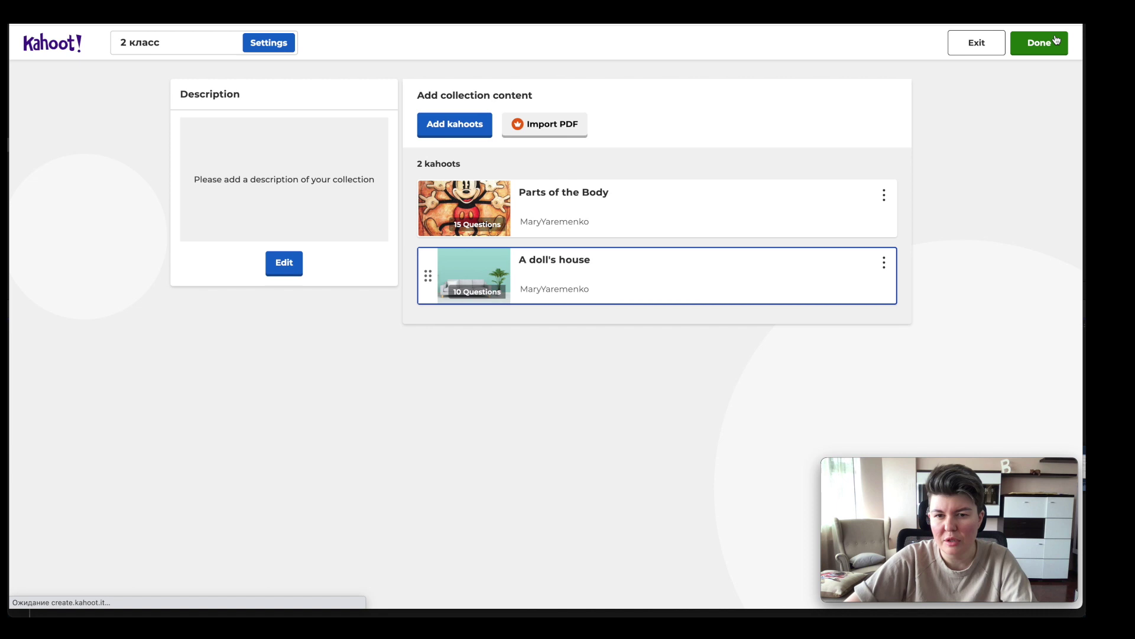
{"action": "left_click", "coordinate": [1055, 41]}
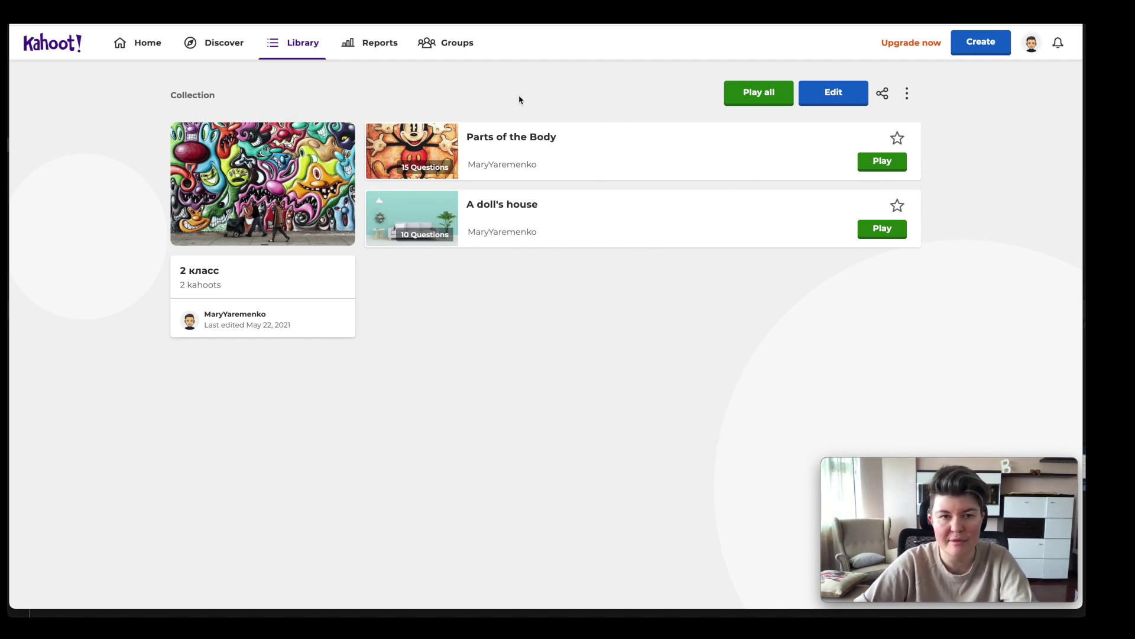
{"action": "left_click", "coordinate": [319, 47]}
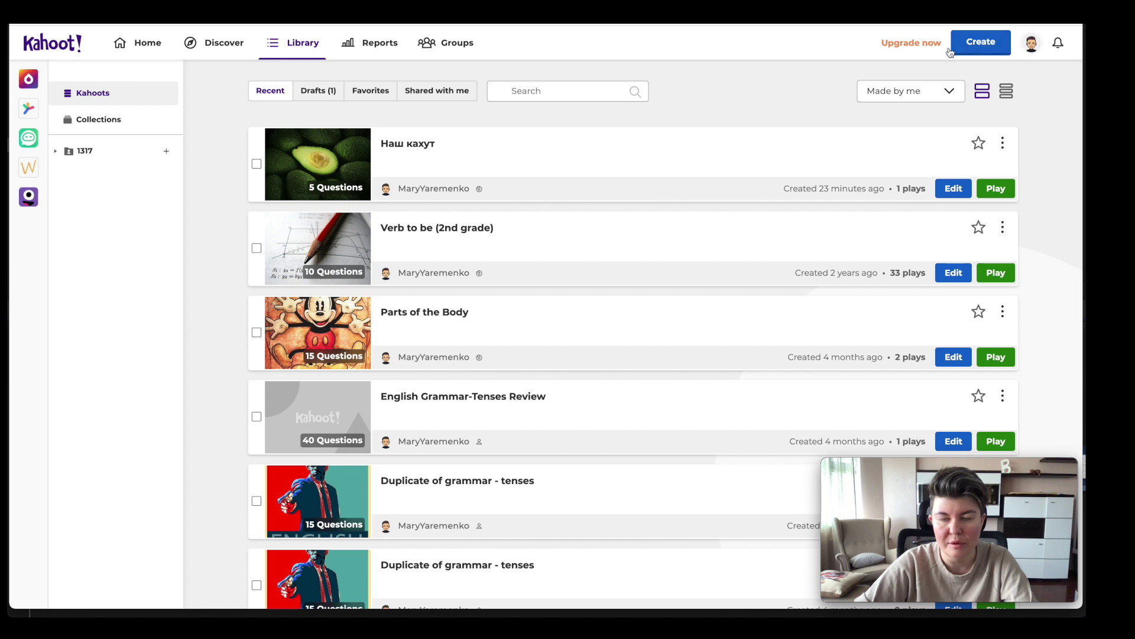
Step: Look through the templates for a new kahoot and create a blank one
{"action": "left_click", "coordinate": [988, 45]}
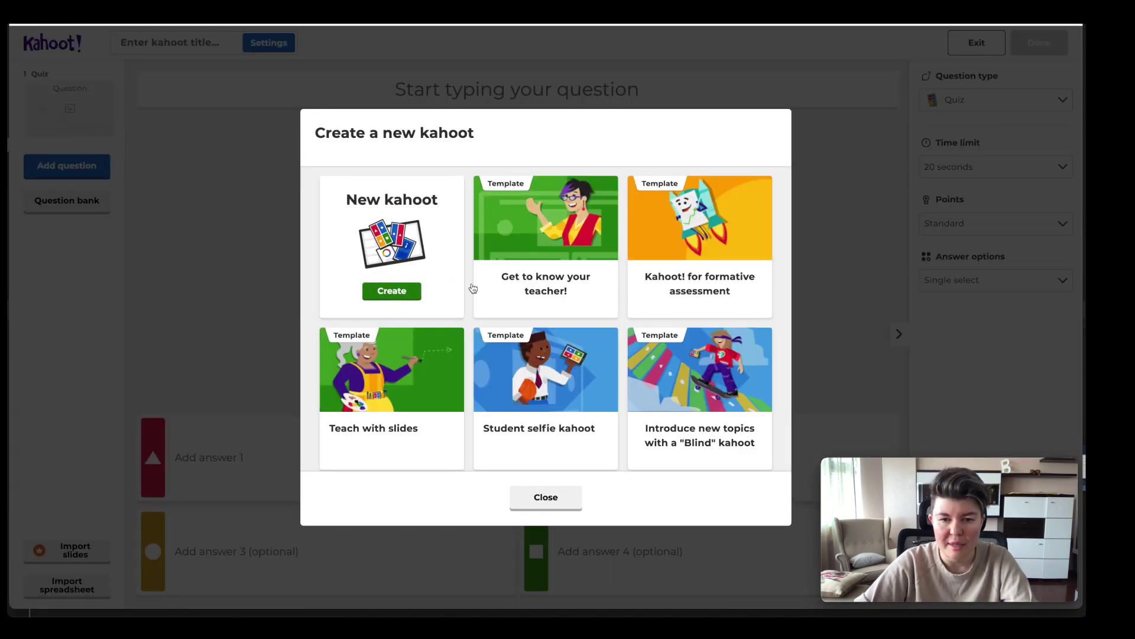
{"action": "scroll", "coordinate": [471, 293], "scroll_direction": "down", "scroll_amount": 3}
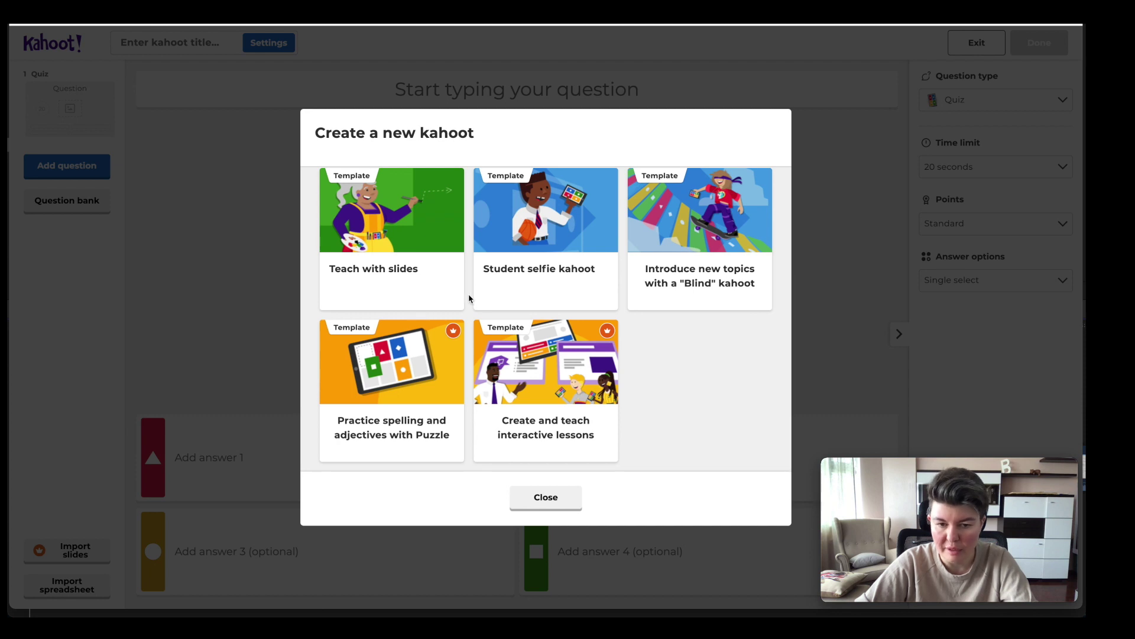
{"action": "scroll", "coordinate": [633, 393], "scroll_direction": "up", "scroll_amount": 3}
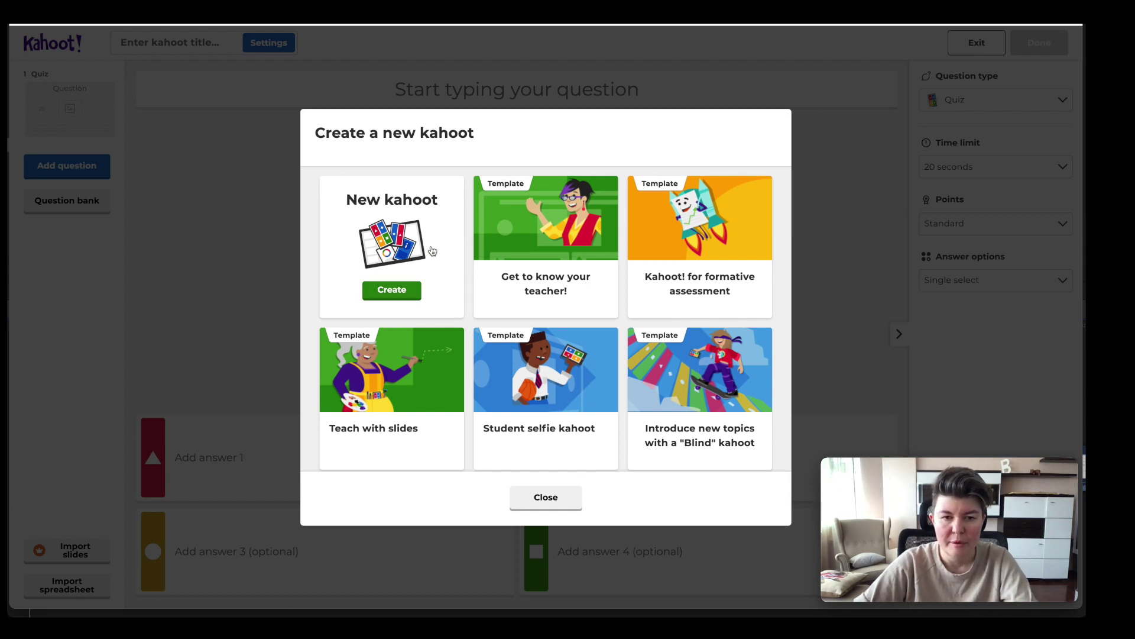
{"action": "left_click", "coordinate": [392, 291]}
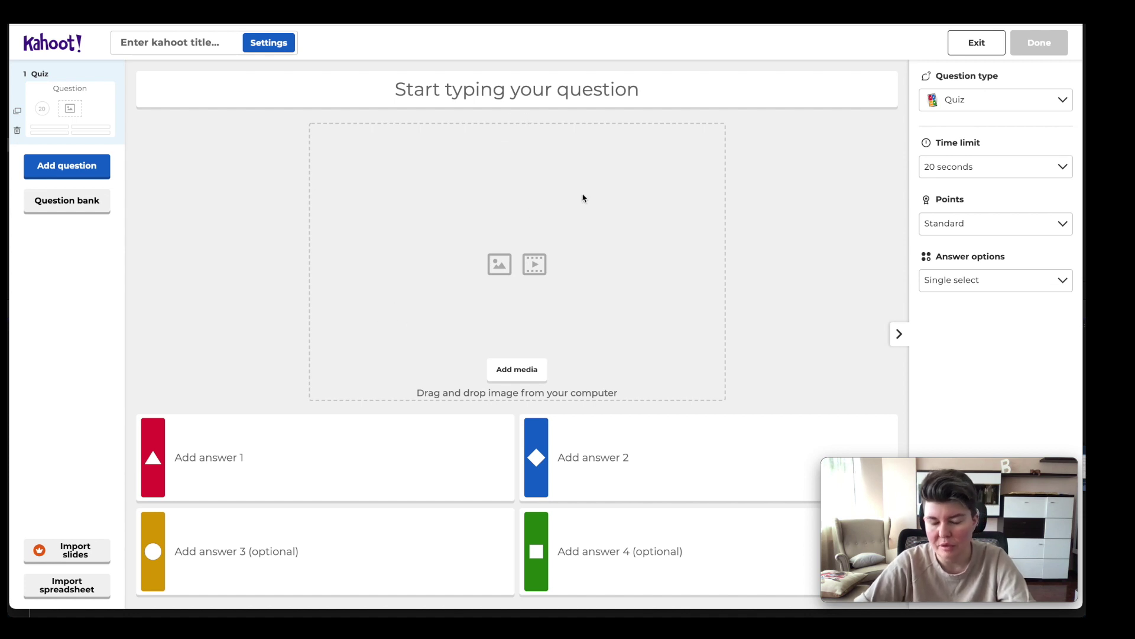
Step: Enter "Вопрос" as the first quiz question's text and format it bold and italic
{"action": "left_click", "coordinate": [568, 95]}
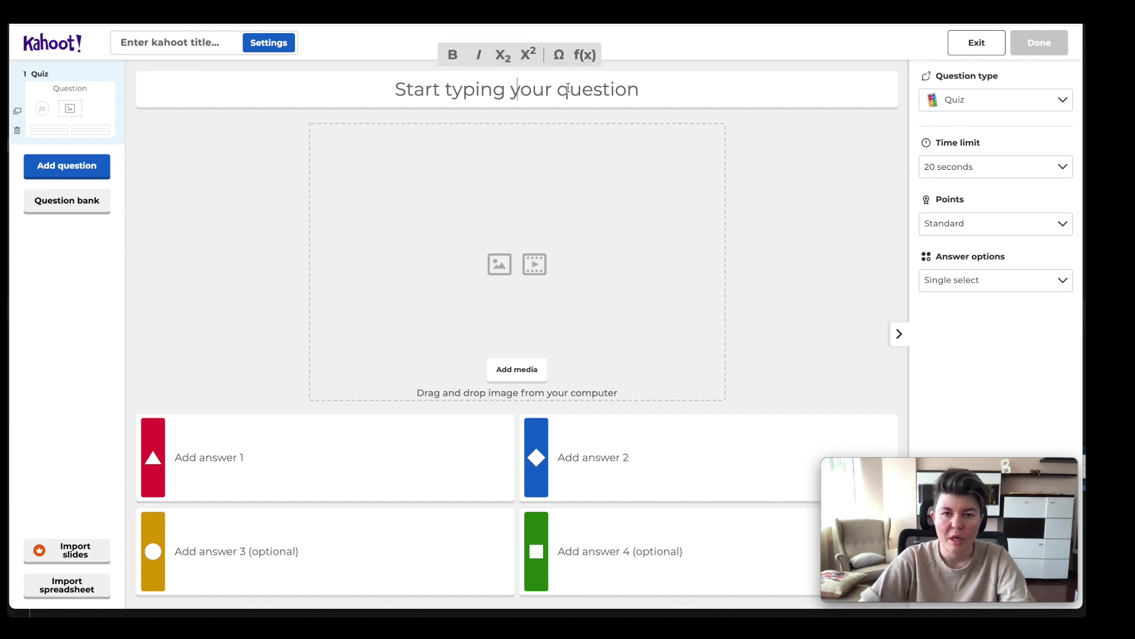
{"action": "type", "text": "Вопрсо"}
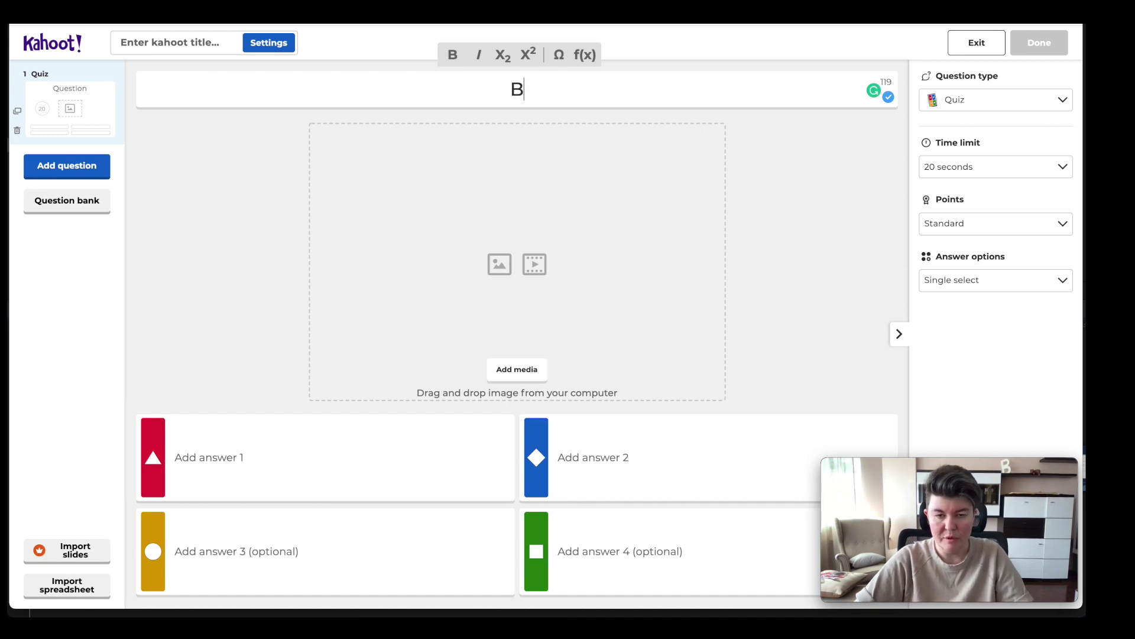
{"action": "key", "text": "BackSpace"}
{"action": "key", "text": "BackSpace"}
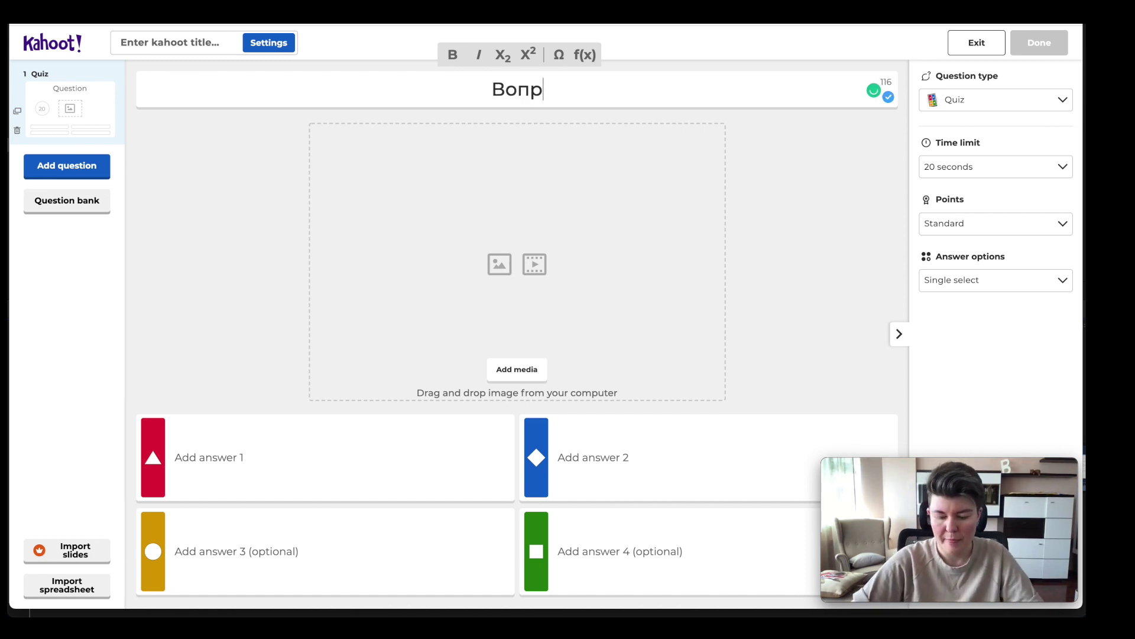
{"action": "type", "text": "ос"}
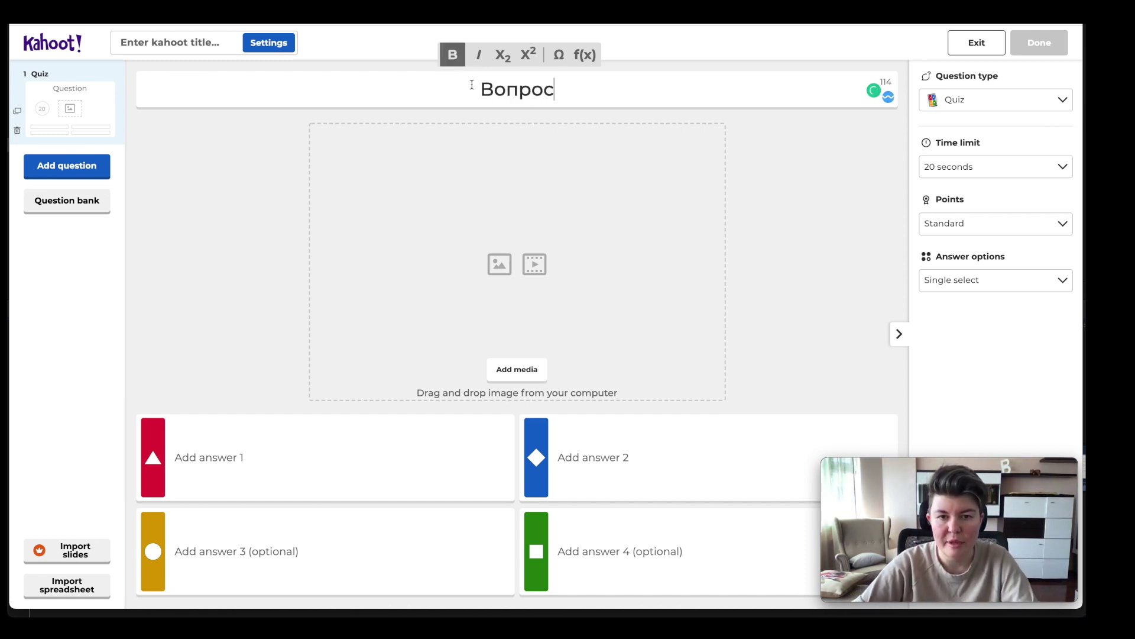
{"action": "left_click_drag", "start_coordinate": [480, 93], "coordinate": [575, 93]}
{"action": "left_click", "coordinate": [451, 56]}
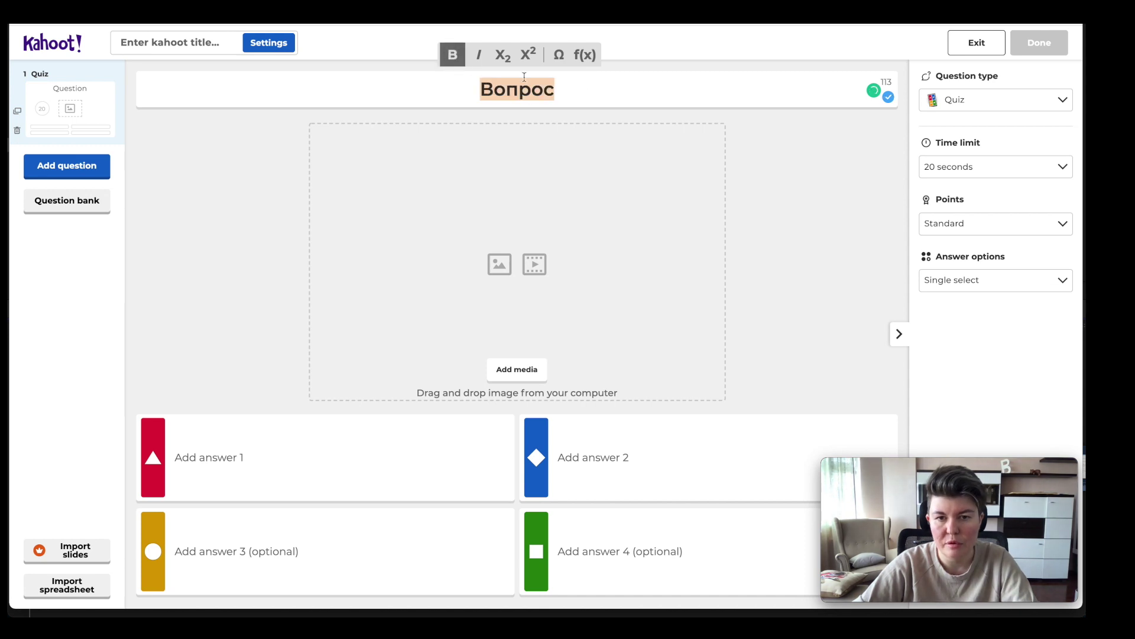
{"action": "left_click", "coordinate": [479, 55]}
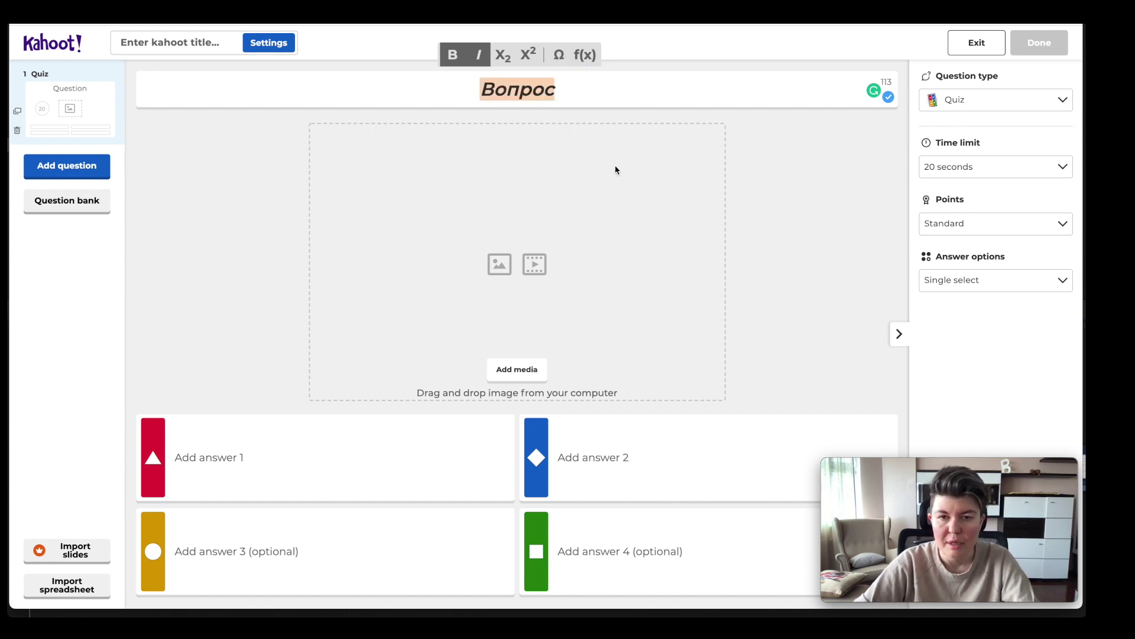
{"action": "left_click", "coordinate": [595, 97]}
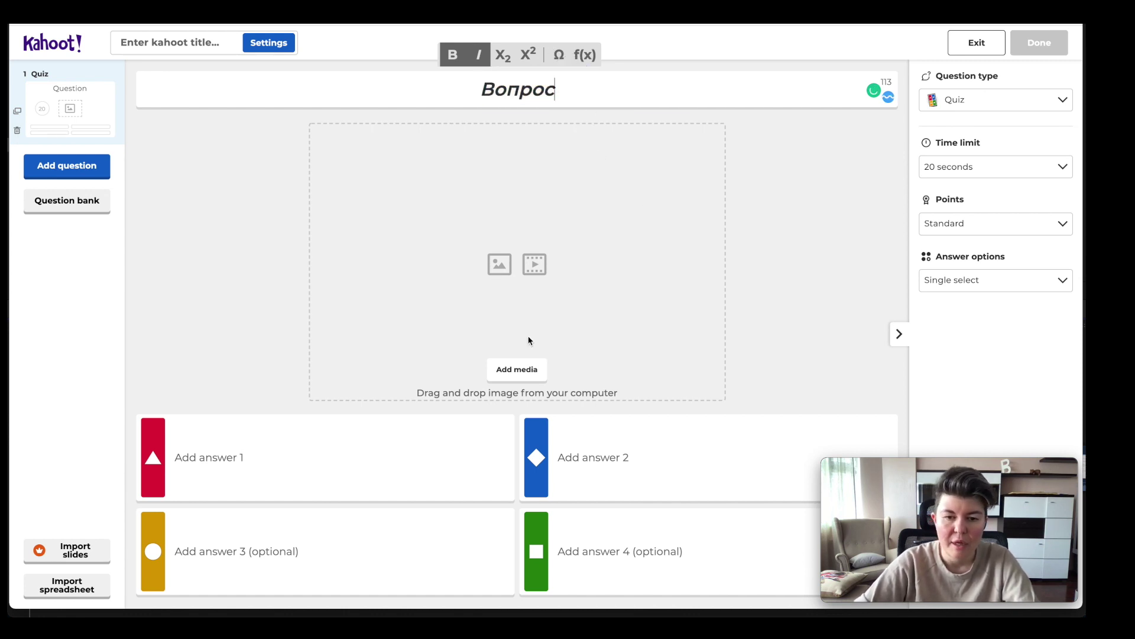
Step: Search the image library for "robot" as question media, look through the results and clear the search
{"action": "left_click", "coordinate": [521, 376]}
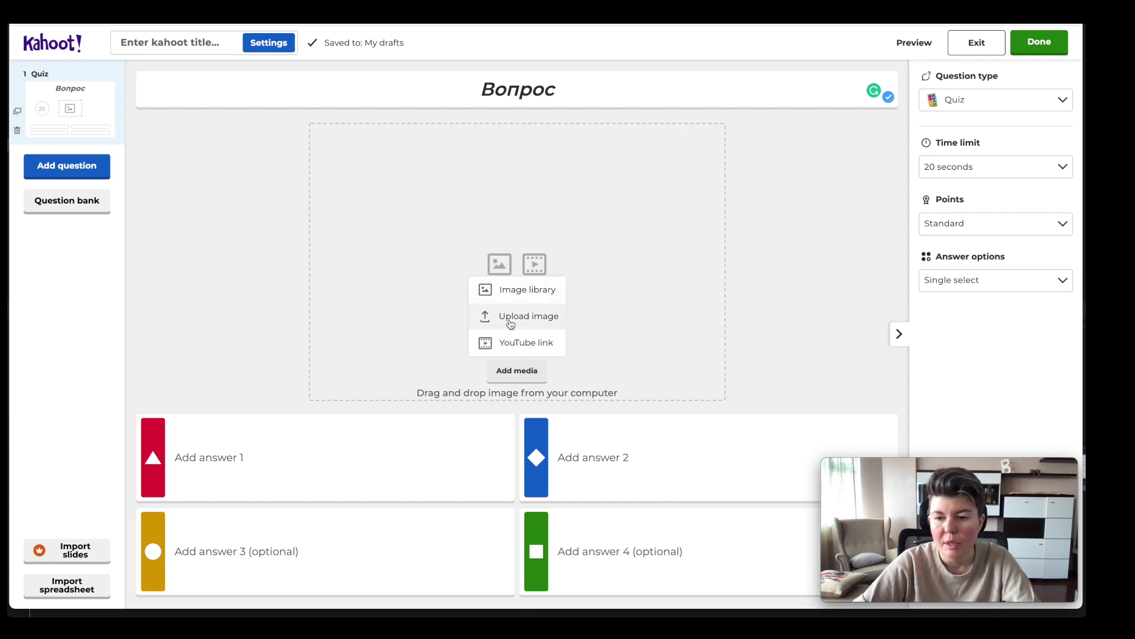
{"action": "left_click", "coordinate": [502, 294]}
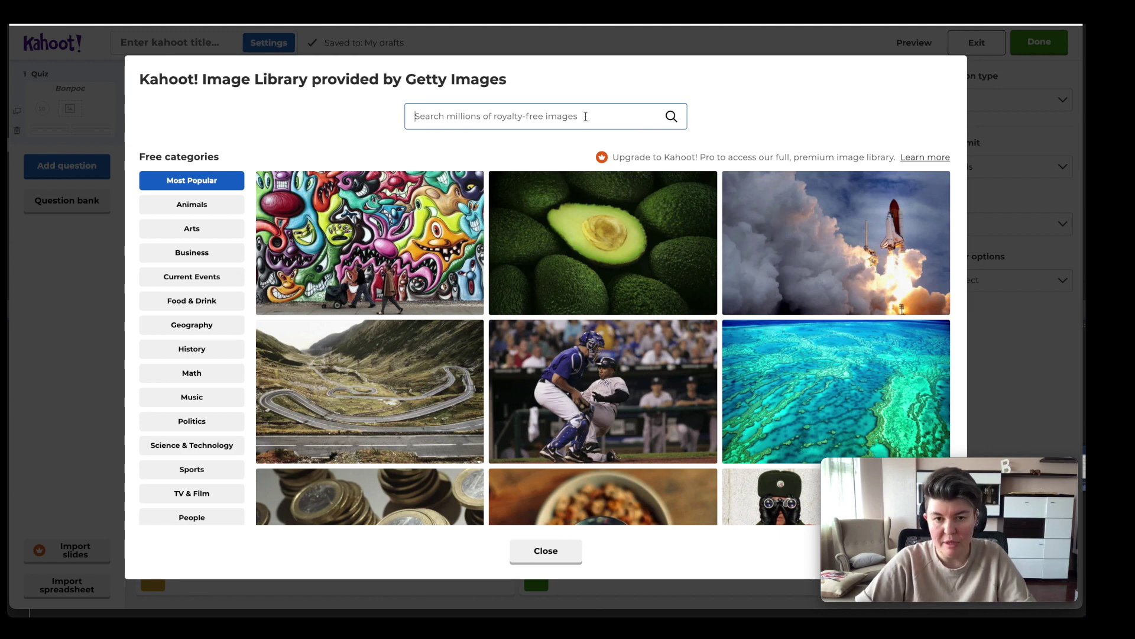
{"action": "type", "text": "кщи"}
{"action": "key", "text": "BackSpace"}
{"action": "key", "text": "BackSpace"}
{"action": "type", "text": "robot"}
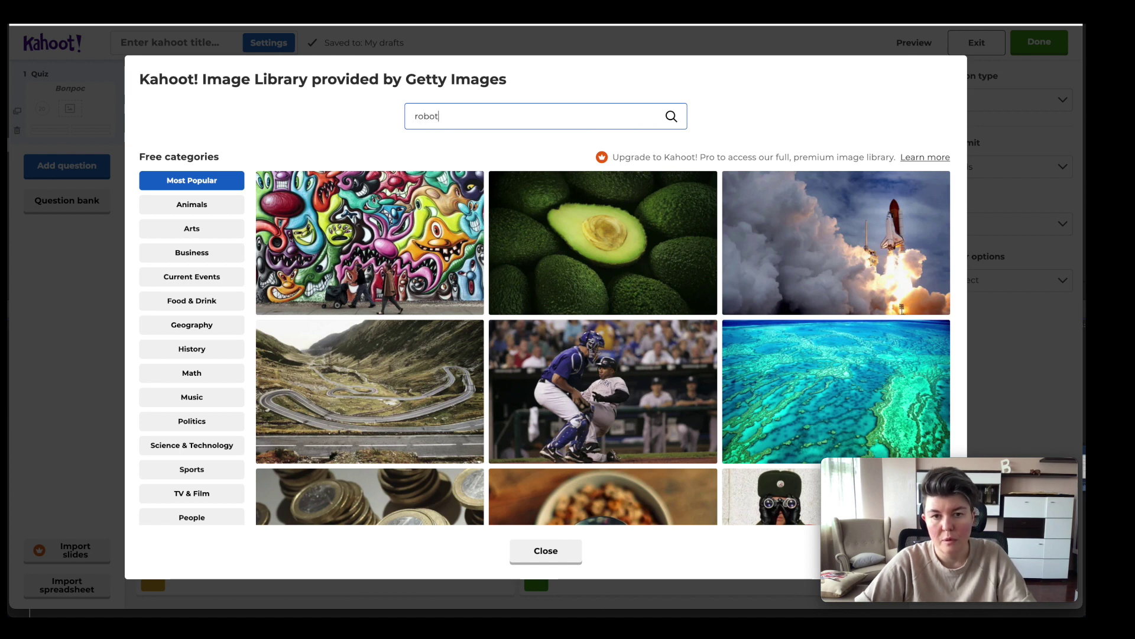
{"action": "key", "text": "Return"}
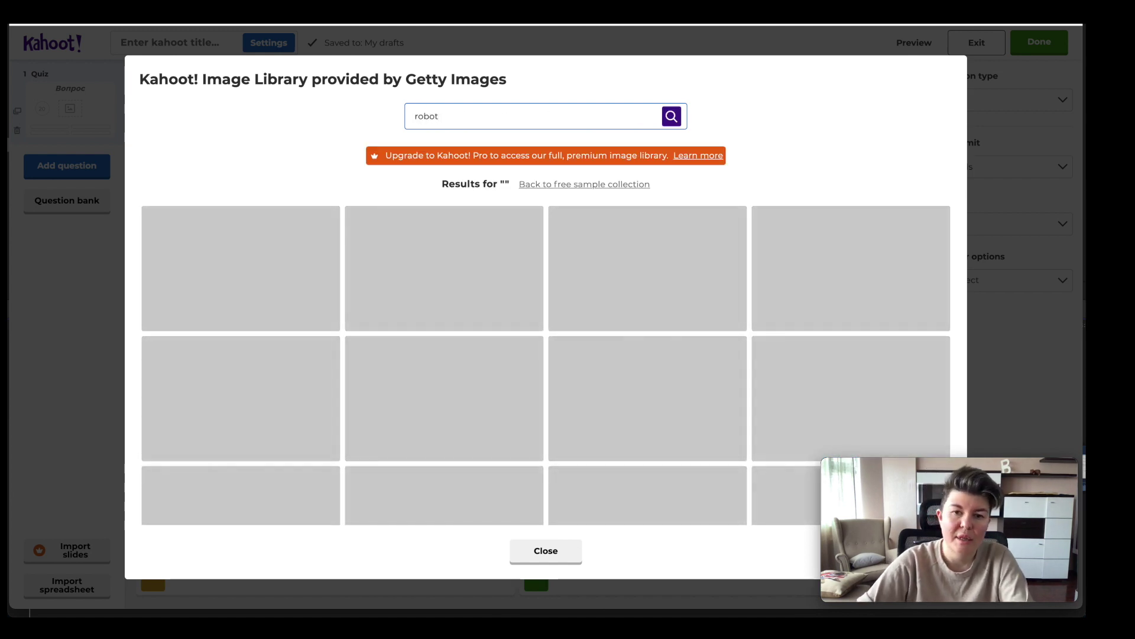
{"action": "scroll", "coordinate": [550, 355], "scroll_direction": "down", "scroll_amount": 5}
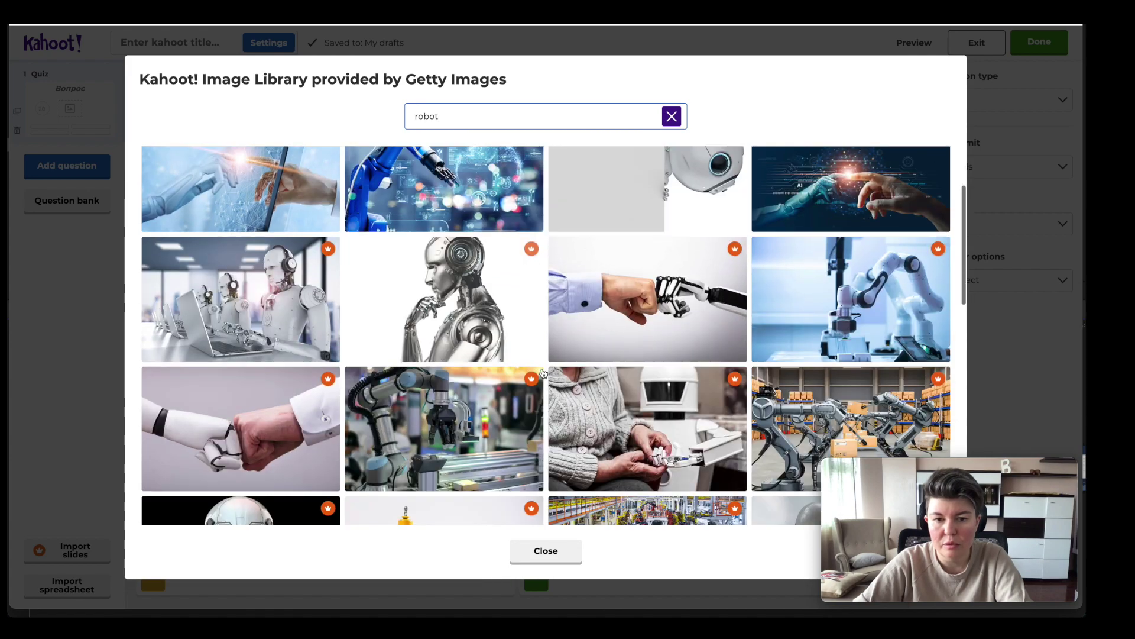
{"action": "scroll", "coordinate": [543, 372], "scroll_direction": "down", "scroll_amount": 8}
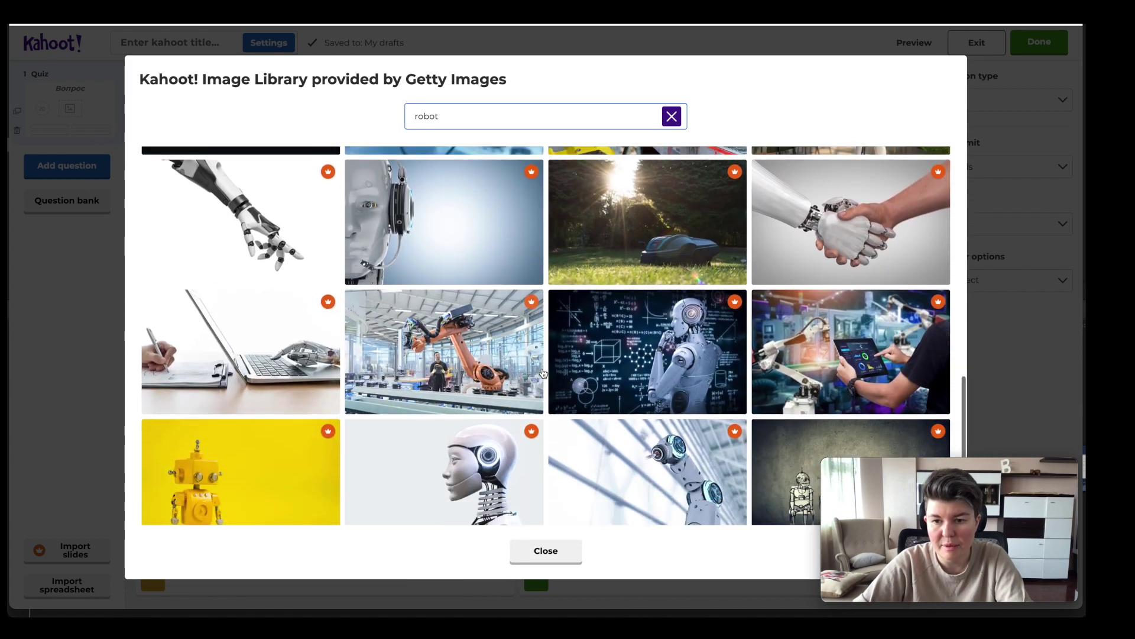
{"action": "scroll", "coordinate": [543, 374], "scroll_direction": "down", "scroll_amount": 1}
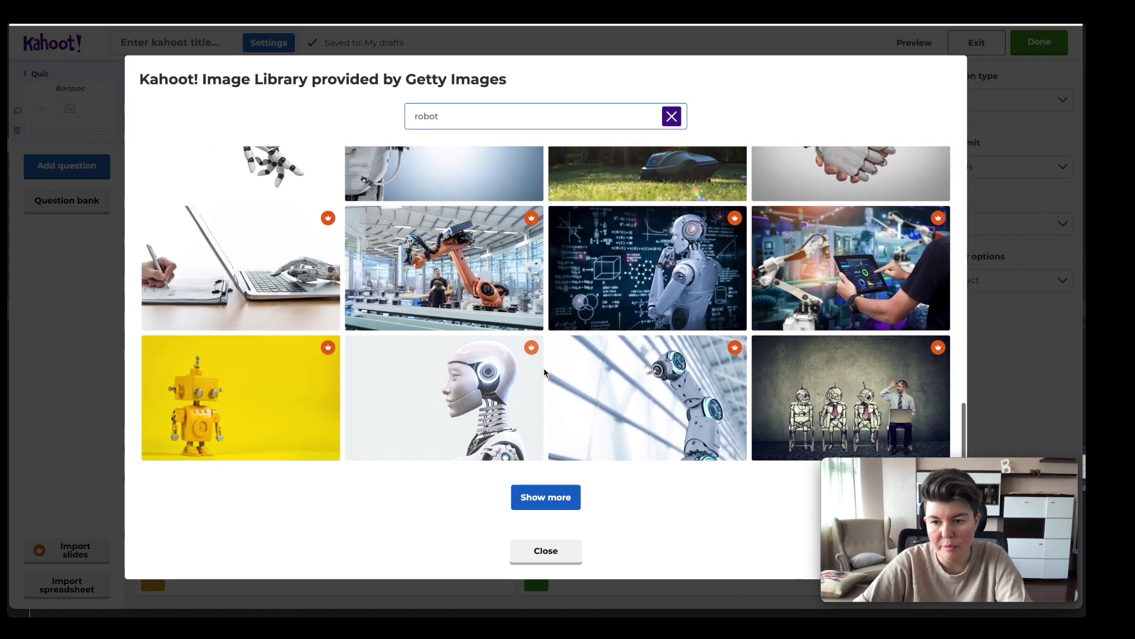
{"action": "scroll", "coordinate": [544, 376], "scroll_direction": "up", "scroll_amount": 13}
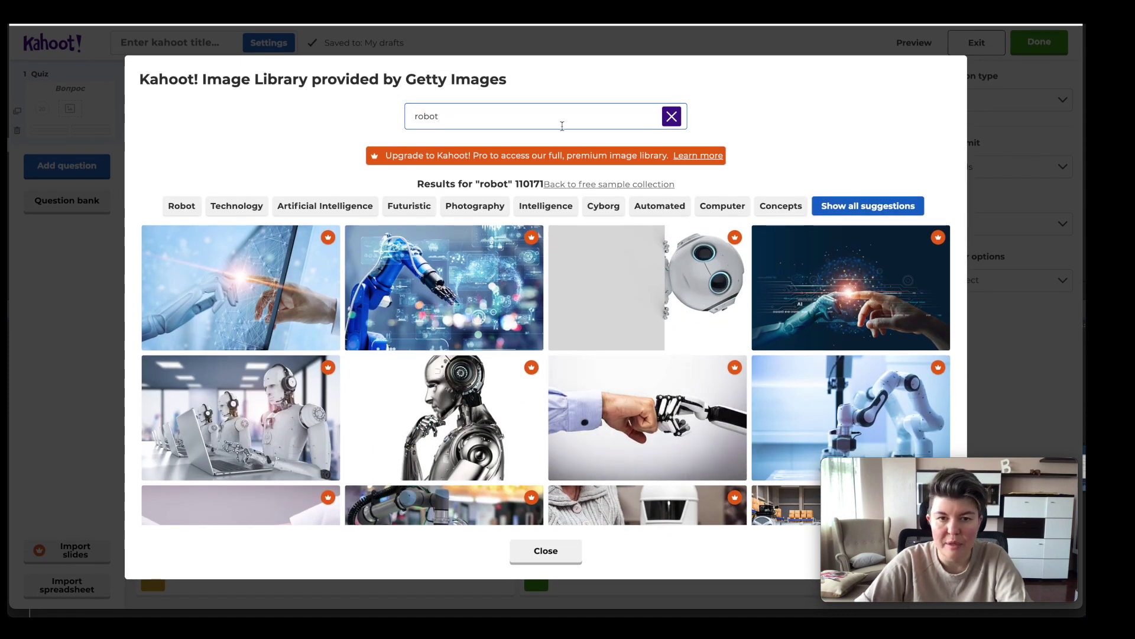
{"action": "left_click", "coordinate": [673, 117]}
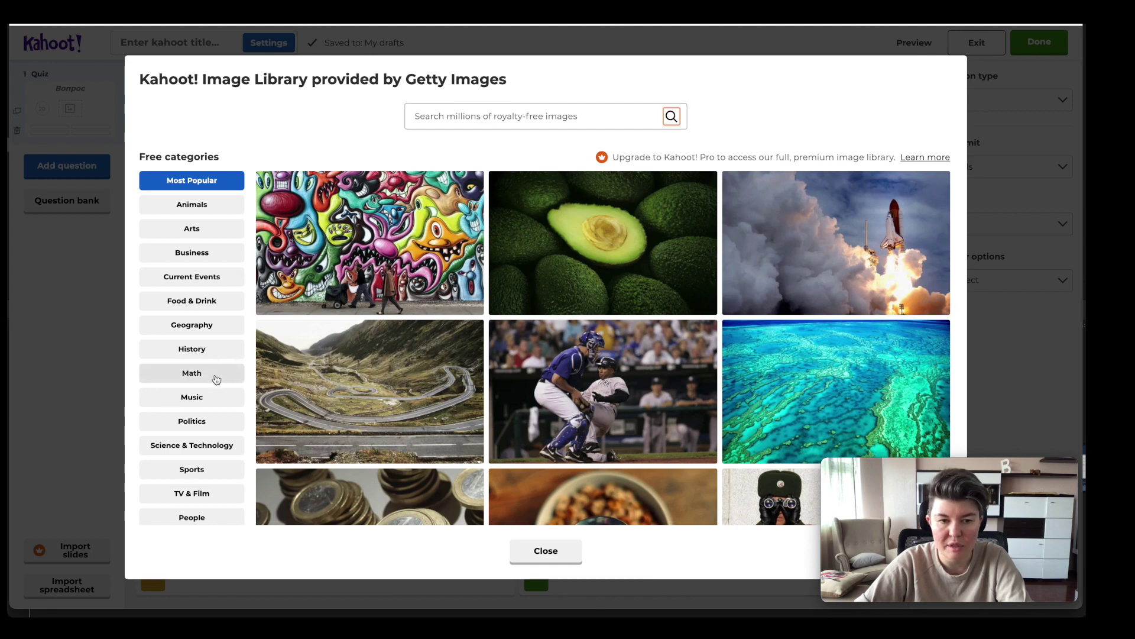
Step: Browse the free History, Math and Music image categories and add the Music picture of colourful hanging guitars to the question
{"action": "left_click", "coordinate": [204, 353]}
{"action": "scroll", "coordinate": [529, 337], "scroll_direction": "down", "scroll_amount": 1}
{"action": "scroll", "coordinate": [529, 337], "scroll_direction": "down", "scroll_amount": 1}
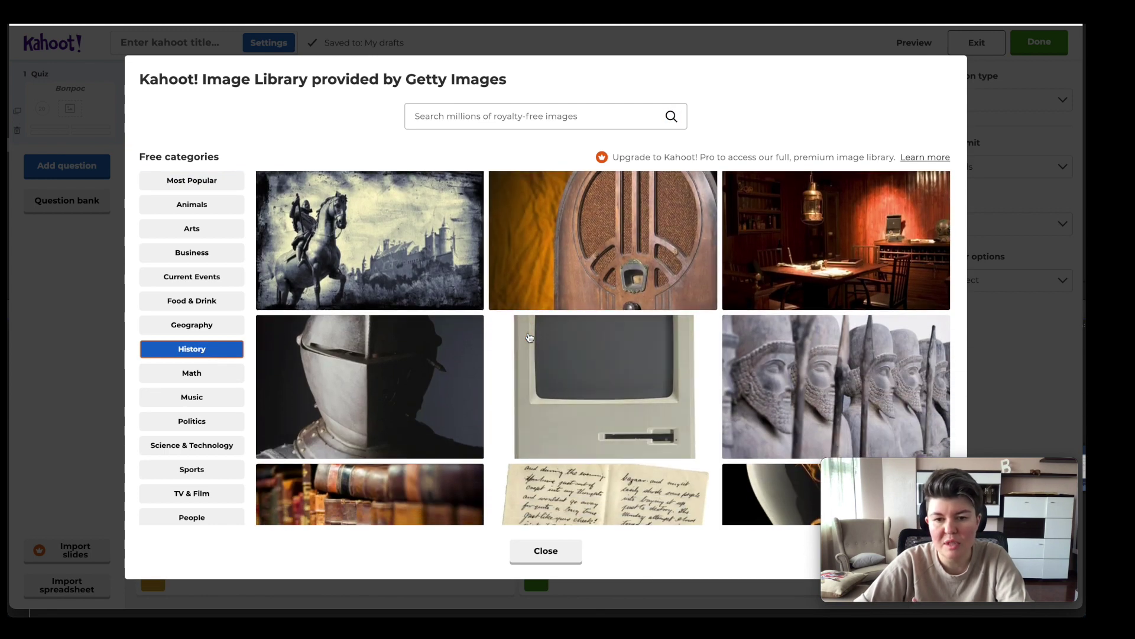
{"action": "scroll", "coordinate": [532, 337], "scroll_direction": "down", "scroll_amount": 2}
{"action": "scroll", "coordinate": [532, 338], "scroll_direction": "up", "scroll_amount": 1}
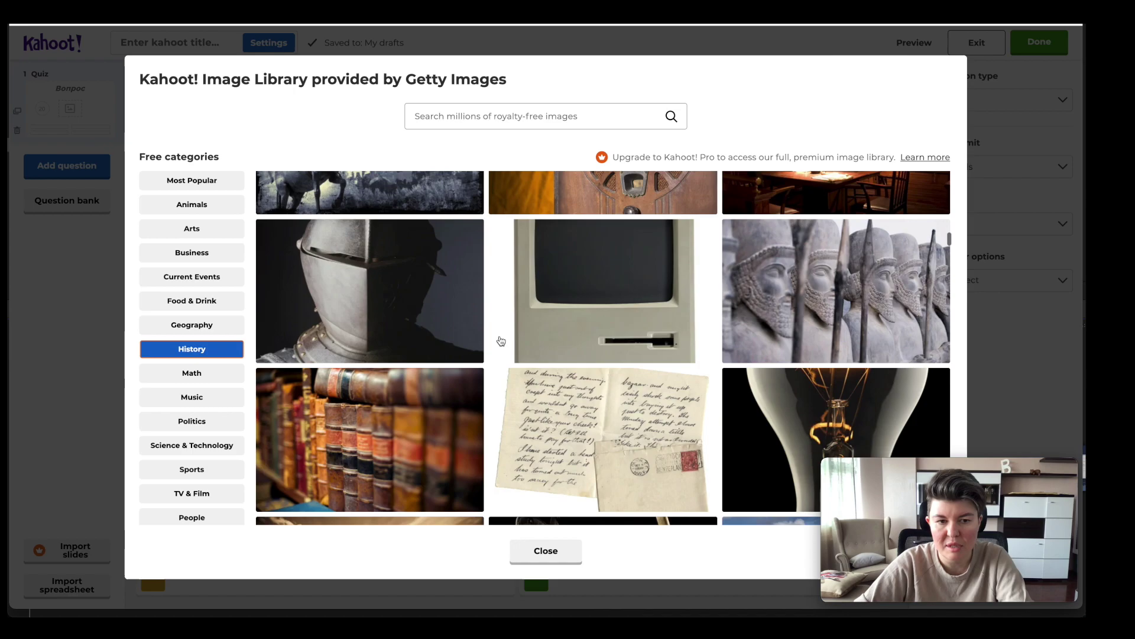
{"action": "left_click", "coordinate": [181, 375]}
{"action": "left_click", "coordinate": [184, 401]}
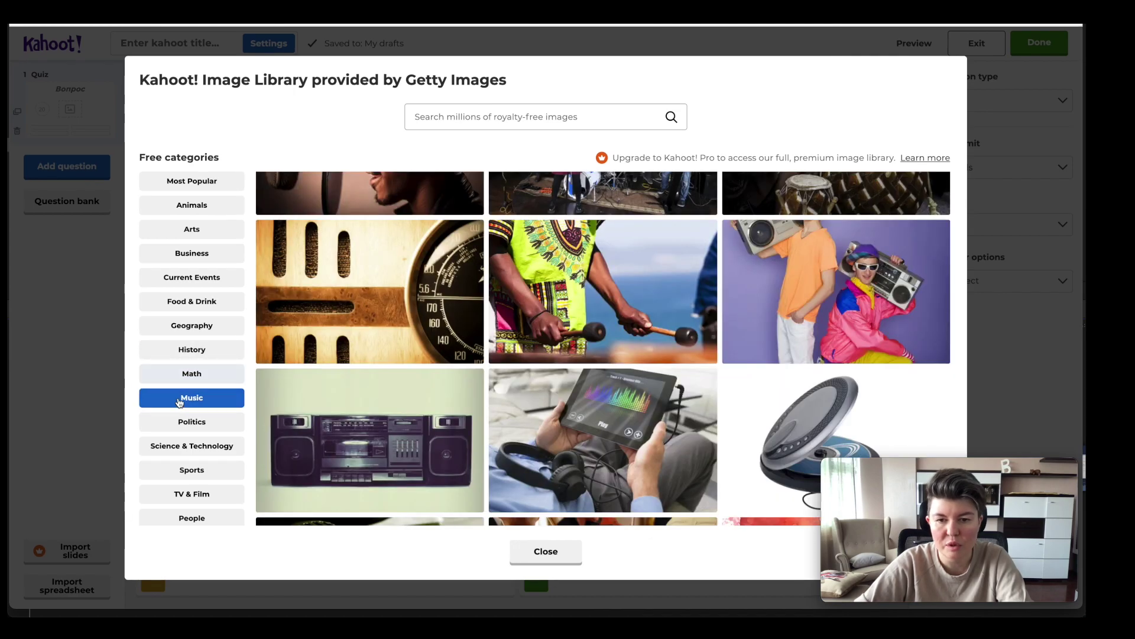
{"action": "scroll", "coordinate": [425, 396], "scroll_direction": "down", "scroll_amount": 2}
{"action": "scroll", "coordinate": [425, 396], "scroll_direction": "down", "scroll_amount": 10}
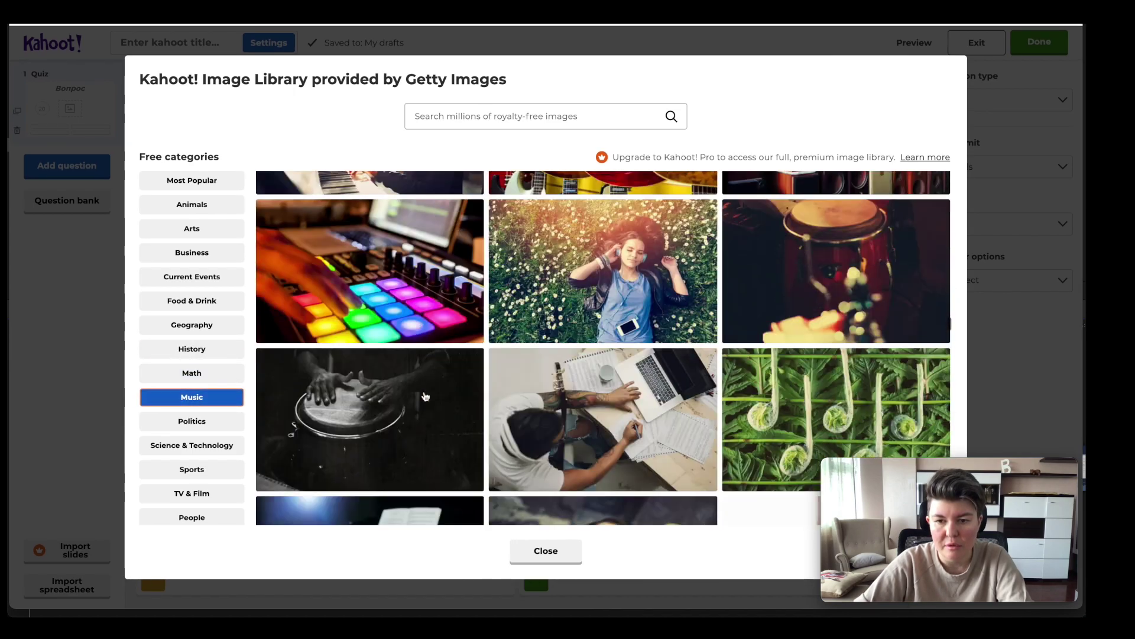
{"action": "scroll", "coordinate": [425, 397], "scroll_direction": "down", "scroll_amount": 10}
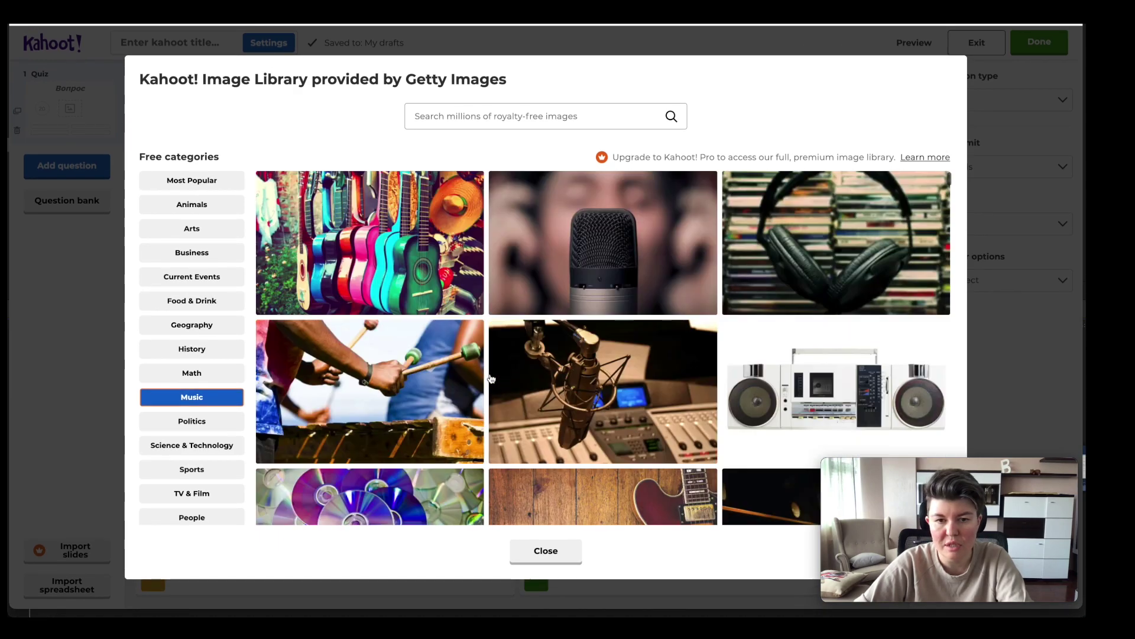
{"action": "left_click", "coordinate": [302, 270]}
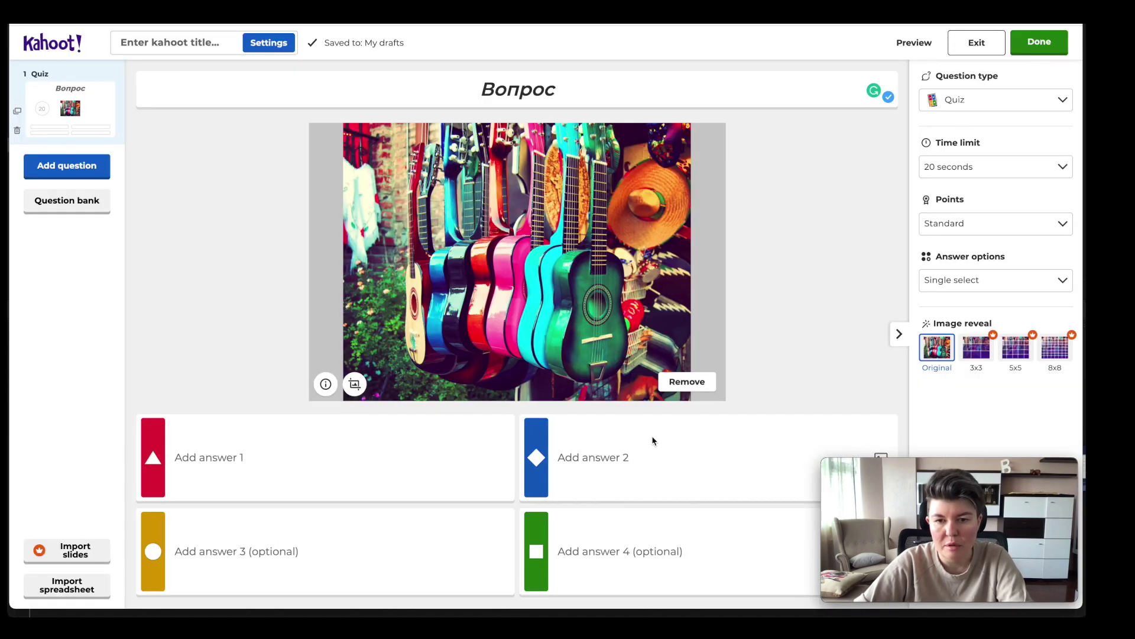
Step: Enter "Ответ 1" as the text of the red triangle answer
{"action": "left_click", "coordinate": [223, 450]}
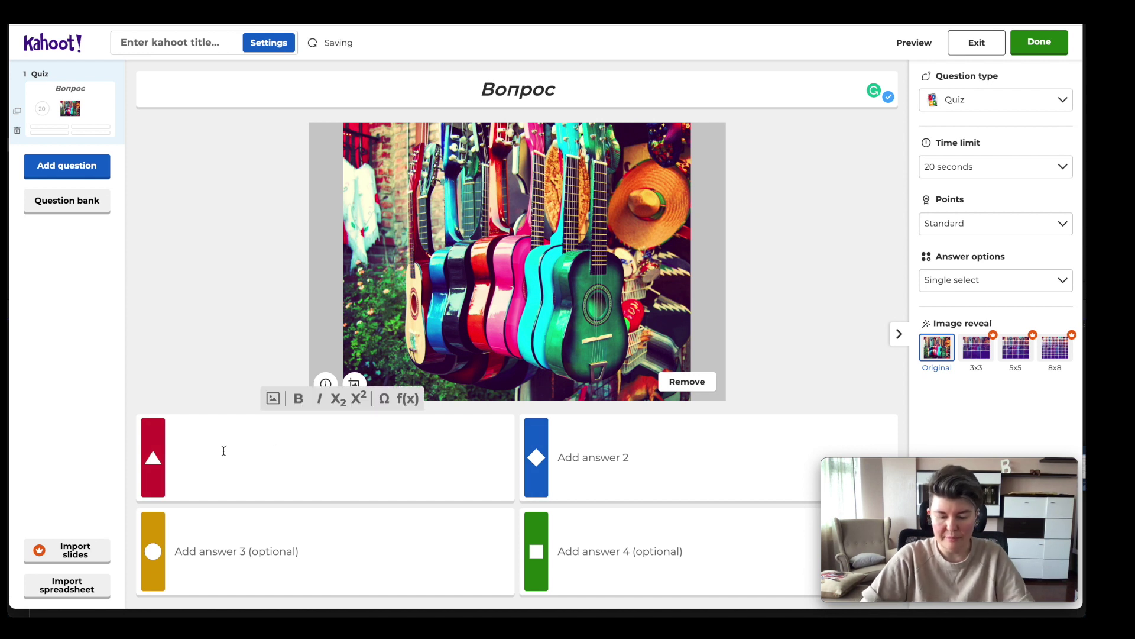
{"action": "type", "text": "2nds"}
{"action": "key", "text": "BackSpace"}
{"action": "key", "text": "BackSpace"}
{"action": "key", "text": "BackSpace"}
{"action": "key", "text": "BackSpace"}
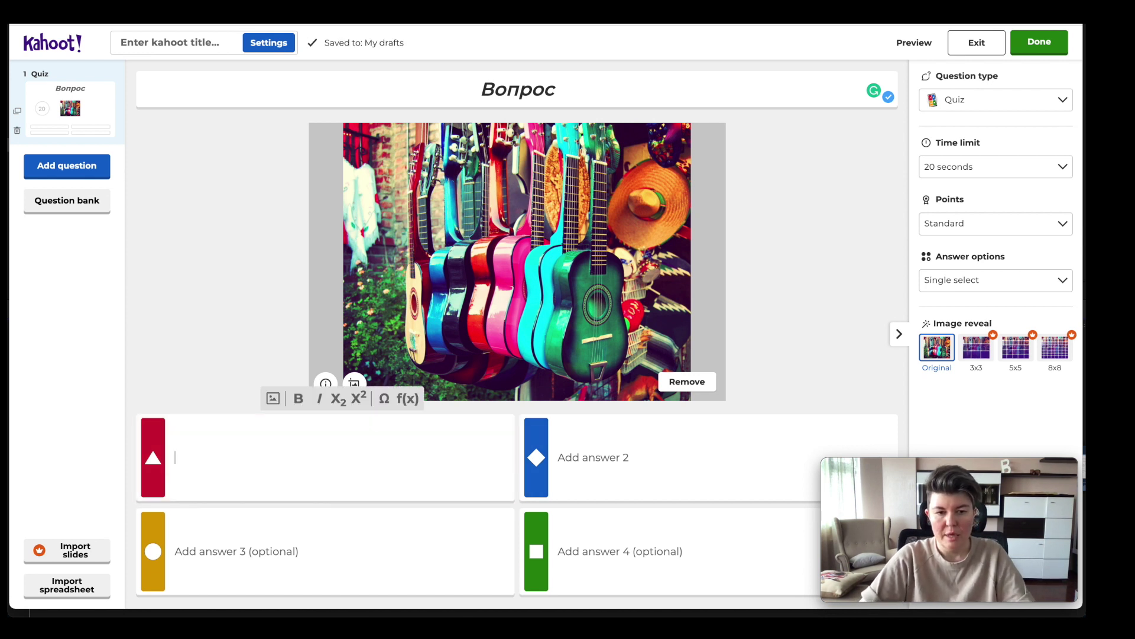
{"action": "type", "text": "Ответ 1"}
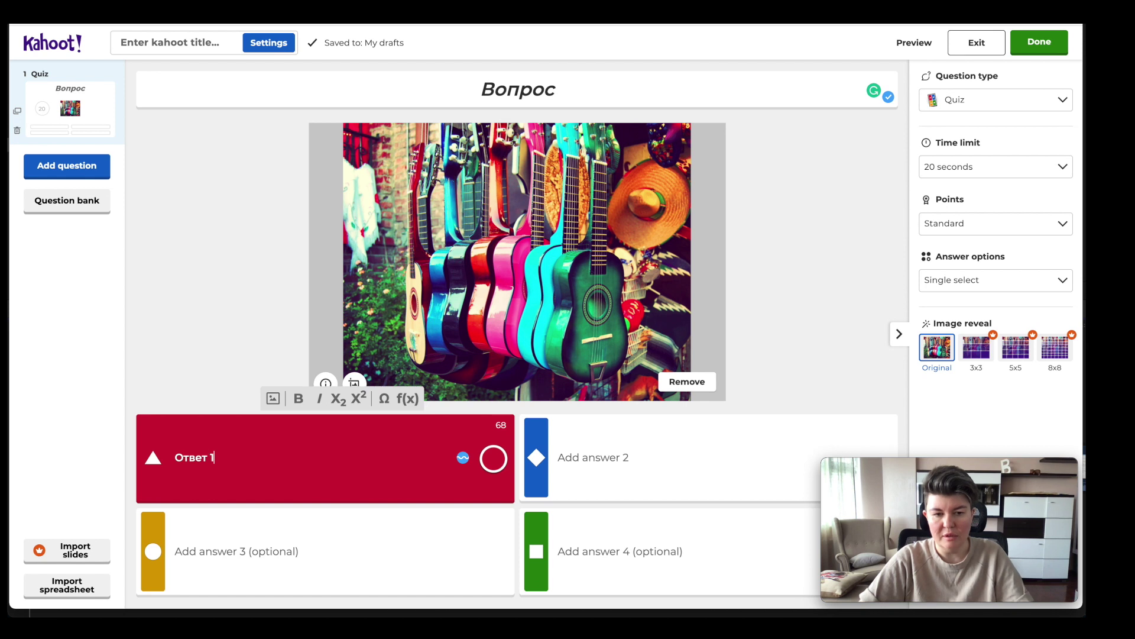
Step: Enter "Ответ 3" in the blue diamond answer and "Ответ 2" in the yellow circle answer
{"action": "key", "text": "Tab"}
{"action": "key", "text": "Tab"}
{"action": "type", "text": "Ответ 3"}
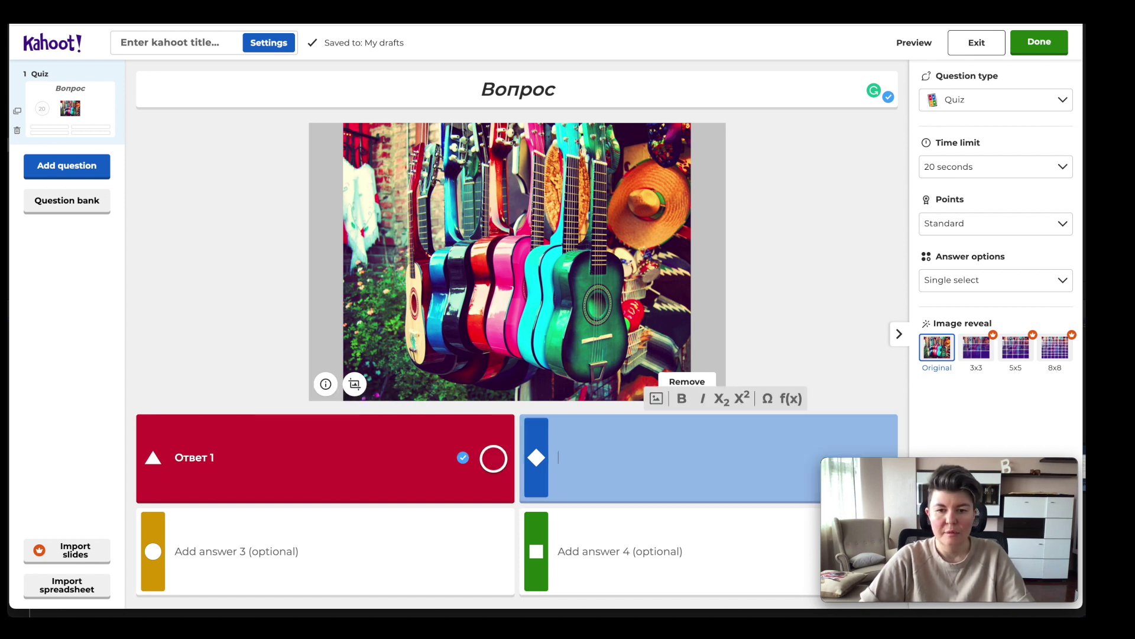
{"action": "key", "text": "Tab"}
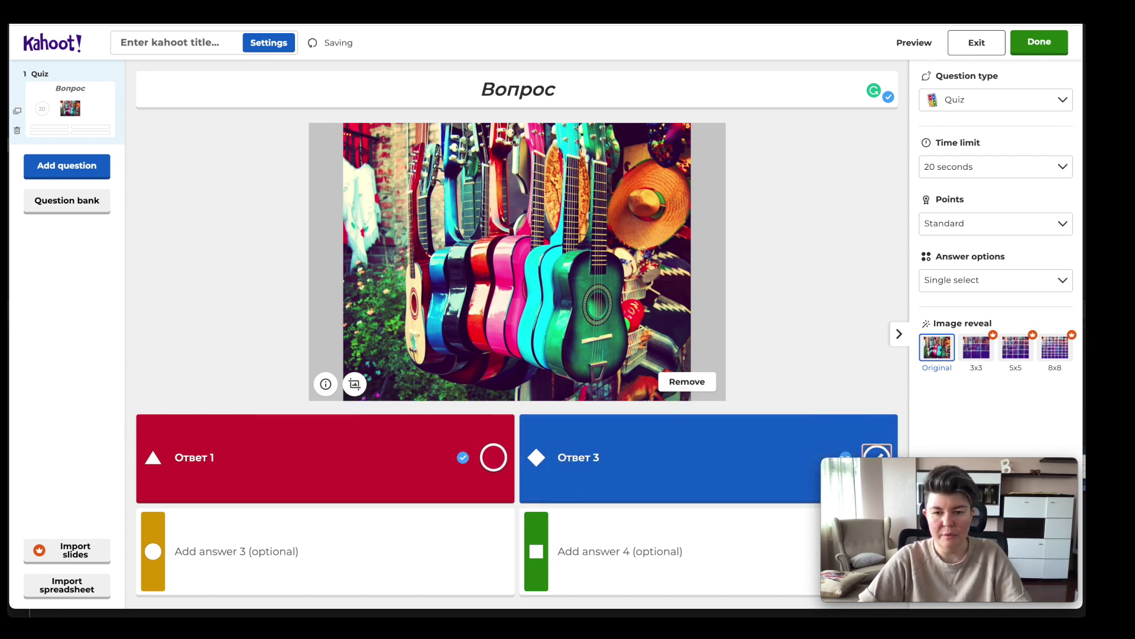
{"action": "left_click", "coordinate": [322, 550]}
{"action": "type", "text": "Ответ 2"}
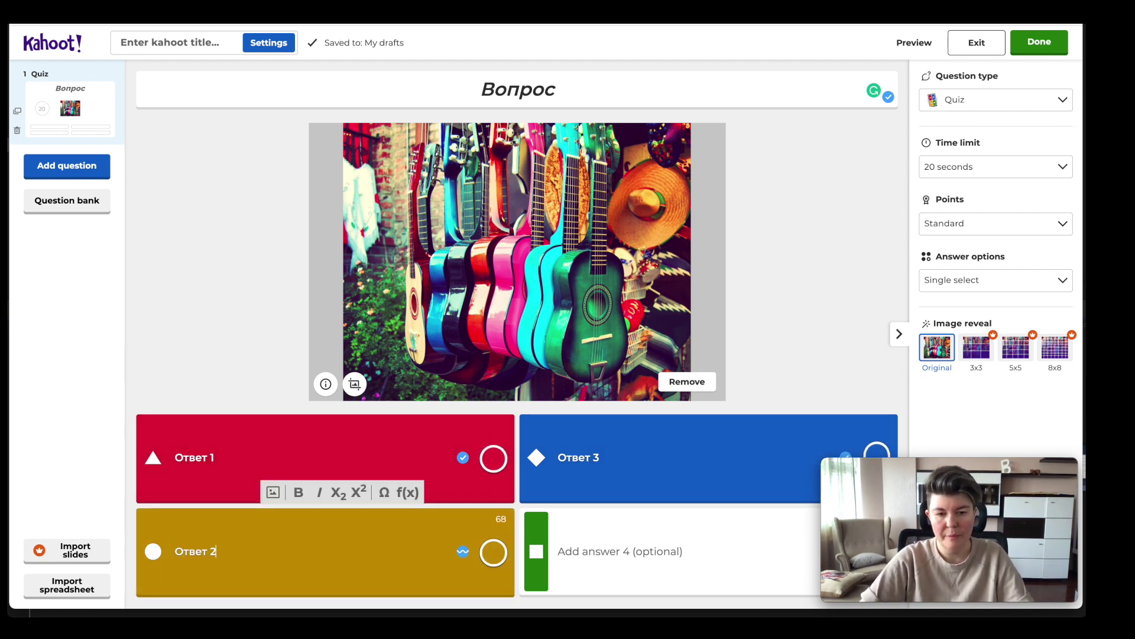
Step: Enter "Ответ 4" in the green square answer and mark "Ответ 1" and "Ответ 2" as correct
{"action": "key", "text": "Tab"}
{"action": "key", "text": "Tab"}
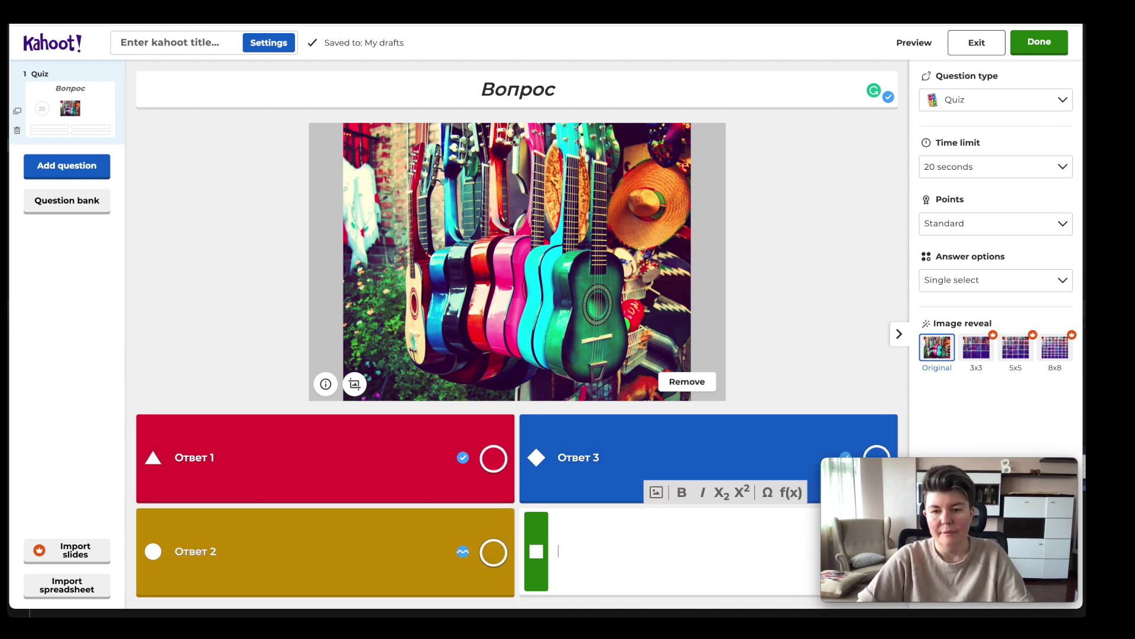
{"action": "type", "text": "Ответ 4"}
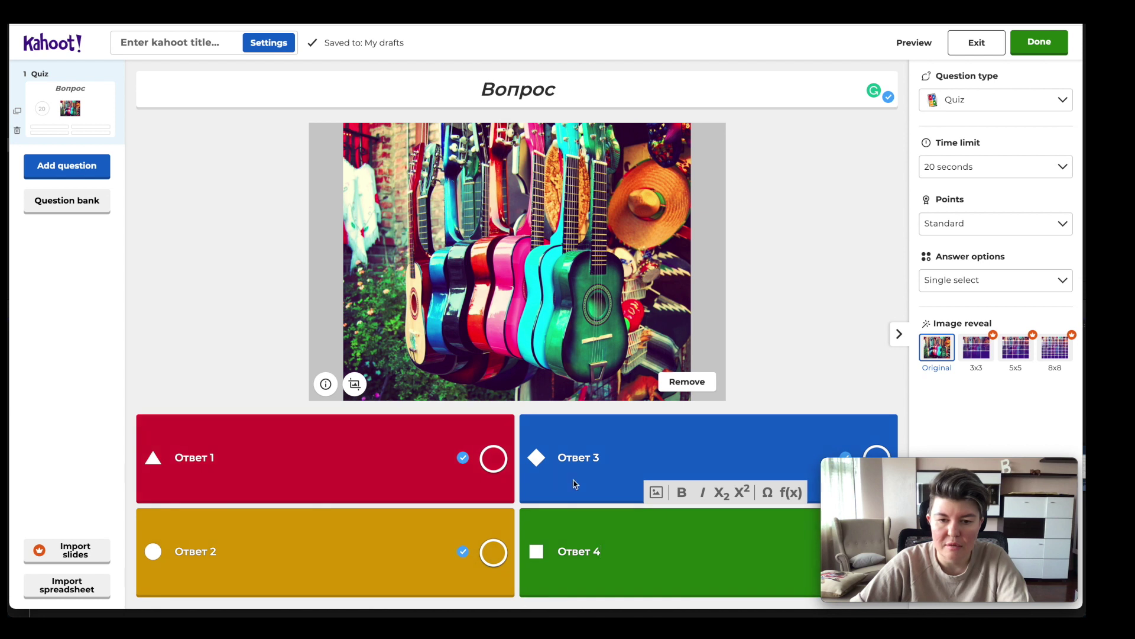
{"action": "left_click", "coordinate": [494, 458]}
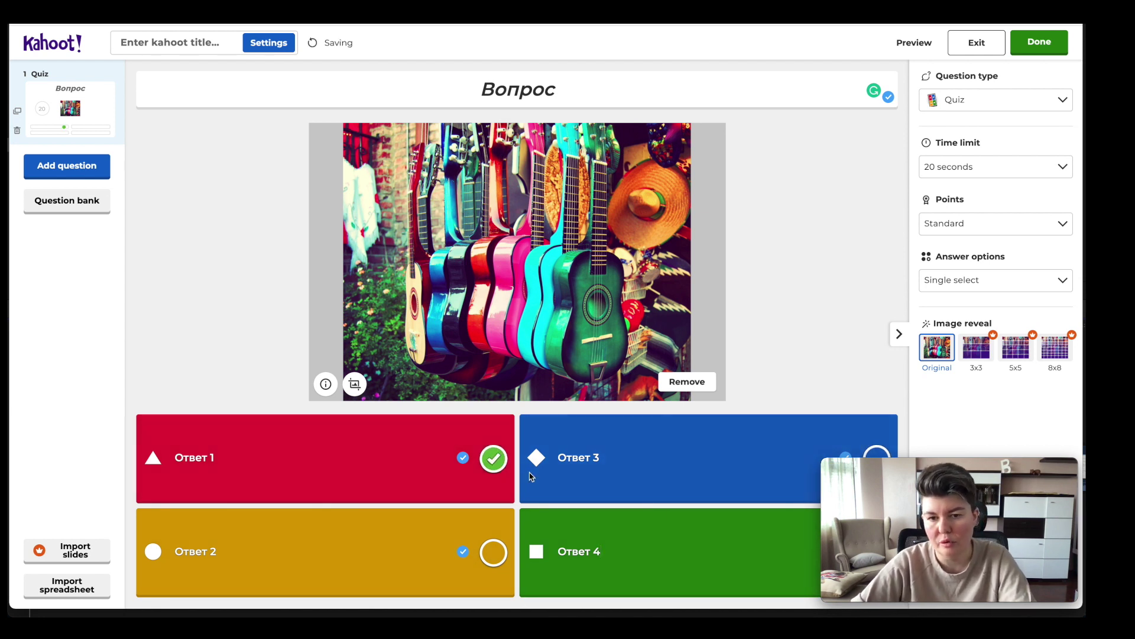
{"action": "left_click", "coordinate": [493, 553]}
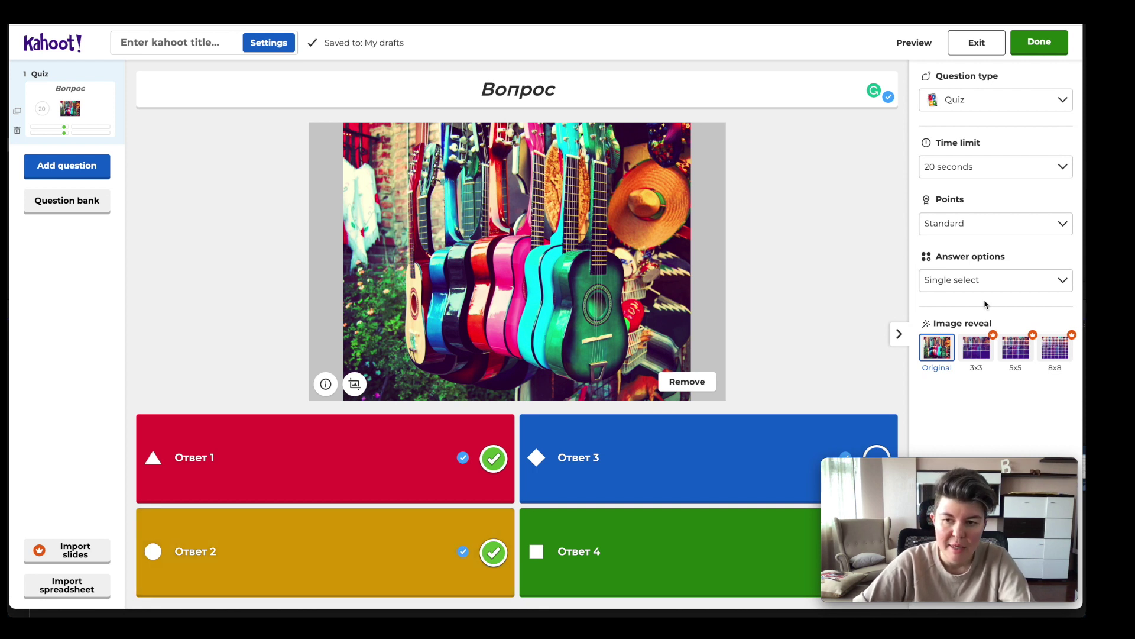
Step: Keep the answer options at Single select and set the guitar picture's image reveal to 3x3
{"action": "left_click", "coordinate": [1047, 285]}
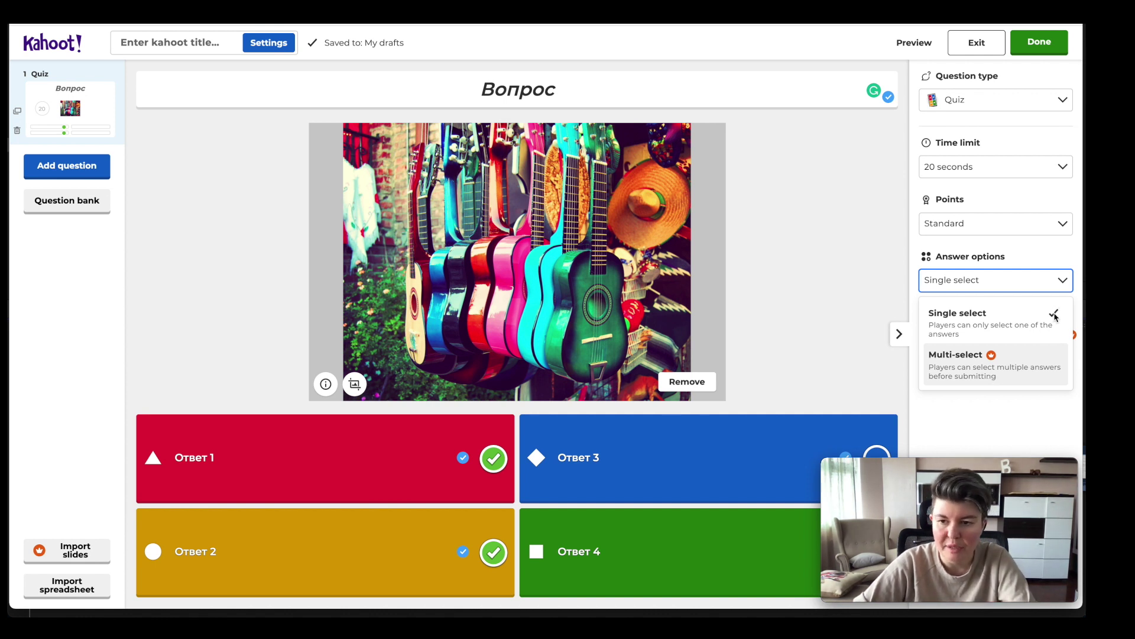
{"action": "left_click", "coordinate": [973, 325]}
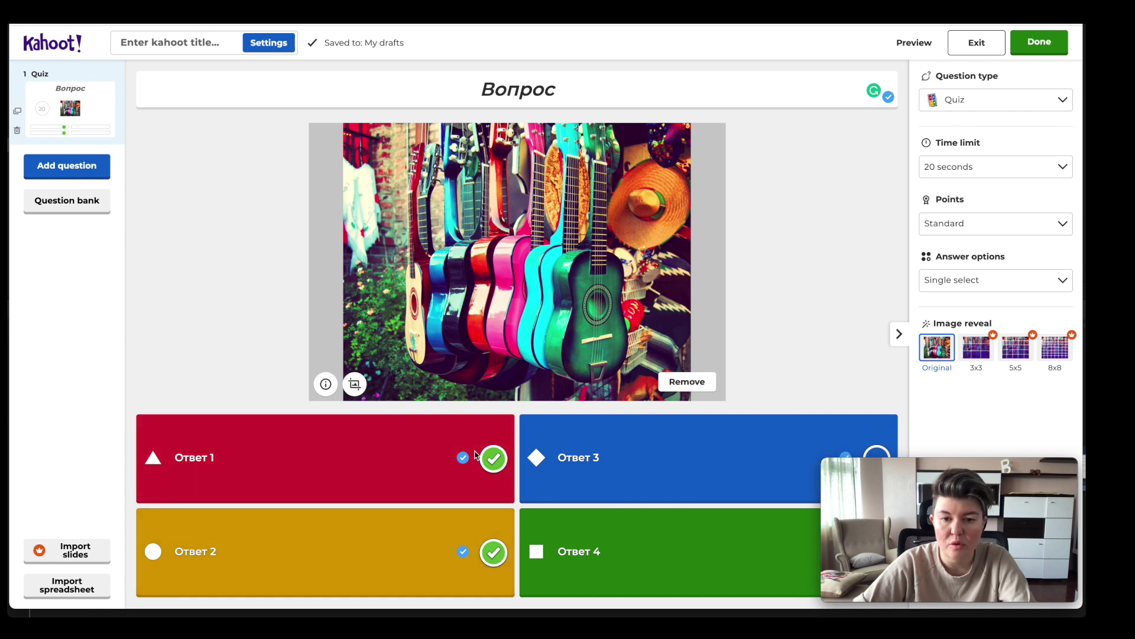
{"action": "left_click", "coordinate": [974, 350]}
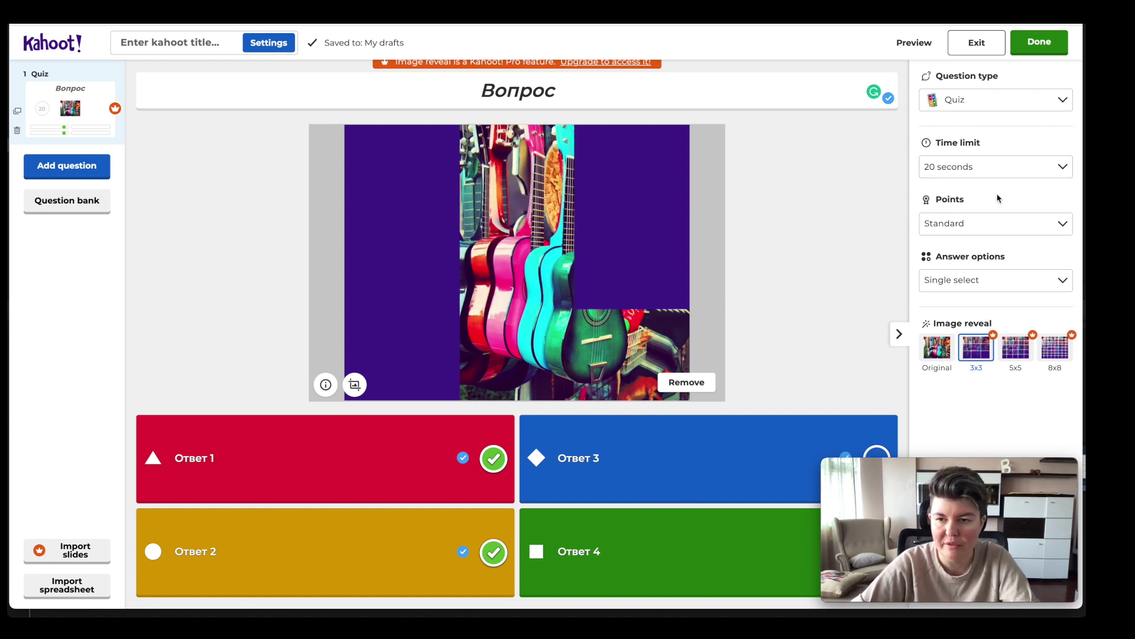
Step: Set the question's time limit to 1 minute, and try Double points before returning the points to Standard
{"action": "left_click", "coordinate": [1052, 168]}
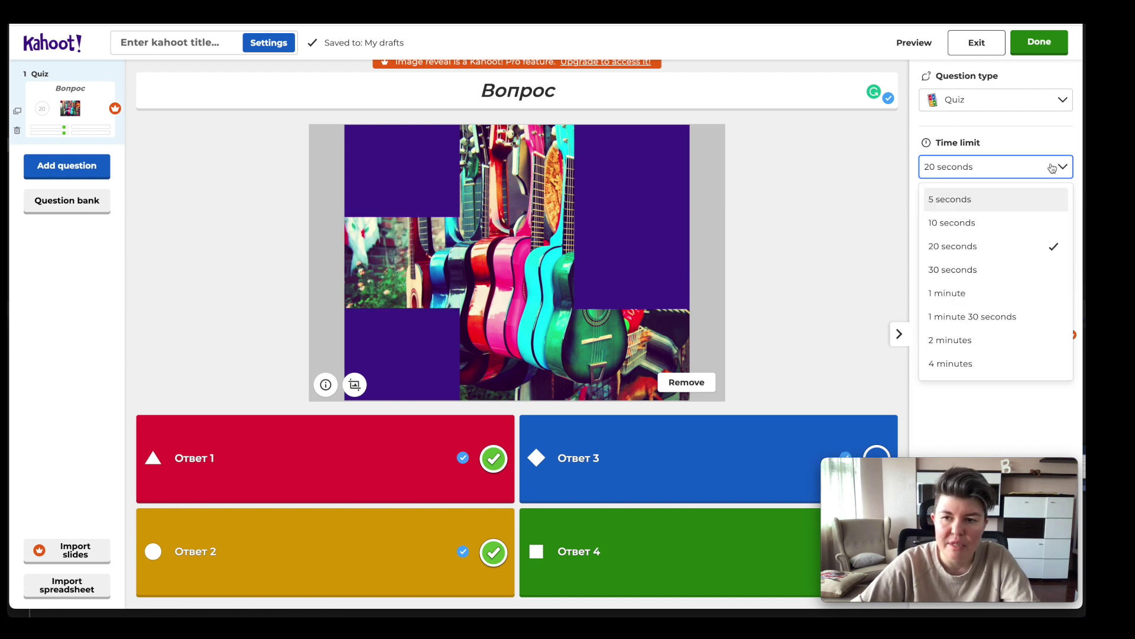
{"action": "left_click", "coordinate": [1020, 294]}
{"action": "left_click", "coordinate": [1020, 231]}
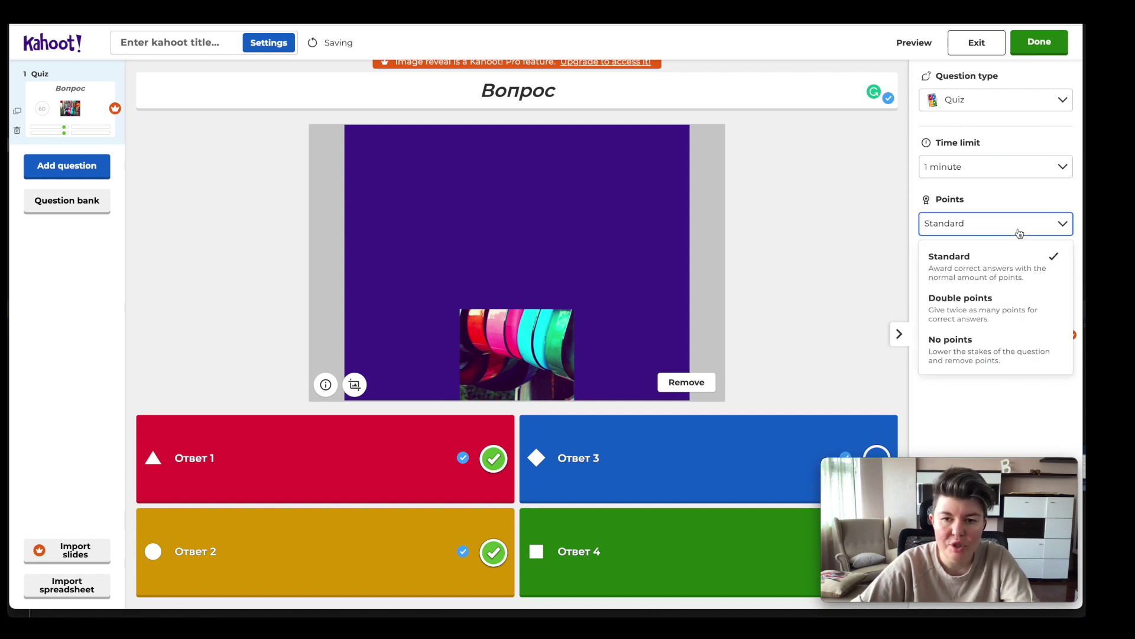
{"action": "left_click", "coordinate": [1021, 302]}
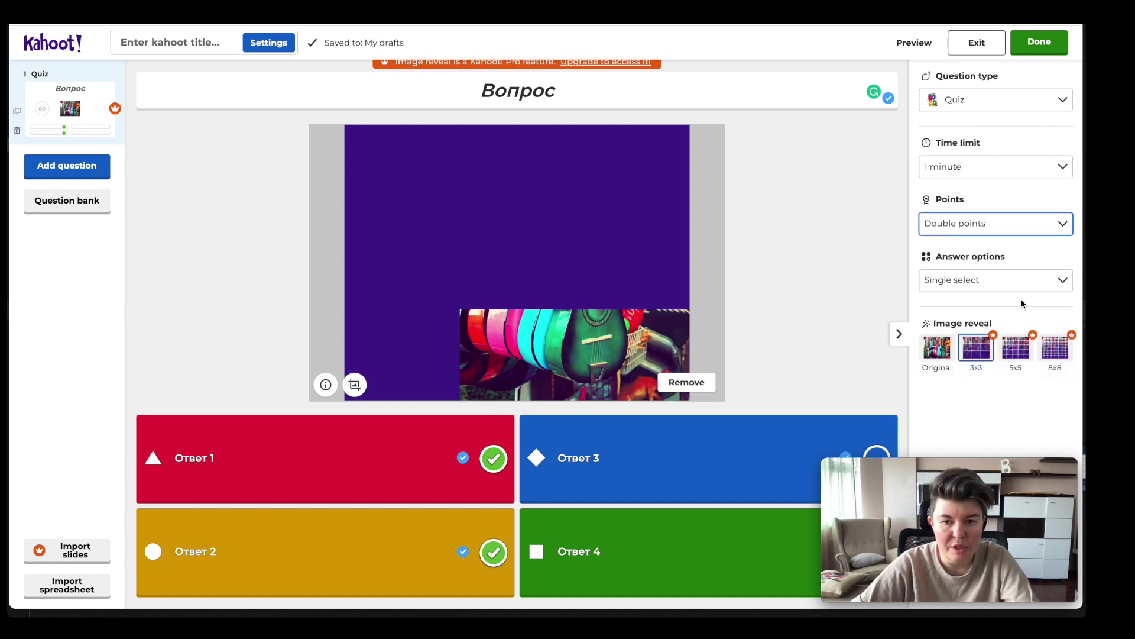
{"action": "left_click", "coordinate": [1006, 230]}
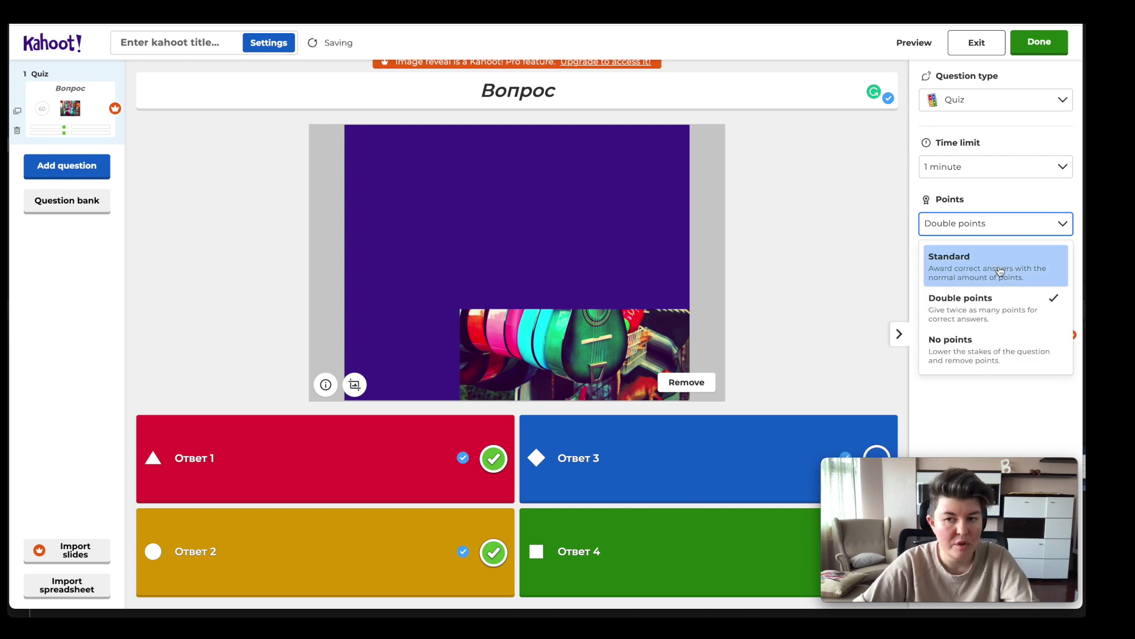
{"action": "left_click", "coordinate": [1001, 260]}
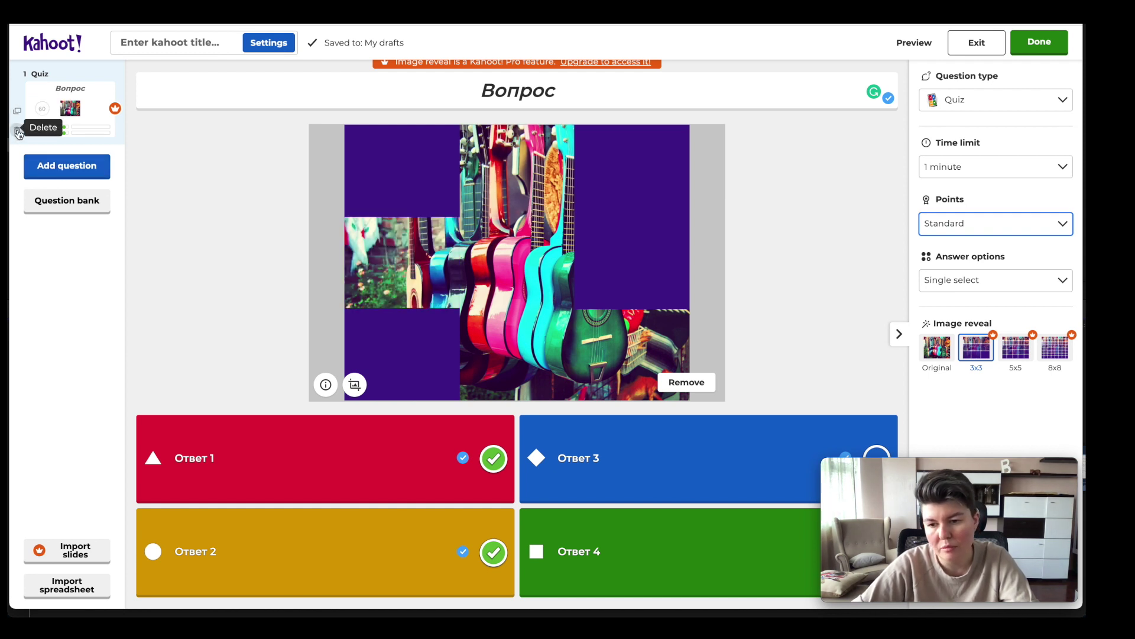
Step: Add a True or false question with the text "Вопрос 2"
{"action": "left_click", "coordinate": [63, 171]}
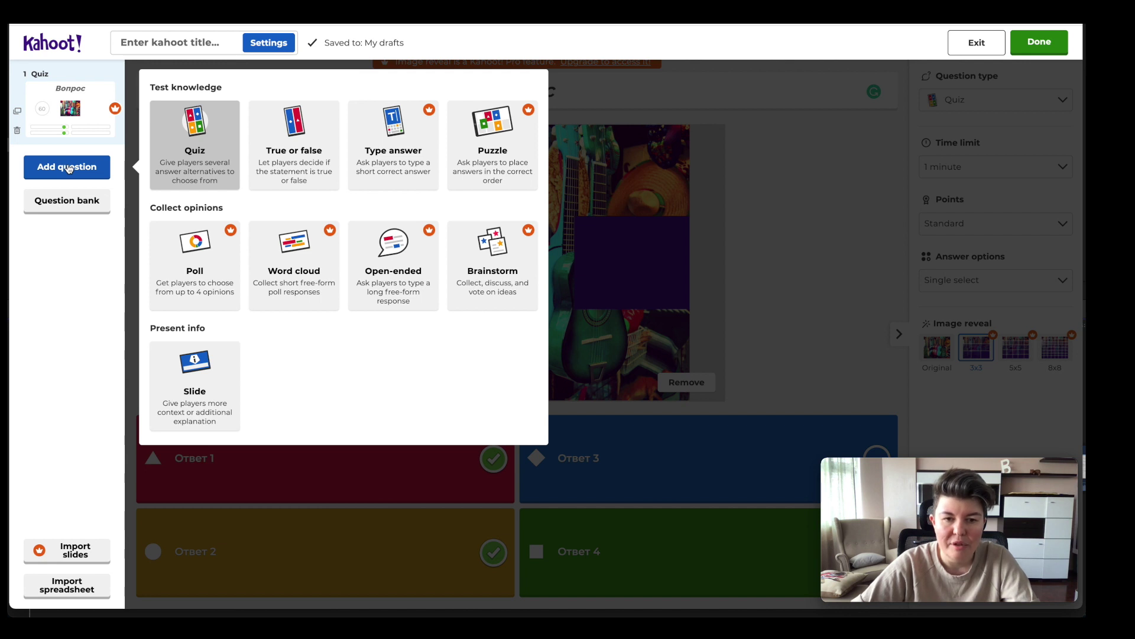
{"action": "left_click", "coordinate": [292, 155]}
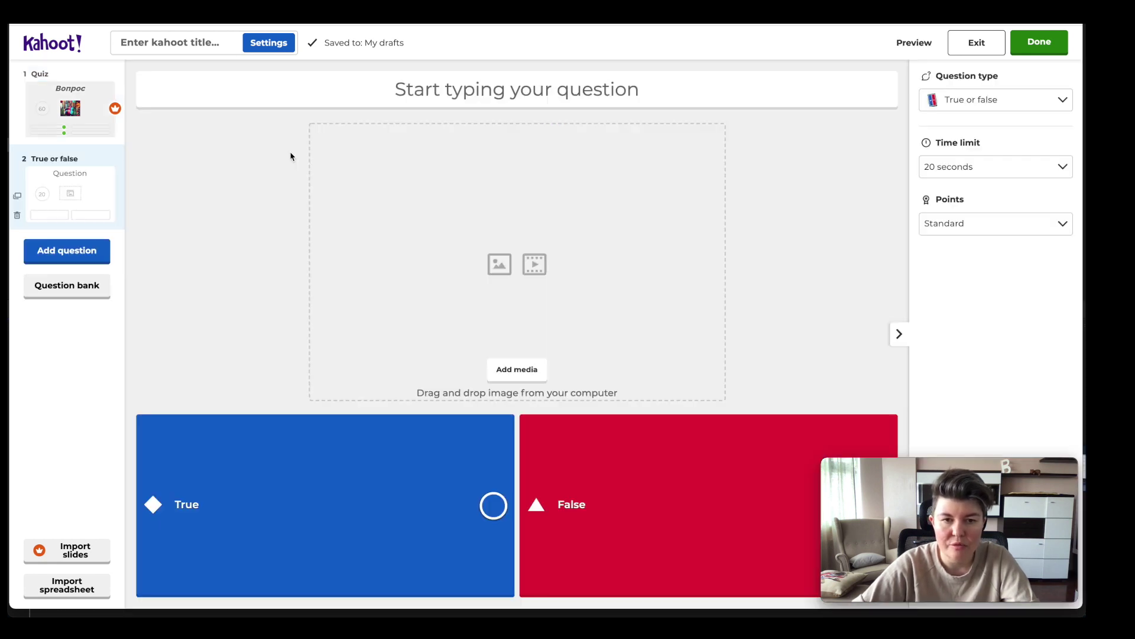
{"action": "left_click", "coordinate": [514, 93]}
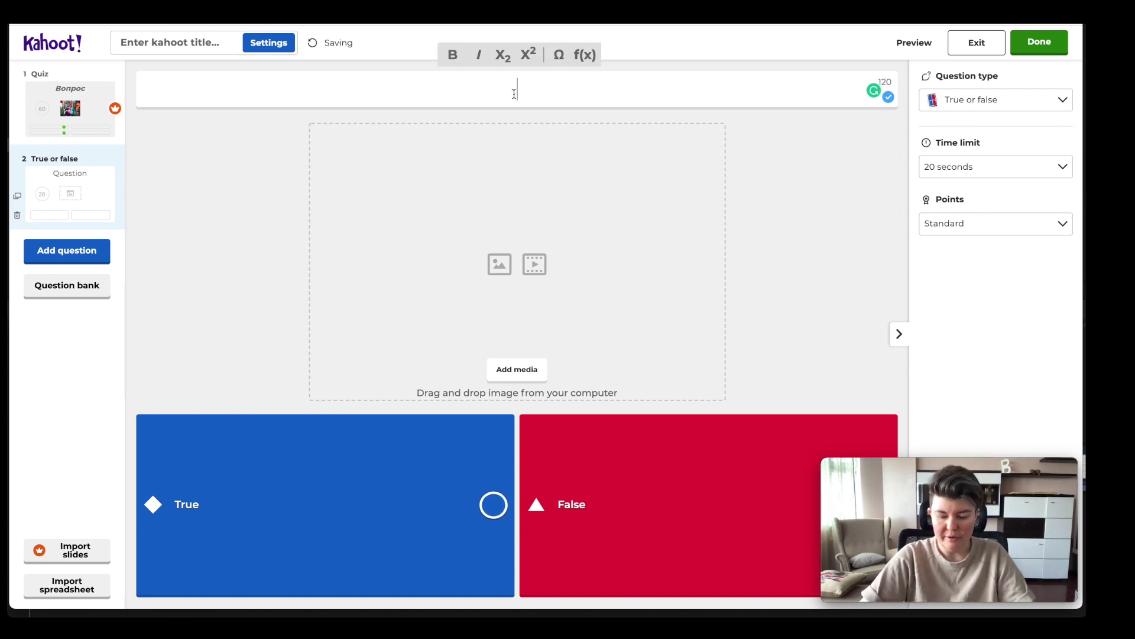
{"action": "type", "text": "Вопрсо"}
{"action": "key", "text": "BackSpace"}
{"action": "key", "text": "BackSpace"}
{"action": "key", "text": "BackSpace"}
{"action": "key", "text": "BackSpace"}
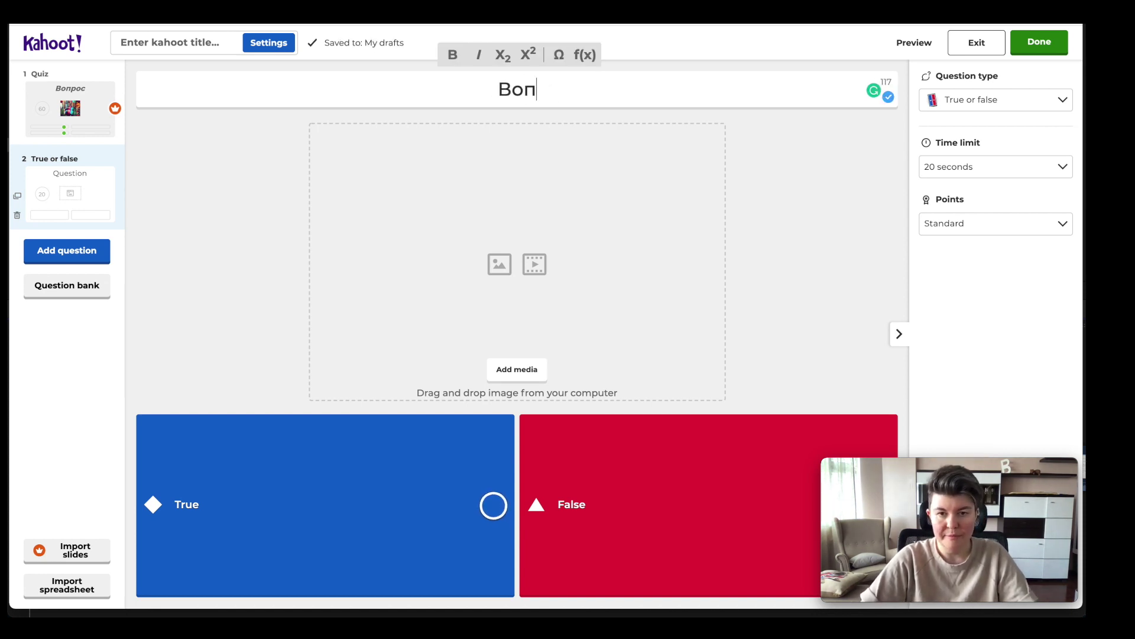
{"action": "type", "text": "рос 2"}
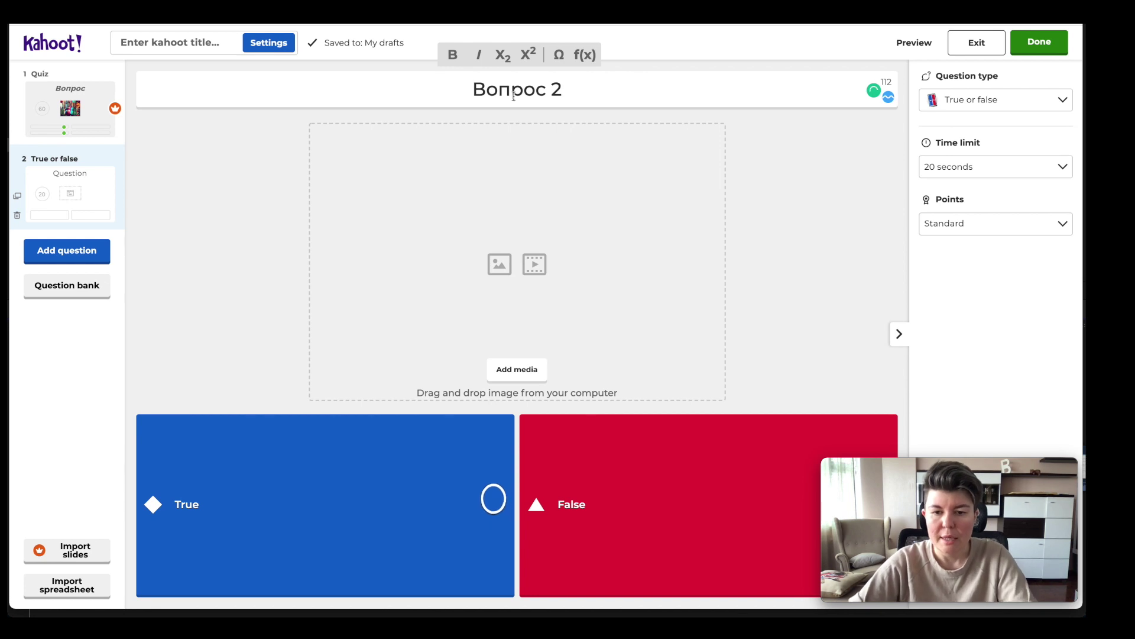
Step: Mark True as the correct answer and add the Most Popular library picture of baseball players to the question
{"action": "left_click", "coordinate": [494, 504]}
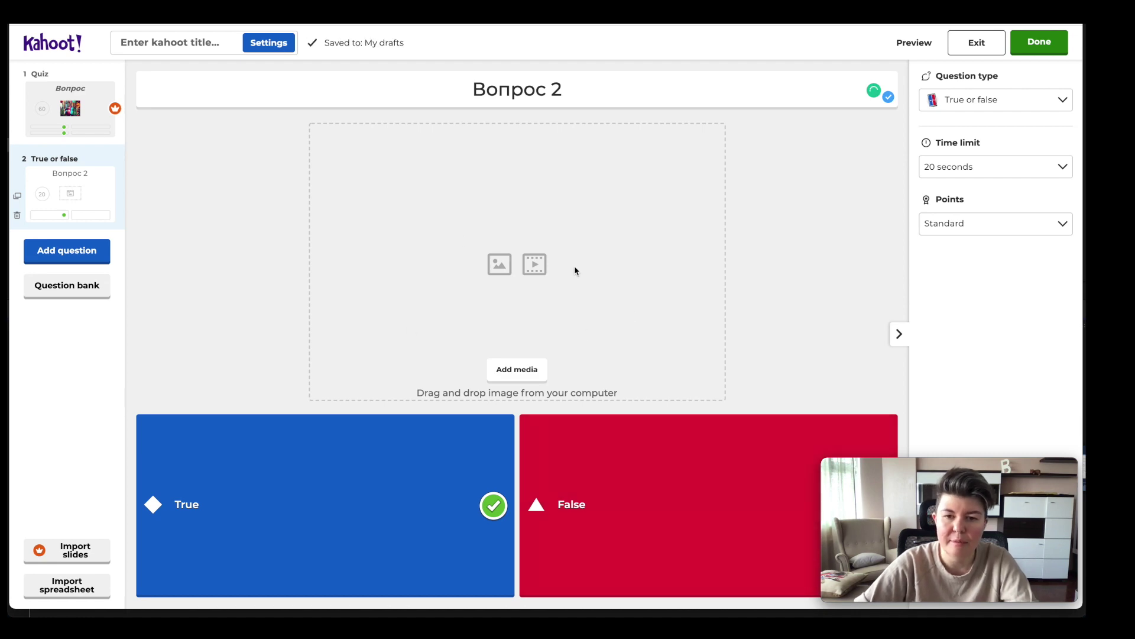
{"action": "left_click", "coordinate": [497, 371]}
{"action": "left_click", "coordinate": [524, 290]}
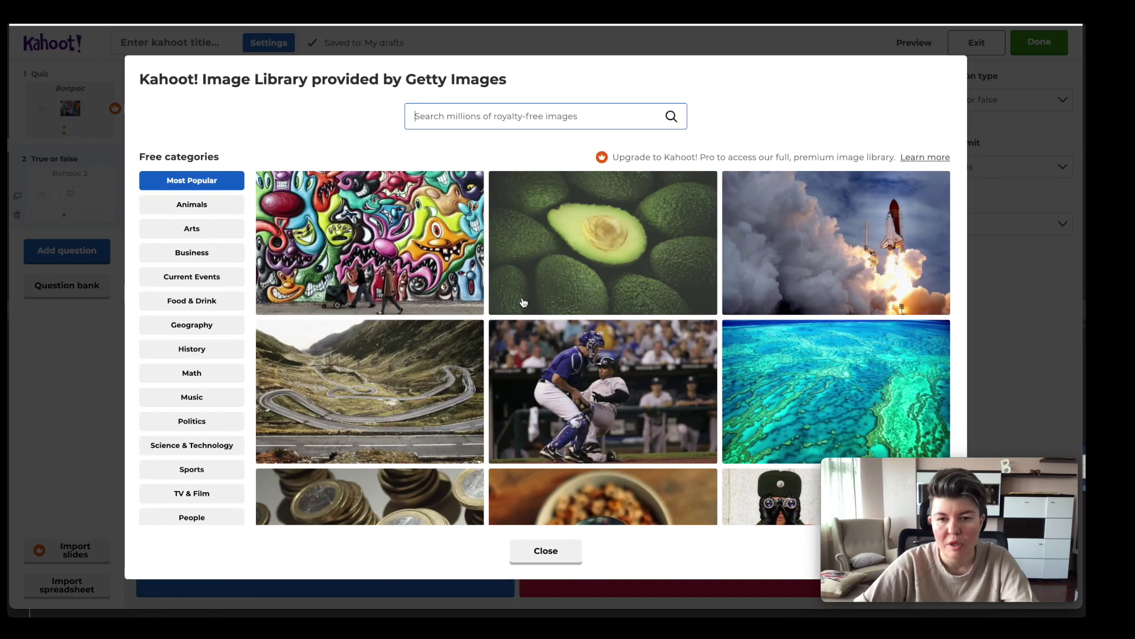
{"action": "left_click", "coordinate": [652, 374]}
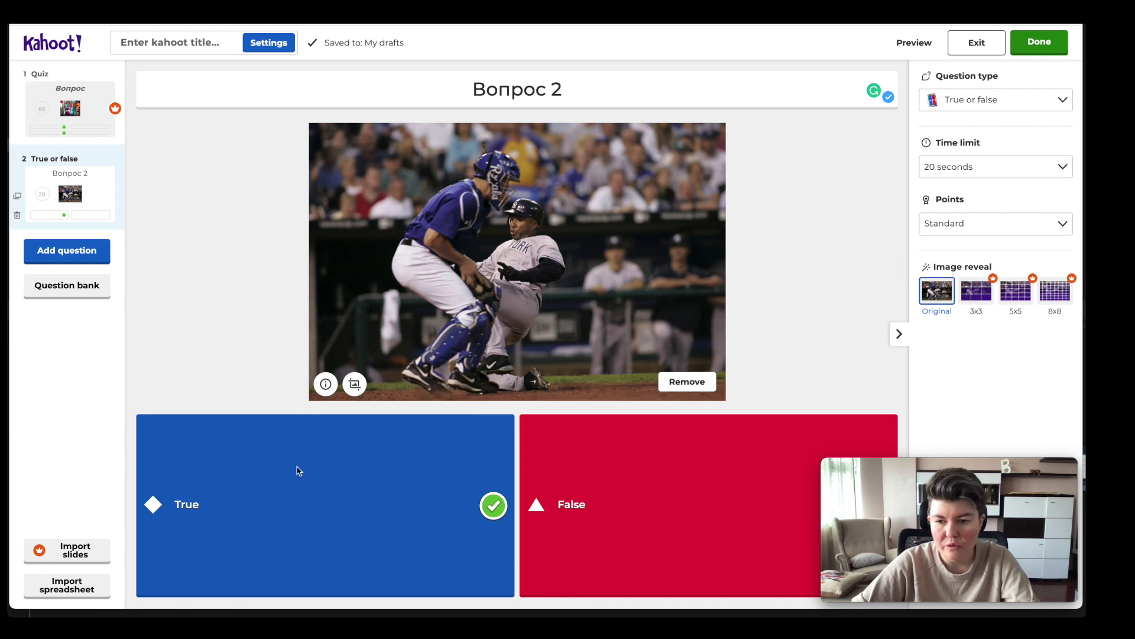
Step: Add a third question of type Quiz with "Правда" as the red triangle answer and "Ложь" as the blue diamond answer
{"action": "left_click", "coordinate": [89, 251]}
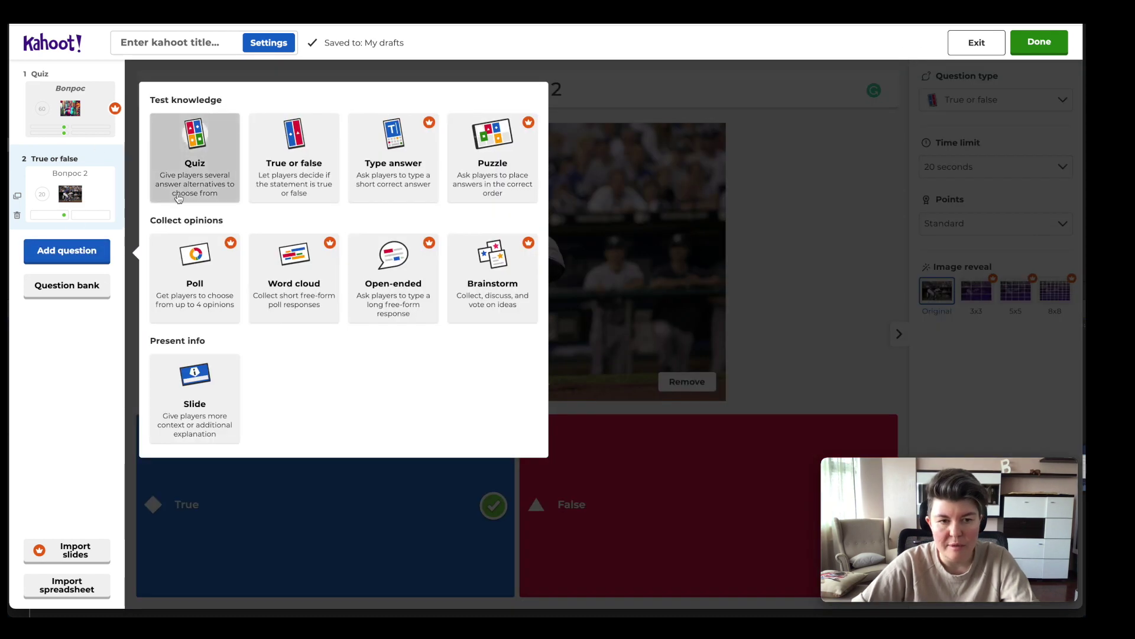
{"action": "left_click", "coordinate": [201, 173]}
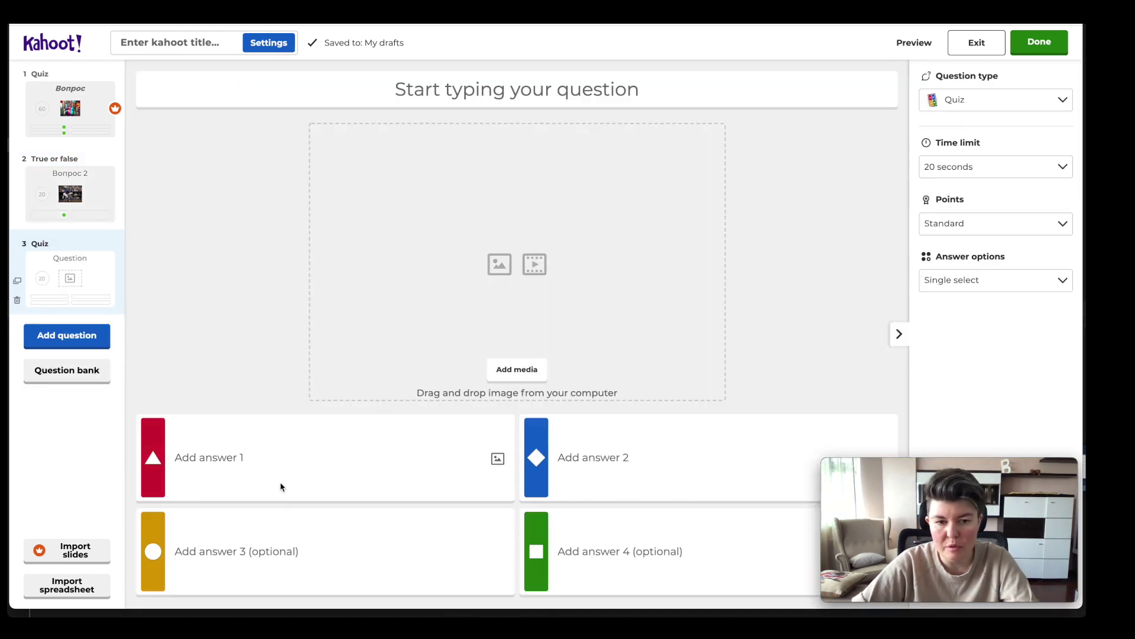
{"action": "left_click", "coordinate": [276, 459]}
{"action": "type", "text": "Правд"}
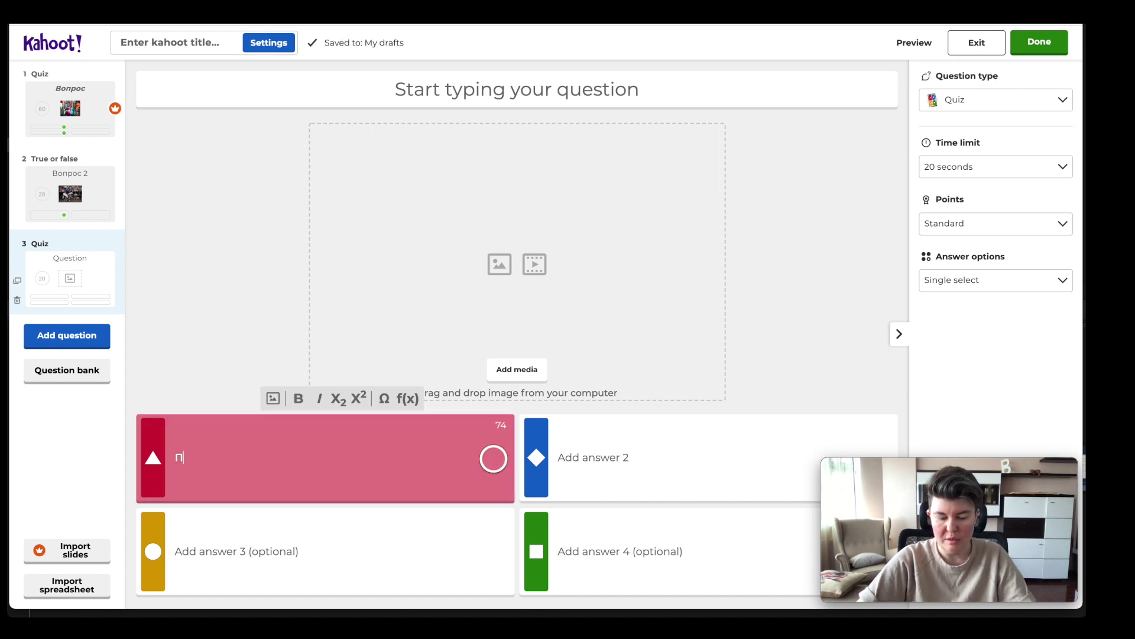
{"action": "type", "text": "а"}
{"action": "key", "text": "Tab"}
{"action": "key", "text": "Tab"}
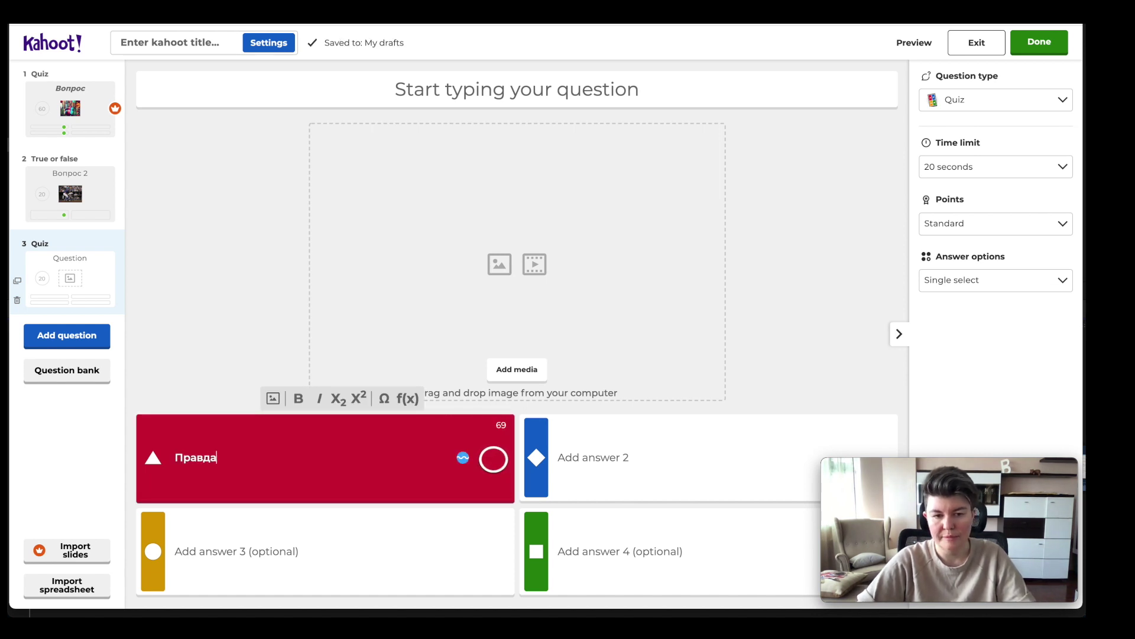
{"action": "type", "text": "Ложь"}
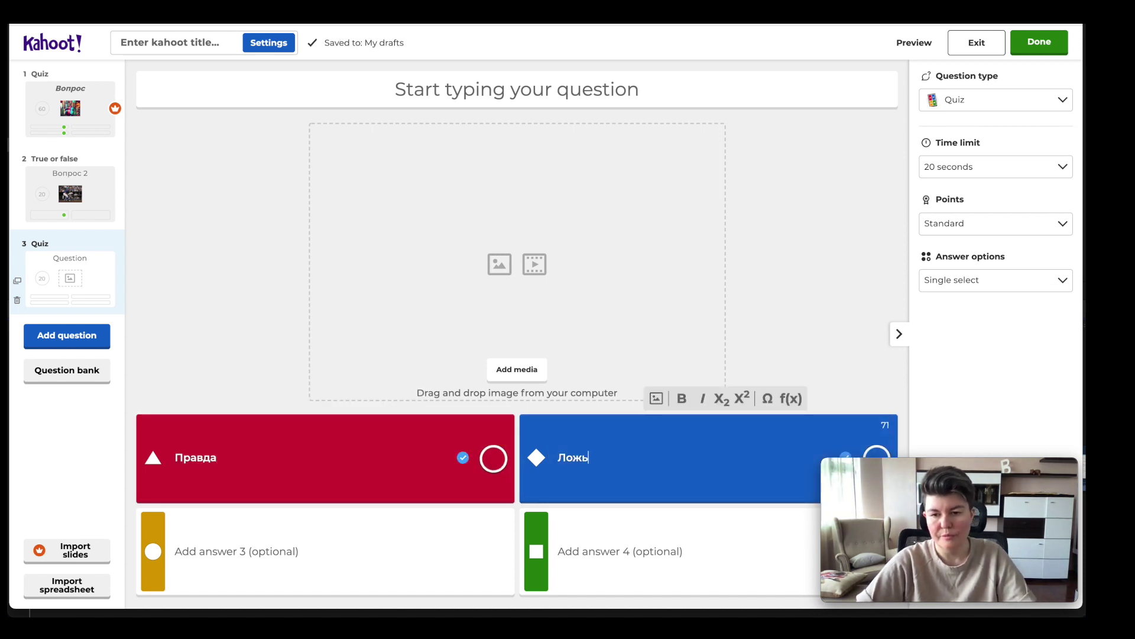
Step: Mark "Правда" as the correct answer and enter "Вопрос 3" as the question text
{"action": "left_click", "coordinate": [493, 458]}
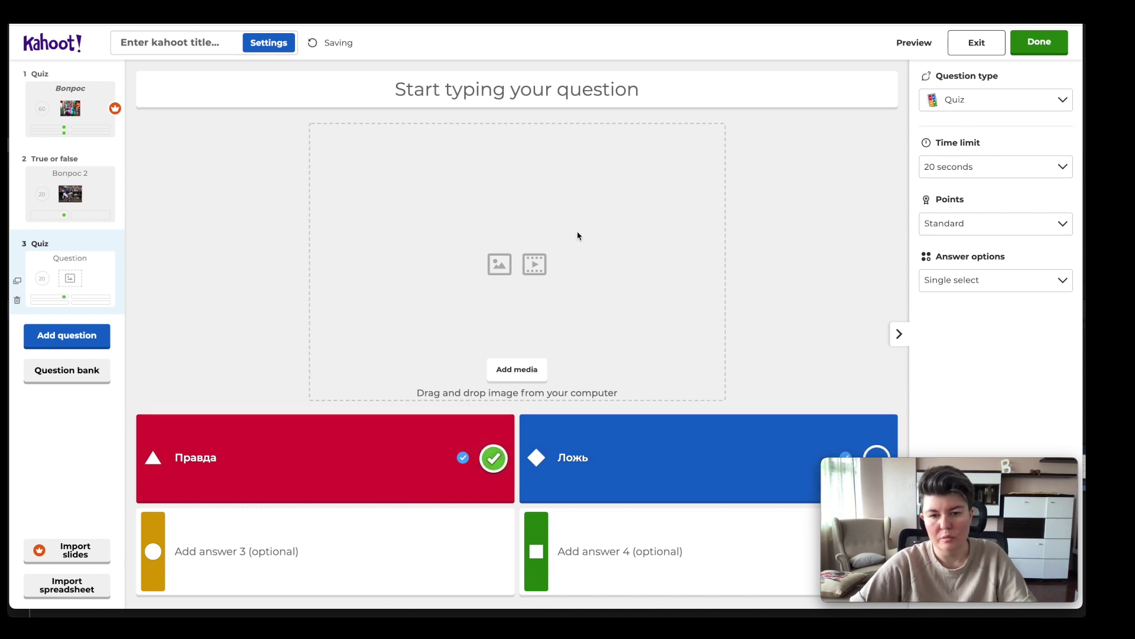
{"action": "left_click", "coordinate": [567, 88]}
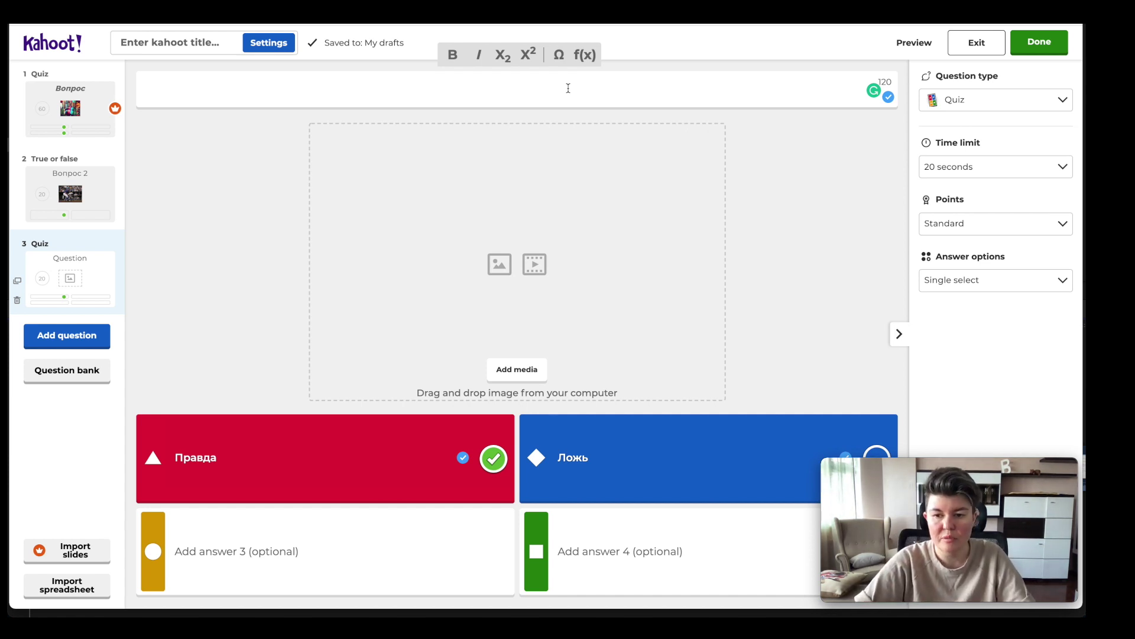
{"action": "type", "text": "Вопрсо"}
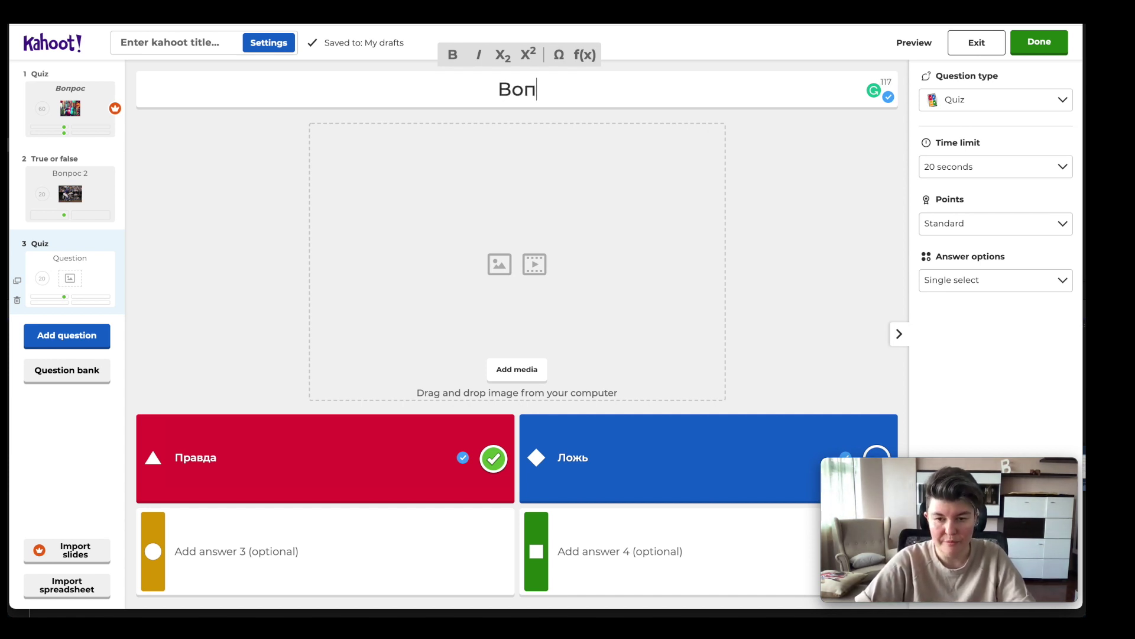
{"action": "key", "text": "BackSpace"}
{"action": "key", "text": "BackSpace"}
{"action": "key", "text": "BackSpace"}
{"action": "type", "text": "ос 3"}
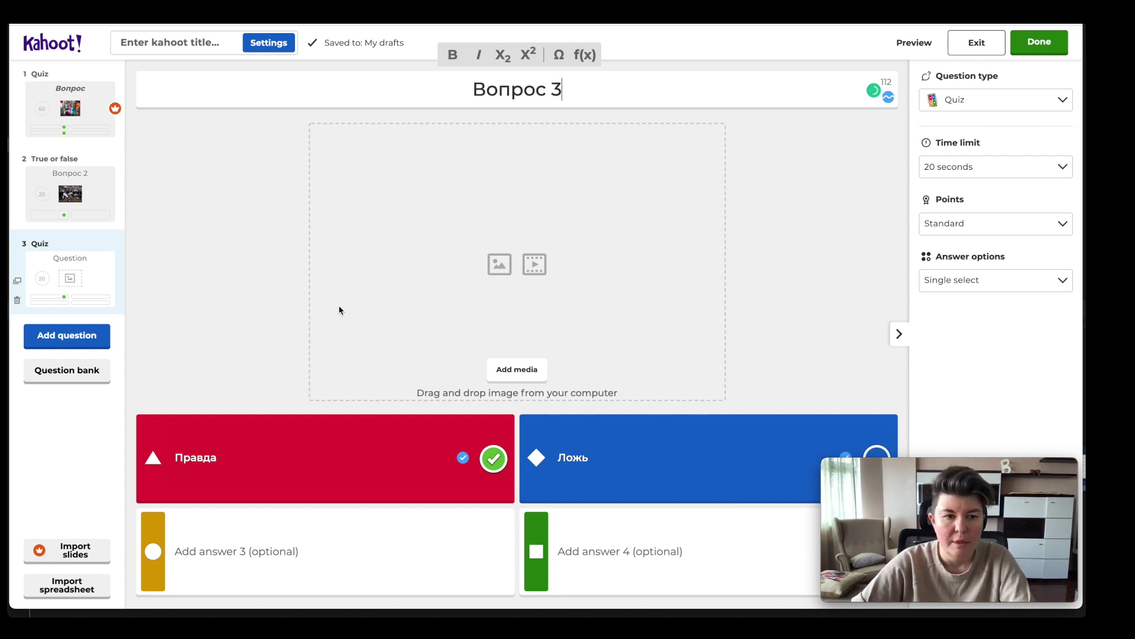
Step: Add a fourth question of type Type answer with the question text "Яблоко"
{"action": "left_click", "coordinate": [84, 346]}
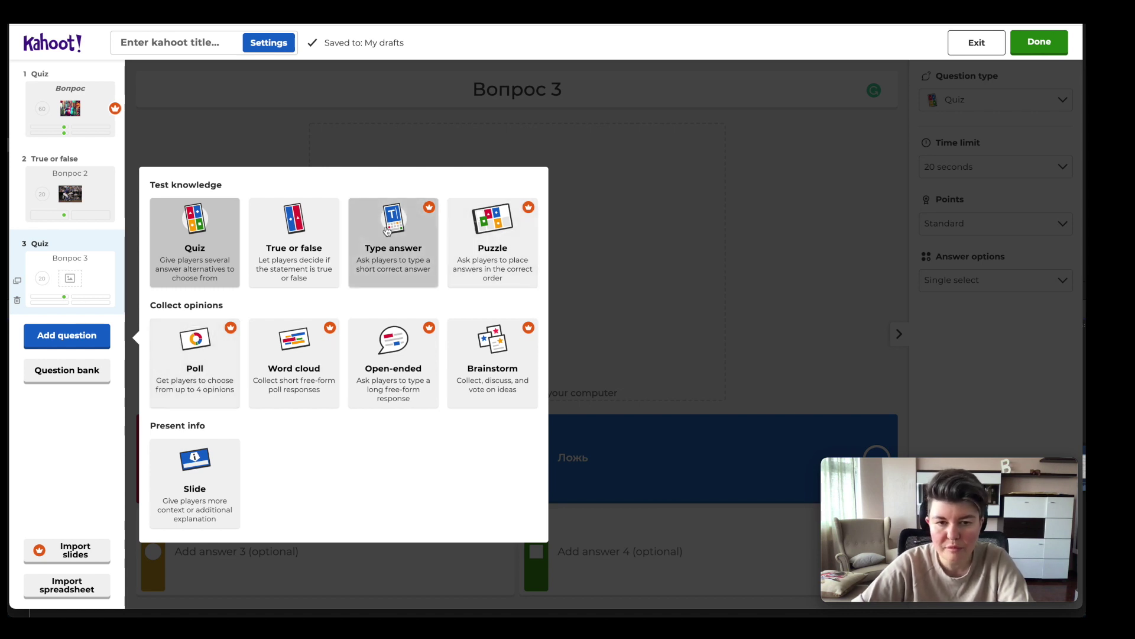
{"action": "left_click", "coordinate": [383, 240]}
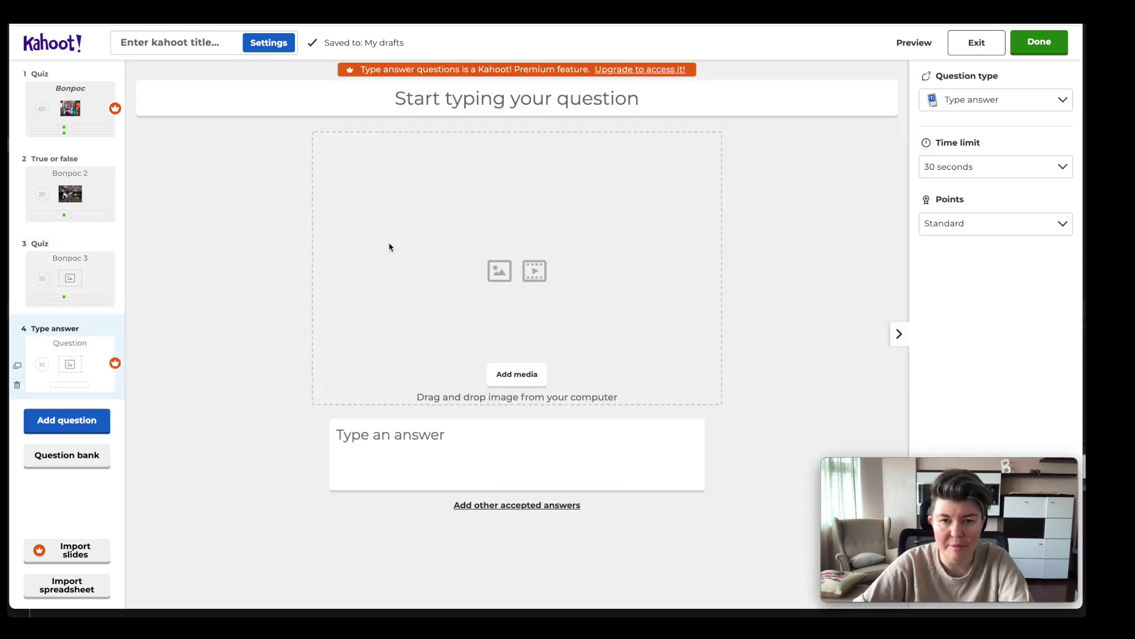
{"action": "left_click", "coordinate": [526, 101]}
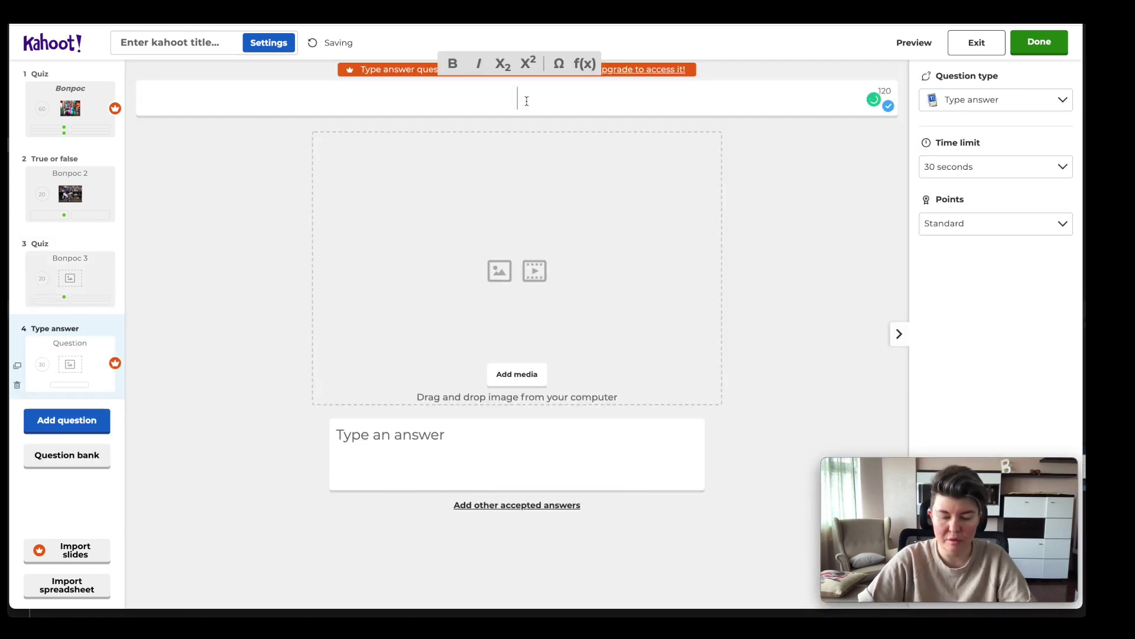
{"action": "type", "text": "Вопрсо"}
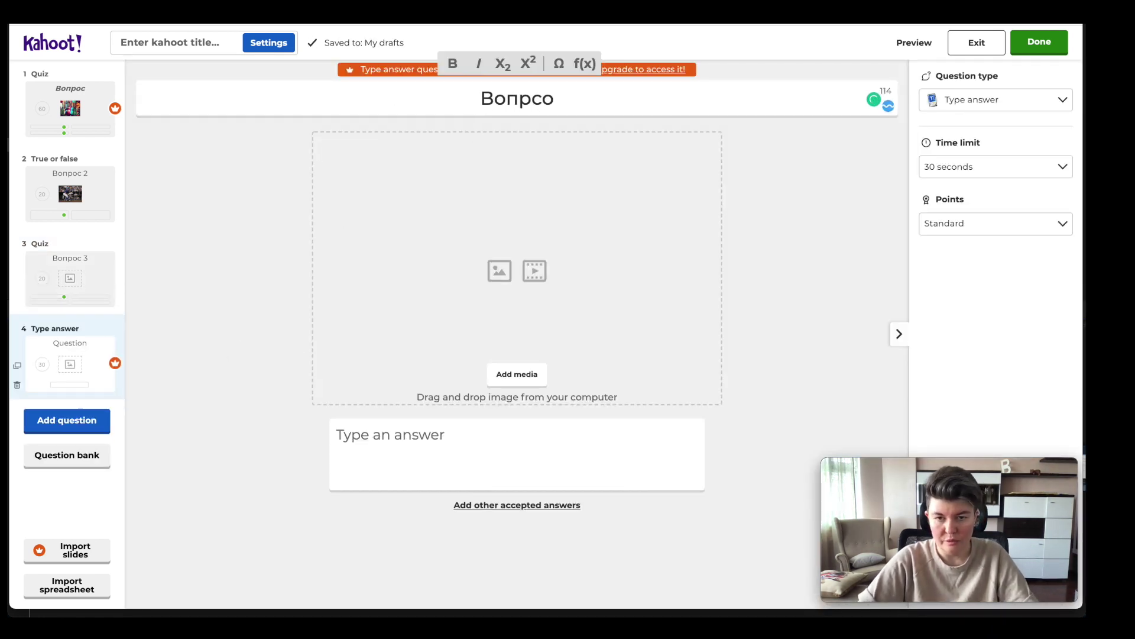
{"action": "key", "text": "BackSpace"}
{"action": "key", "text": "BackSpace"}
{"action": "type", "text": "ос 5"}
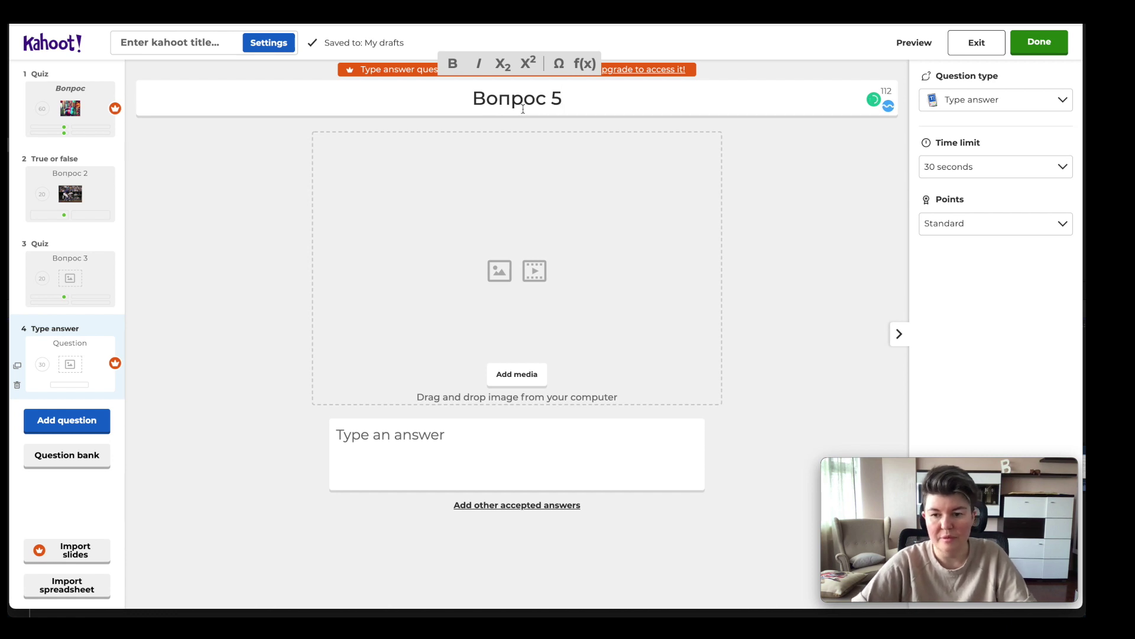
{"action": "key", "text": "ctrl+a"}
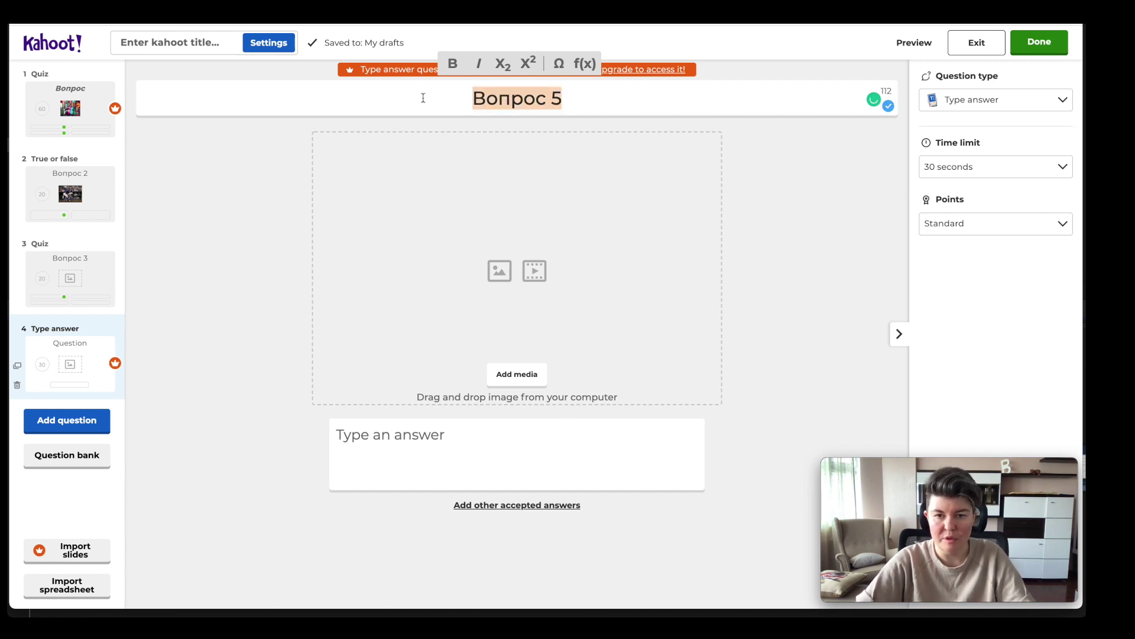
{"action": "type", "text": "Яблоко"}
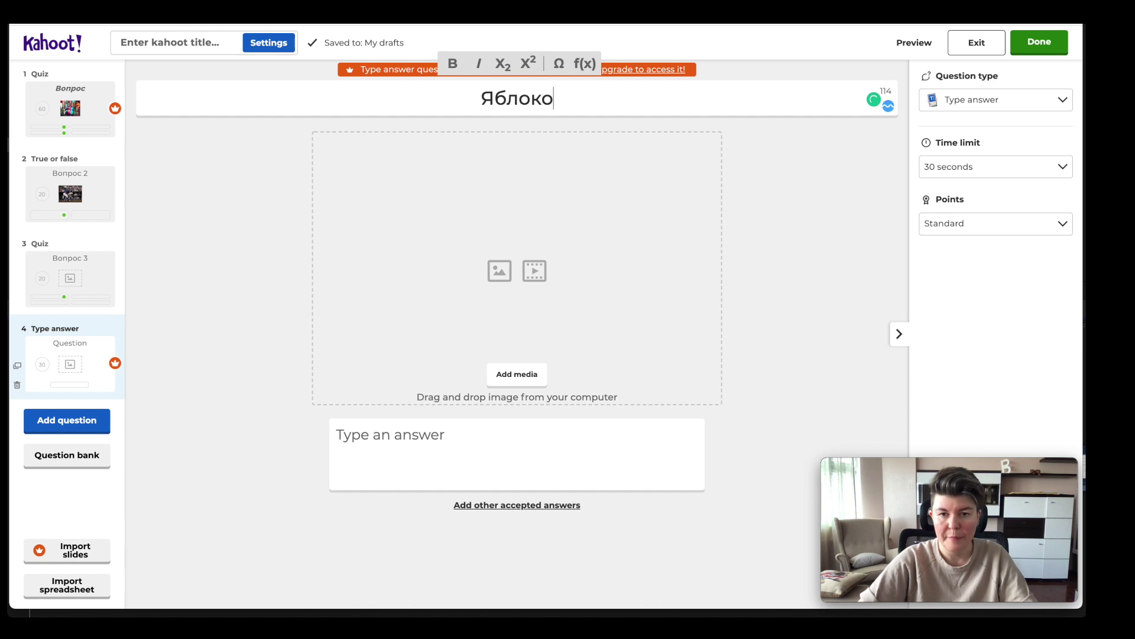
Step: Enter "apple" as the accepted answer and dismiss the text replacement suggestion
{"action": "left_click", "coordinate": [431, 434]}
{"action": "type", "text": "apll"}
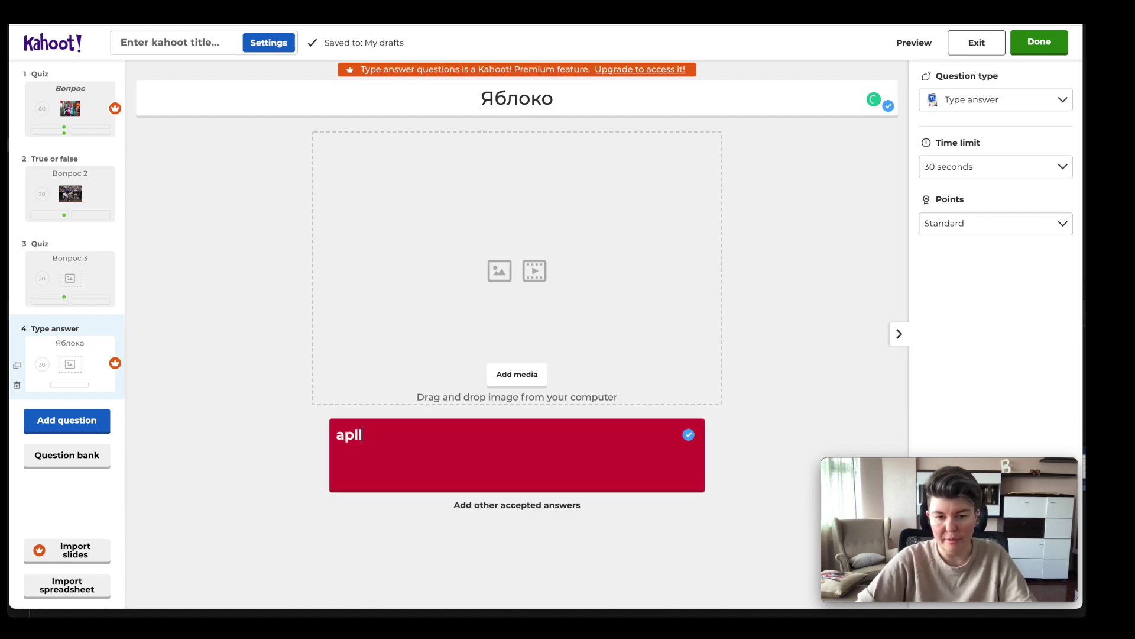
{"action": "key", "text": "BackSpace"}
{"action": "type", "text": "ple"}
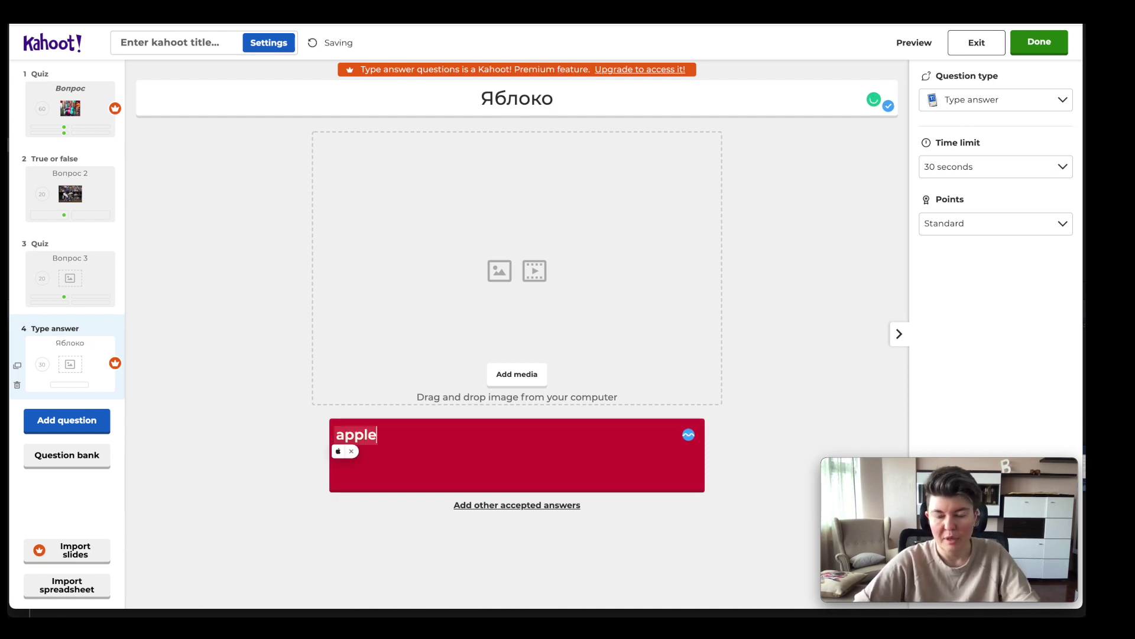
{"action": "left_click", "coordinate": [352, 452]}
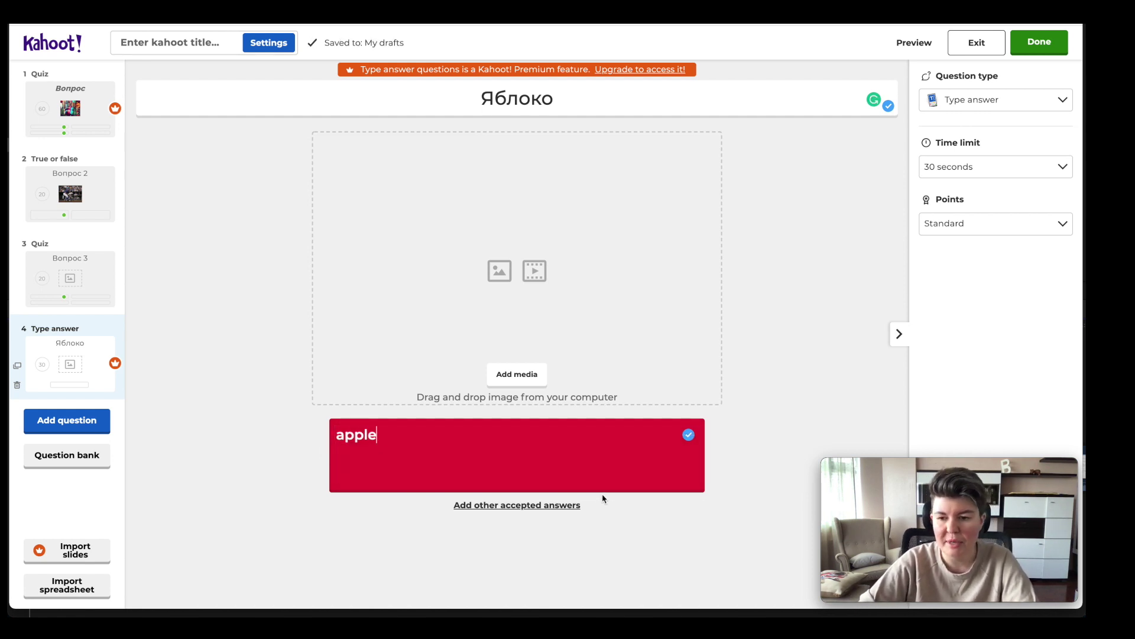
Step: Open the image library for the question's media and look through the Food & Drink category for an apple picture
{"action": "left_click", "coordinate": [525, 380]}
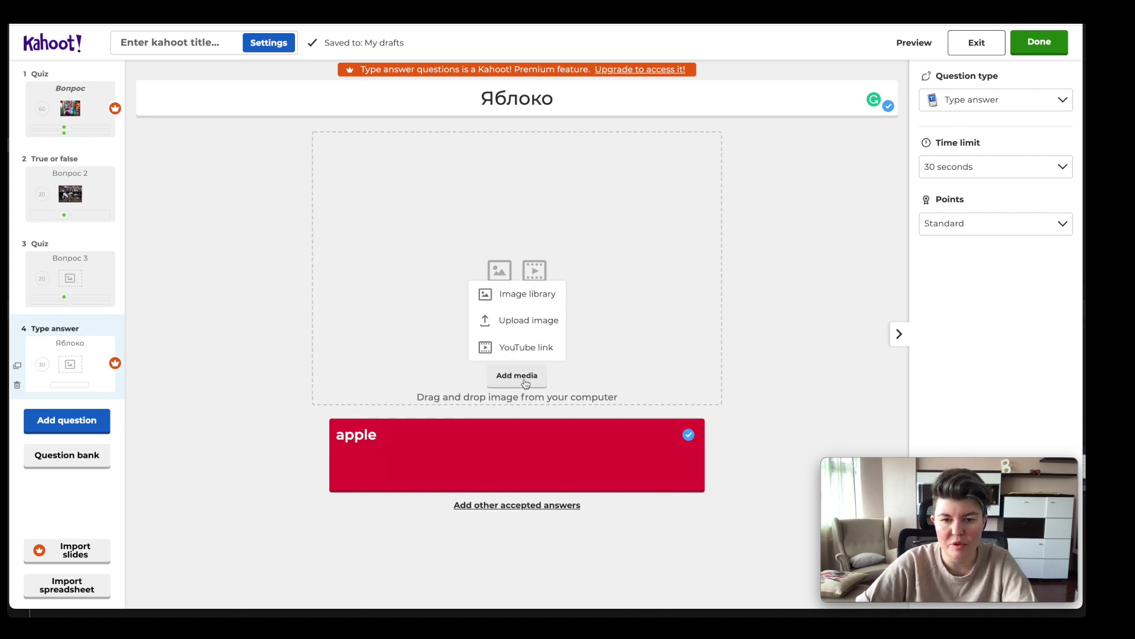
{"action": "left_click", "coordinate": [521, 294]}
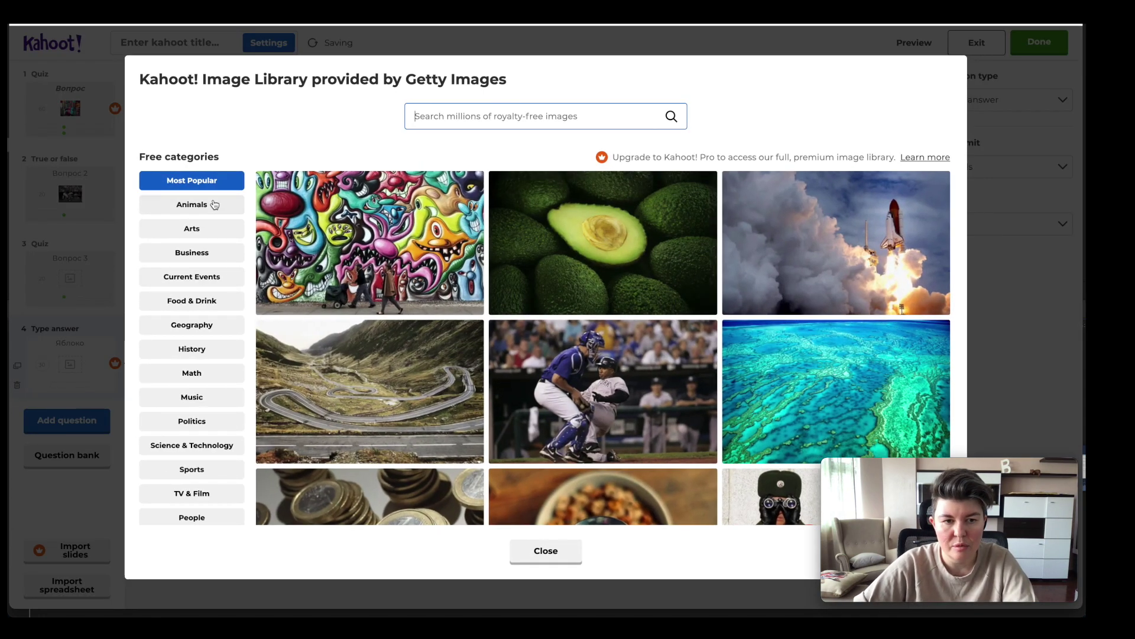
{"action": "left_click", "coordinate": [208, 302]}
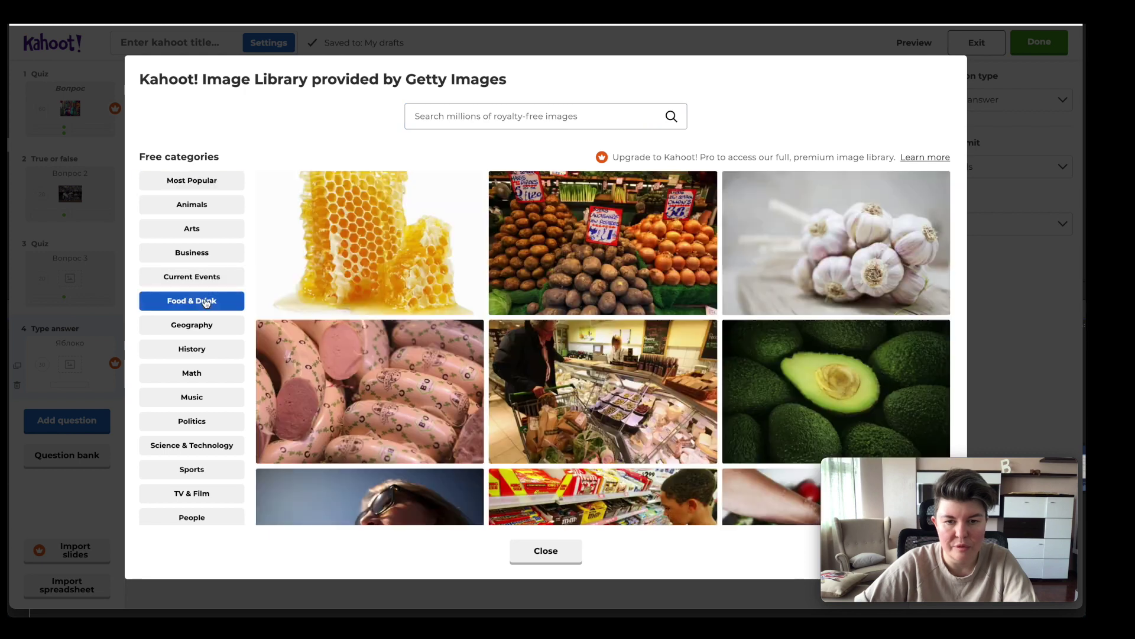
{"action": "scroll", "coordinate": [583, 309], "scroll_direction": "down", "scroll_amount": 4}
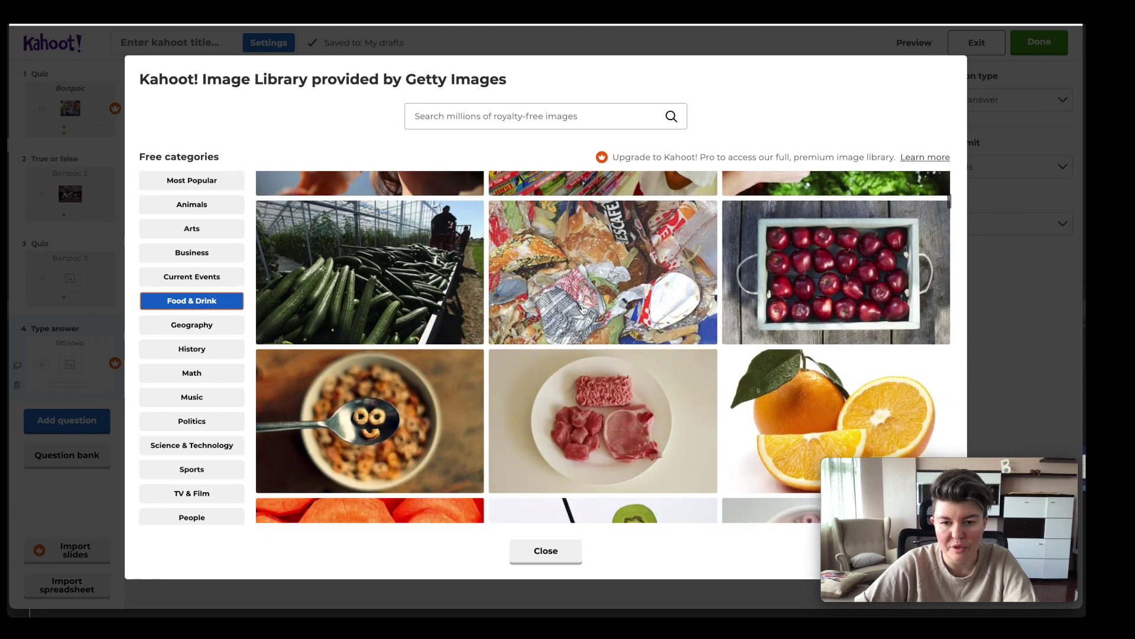
{"action": "scroll", "coordinate": [583, 308], "scroll_direction": "down", "scroll_amount": 10}
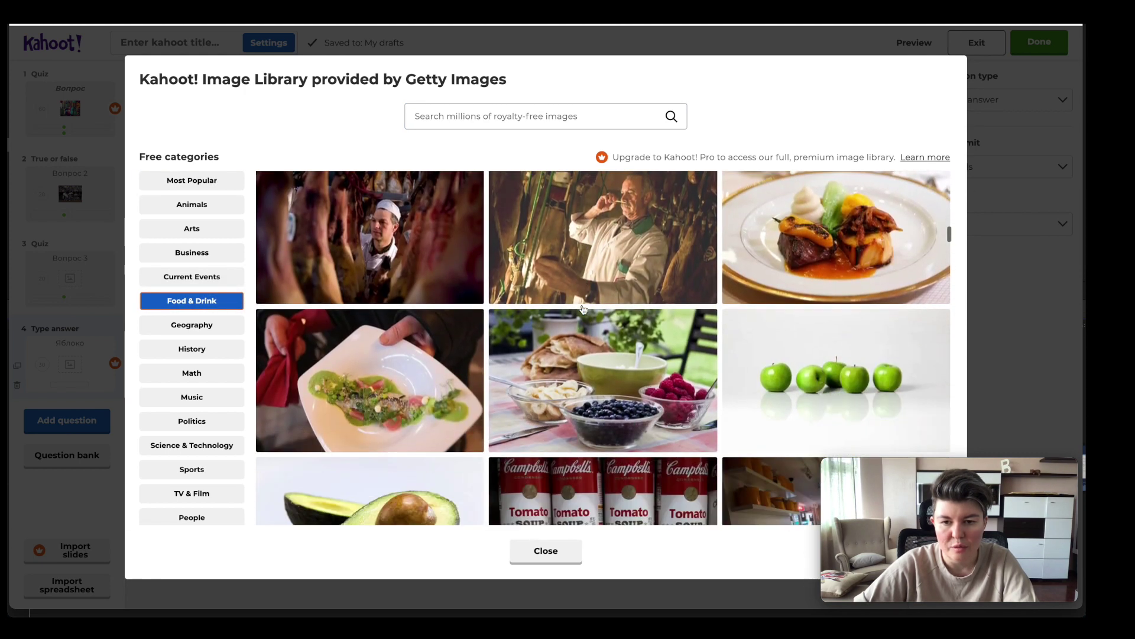
{"action": "scroll", "coordinate": [583, 309], "scroll_direction": "down", "scroll_amount": 10}
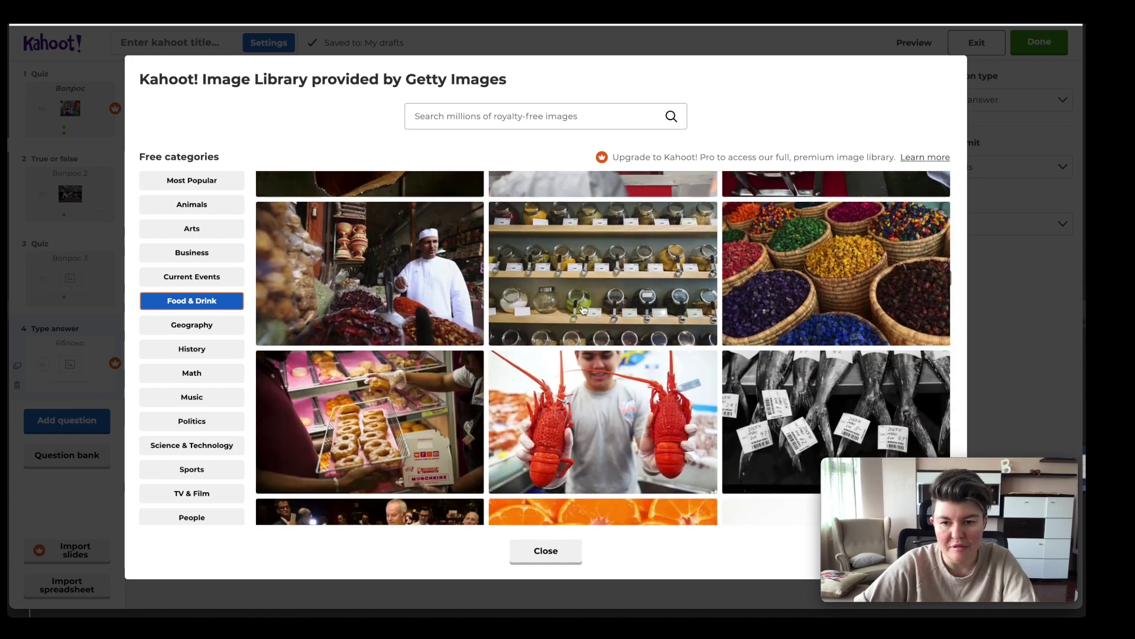
{"action": "scroll", "coordinate": [583, 310], "scroll_direction": "down", "scroll_amount": 10}
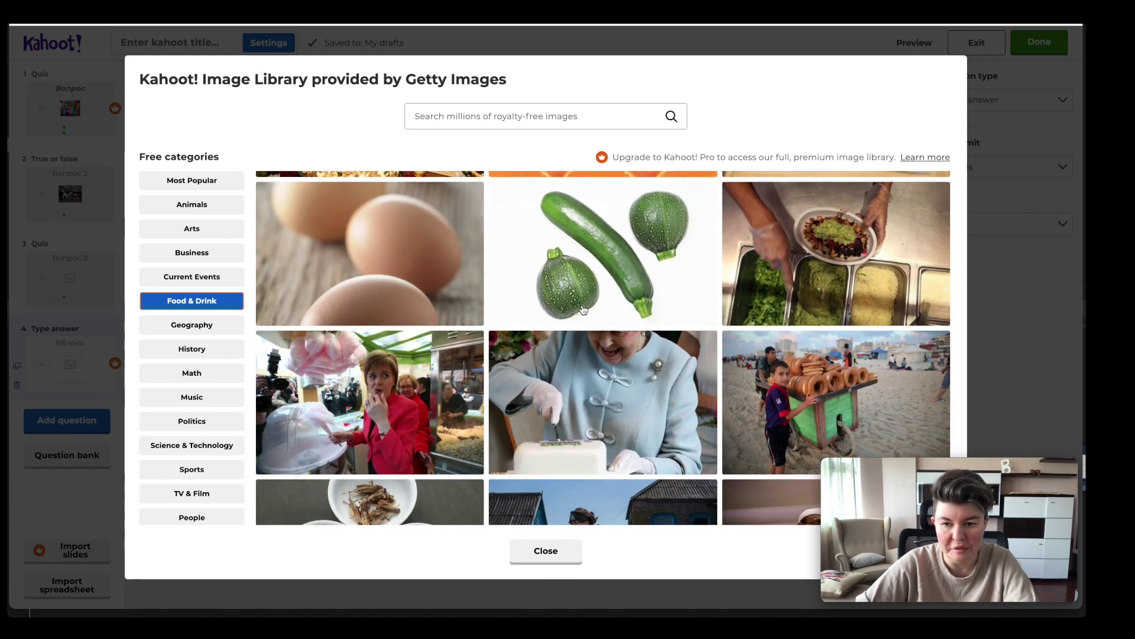
{"action": "scroll", "coordinate": [583, 308], "scroll_direction": "down", "scroll_amount": 3}
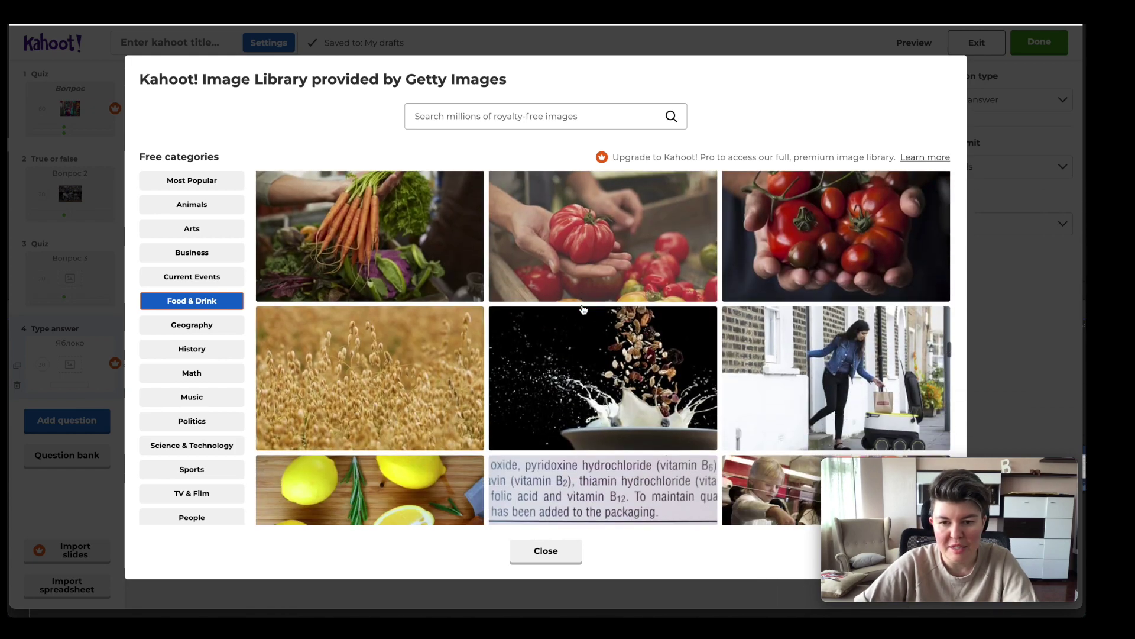
Step: Search the image library for "apple"
{"action": "left_click", "coordinate": [542, 118]}
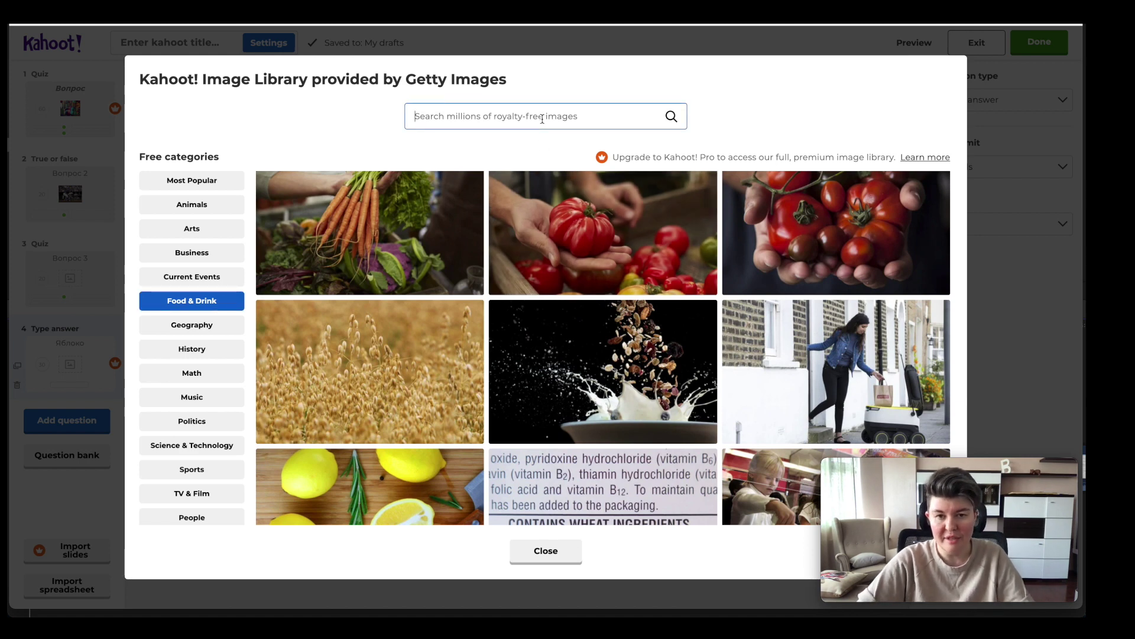
{"action": "type", "text": "z"}
{"action": "key", "text": "BackSpace"}
{"action": "type", "text": "apple"}
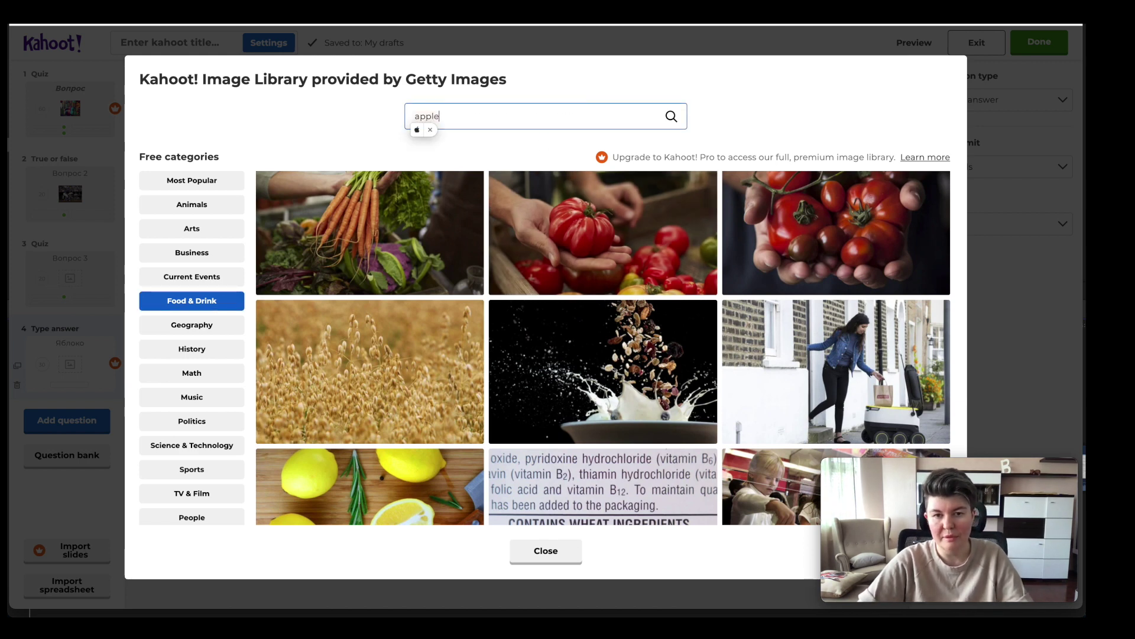
{"action": "key", "text": "Return"}
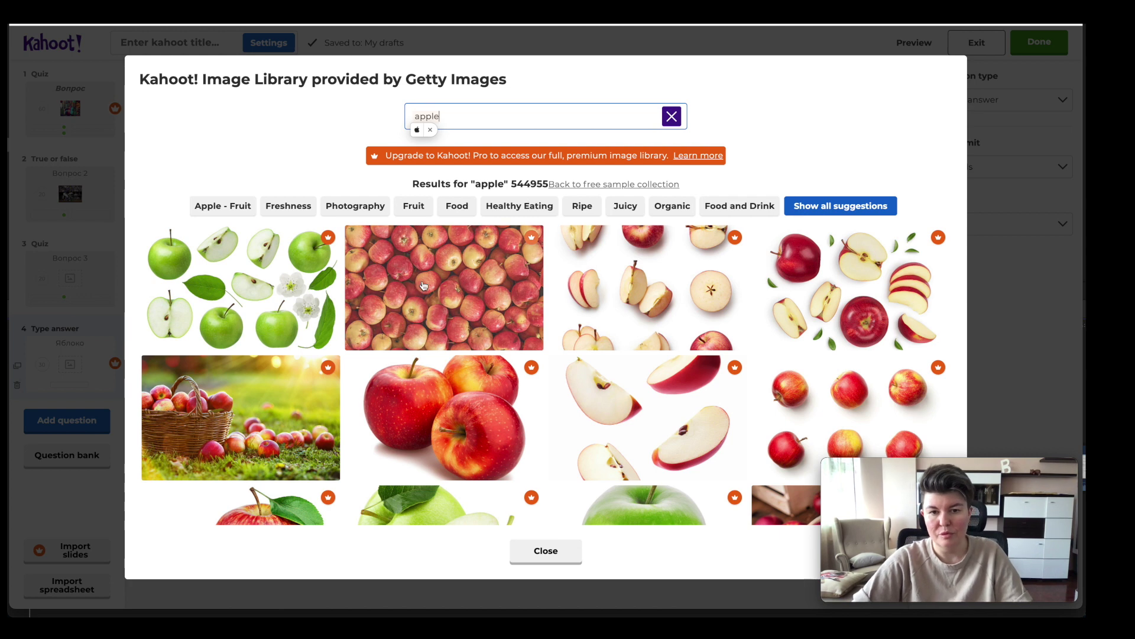
Step: Search the image library for "яблоко", look through the pictures and close the library without choosing one
{"action": "triple_click", "coordinate": [401, 119]}
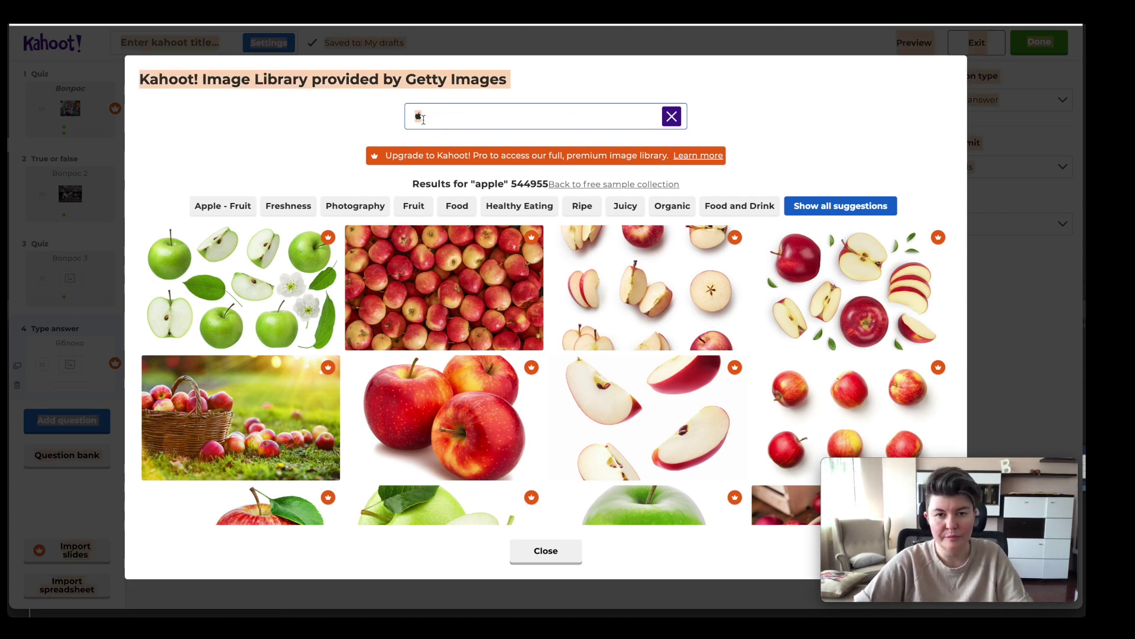
{"action": "left_click", "coordinate": [454, 118]}
{"action": "key", "text": "BackSpace"}
{"action": "type", "text": "яб"}
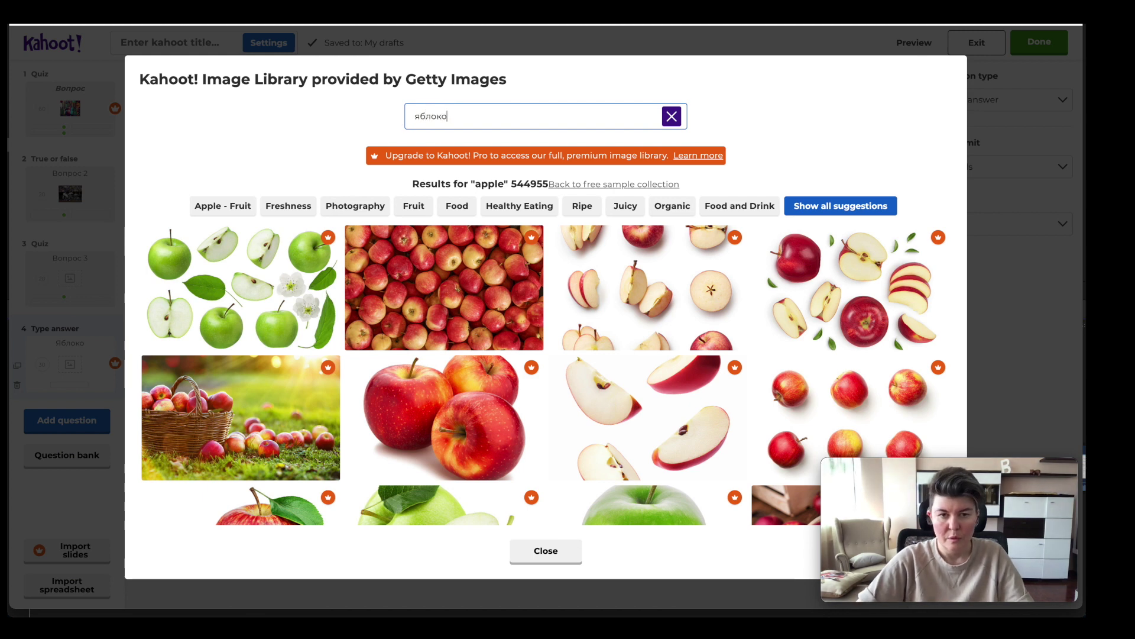
{"action": "type", "text": "локо"}
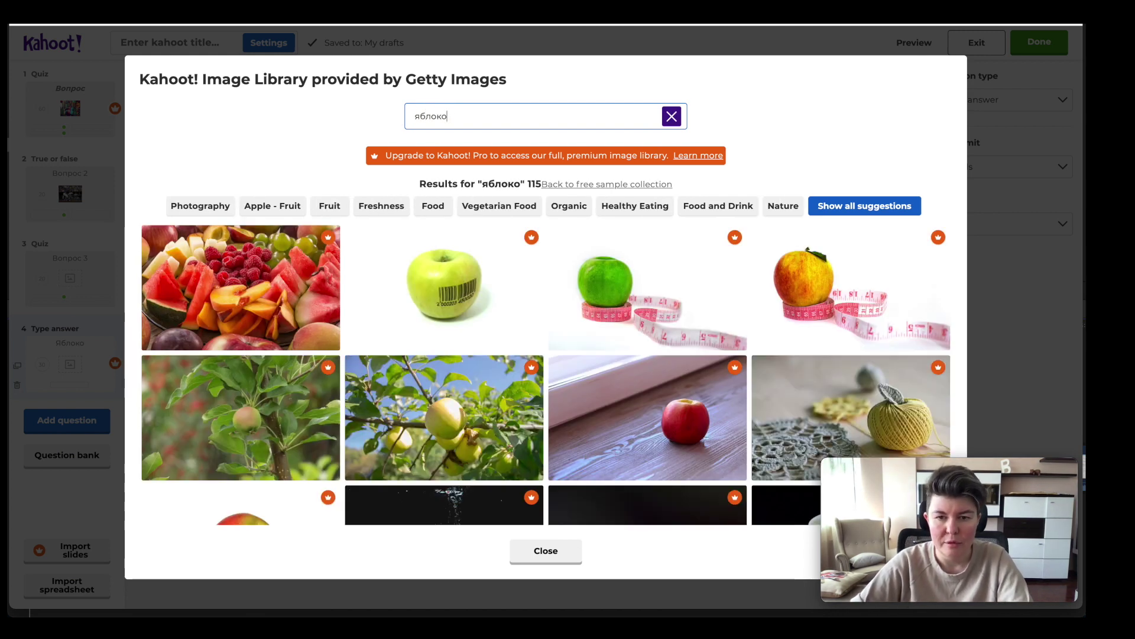
{"action": "scroll", "coordinate": [455, 343], "scroll_direction": "down", "scroll_amount": 7}
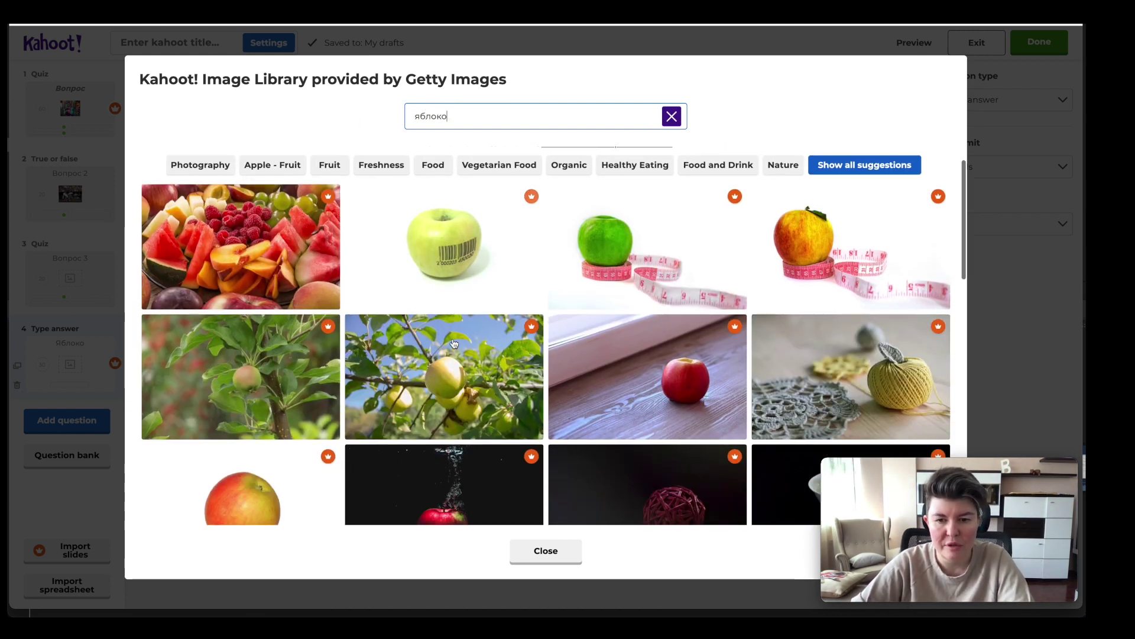
{"action": "scroll", "coordinate": [558, 416], "scroll_direction": "down", "scroll_amount": 5}
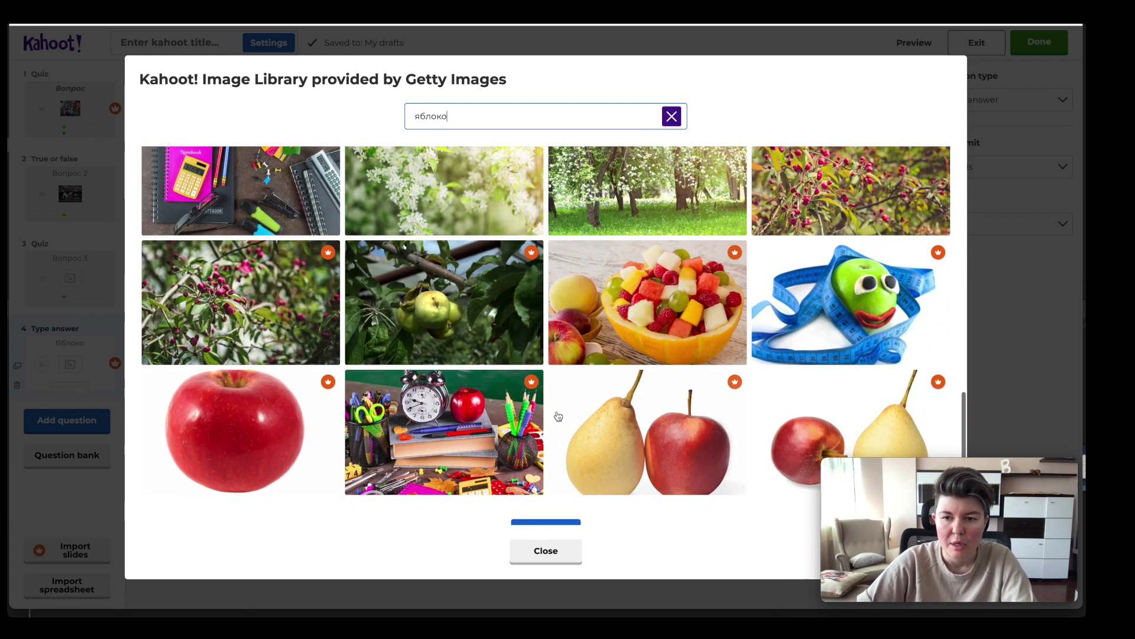
{"action": "left_click", "coordinate": [564, 556]}
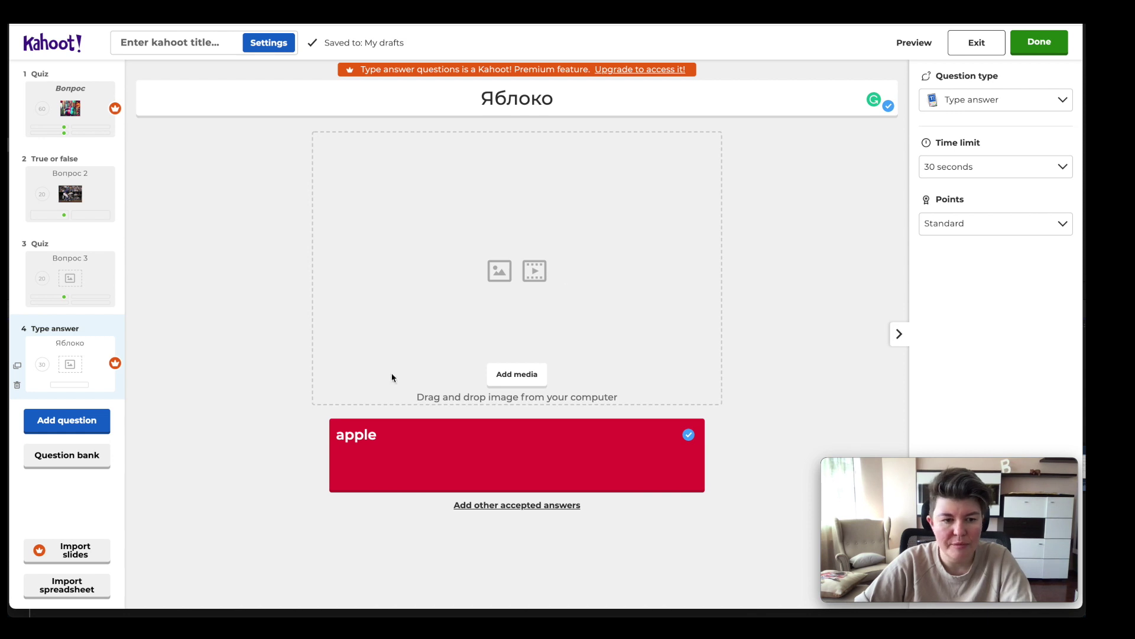
Step: Add a Puzzle question with the question text "Поставь фрукты в алфавитном порядке"
{"action": "left_click", "coordinate": [66, 420]}
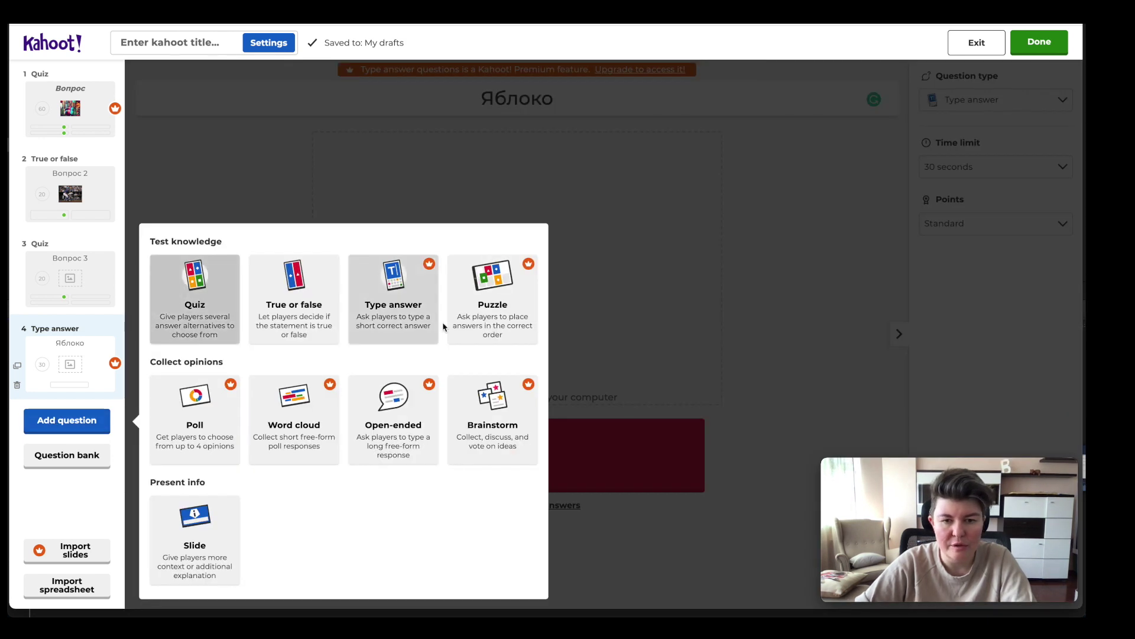
{"action": "left_click", "coordinate": [504, 314]}
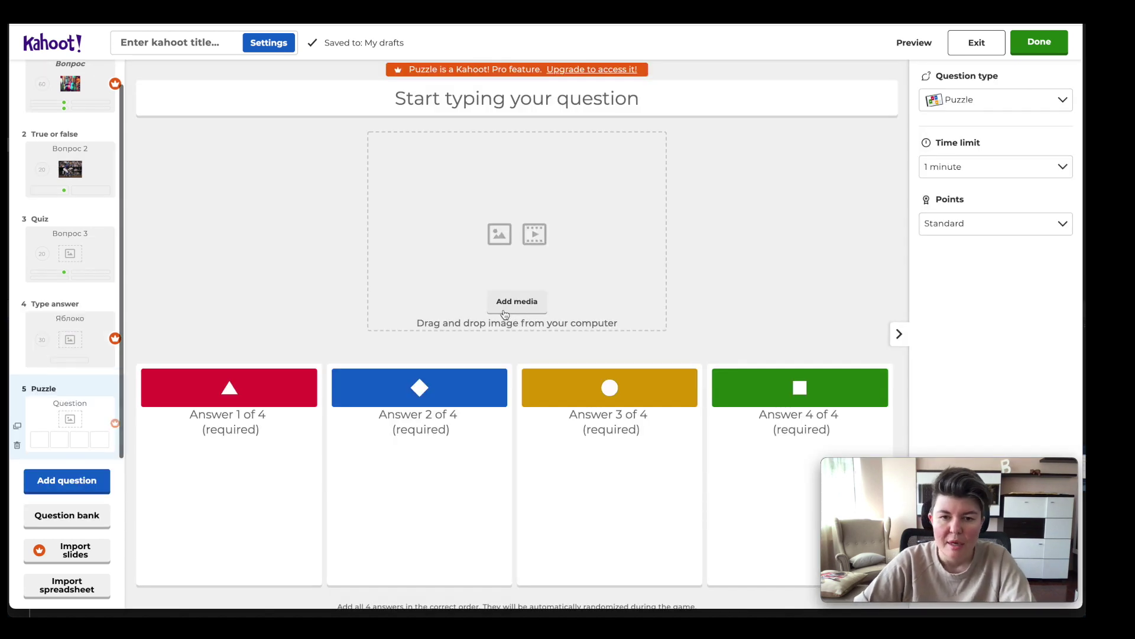
{"action": "left_click", "coordinate": [538, 102]}
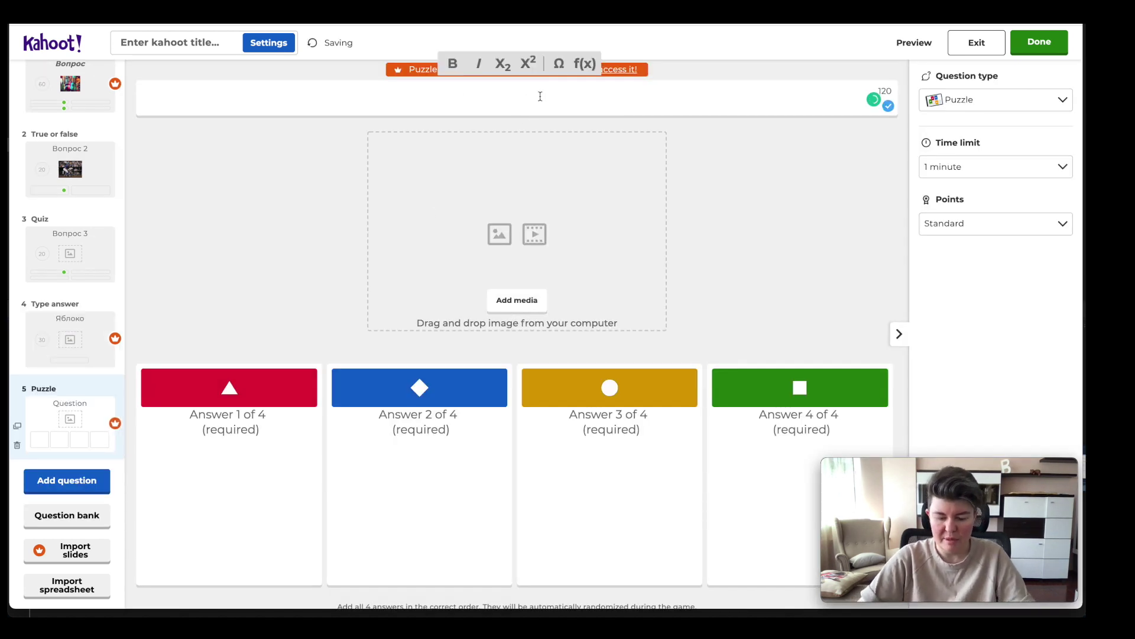
{"action": "type", "text": "П"}
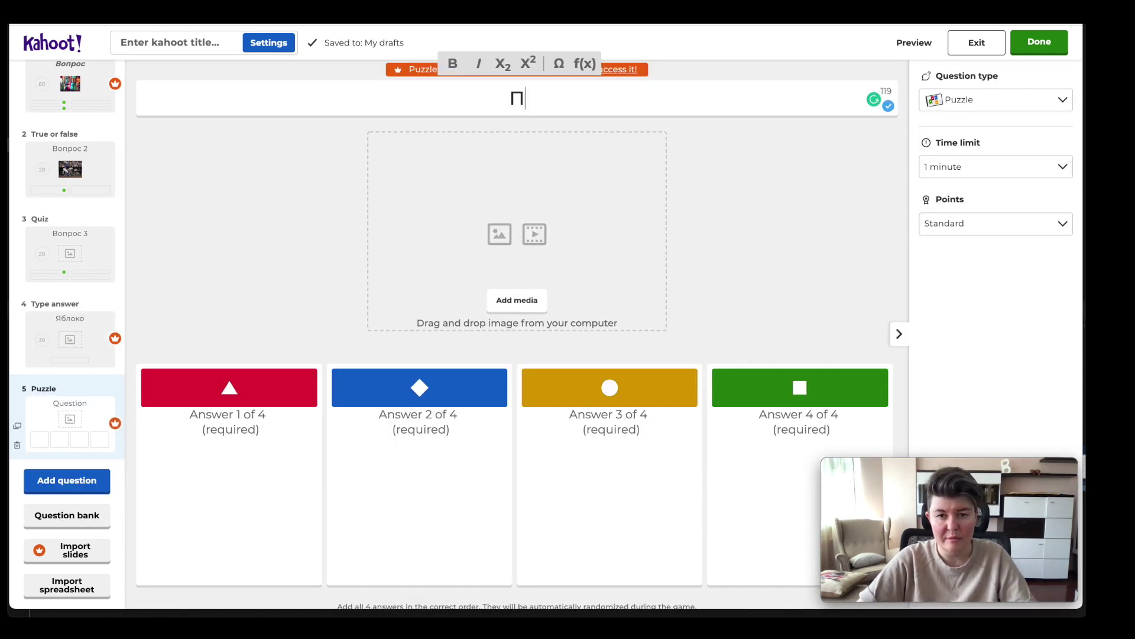
{"action": "type", "text": "оставь фру"}
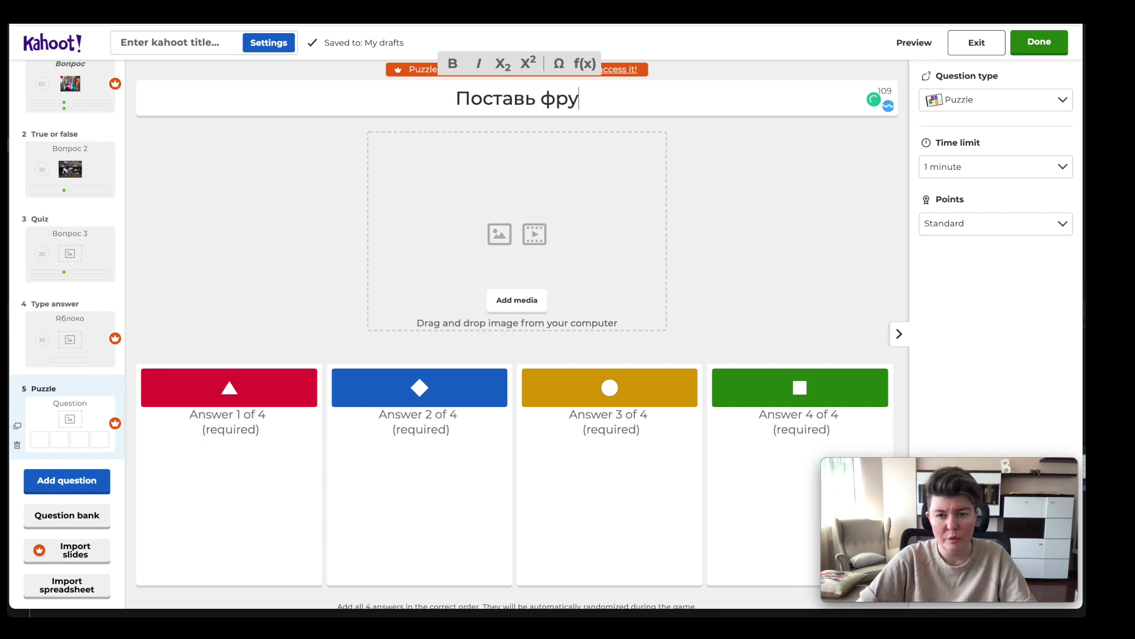
{"action": "type", "text": "кты в "}
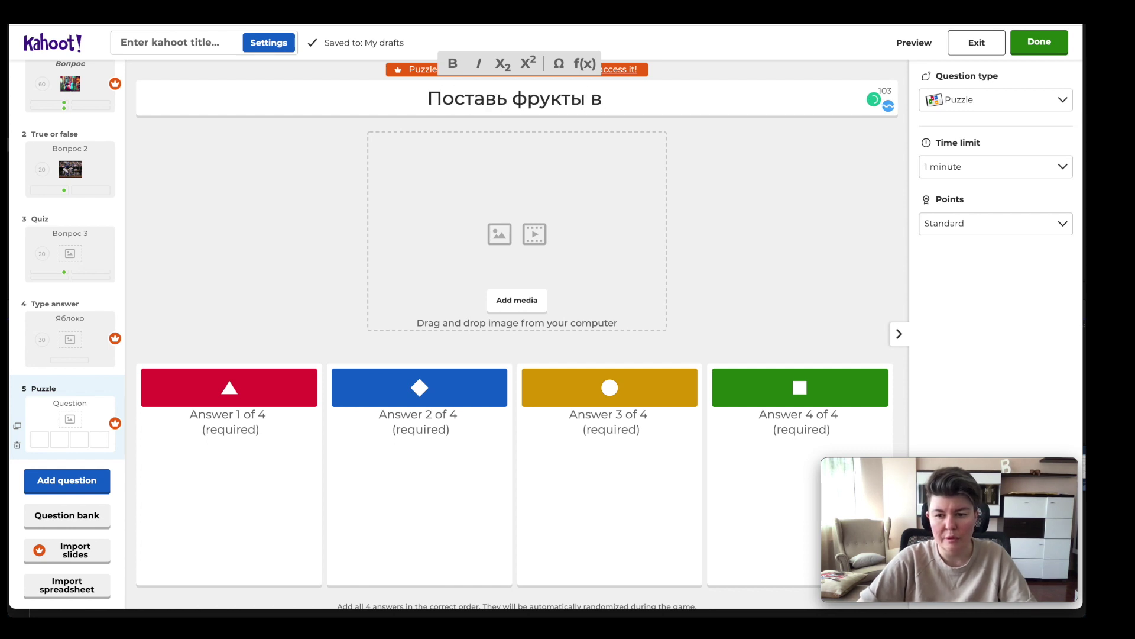
{"action": "type", "text": "алфав"}
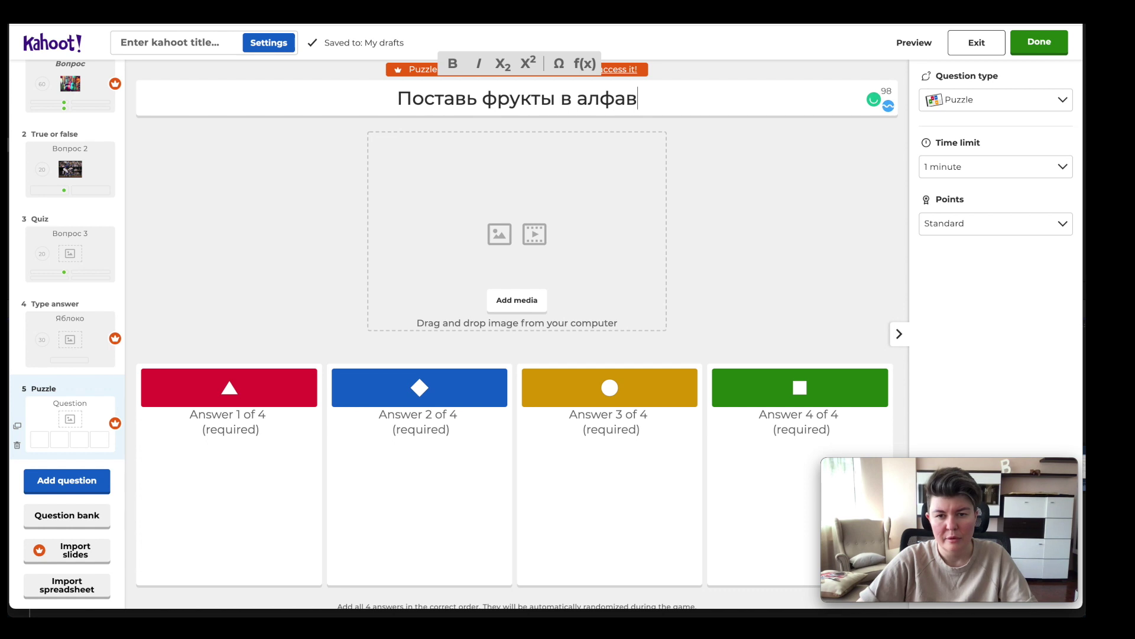
{"action": "type", "text": "итном пор"}
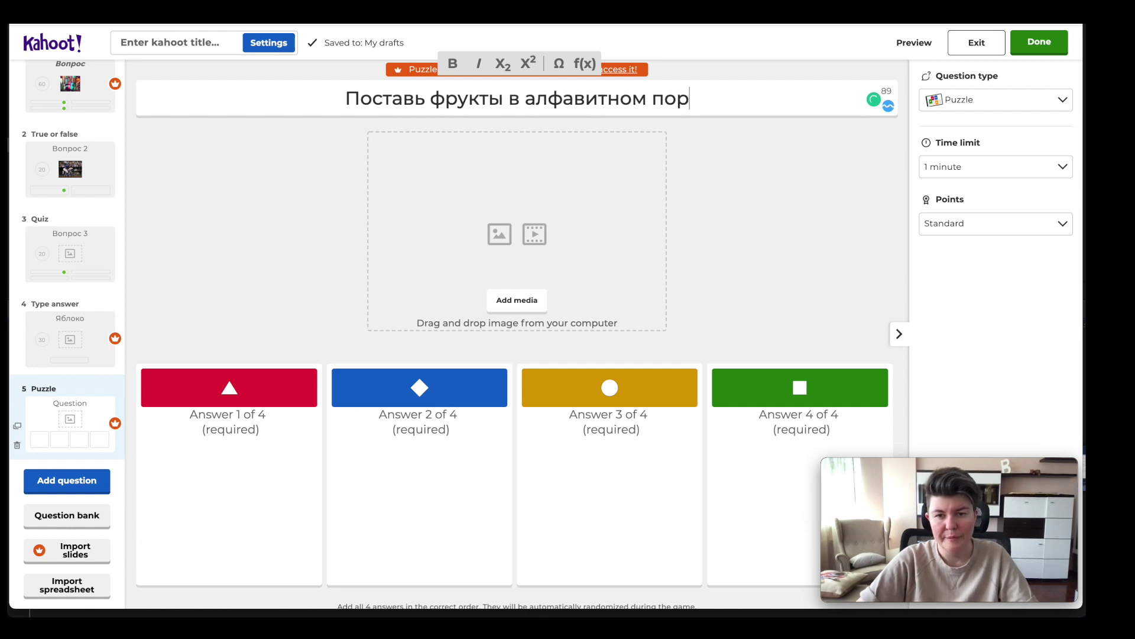
{"action": "type", "text": "ядке"}
Step: Enter "абрикос" and "виноград" as the first and second answers of the puzzle
{"action": "scroll", "coordinate": [237, 409], "scroll_direction": "down", "scroll_amount": 1}
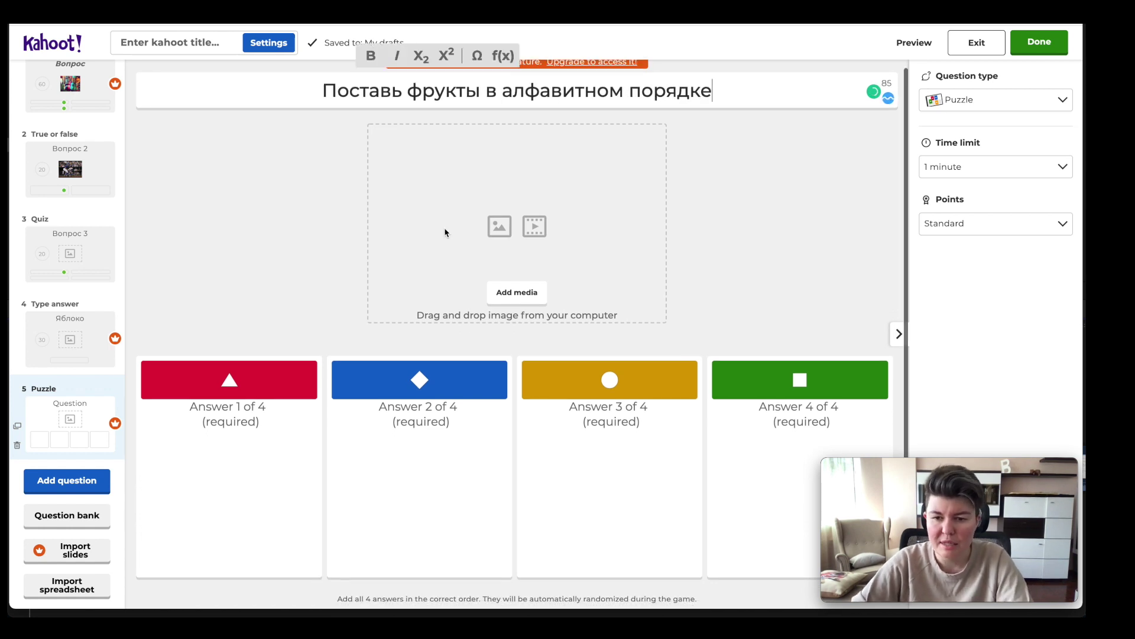
{"action": "left_click", "coordinate": [237, 408]}
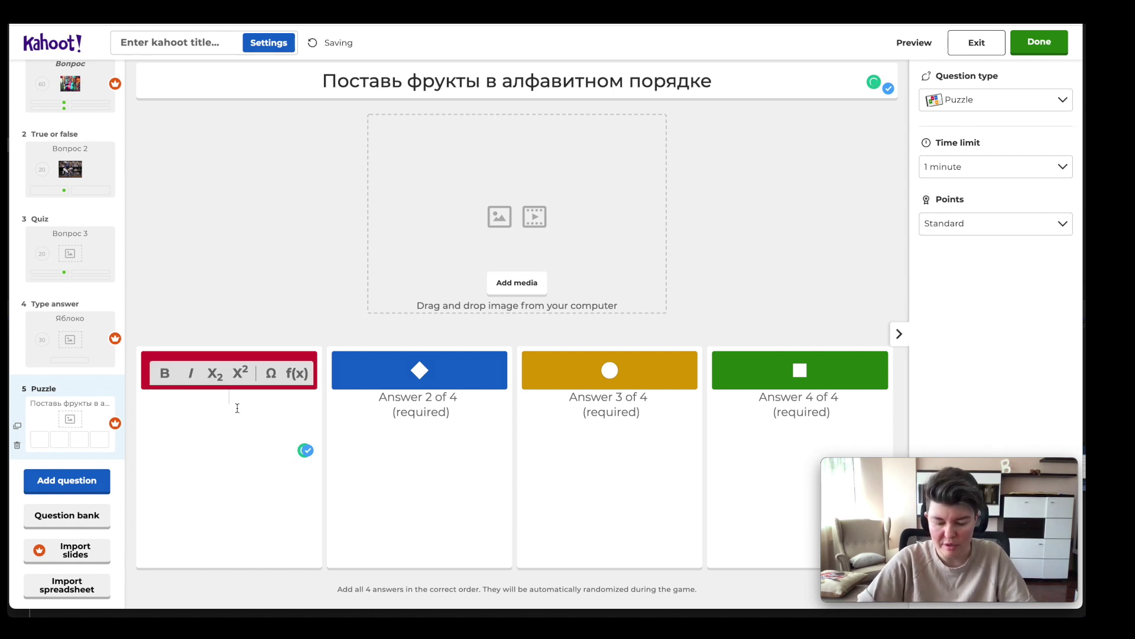
{"action": "type", "text": "ap"}
{"action": "key", "text": "BackSpace"}
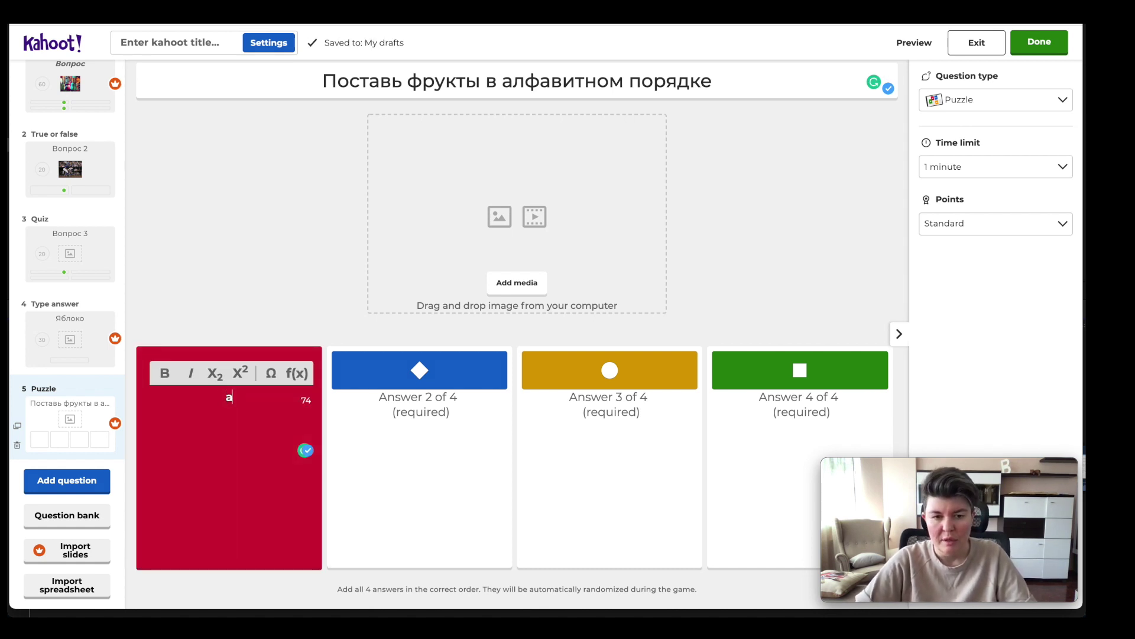
{"action": "type", "text": "брикос"}
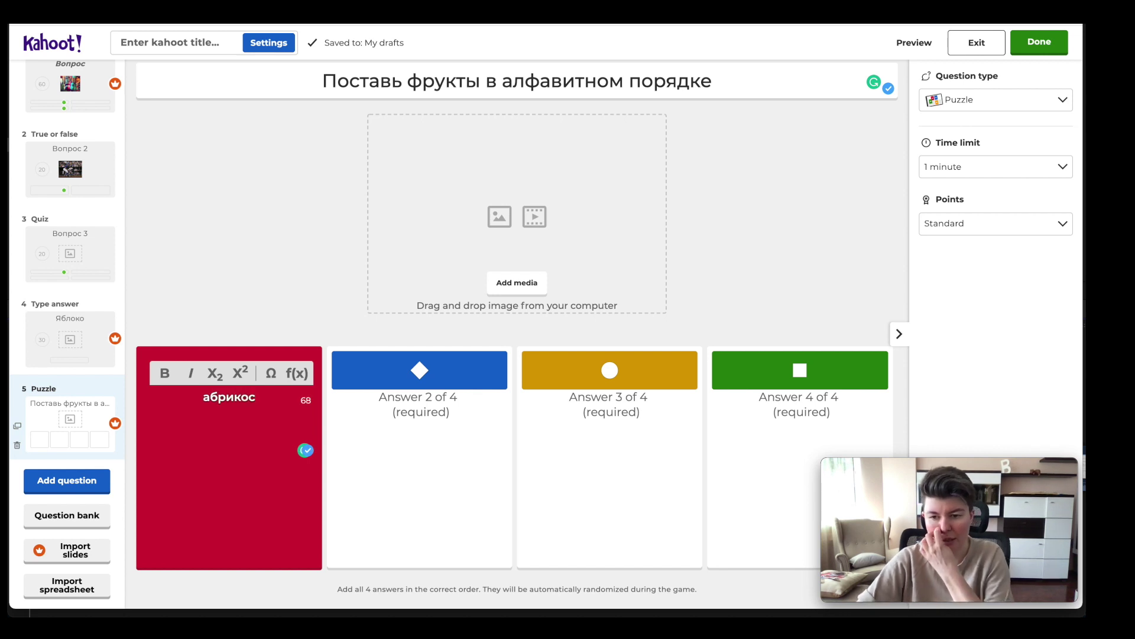
{"action": "left_click", "coordinate": [440, 420]}
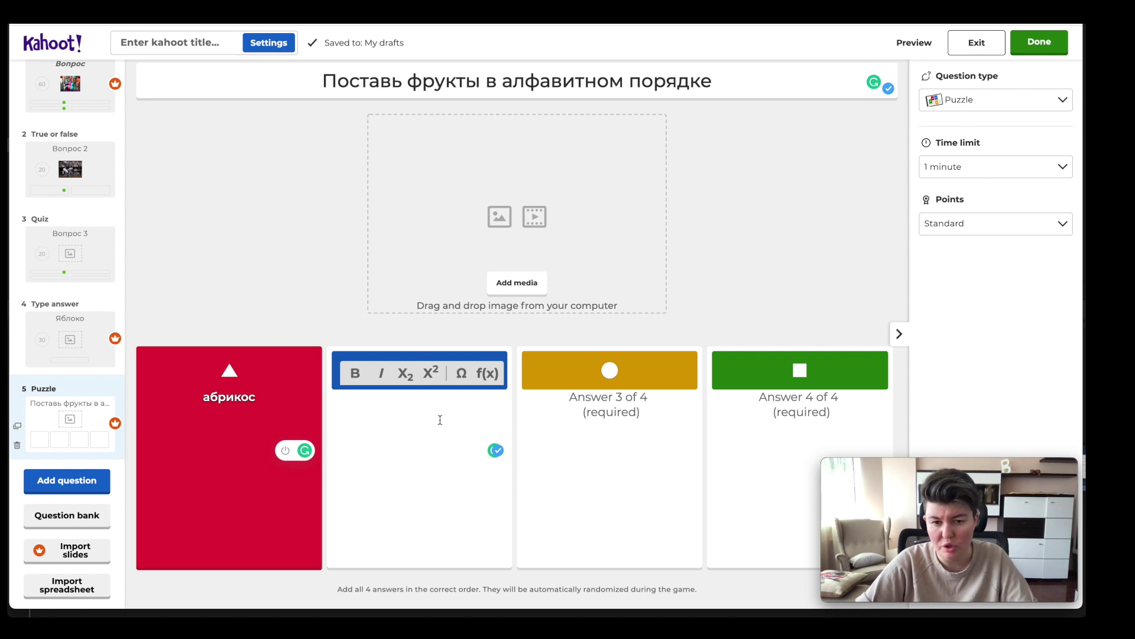
{"action": "type", "text": "виноград"}
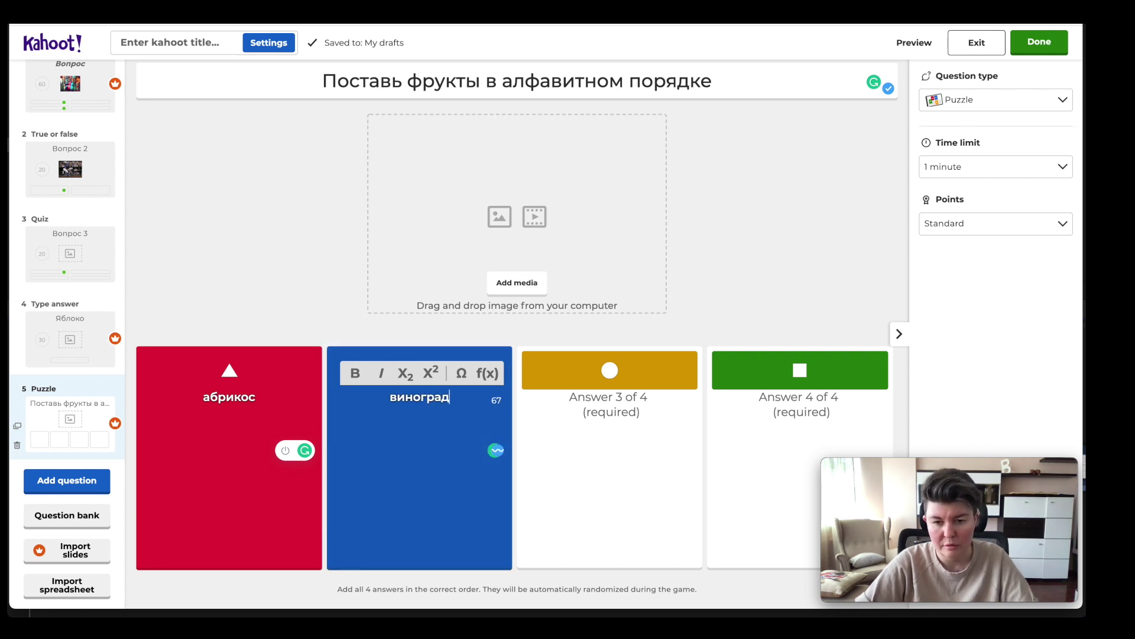
Step: Enter "слива" and "яблоко" as the third and fourth puzzle answers and set the time limit to 1 minute 30 seconds
{"action": "key", "text": "Tab"}
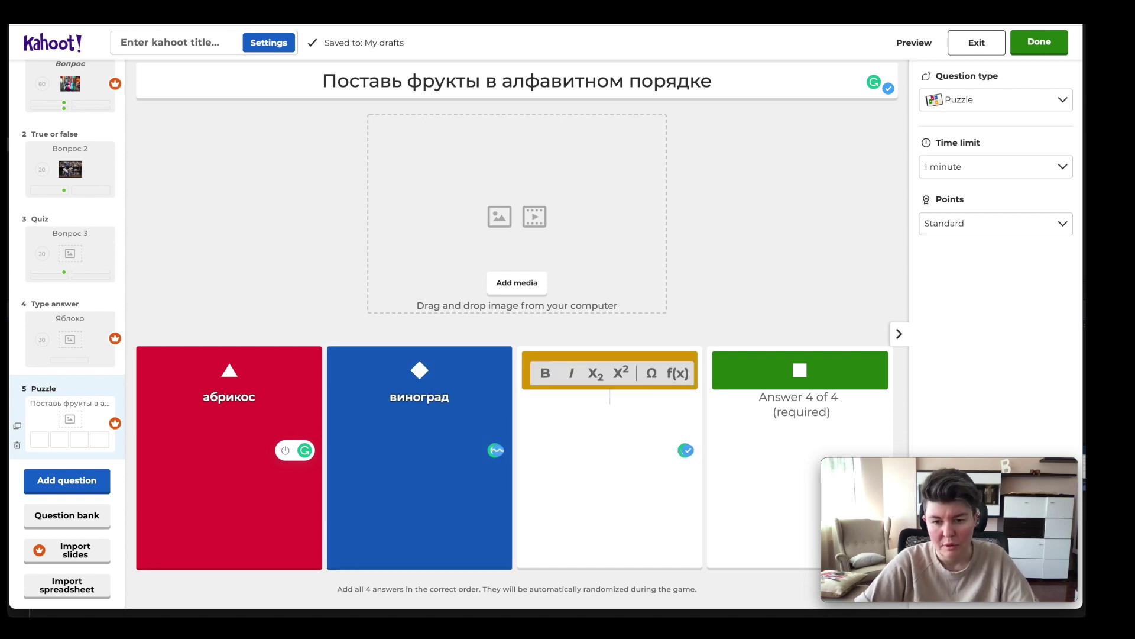
{"action": "type", "text": "слива"}
{"action": "key", "text": "Tab"}
{"action": "type", "text": "яблоко"}
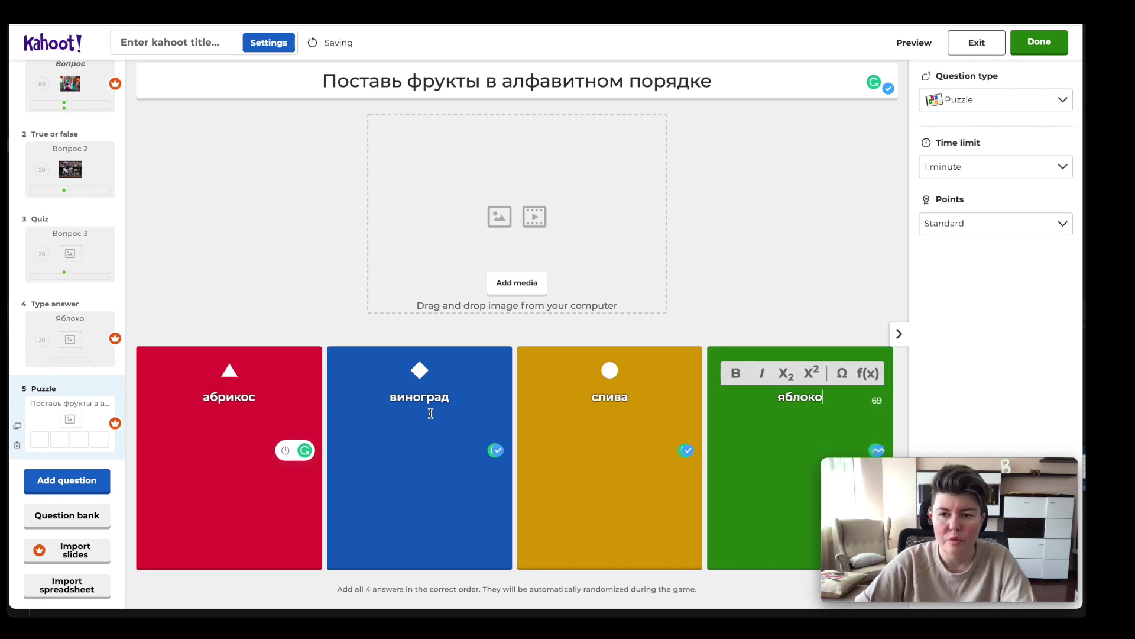
{"action": "left_click", "coordinate": [973, 168]}
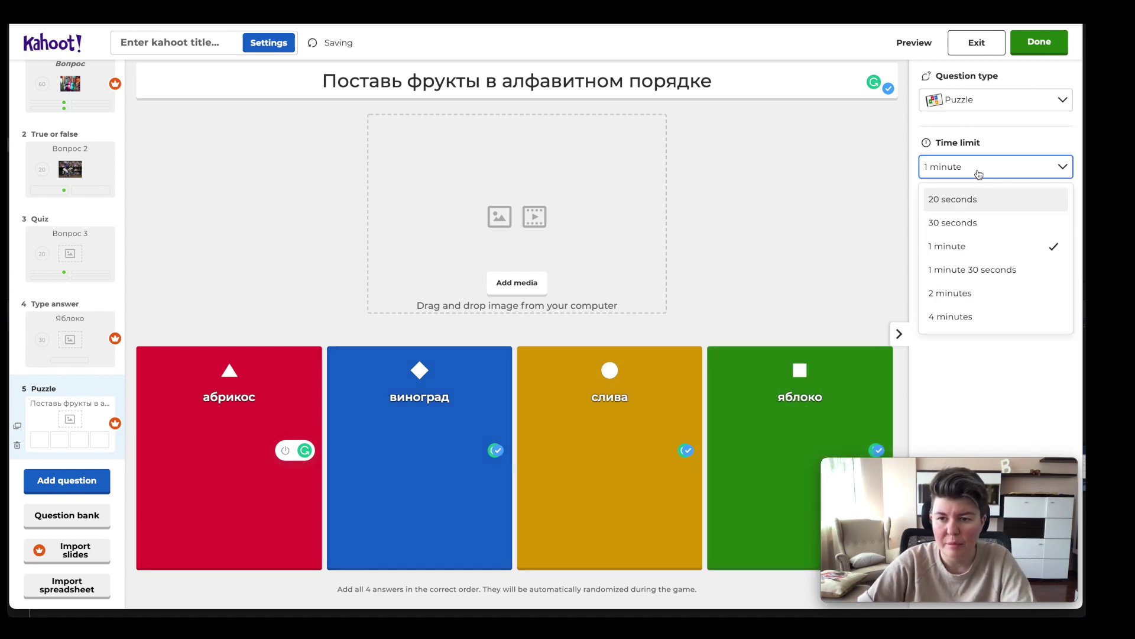
{"action": "left_click", "coordinate": [985, 271]}
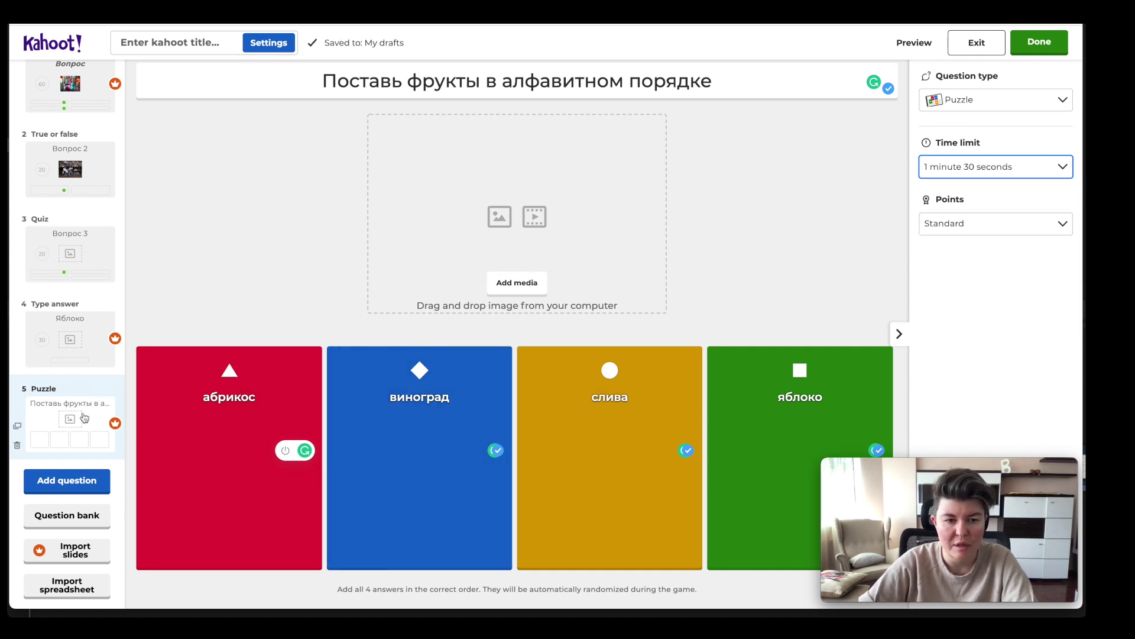
Step: Add a Poll question after the puzzle and start editing its question text
{"action": "left_click", "coordinate": [85, 487]}
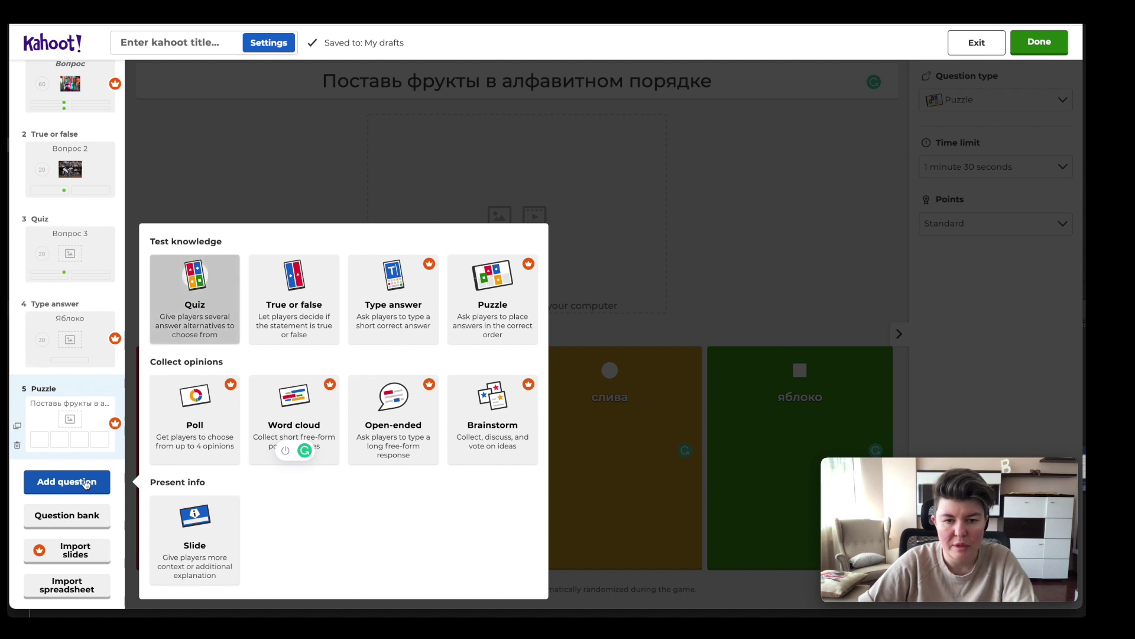
{"action": "left_click", "coordinate": [173, 441]}
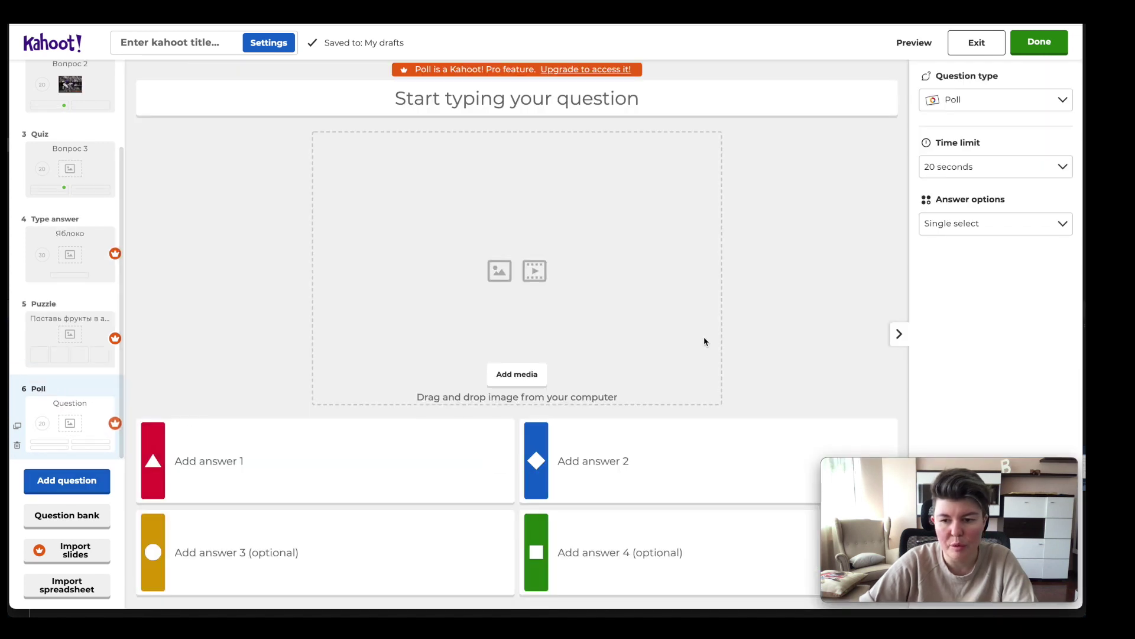
{"action": "left_click", "coordinate": [601, 97]}
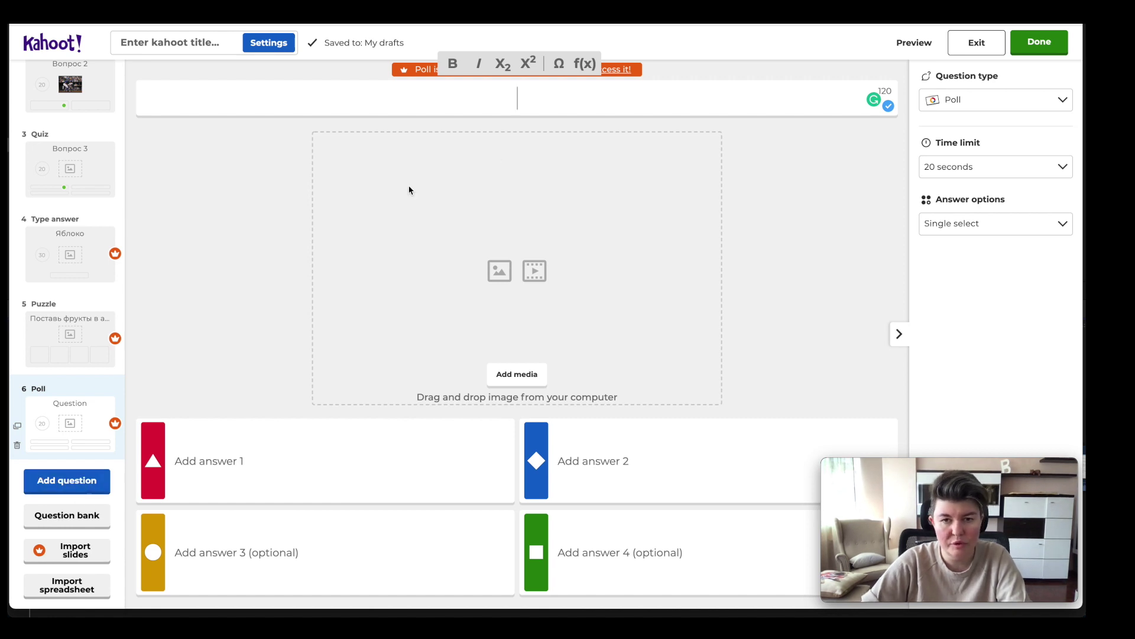
Step: Try to add a Word cloud question and open the information page about the Kahoot! EDU subscription
{"action": "left_click", "coordinate": [60, 483]}
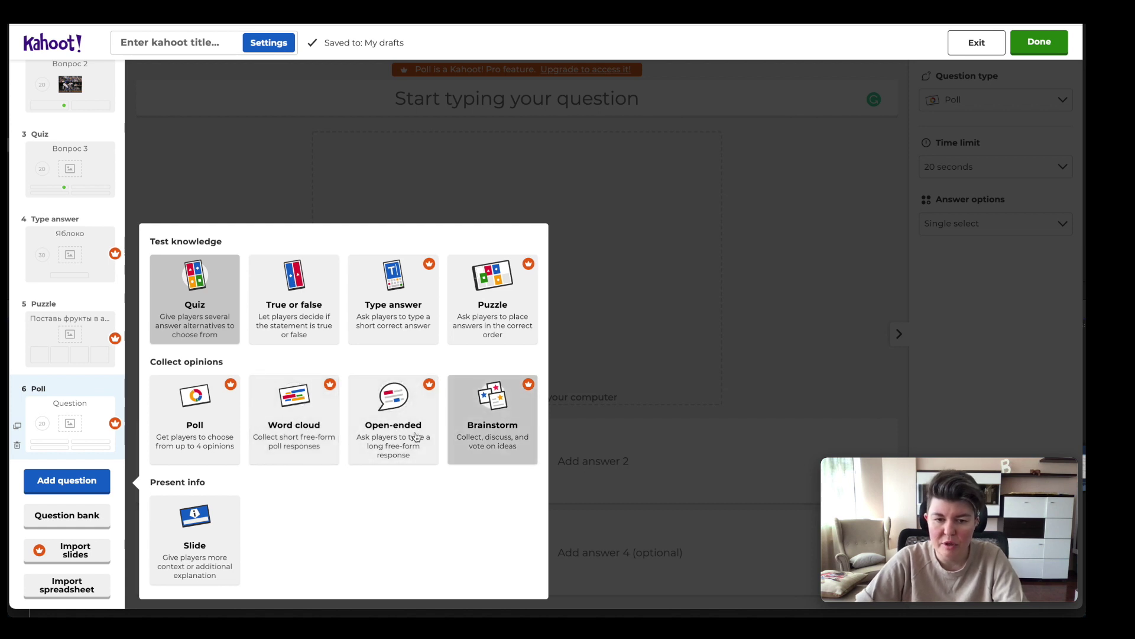
{"action": "left_click", "coordinate": [316, 434]}
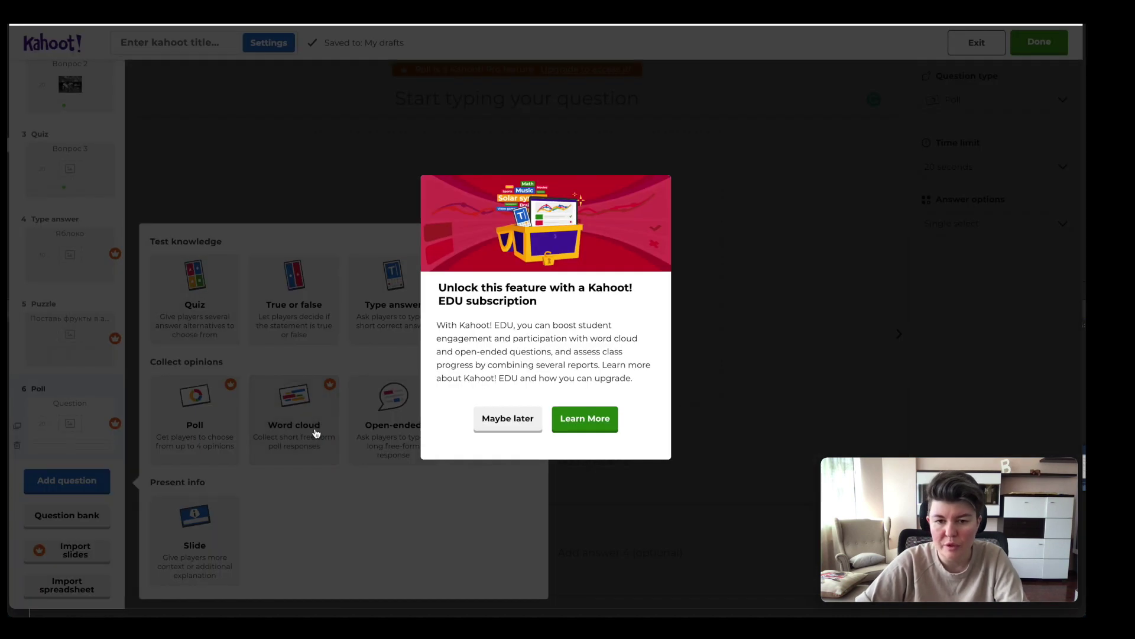
{"action": "left_click", "coordinate": [581, 426]}
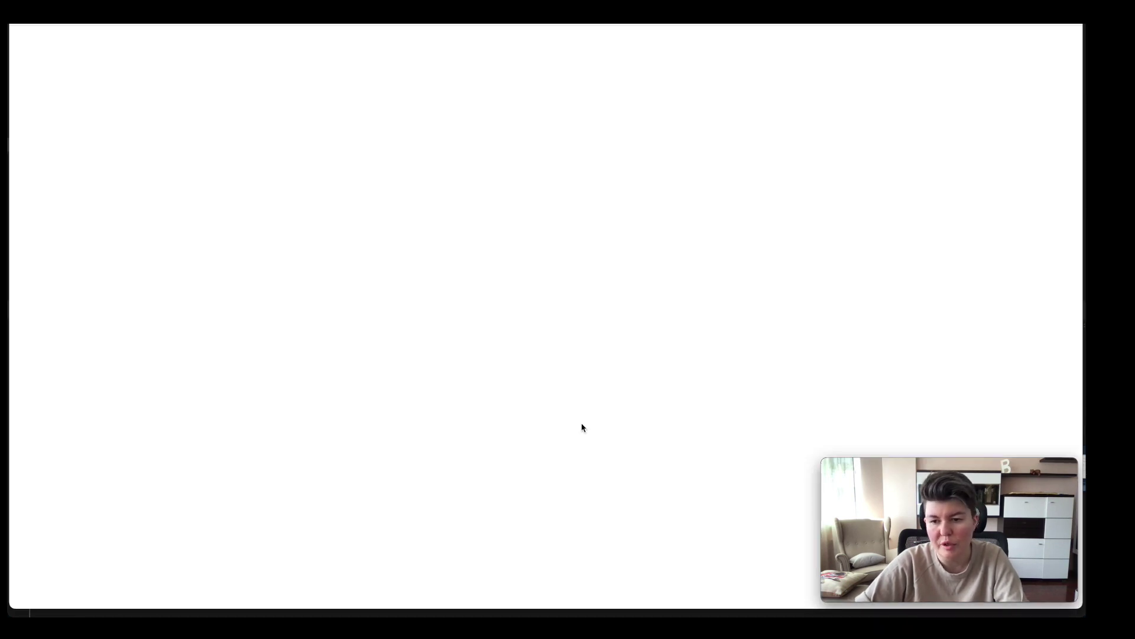
Step: Examine the Kahoot! EDU plan's features and price per teacher, then return to the kahoot editor and decline the upgrade offer
{"action": "scroll", "coordinate": [572, 430], "scroll_direction": "down", "scroll_amount": 4}
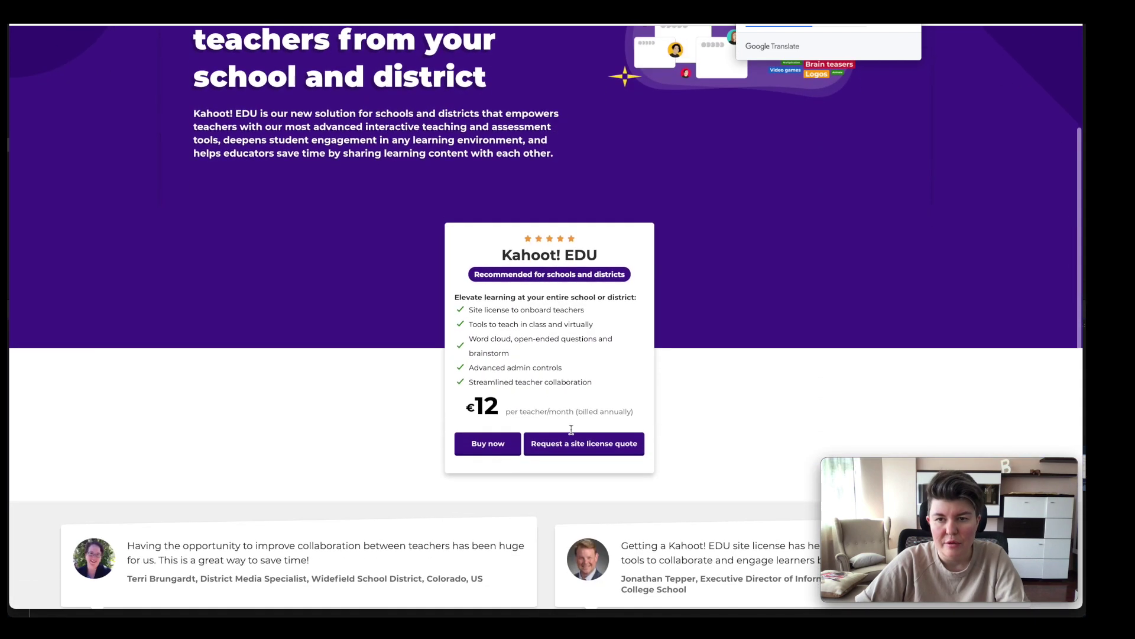
{"action": "left_click", "coordinate": [905, 26]}
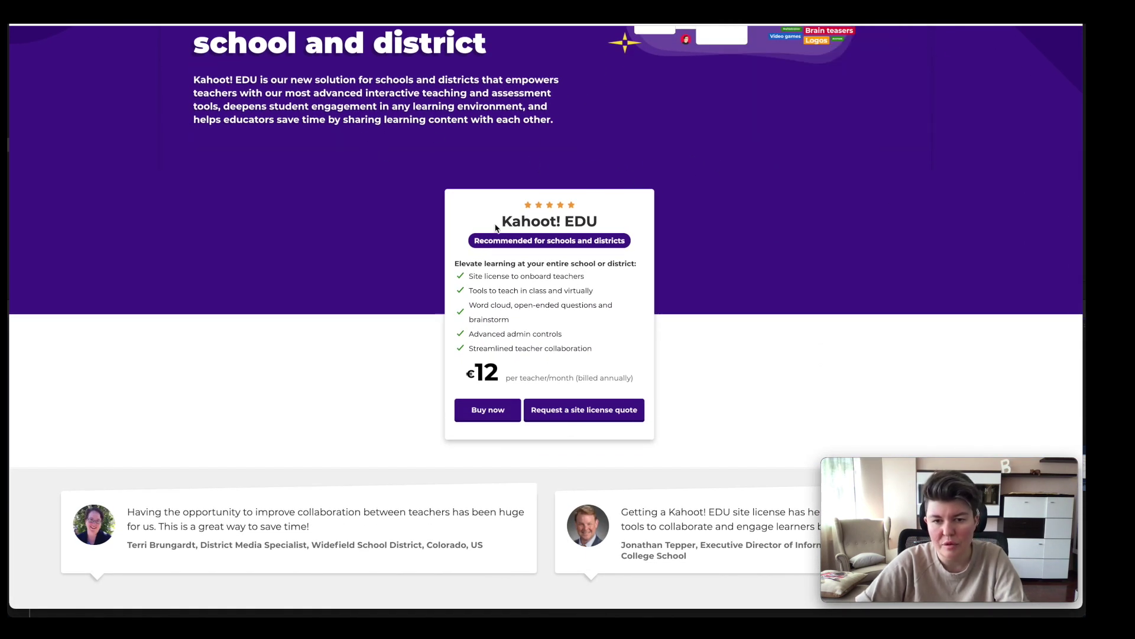
{"action": "left_click_drag", "start_coordinate": [496, 227], "coordinate": [598, 225]}
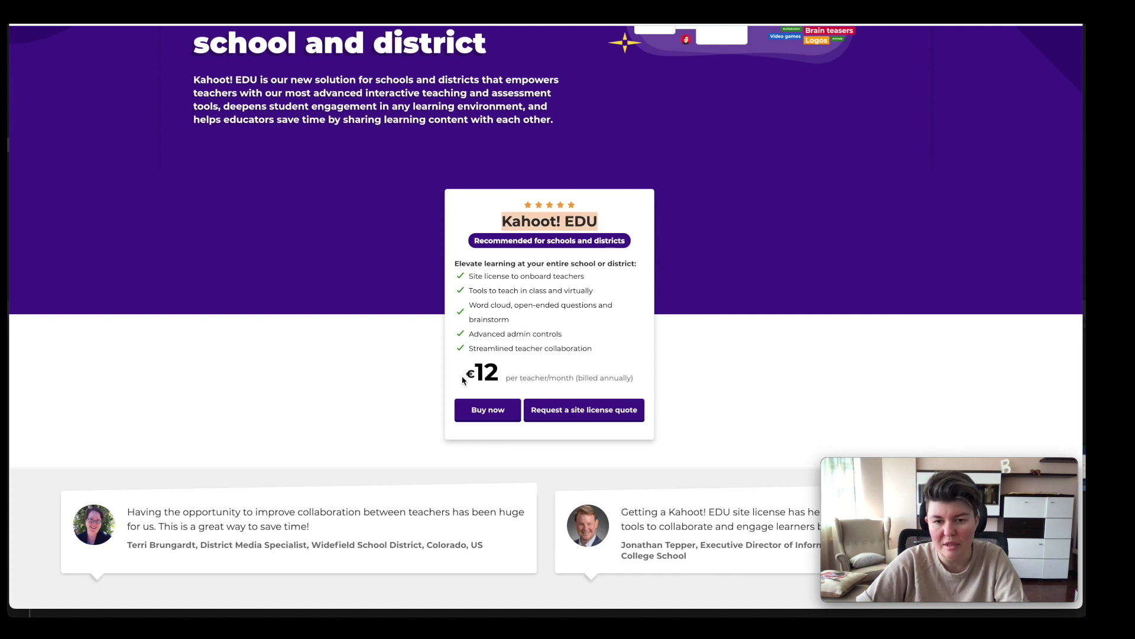
{"action": "left_click_drag", "start_coordinate": [463, 379], "coordinate": [641, 383]}
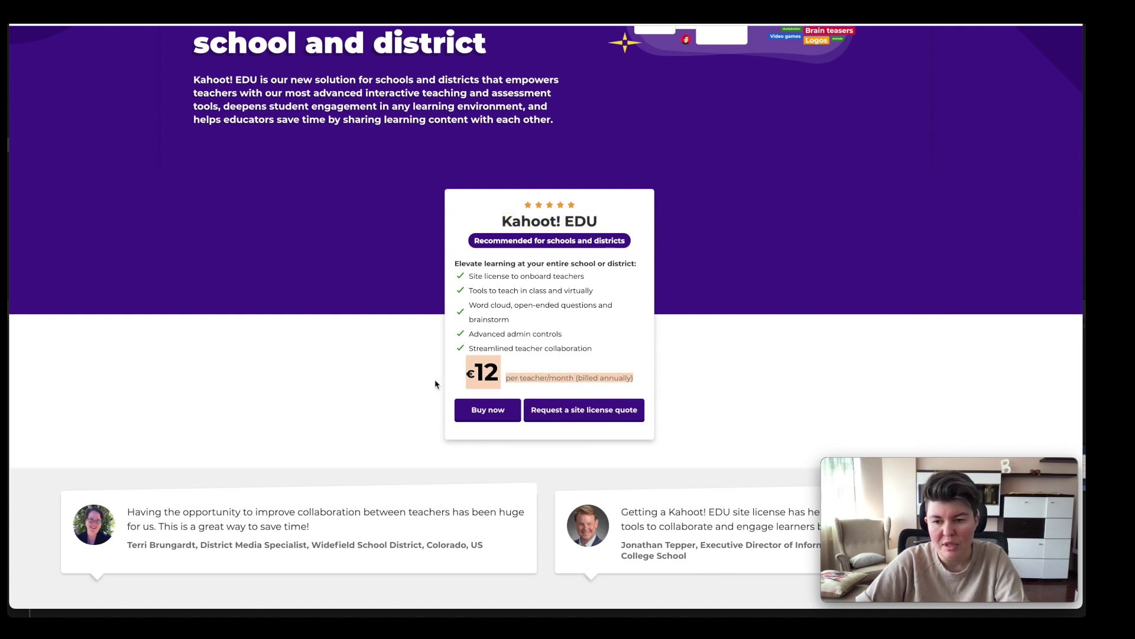
{"action": "scroll", "coordinate": [531, 343], "scroll_direction": "up", "scroll_amount": 1}
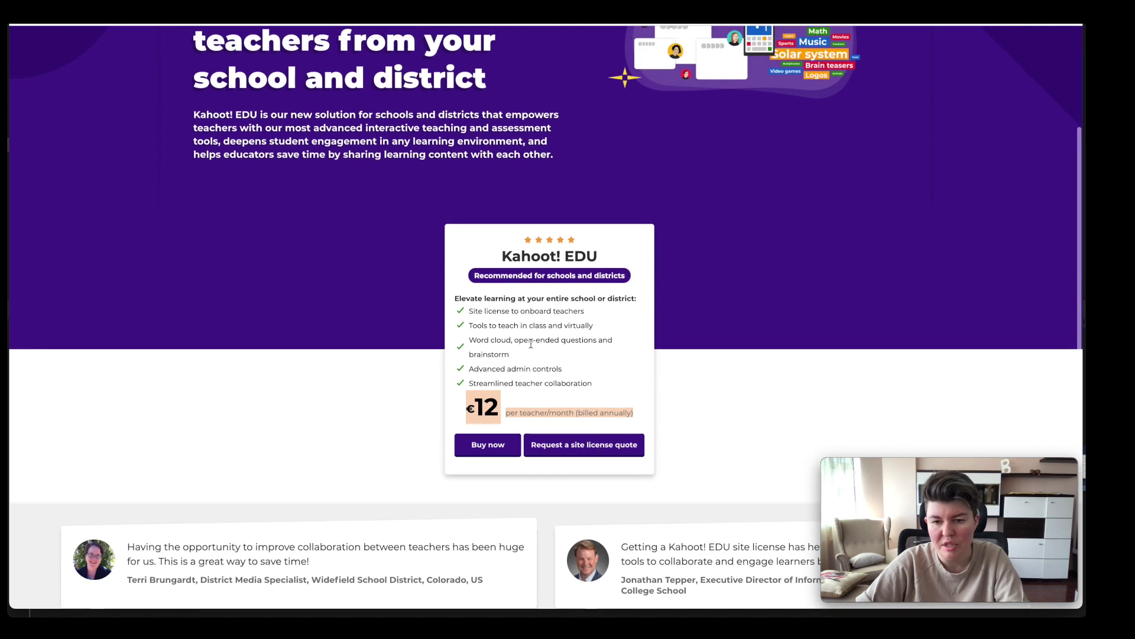
{"action": "scroll", "coordinate": [531, 345], "scroll_direction": "down", "scroll_amount": 2}
{"action": "scroll", "coordinate": [531, 346], "scroll_direction": "up", "scroll_amount": 1}
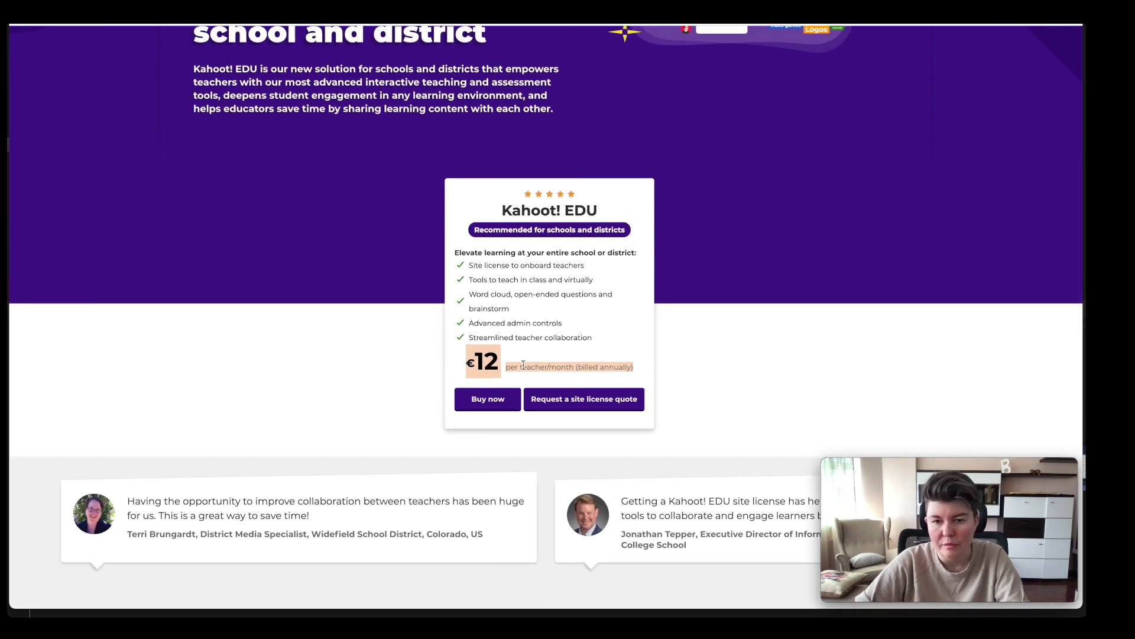
{"action": "scroll", "coordinate": [523, 365], "scroll_direction": "up", "scroll_amount": 1}
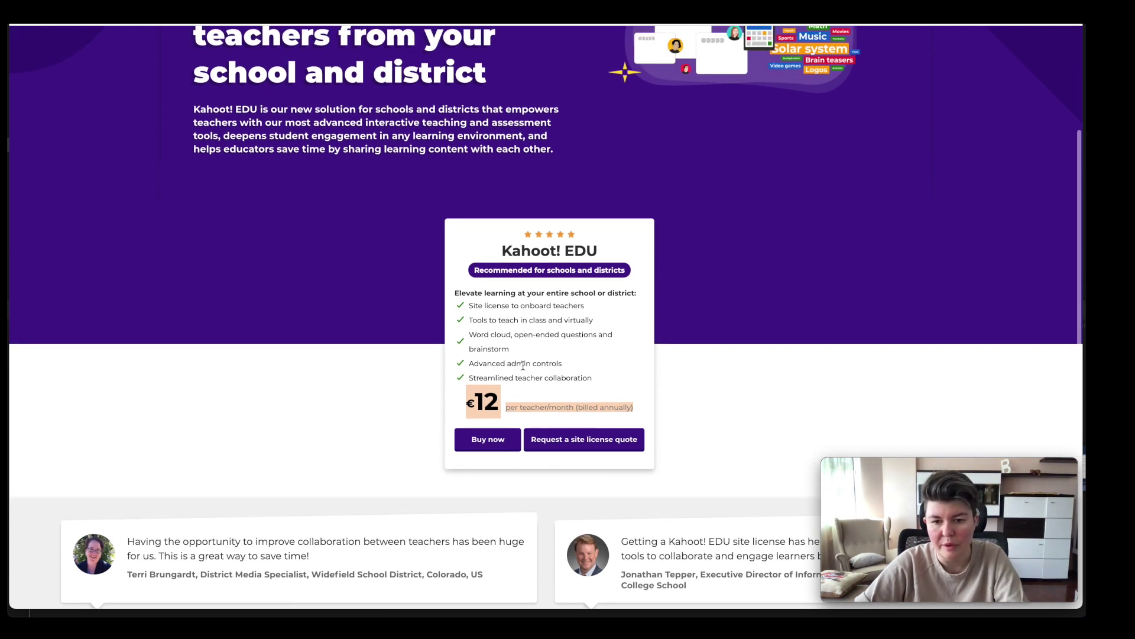
{"action": "scroll", "coordinate": [523, 365], "scroll_direction": "up", "scroll_amount": 3}
{"action": "scroll", "coordinate": [522, 365], "scroll_direction": "up", "scroll_amount": 3}
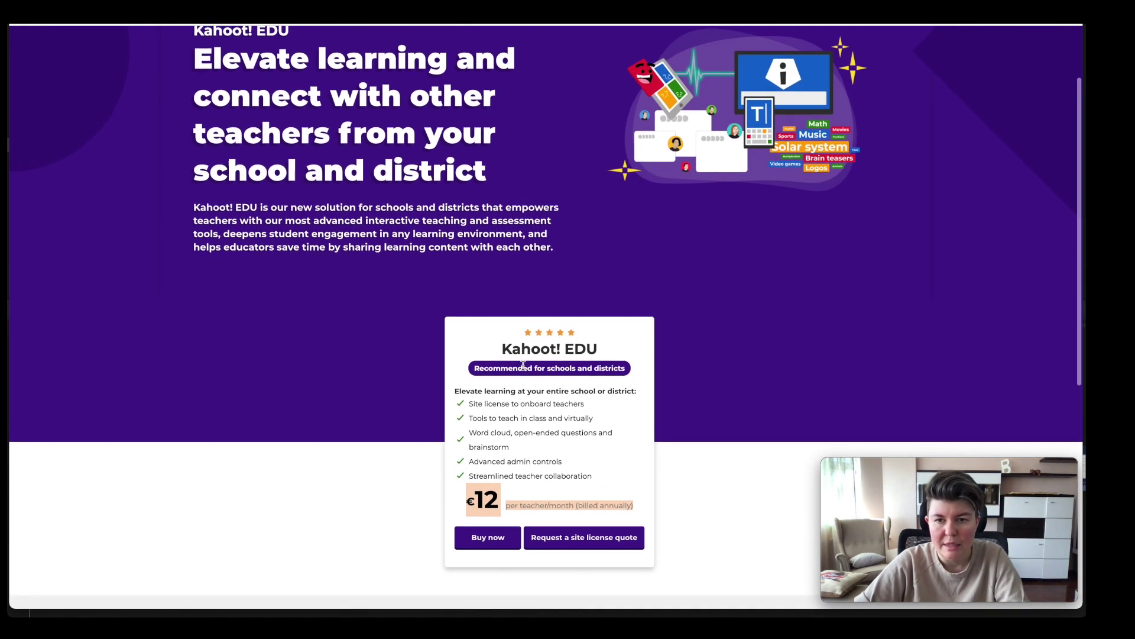
{"action": "scroll", "coordinate": [523, 365], "scroll_direction": "down", "scroll_amount": 6}
{"action": "scroll", "coordinate": [522, 365], "scroll_direction": "down", "scroll_amount": 5}
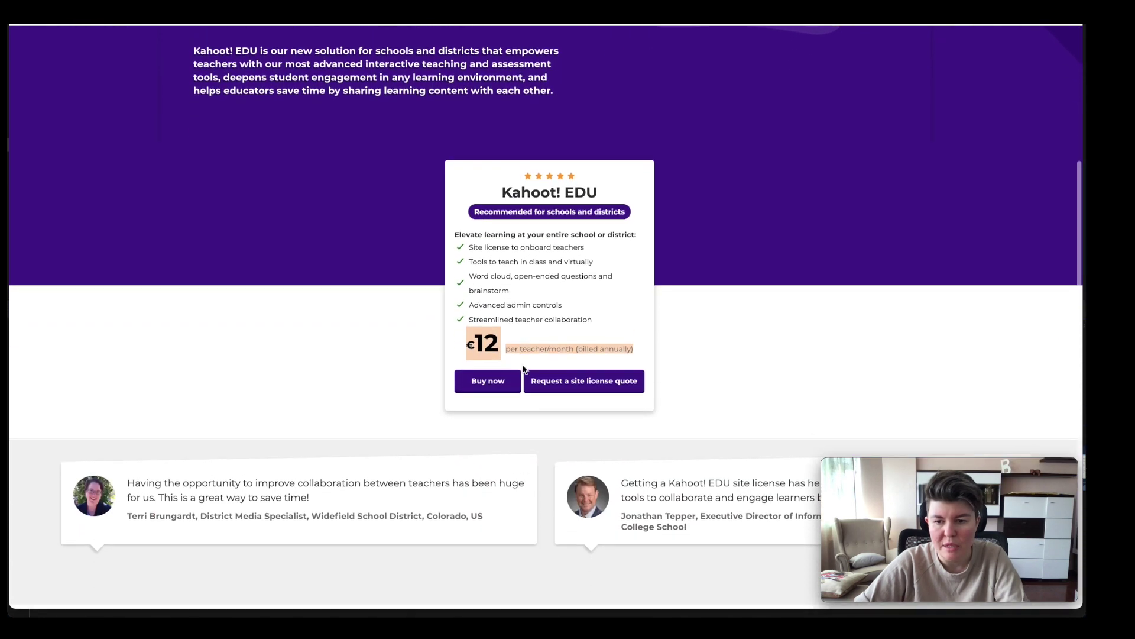
{"action": "scroll", "coordinate": [523, 365], "scroll_direction": "up", "scroll_amount": 2}
{"action": "scroll", "coordinate": [523, 365], "scroll_direction": "up", "scroll_amount": 3}
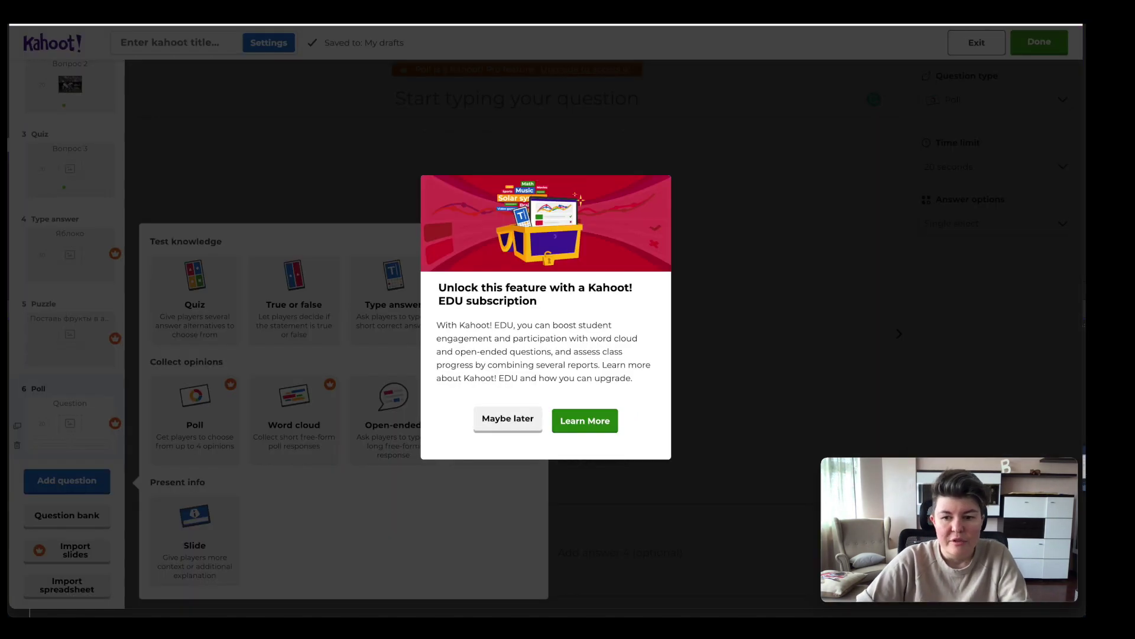
{"action": "left_click", "coordinate": [504, 418]}
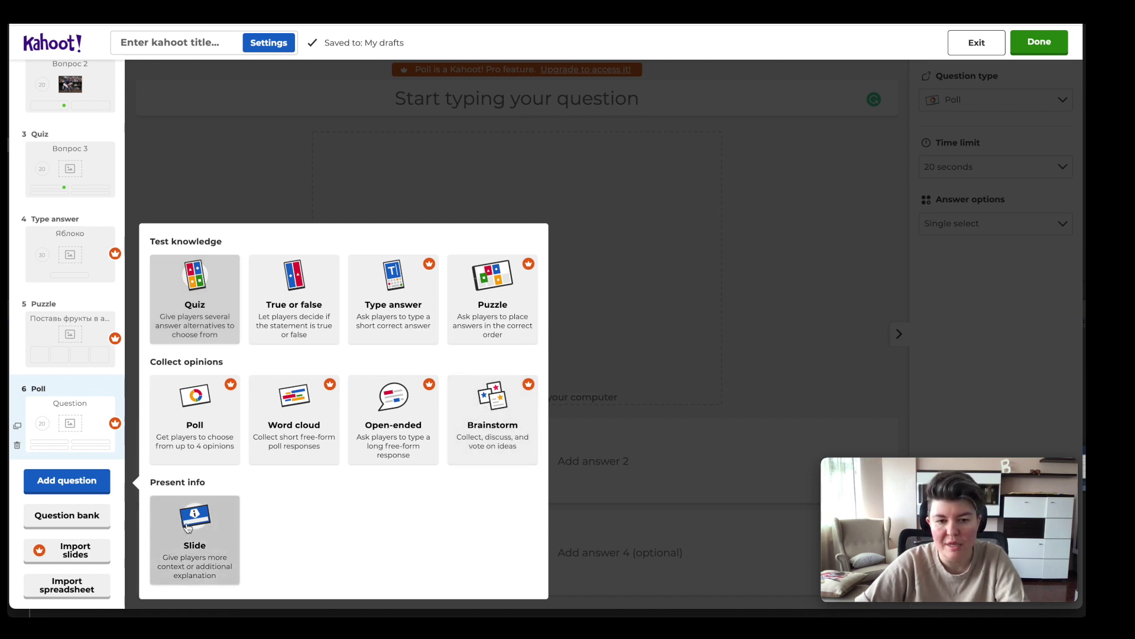
Step: Add a Slide after the poll with the title "Тема урока" and the text "Подробная информация"
{"action": "left_click", "coordinate": [189, 528]}
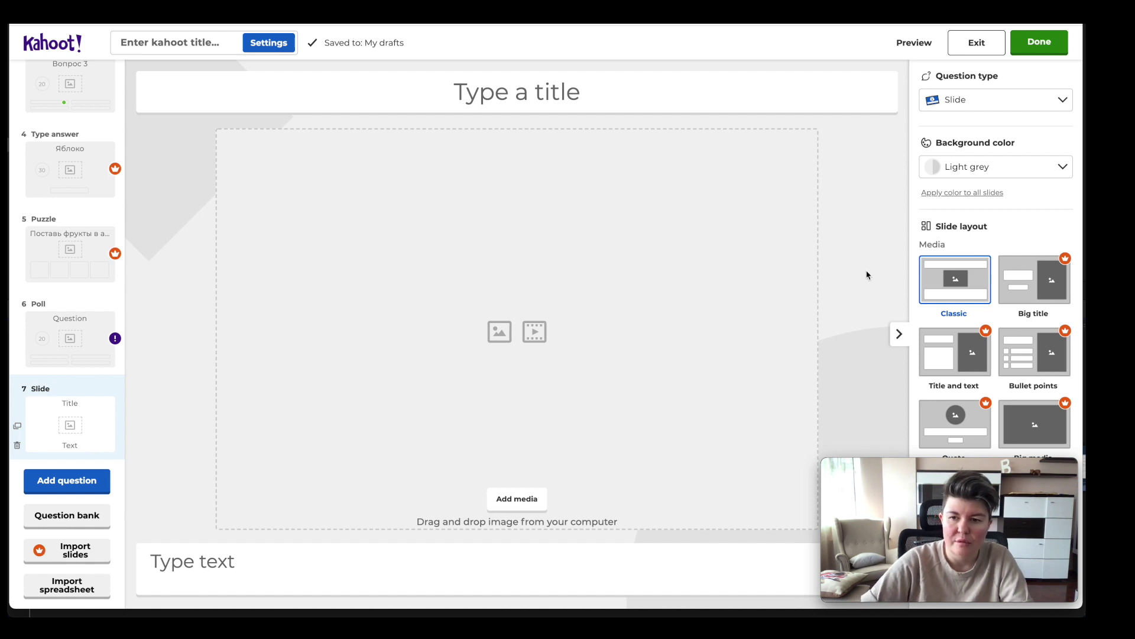
{"action": "left_click", "coordinate": [589, 96]}
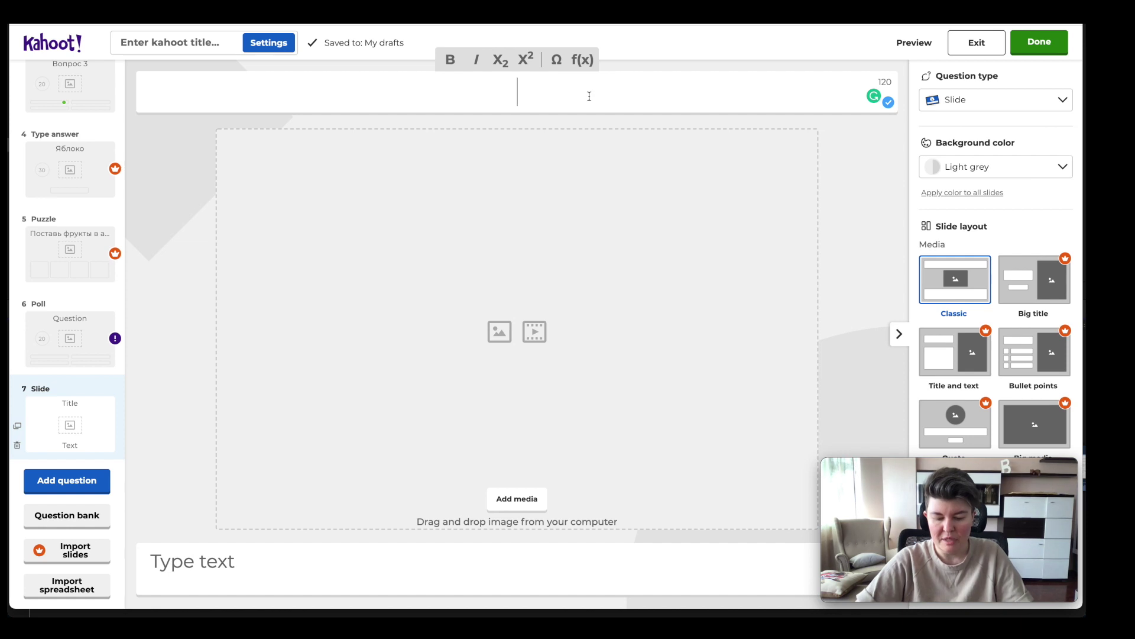
{"action": "type", "text": "Тема урока"}
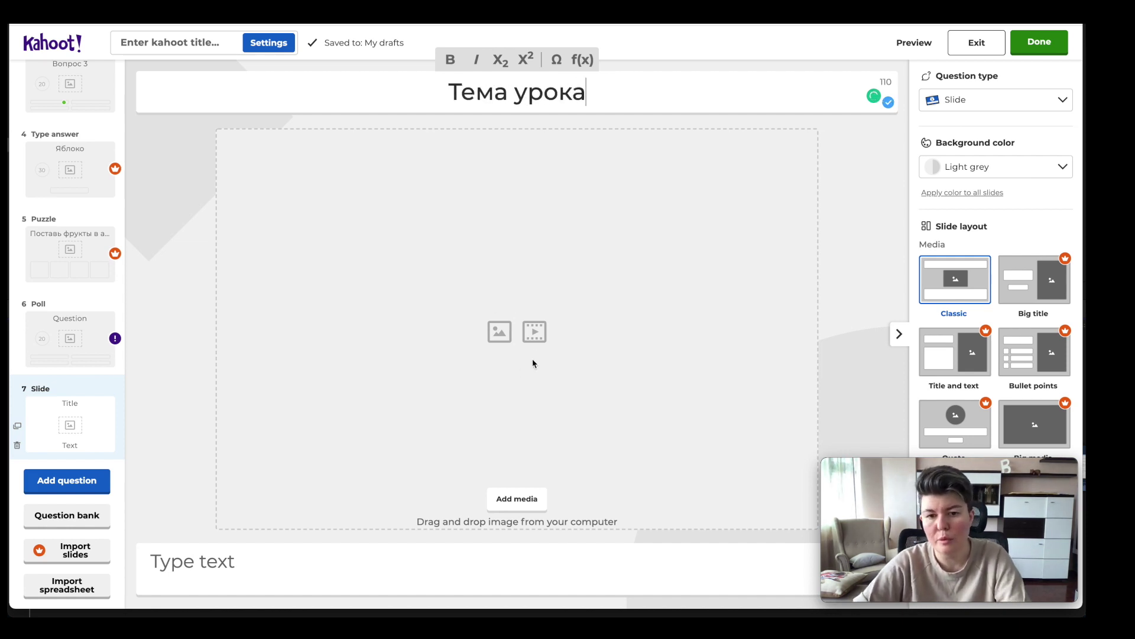
{"action": "left_click", "coordinate": [331, 562]}
{"action": "type", "text": "ПОд"}
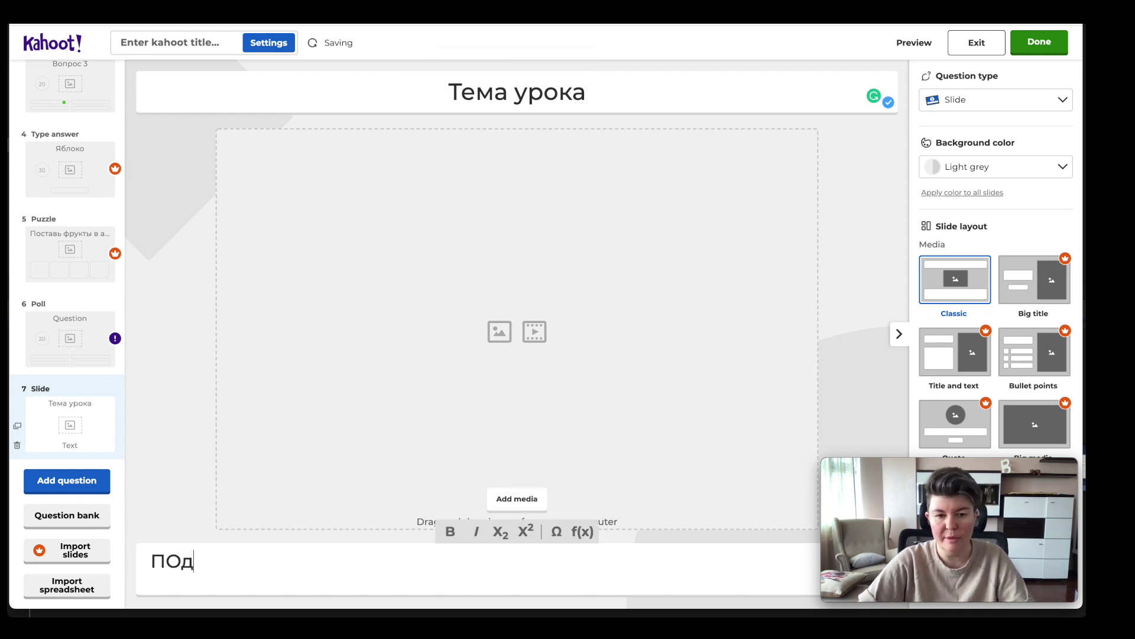
{"action": "type", "text": "одробная"}
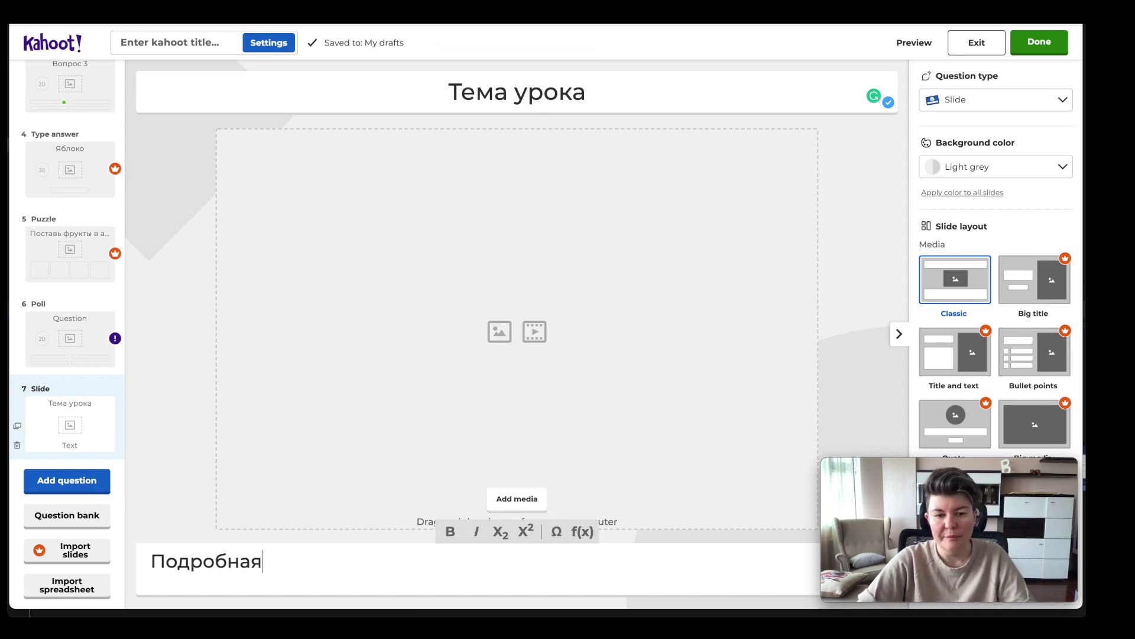
{"action": "type", "text": " информация"}
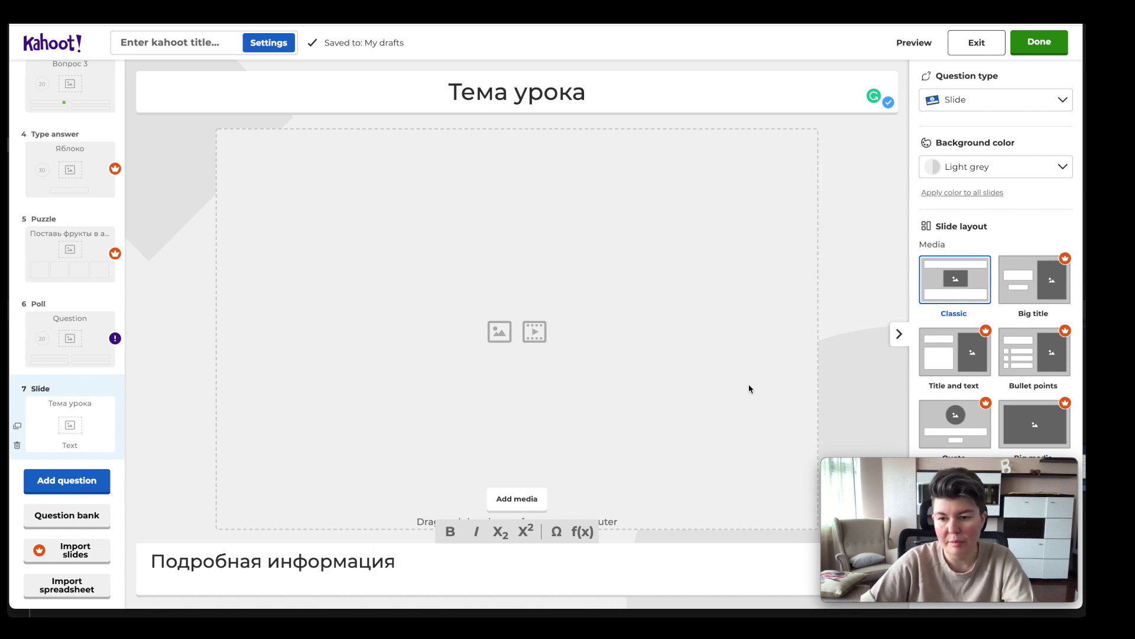
Step: Reorder the list so Type answer precedes "Вопрос 3" and the slide precedes the puzzle, and delete the first quiz question
{"action": "left_click_drag", "start_coordinate": [45, 427], "coordinate": [59, 354]}
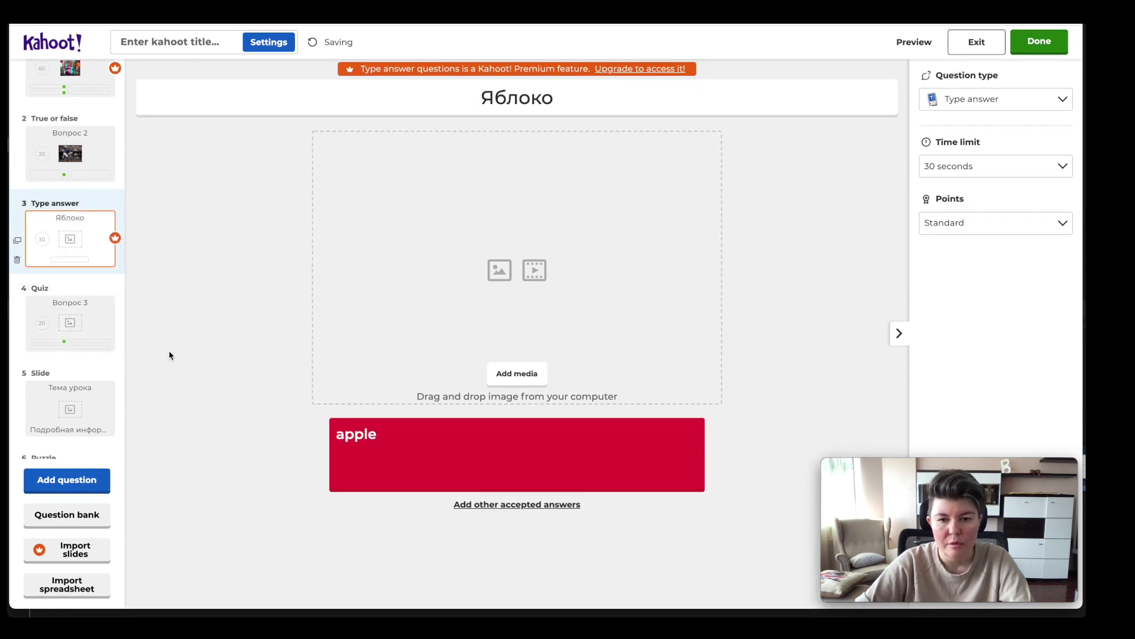
{"action": "scroll", "coordinate": [93, 269], "scroll_direction": "up", "scroll_amount": 1}
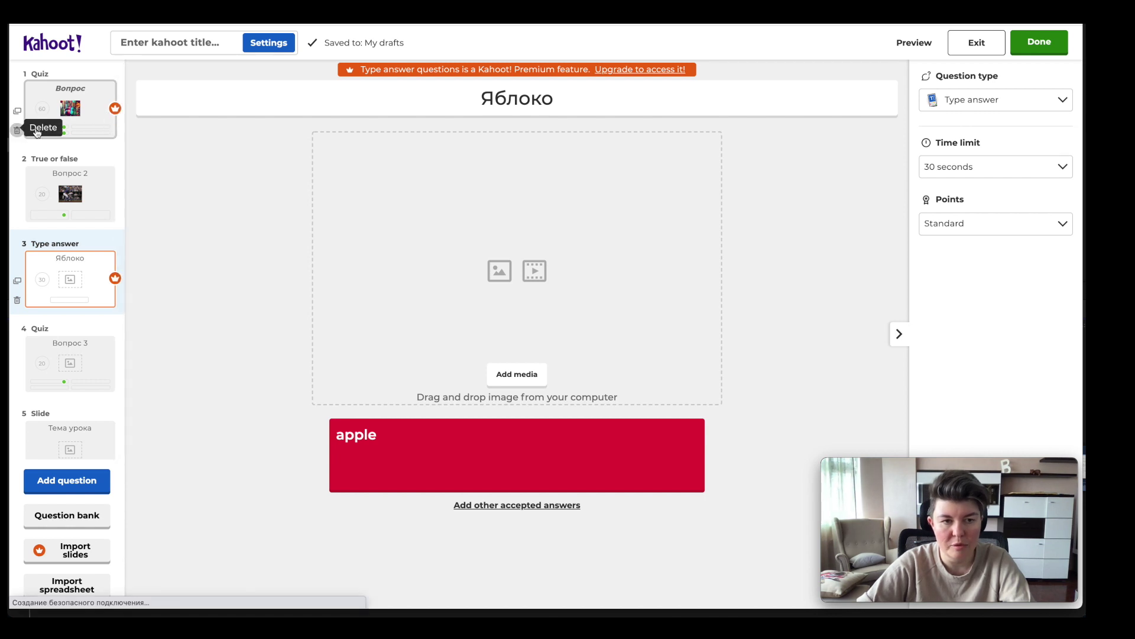
{"action": "left_click", "coordinate": [17, 130]}
{"action": "key", "text": "Return"}
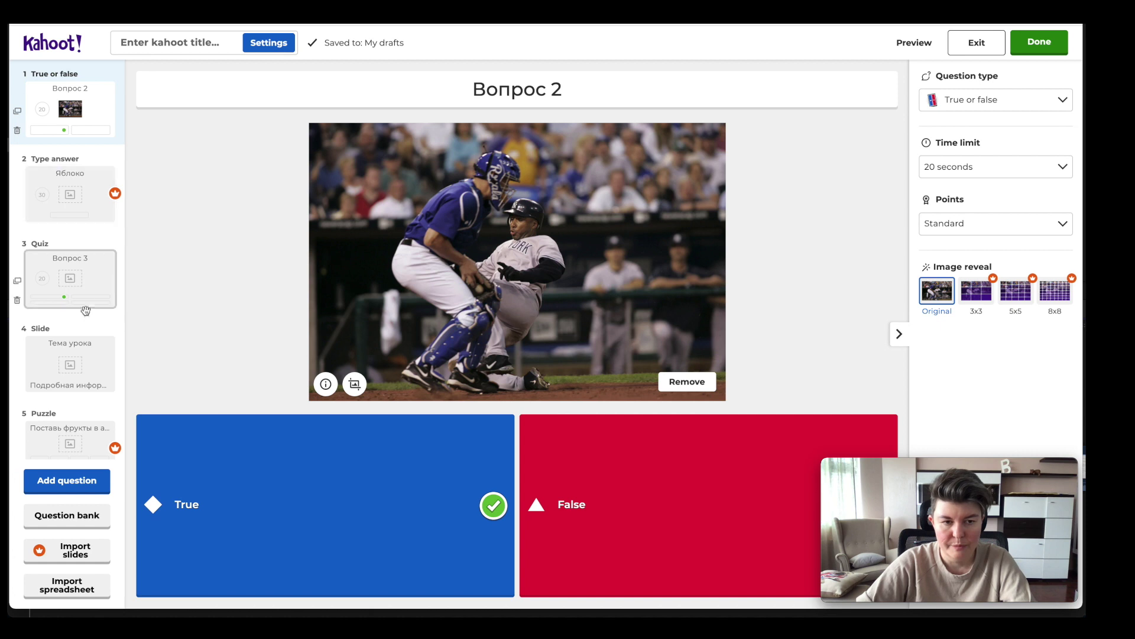
Step: Delete the Type answer question "Яблоко" and the fruit puzzle from the kahoot
{"action": "scroll", "coordinate": [47, 435], "scroll_direction": "down", "scroll_amount": 1}
{"action": "scroll", "coordinate": [43, 436], "scroll_direction": "up", "scroll_amount": 1}
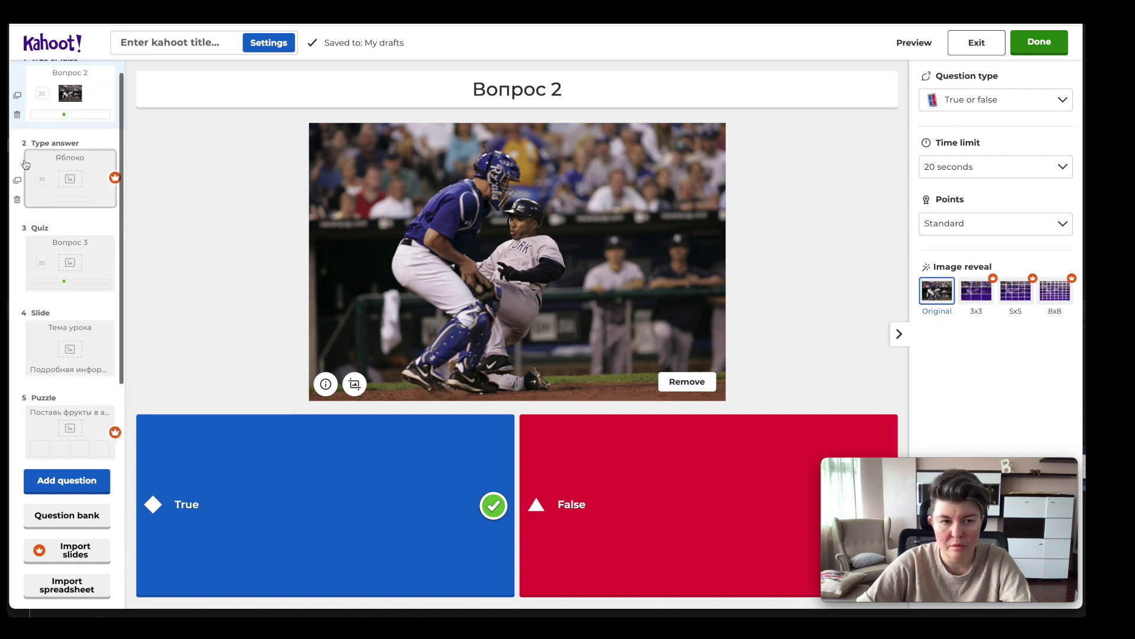
{"action": "left_click", "coordinate": [36, 197]}
{"action": "left_click", "coordinate": [17, 199]}
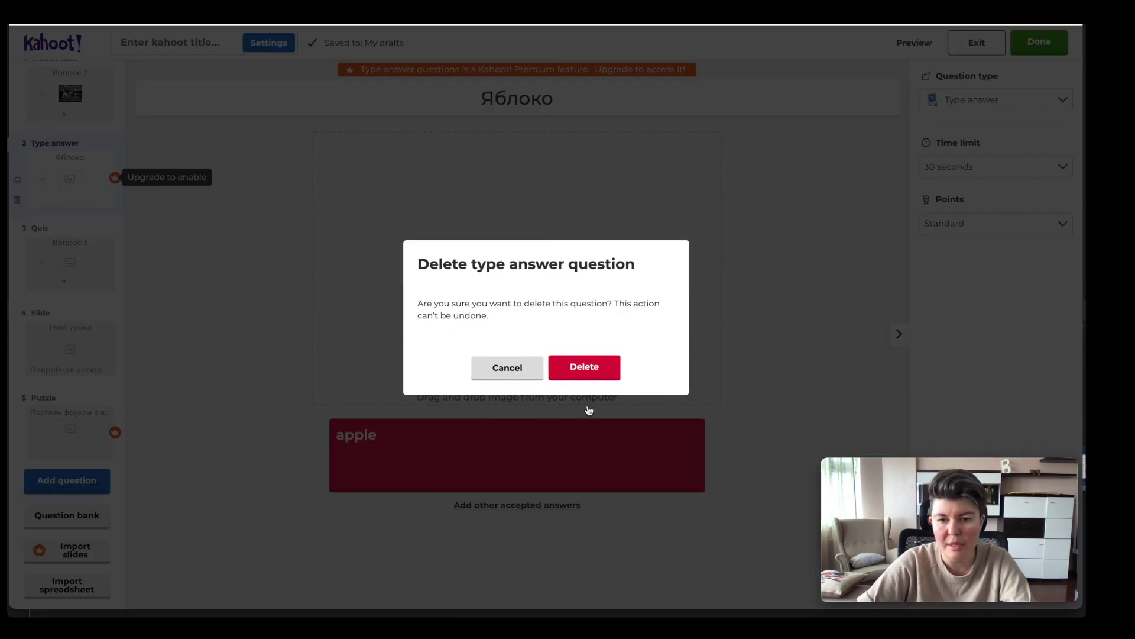
{"action": "left_click", "coordinate": [584, 369]}
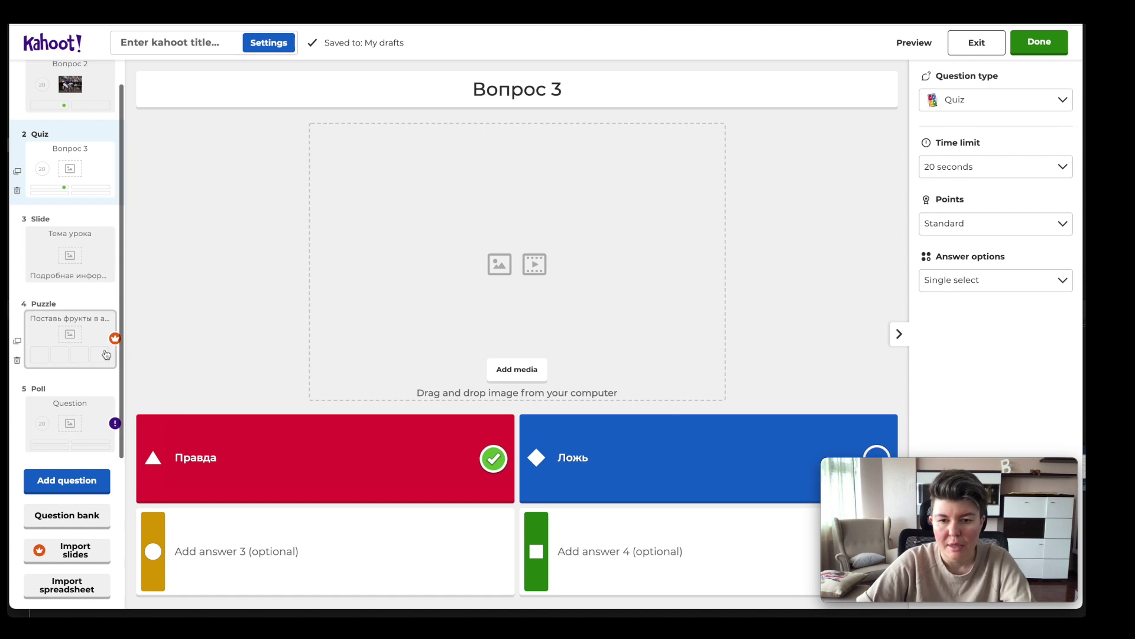
{"action": "left_click", "coordinate": [30, 364]}
{"action": "left_click", "coordinate": [18, 361]}
{"action": "left_click", "coordinate": [607, 370]}
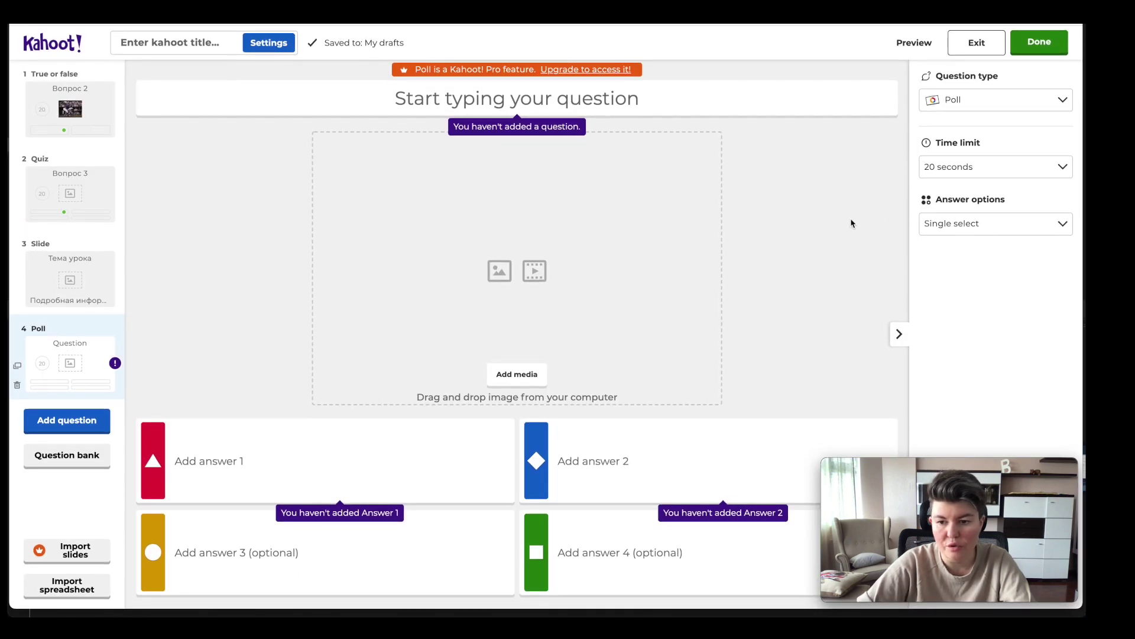
Step: Try to finish the kahoot, return to the incomplete poll through the fix option, and delete that poll
{"action": "left_click", "coordinate": [1058, 47]}
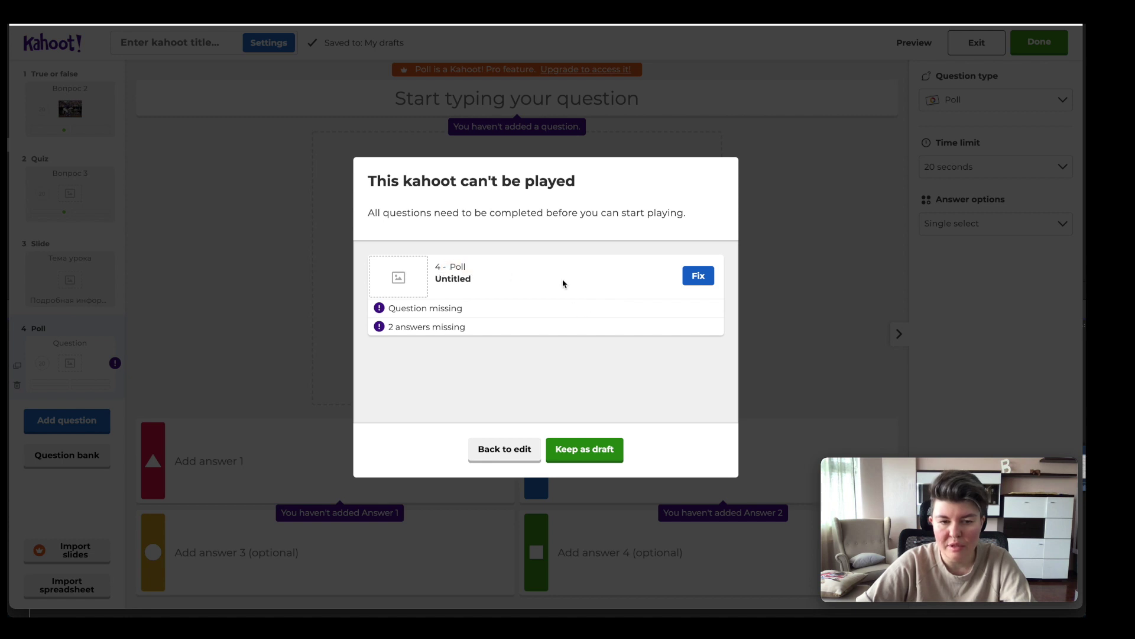
{"action": "left_click", "coordinate": [699, 276]}
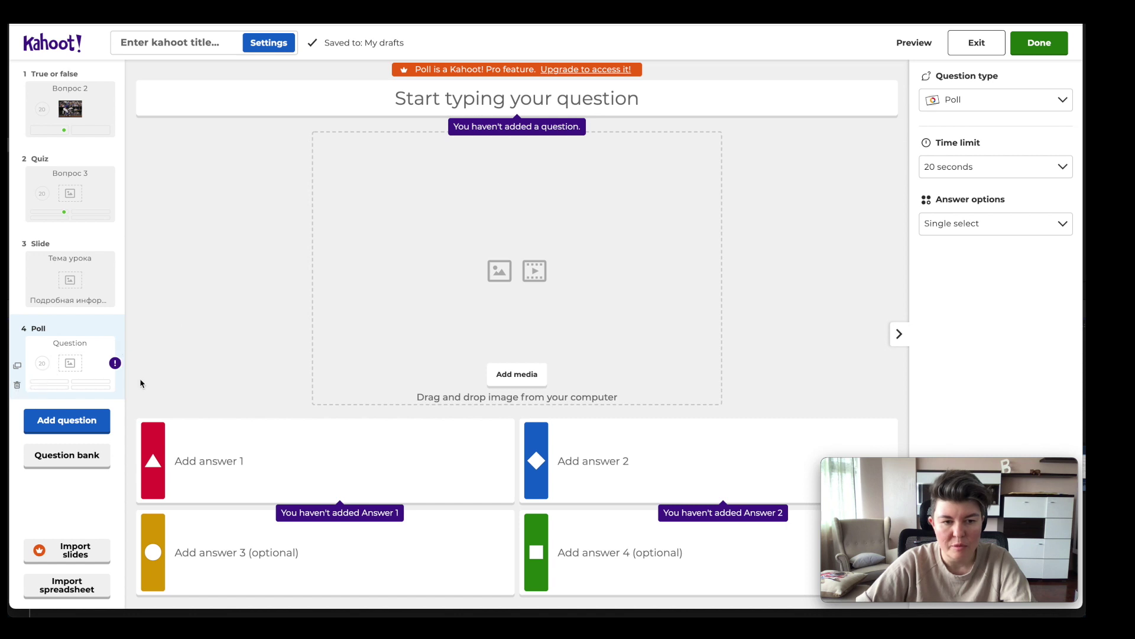
{"action": "left_click", "coordinate": [17, 384]}
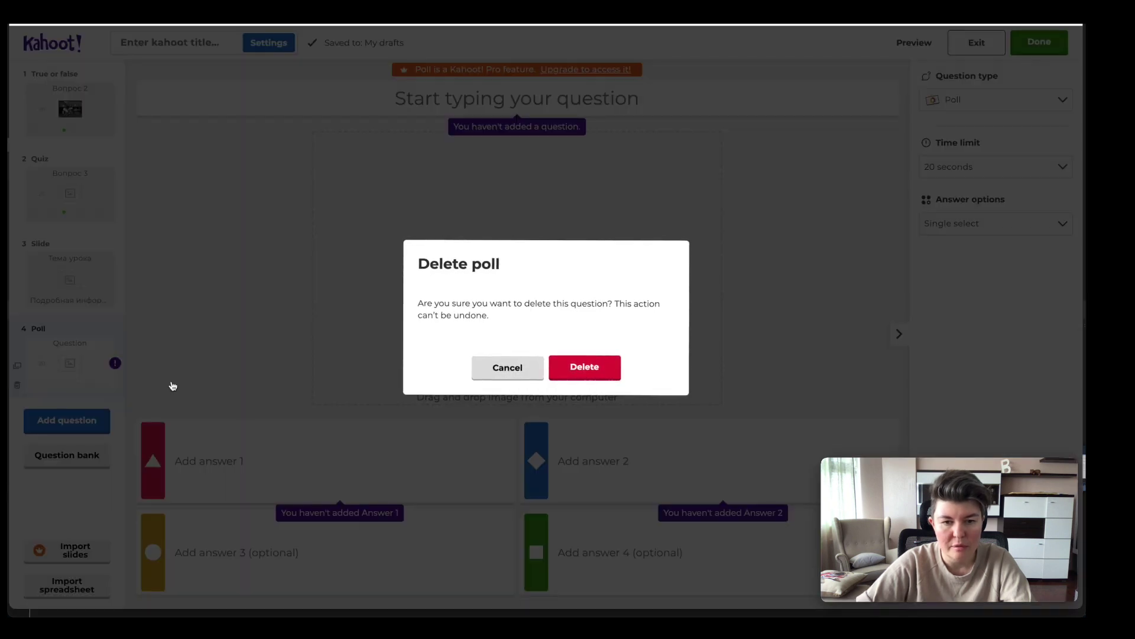
{"action": "left_click", "coordinate": [607, 371]}
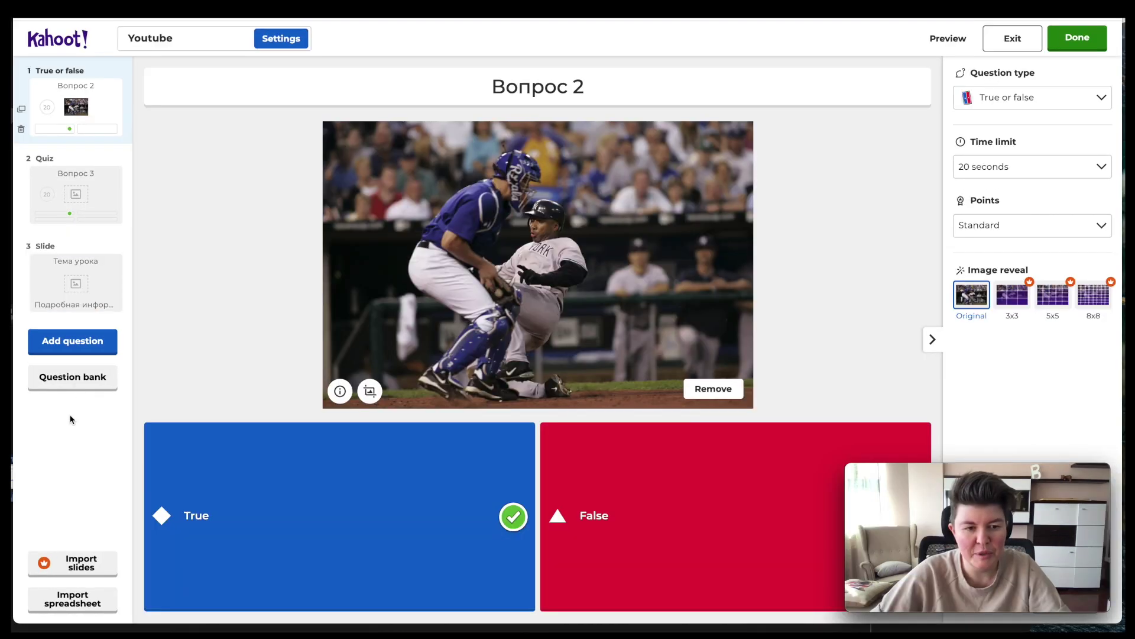
Step: Search the question bank for "сложение" and add the quiz question "Выполните сложение" with the 44+38 image
{"action": "left_click", "coordinate": [68, 384]}
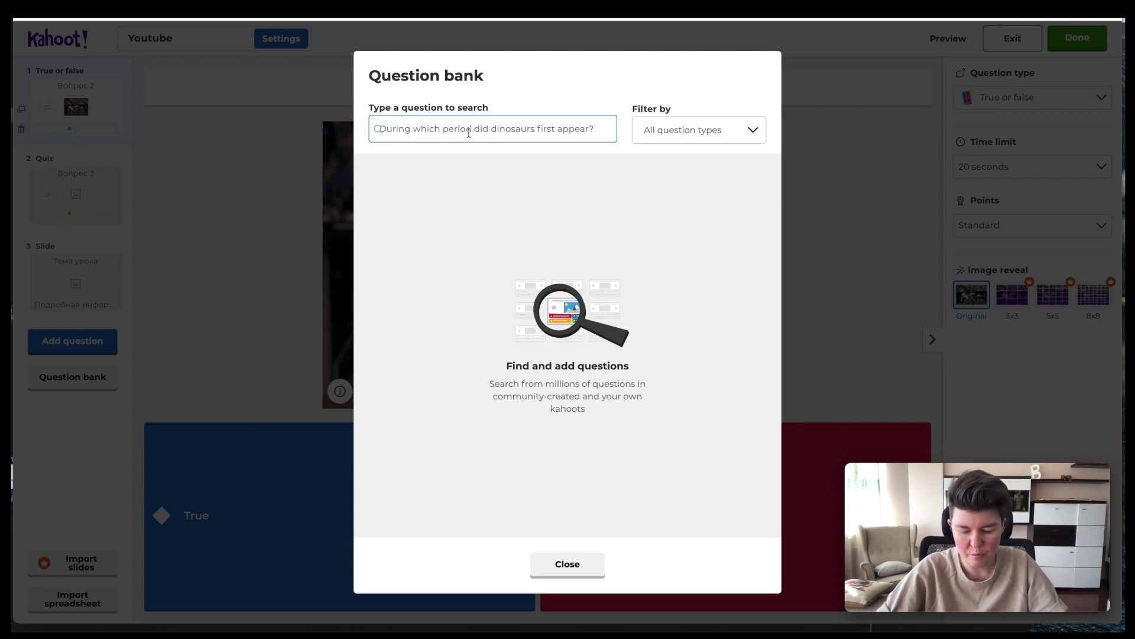
{"action": "type", "text": "ckj;tние"}
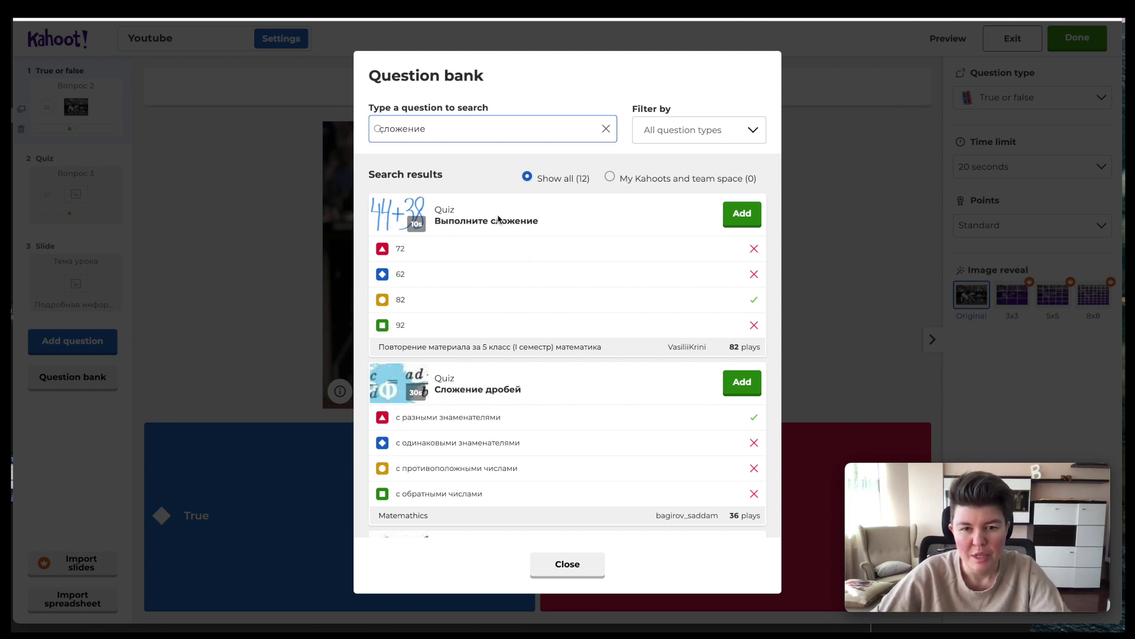
{"action": "left_click", "coordinate": [743, 213]}
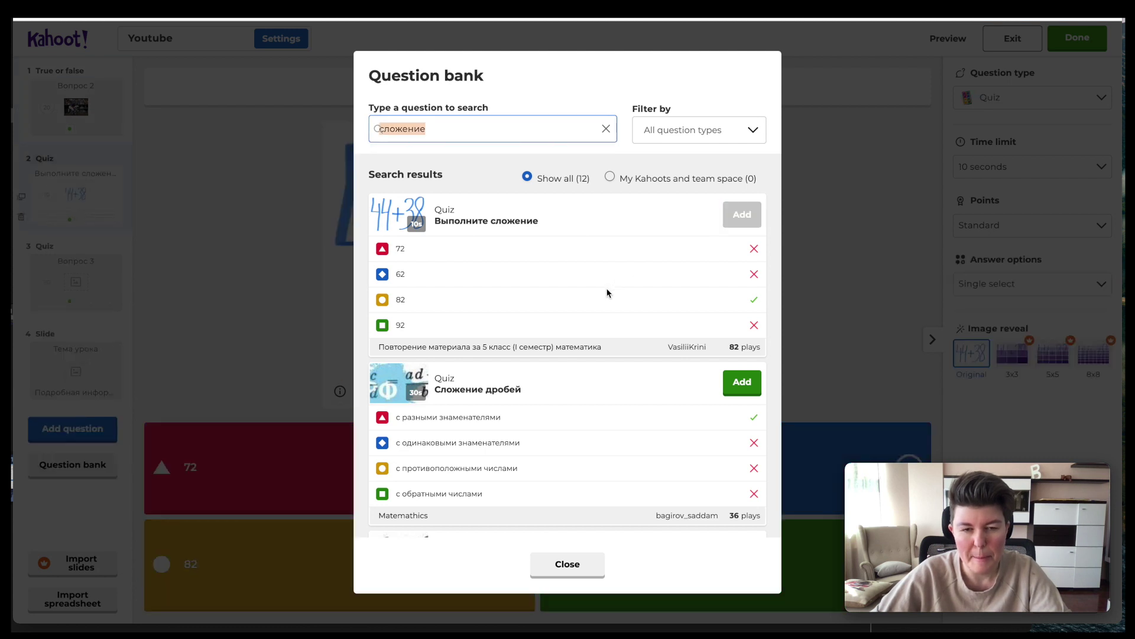
Step: Add the bank questions "Сложение дробей с" and the 30-second "Выполните сложение: 5,6+(-4,3)" to the kahoot
{"action": "scroll", "coordinate": [607, 292], "scroll_direction": "down", "scroll_amount": 5}
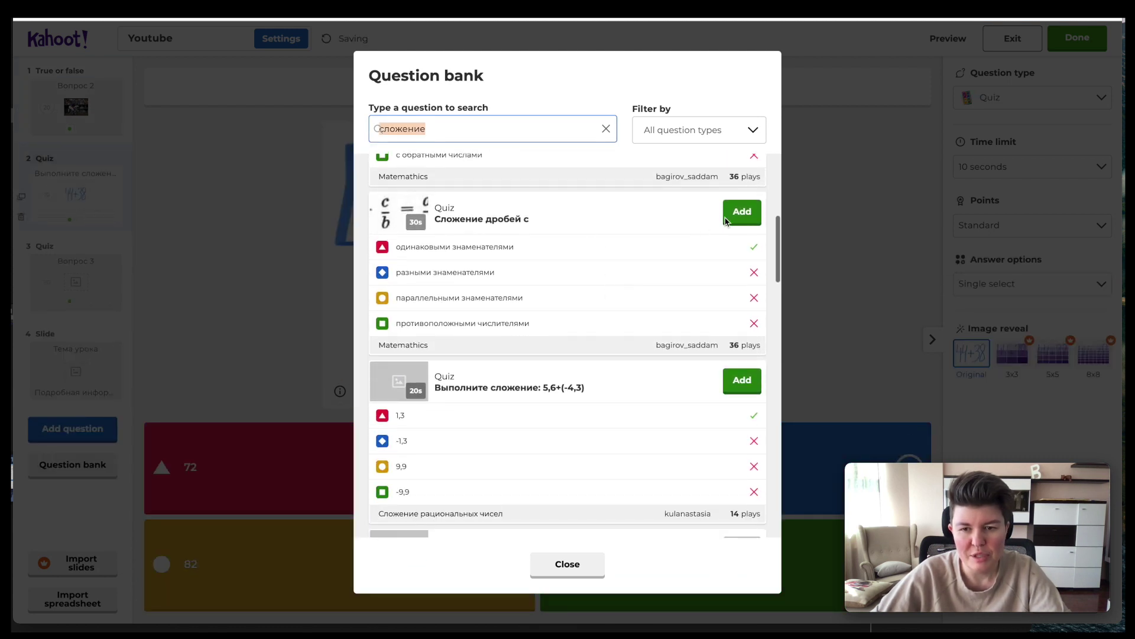
{"action": "left_click", "coordinate": [726, 220]}
{"action": "scroll", "coordinate": [610, 309], "scroll_direction": "down", "scroll_amount": 4}
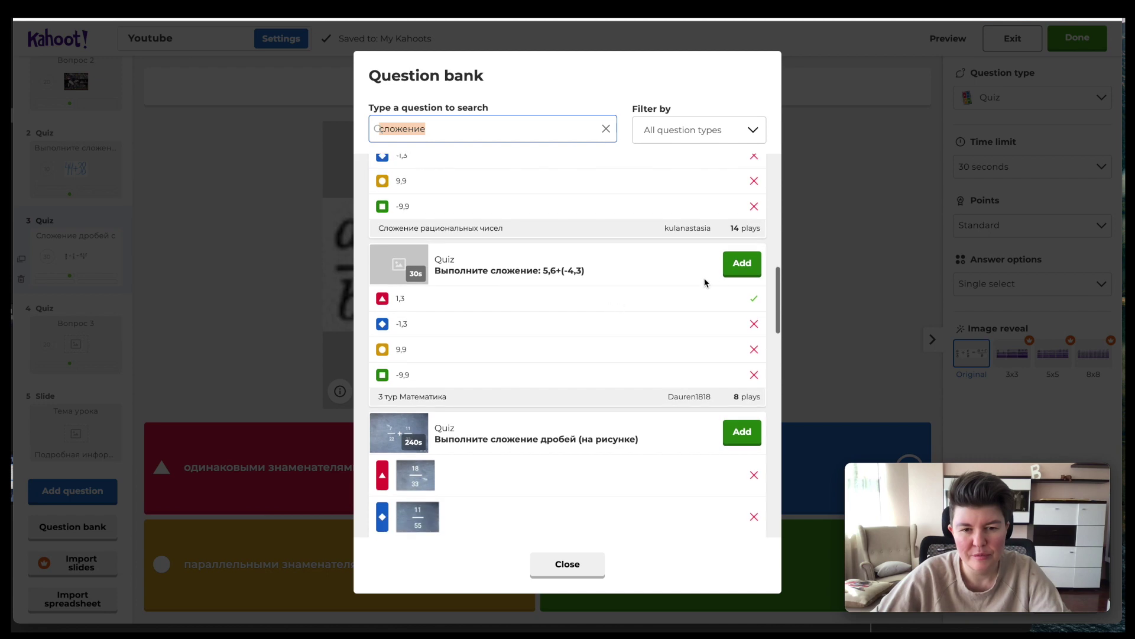
{"action": "left_click", "coordinate": [741, 264]}
{"action": "scroll", "coordinate": [549, 336], "scroll_direction": "down", "scroll_amount": 10}
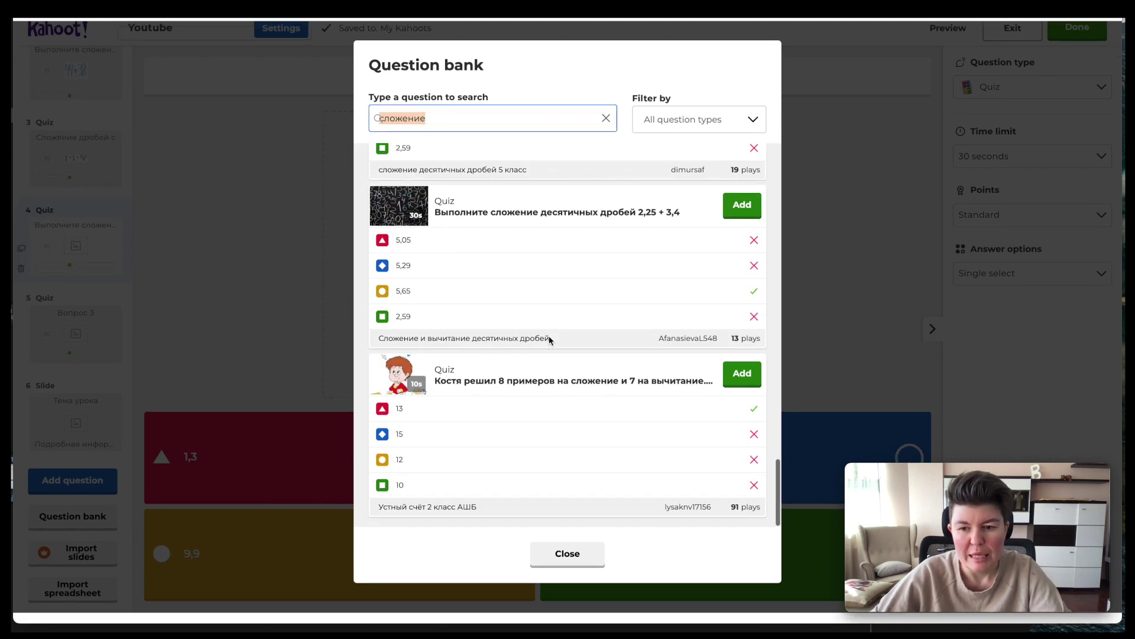
{"action": "scroll", "coordinate": [549, 353], "scroll_direction": "up", "scroll_amount": 1}
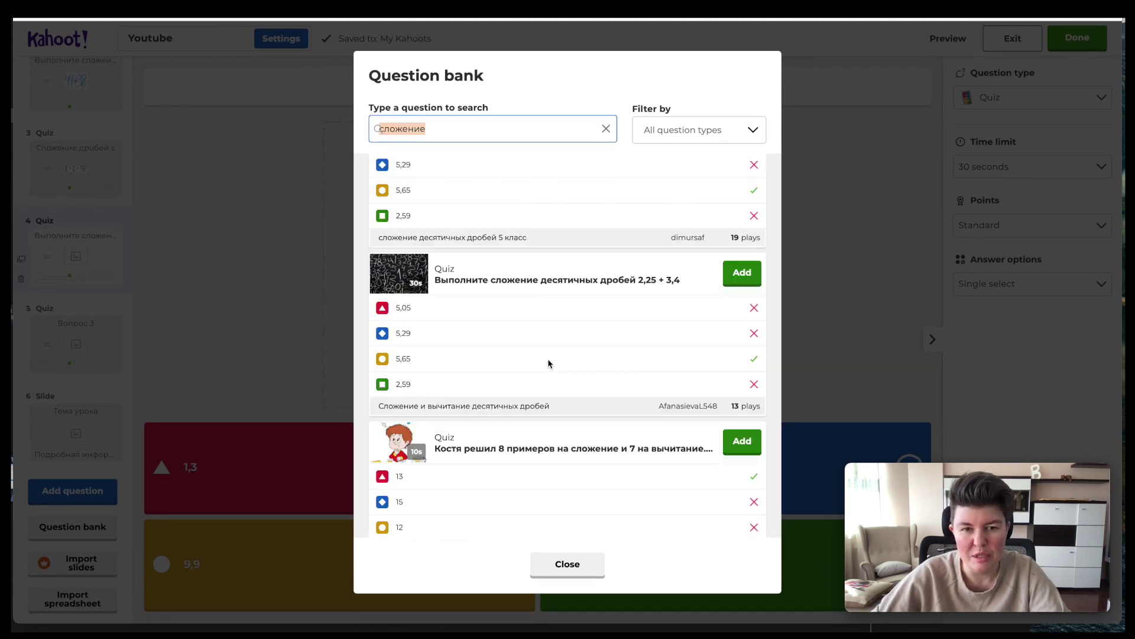
{"action": "scroll", "coordinate": [549, 363], "scroll_direction": "up", "scroll_amount": 3}
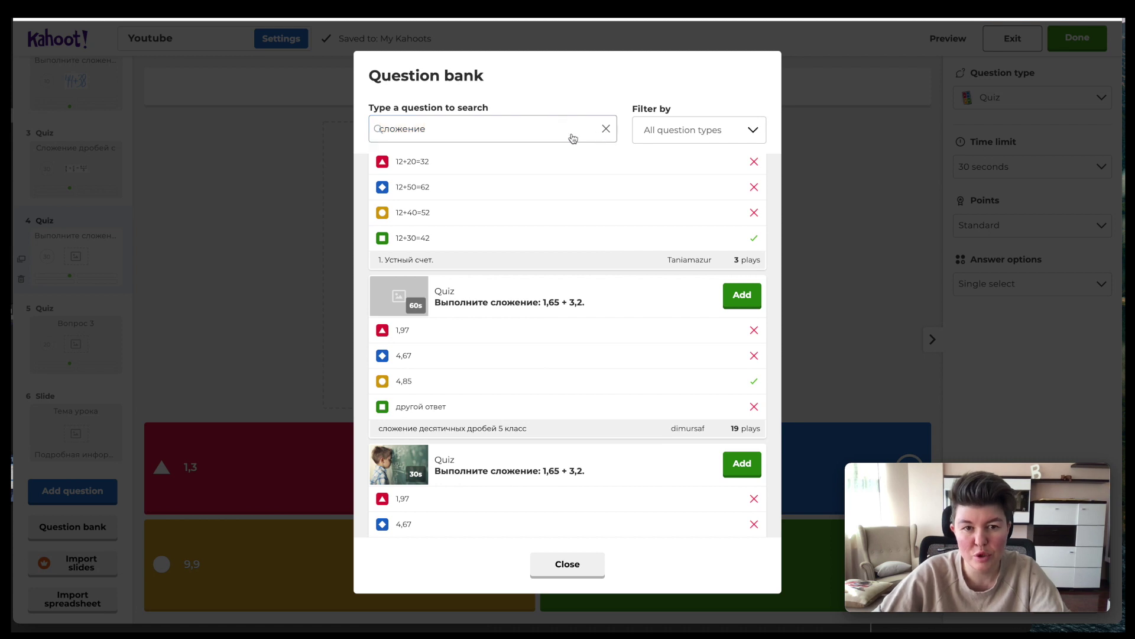
Step: Search the question bank for "кошка" and look through the questions offered
{"action": "left_click", "coordinate": [606, 128]}
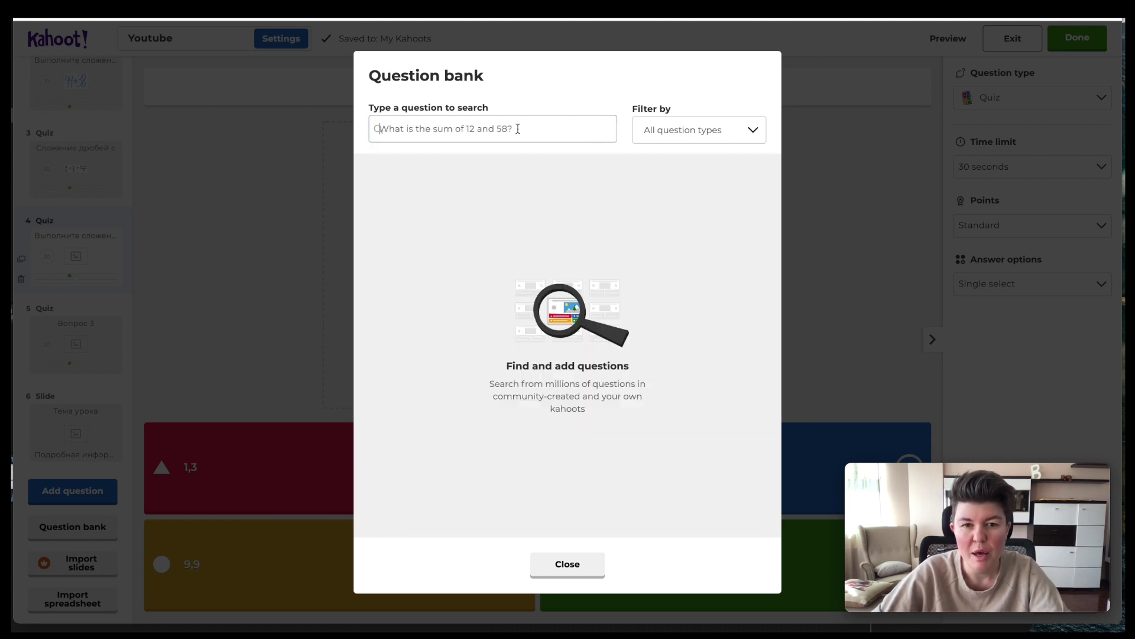
{"action": "type", "text": "ко"}
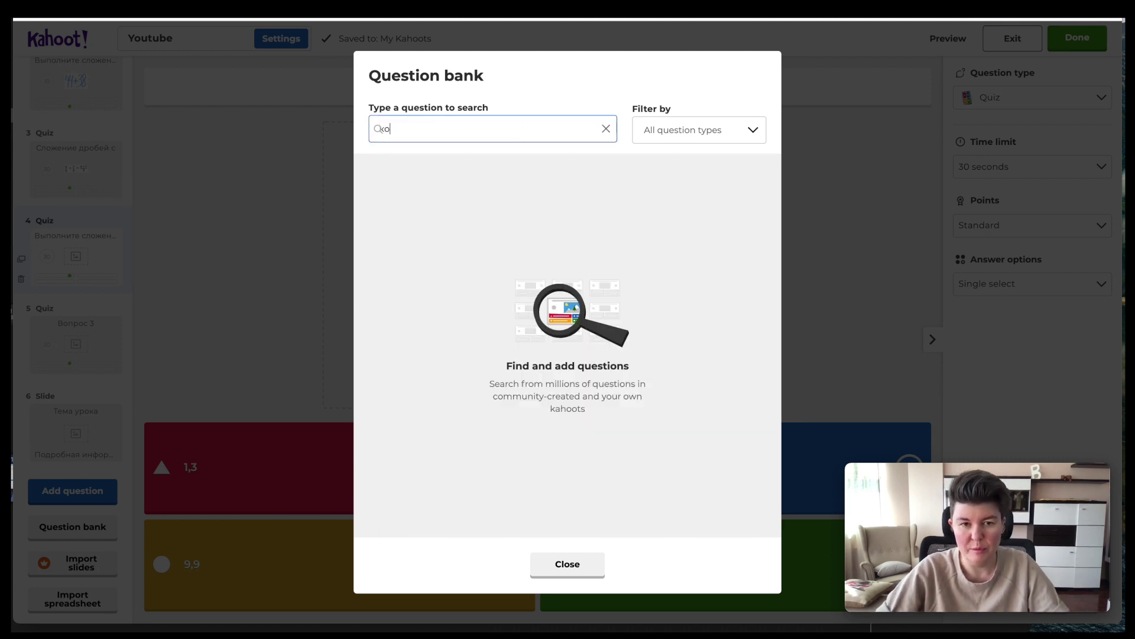
{"action": "type", "text": "шка"}
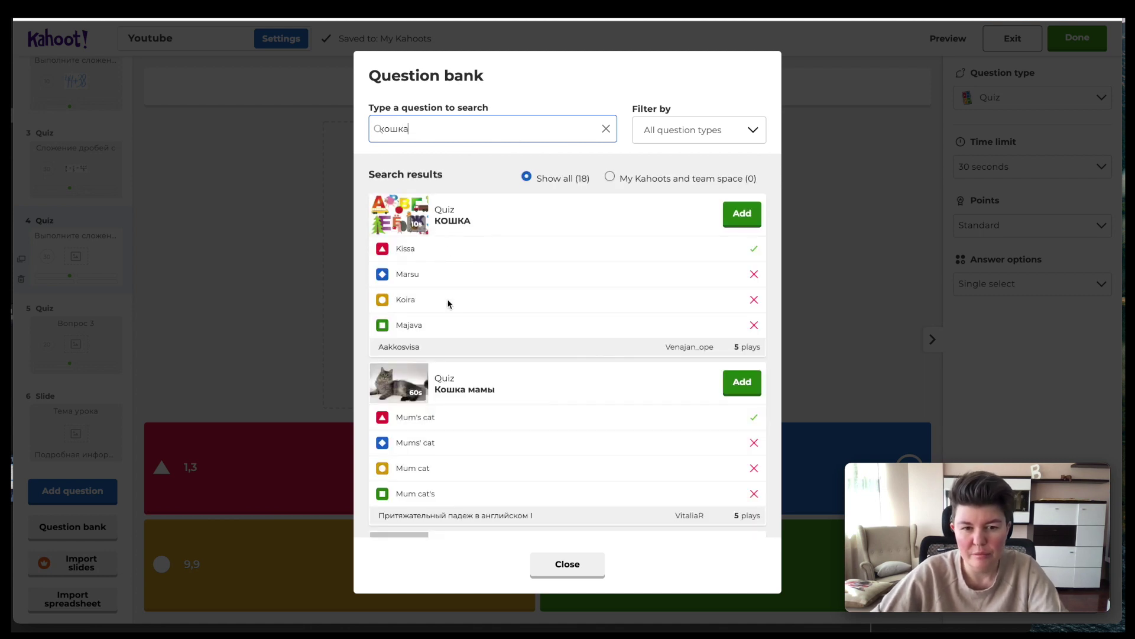
{"action": "scroll", "coordinate": [449, 303], "scroll_direction": "down", "scroll_amount": 3}
{"action": "scroll", "coordinate": [479, 337], "scroll_direction": "down", "scroll_amount": 3}
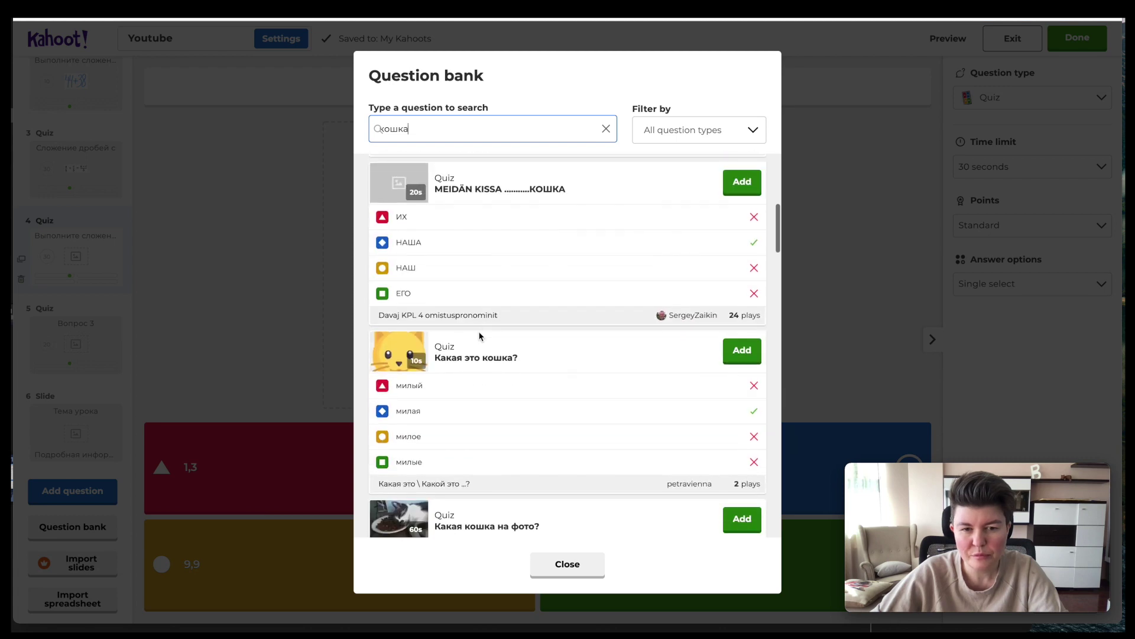
{"action": "scroll", "coordinate": [553, 302], "scroll_direction": "down", "scroll_amount": 12}
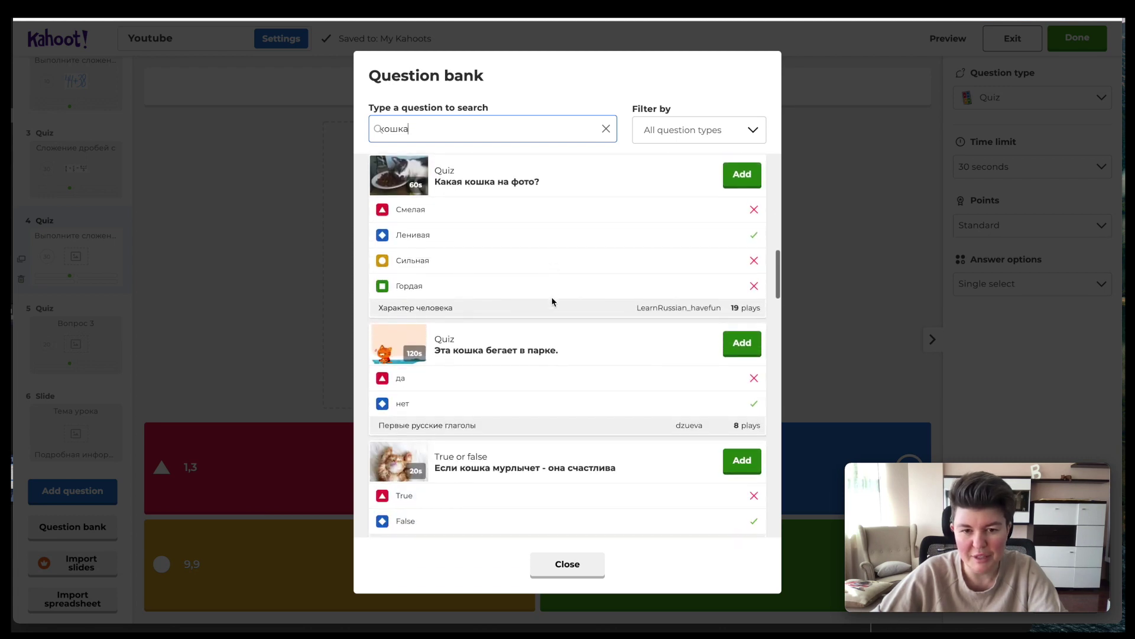
{"action": "scroll", "coordinate": [554, 302], "scroll_direction": "down", "scroll_amount": 12}
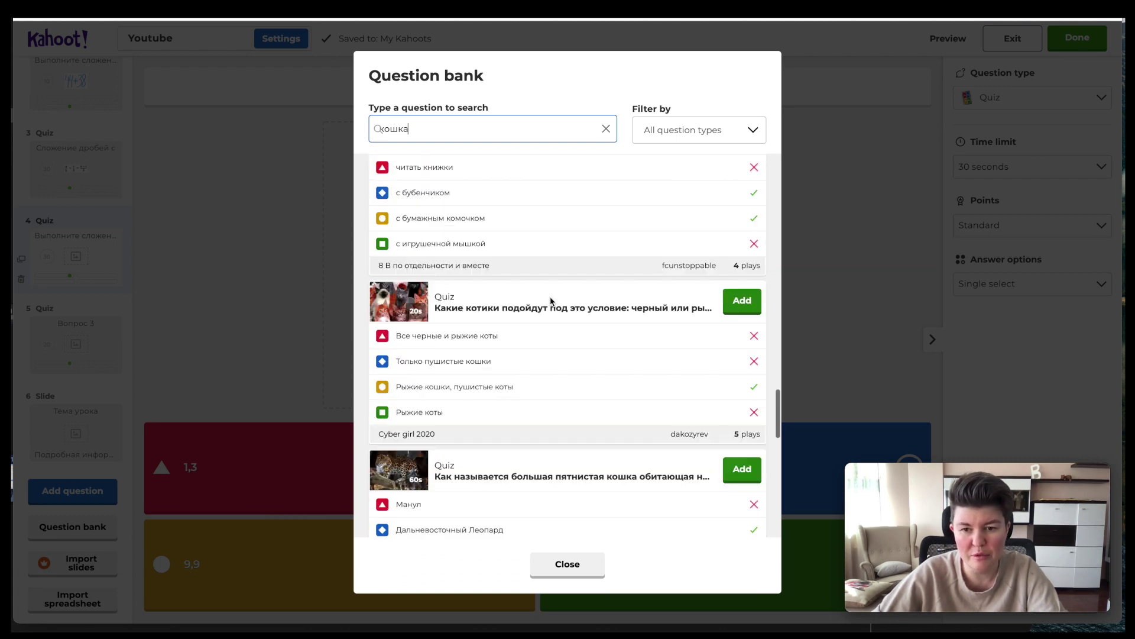
{"action": "scroll", "coordinate": [550, 301], "scroll_direction": "down", "scroll_amount": 1}
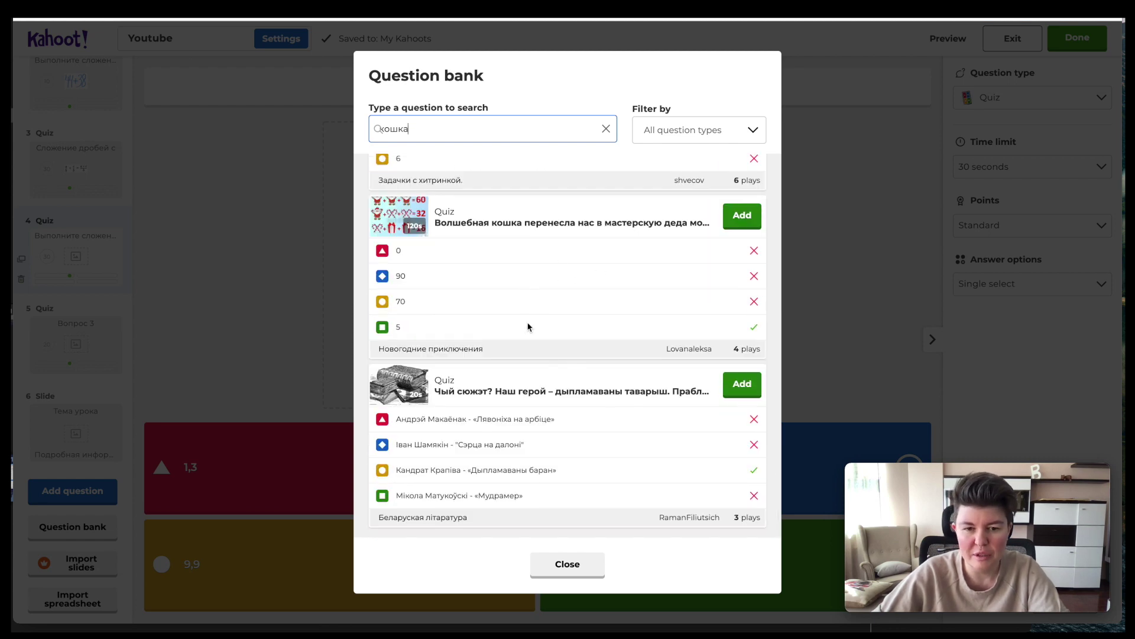
{"action": "scroll", "coordinate": [561, 377], "scroll_direction": "up", "scroll_amount": 10}
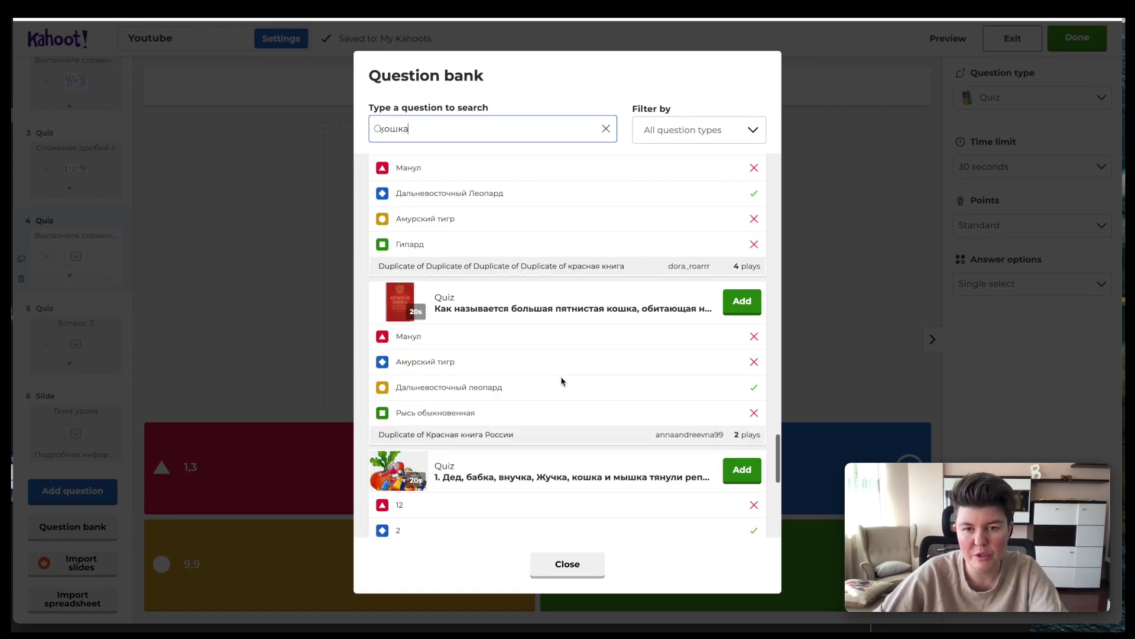
Step: Replace the question bank search term with "cat" to find English-language questions
{"action": "left_click_drag", "start_coordinate": [409, 124], "coordinate": [376, 130]}
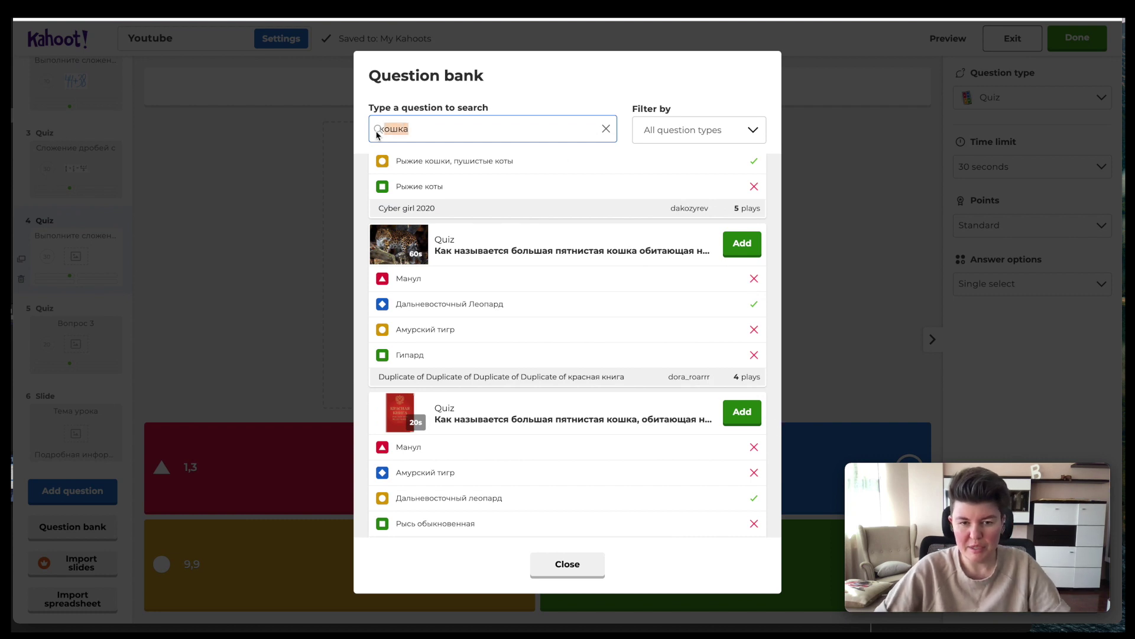
{"action": "type", "text": "Which artist h"}
{"action": "type", "text": "cat"}
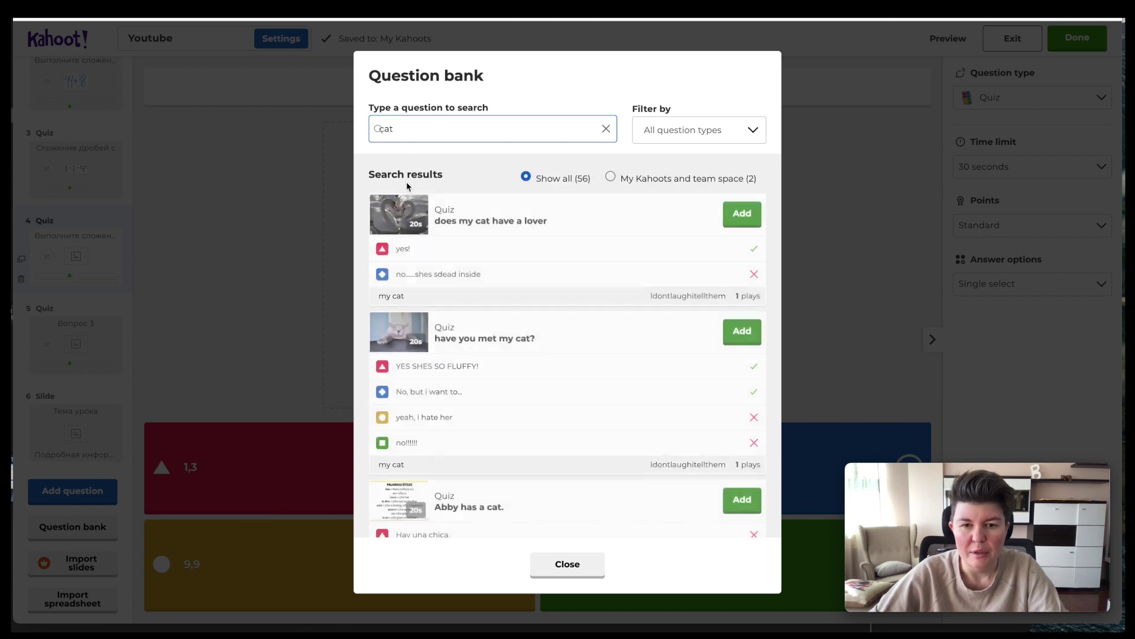
Step: Load more results for "cat", add the true-or-false question "have in the world a huwg cat:" and close the question bank
{"action": "scroll", "coordinate": [593, 260], "scroll_direction": "down", "scroll_amount": 15}
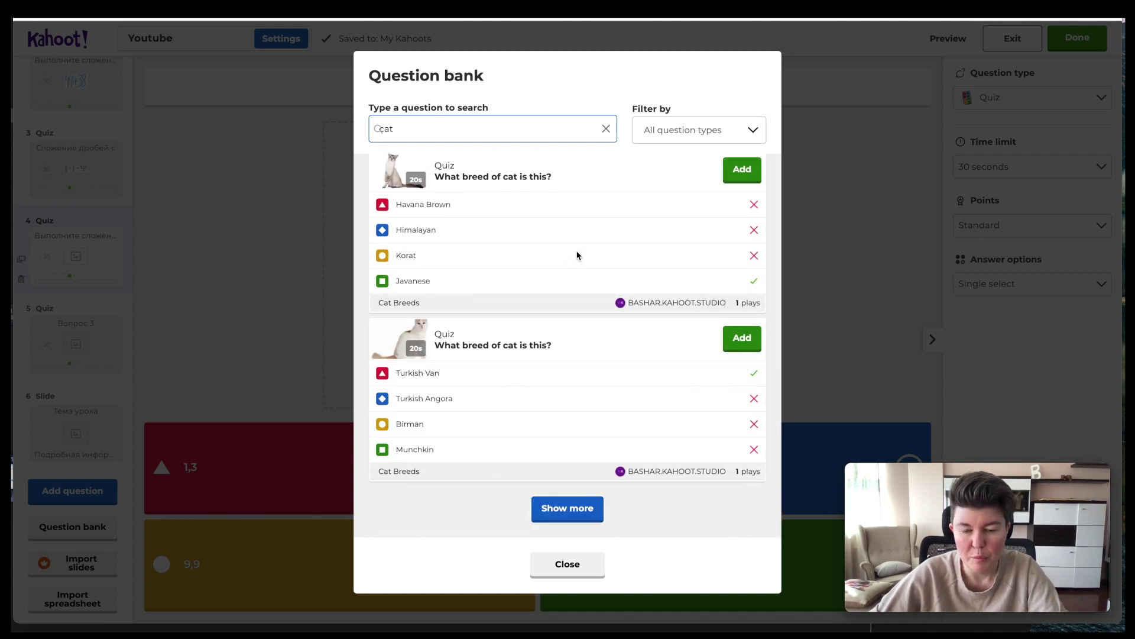
{"action": "left_click", "coordinate": [578, 506]}
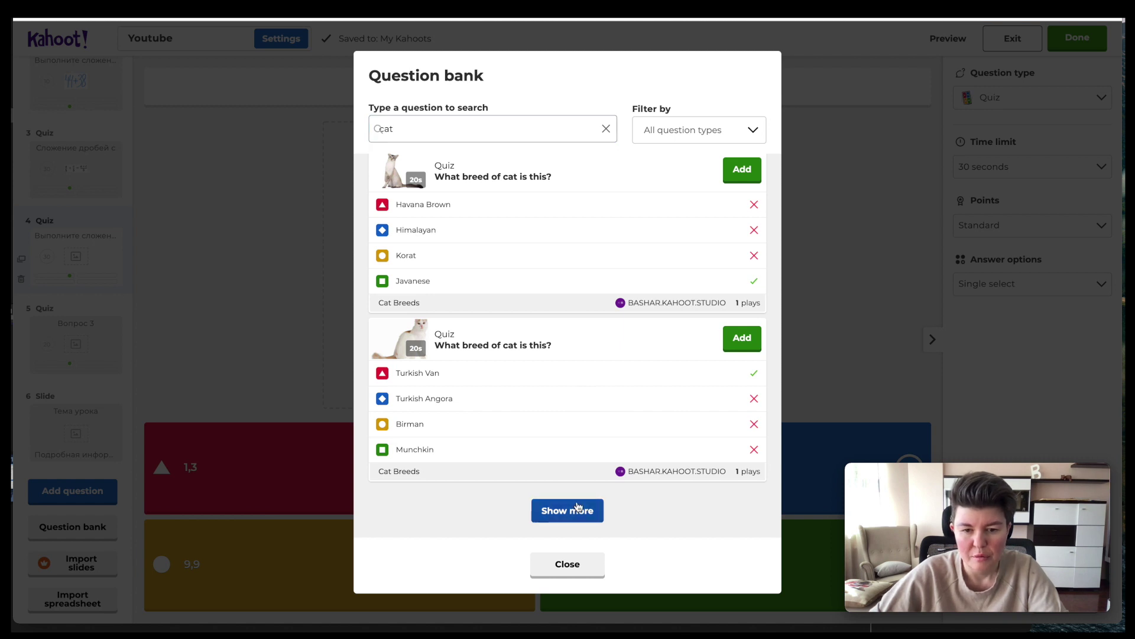
{"action": "scroll", "coordinate": [569, 402], "scroll_direction": "down", "scroll_amount": 5}
{"action": "scroll", "coordinate": [569, 403], "scroll_direction": "down", "scroll_amount": 3}
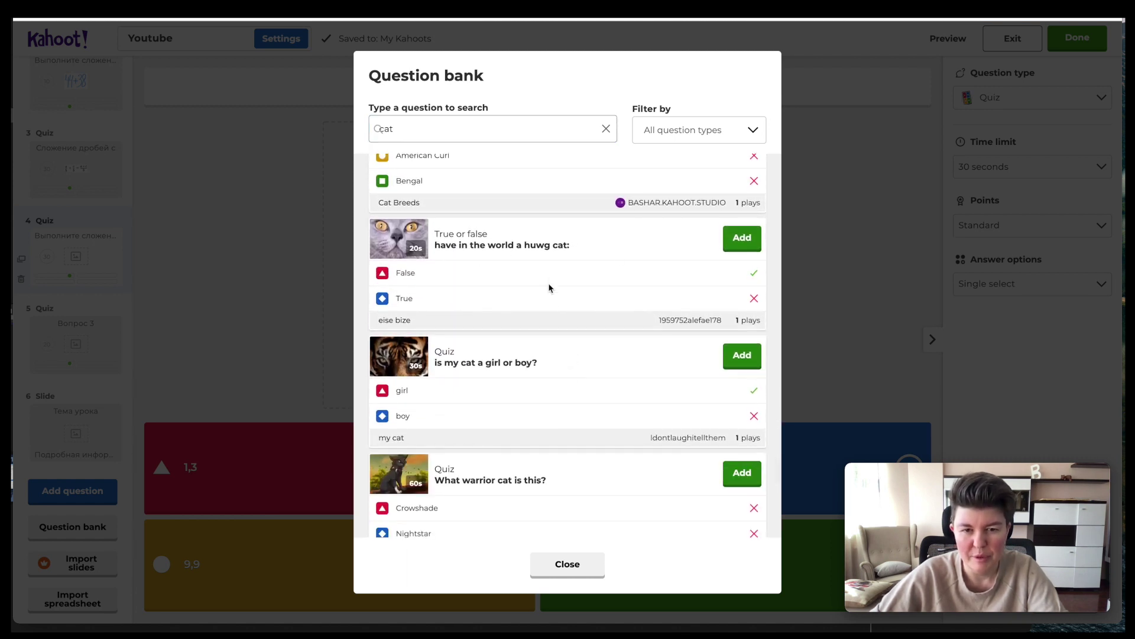
{"action": "left_click", "coordinate": [742, 237]}
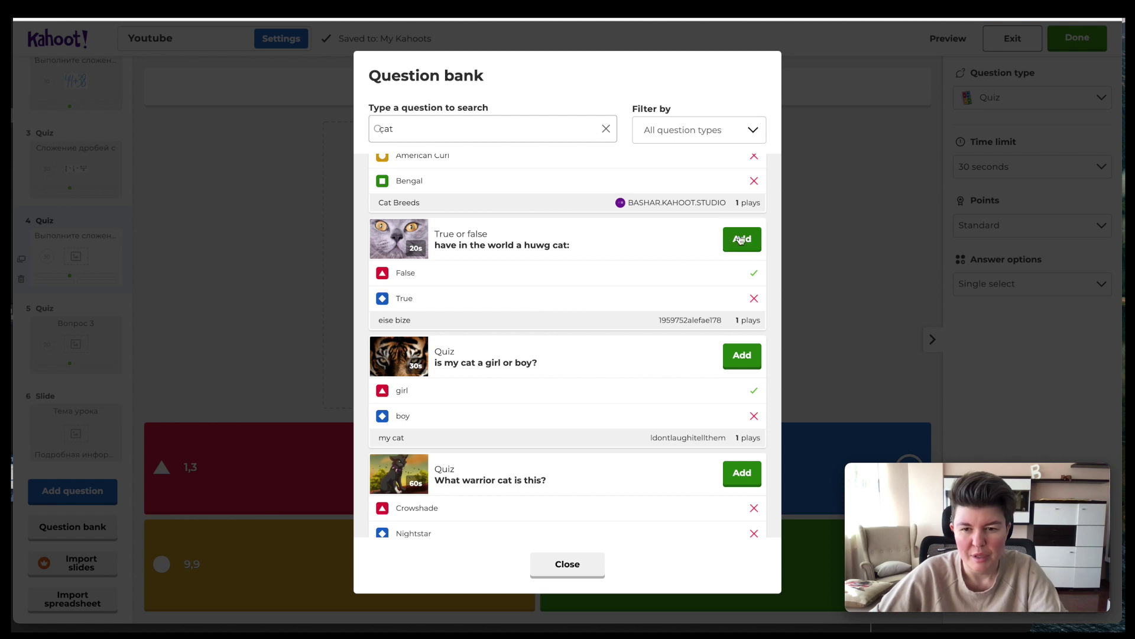
{"action": "left_click", "coordinate": [567, 564]}
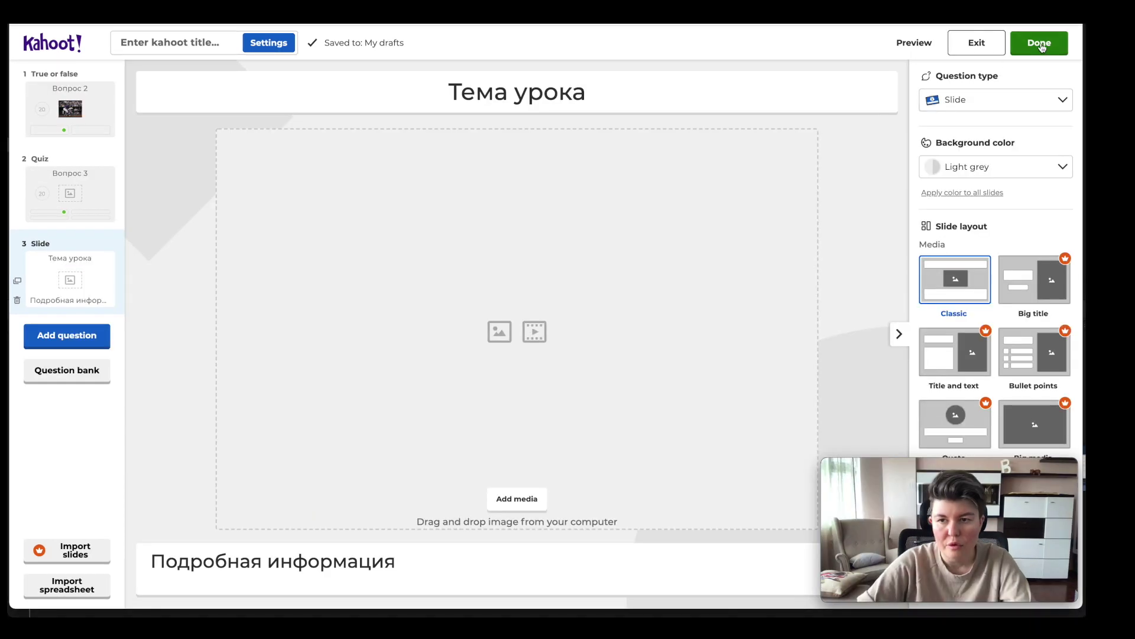
Step: Finish the draft kahoot and save it with the title "Youtube"
{"action": "left_click", "coordinate": [1043, 47]}
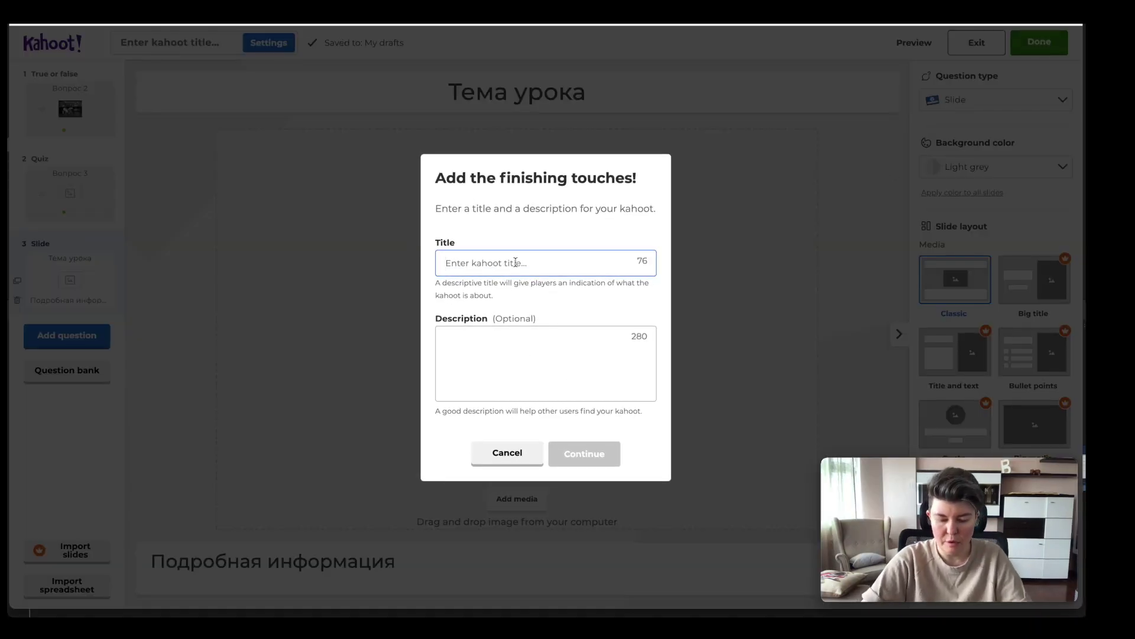
{"action": "type", "text": "Н"}
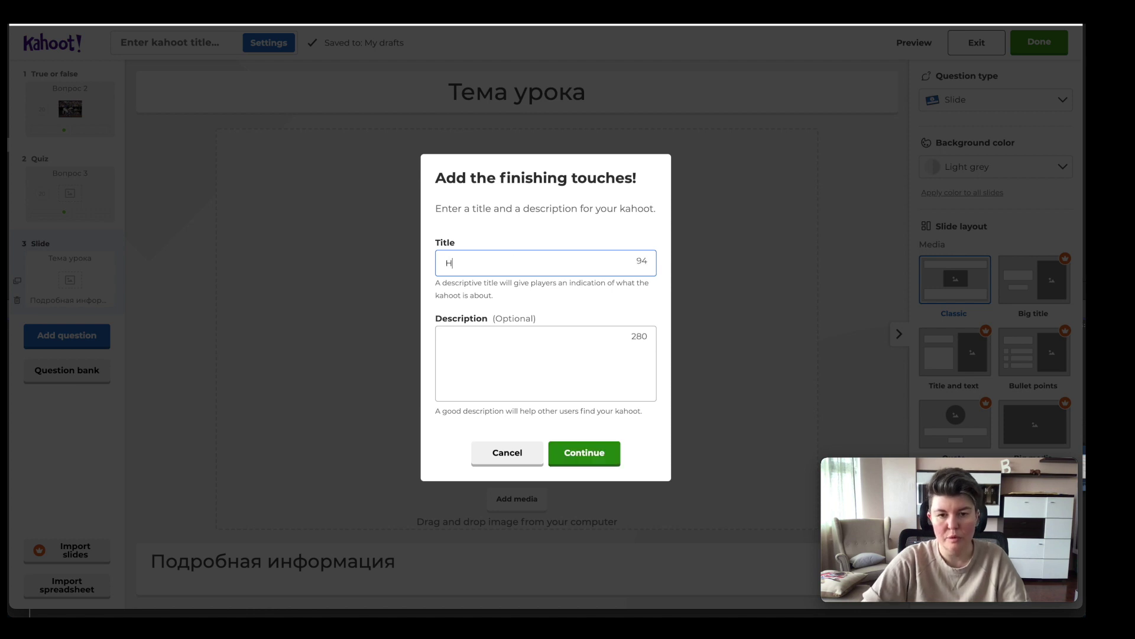
{"action": "key", "text": "BackSpace"}
{"action": "type", "text": "You"}
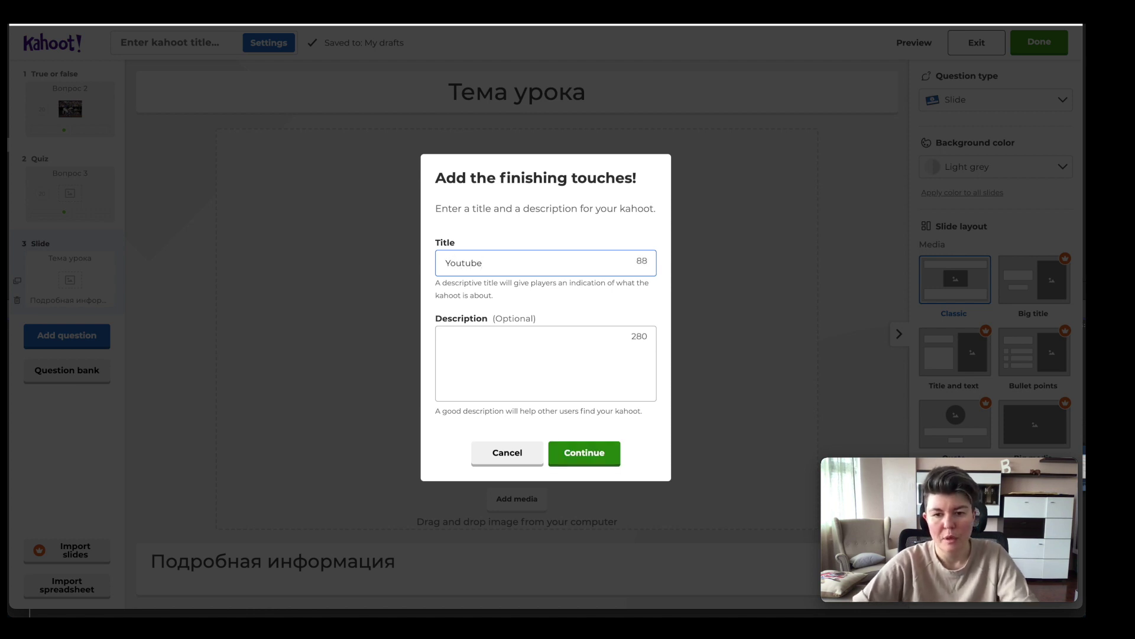
{"action": "type", "text": "tube"}
{"action": "left_click", "coordinate": [591, 460]}
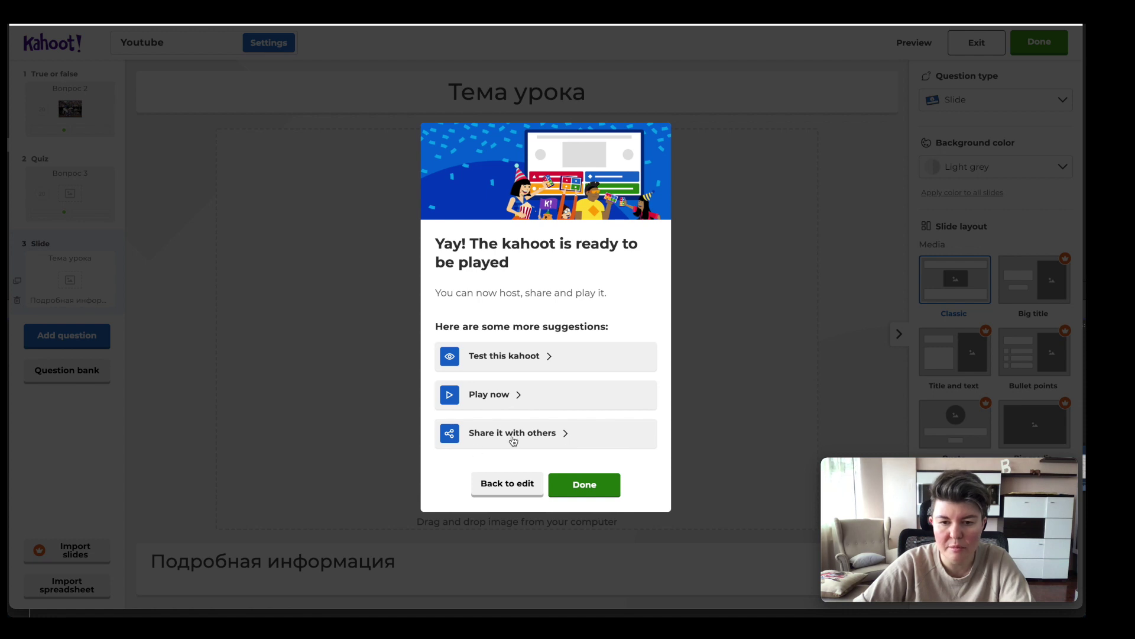
Step: Open a test run of the finished kahoot and launch it in Classic player-versus-player mode
{"action": "left_click", "coordinate": [518, 366]}
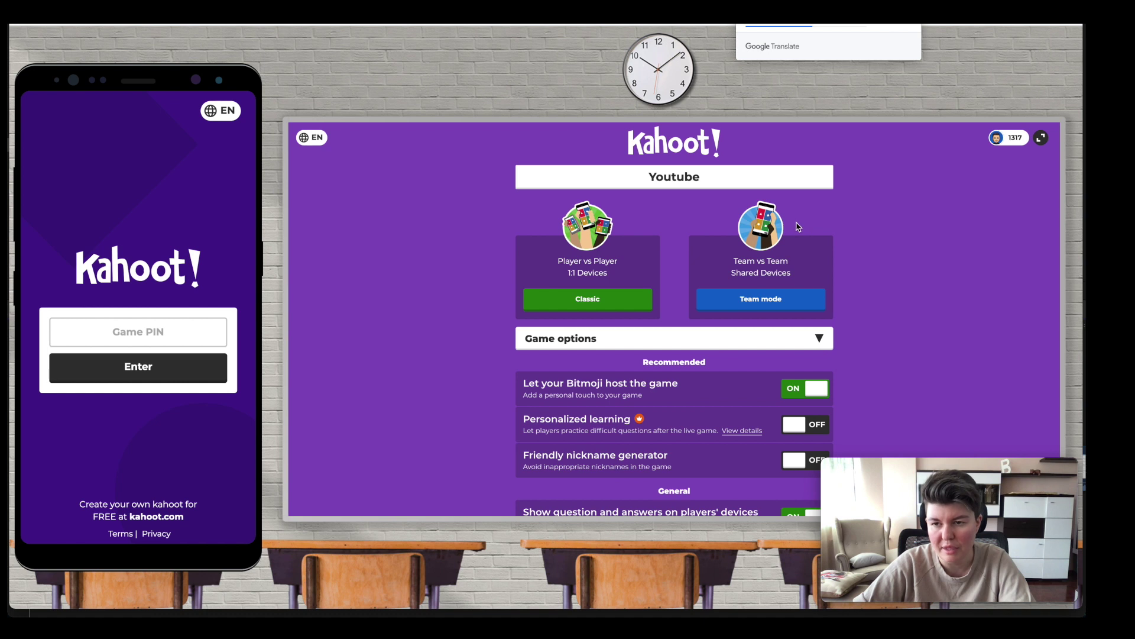
{"action": "scroll", "coordinate": [797, 227], "scroll_direction": "down", "scroll_amount": 2}
{"action": "scroll", "coordinate": [798, 226], "scroll_direction": "up", "scroll_amount": 2}
{"action": "scroll", "coordinate": [798, 226], "scroll_direction": "down", "scroll_amount": 1}
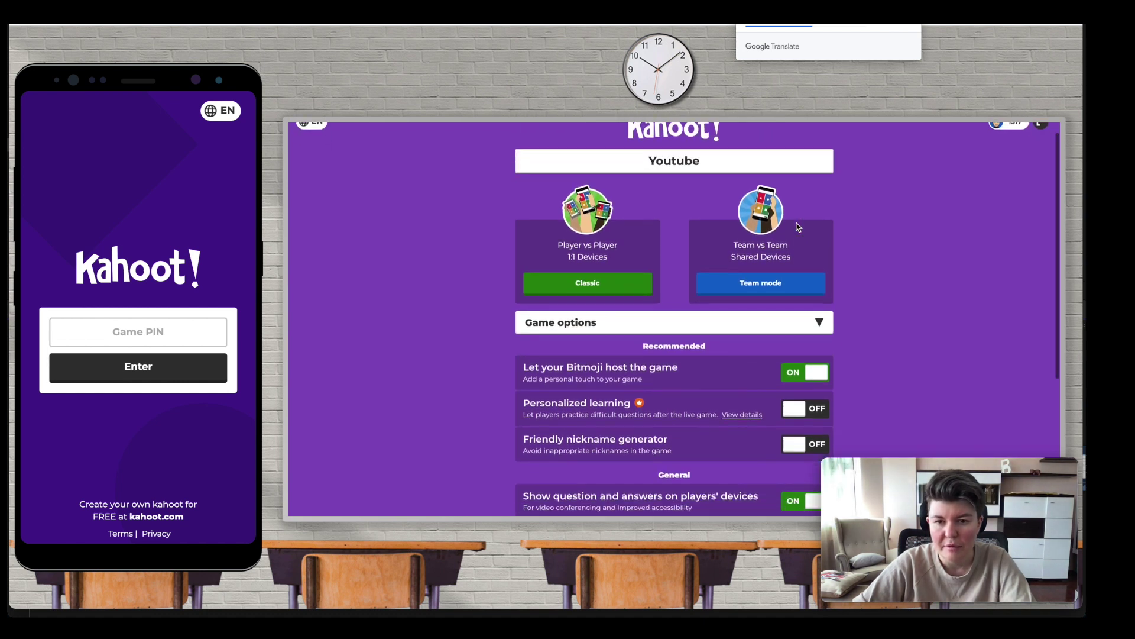
{"action": "scroll", "coordinate": [798, 226], "scroll_direction": "up", "scroll_amount": 1}
{"action": "scroll", "coordinate": [691, 295], "scroll_direction": "down", "scroll_amount": 2}
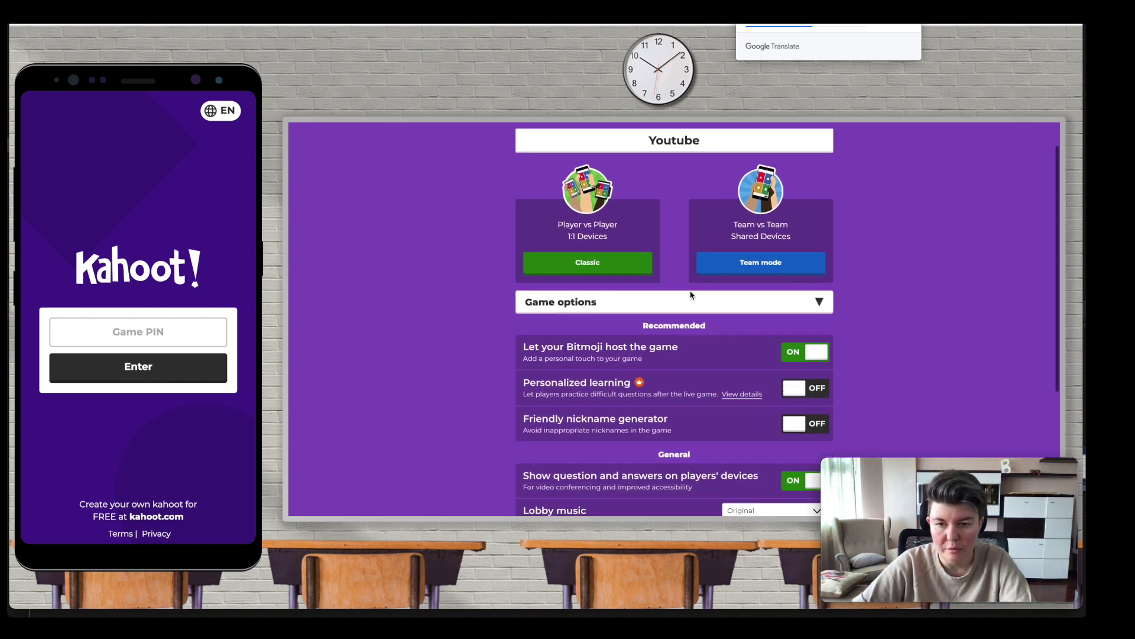
{"action": "scroll", "coordinate": [690, 291], "scroll_direction": "up", "scroll_amount": 1}
{"action": "scroll", "coordinate": [691, 291], "scroll_direction": "down", "scroll_amount": 2}
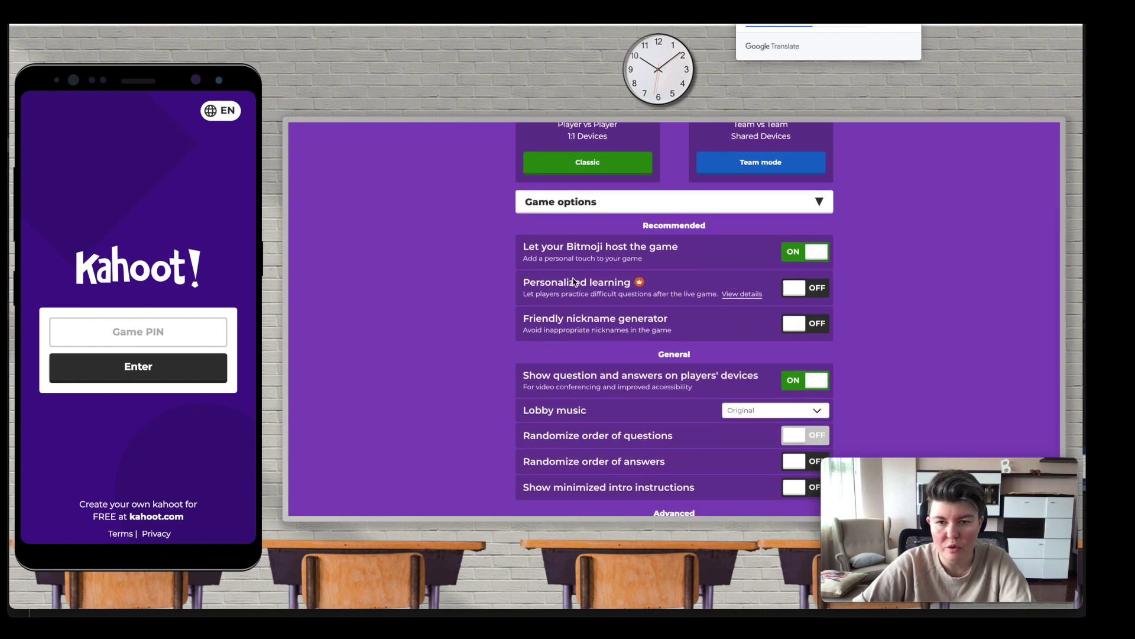
{"action": "scroll", "coordinate": [573, 282], "scroll_direction": "up", "scroll_amount": 2}
{"action": "left_click", "coordinate": [576, 305]}
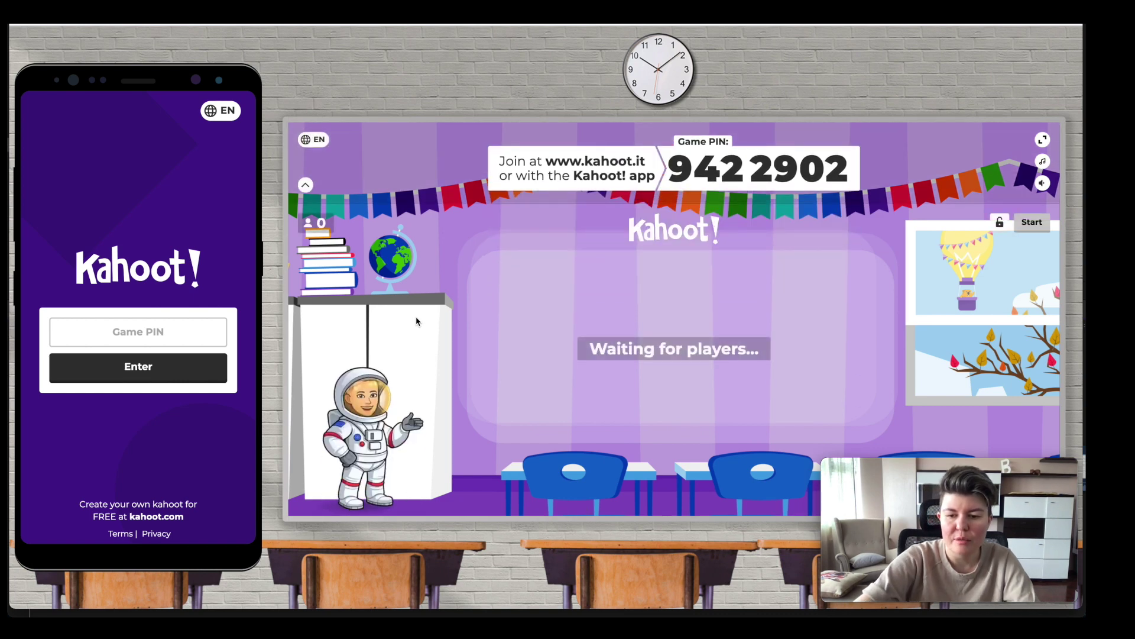
{"action": "key", "text": "XF86AudioRaiseVolume"}
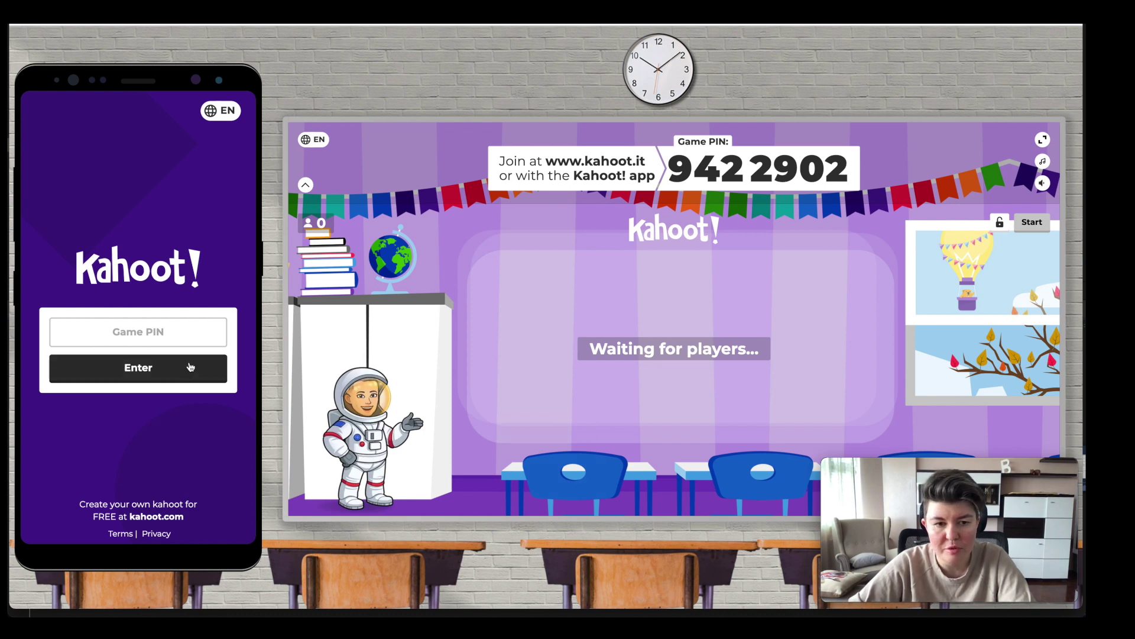
Step: Join the test game on the simulated phone with the game PIN and enter the player's name as nickname
{"action": "left_click", "coordinate": [171, 337]}
{"action": "type", "text": "94"}
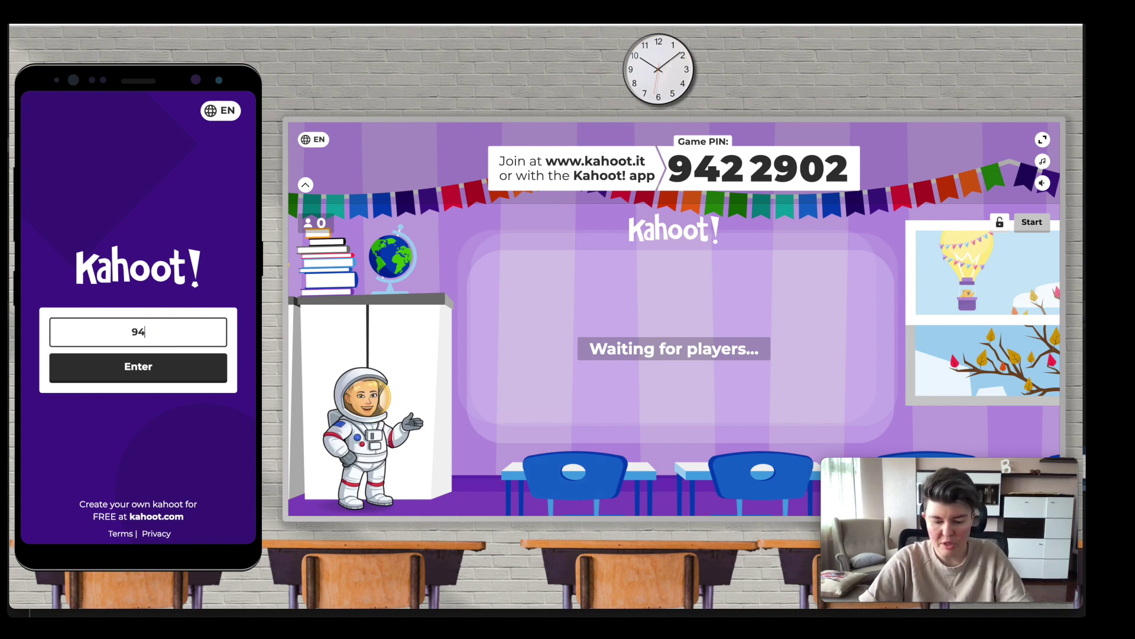
{"action": "type", "text": "2"}
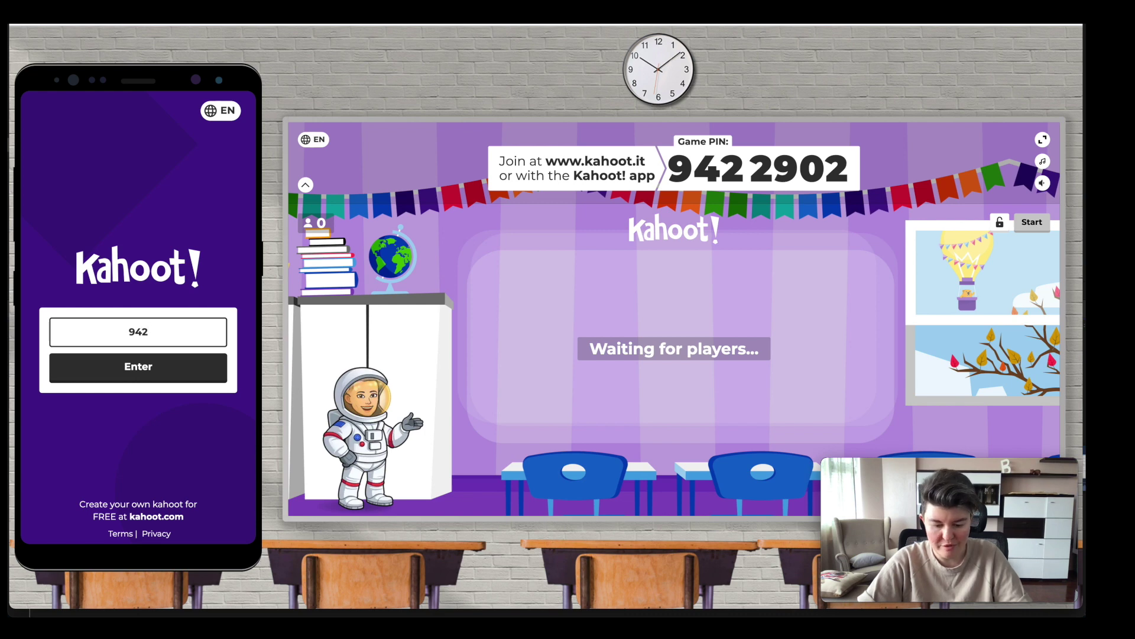
{"action": "type", "text": "2902"}
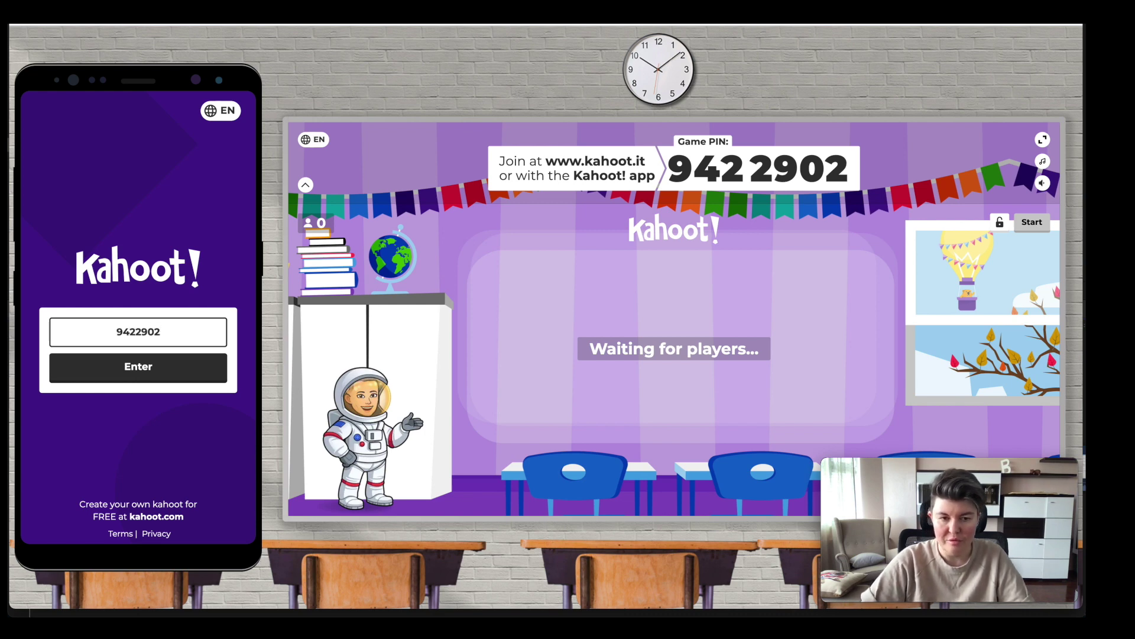
{"action": "key", "text": "Return"}
{"action": "type", "text": "Мари"}
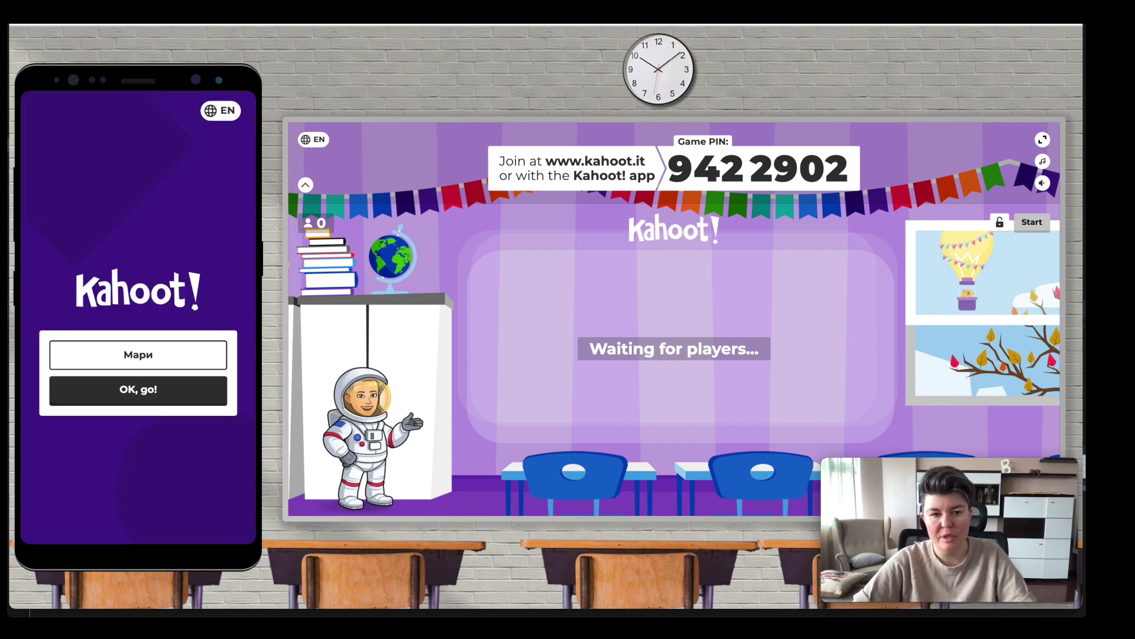
{"action": "type", "text": "я"}
{"action": "left_click", "coordinate": [148, 390]}
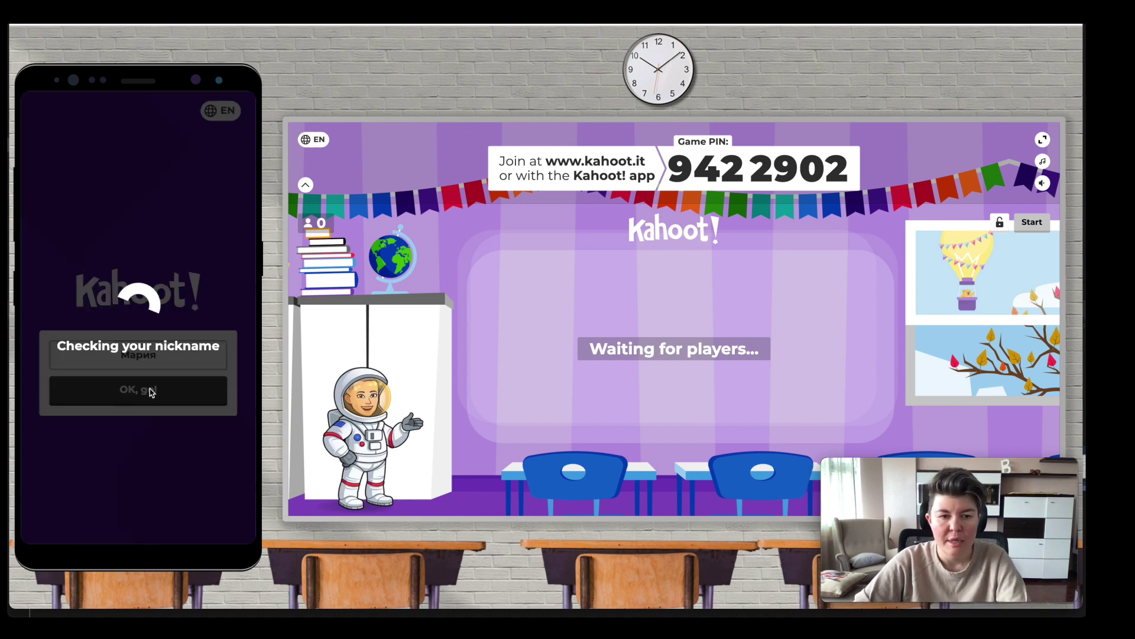